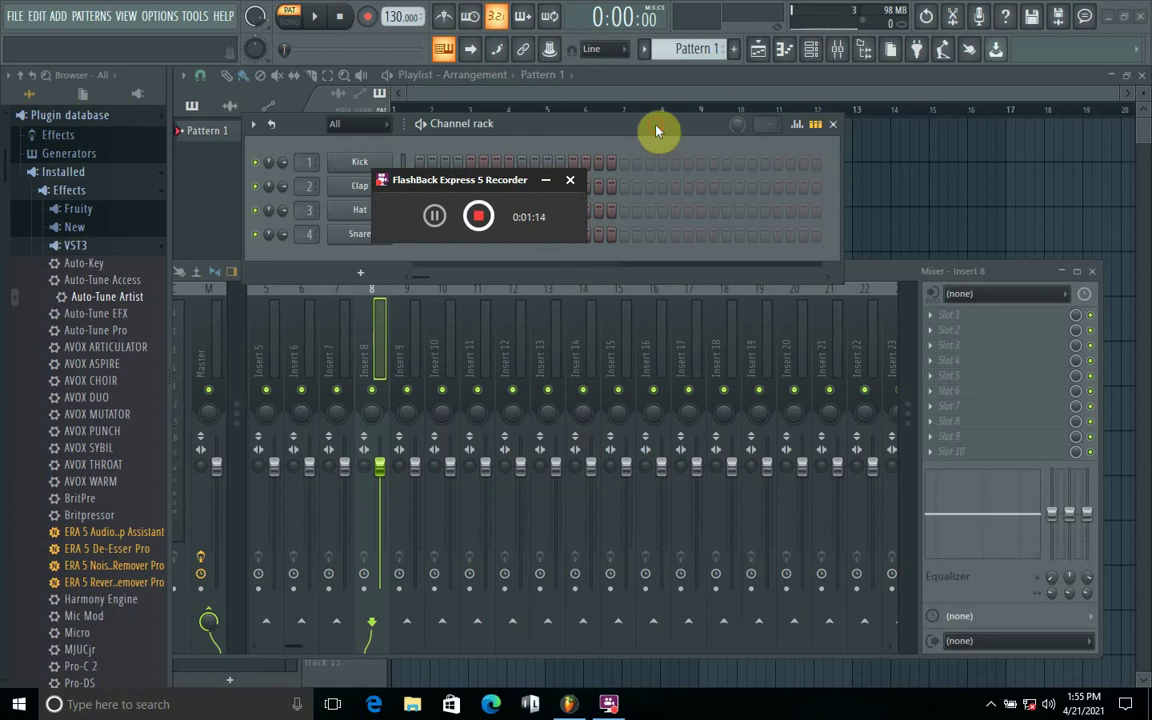
Bring the playlist to the front and expand the Recent files folder in the browser, collapsing the Plugin database.
click(640, 130)
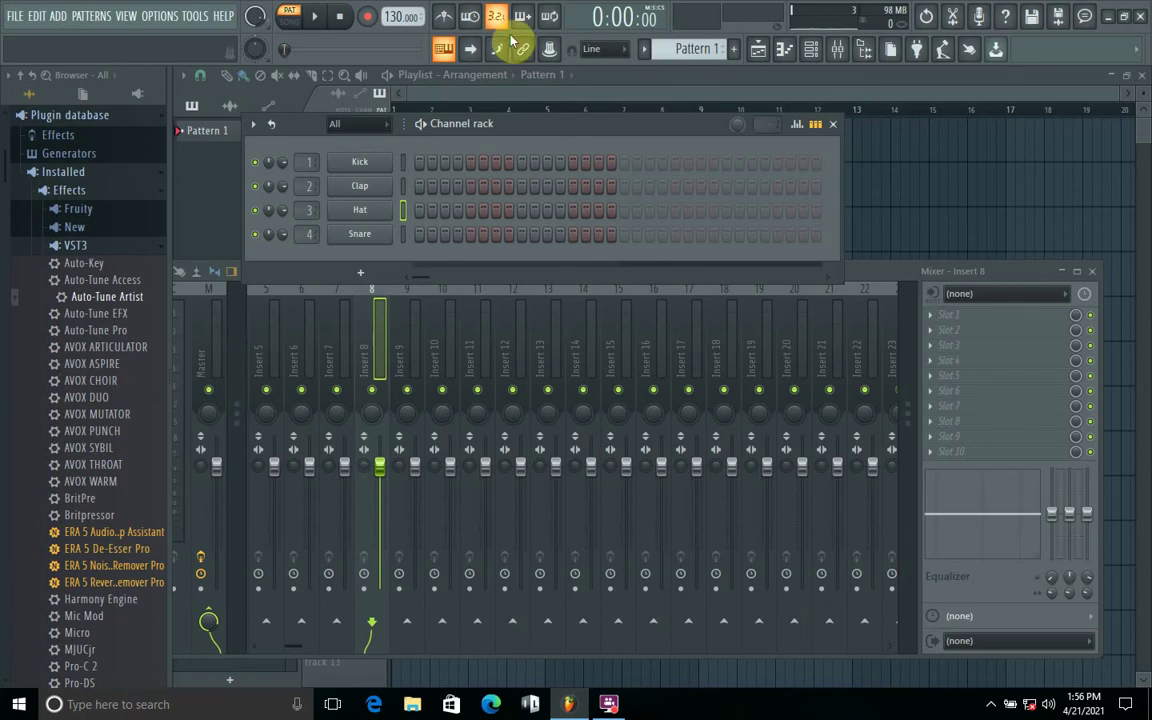
click(227, 191)
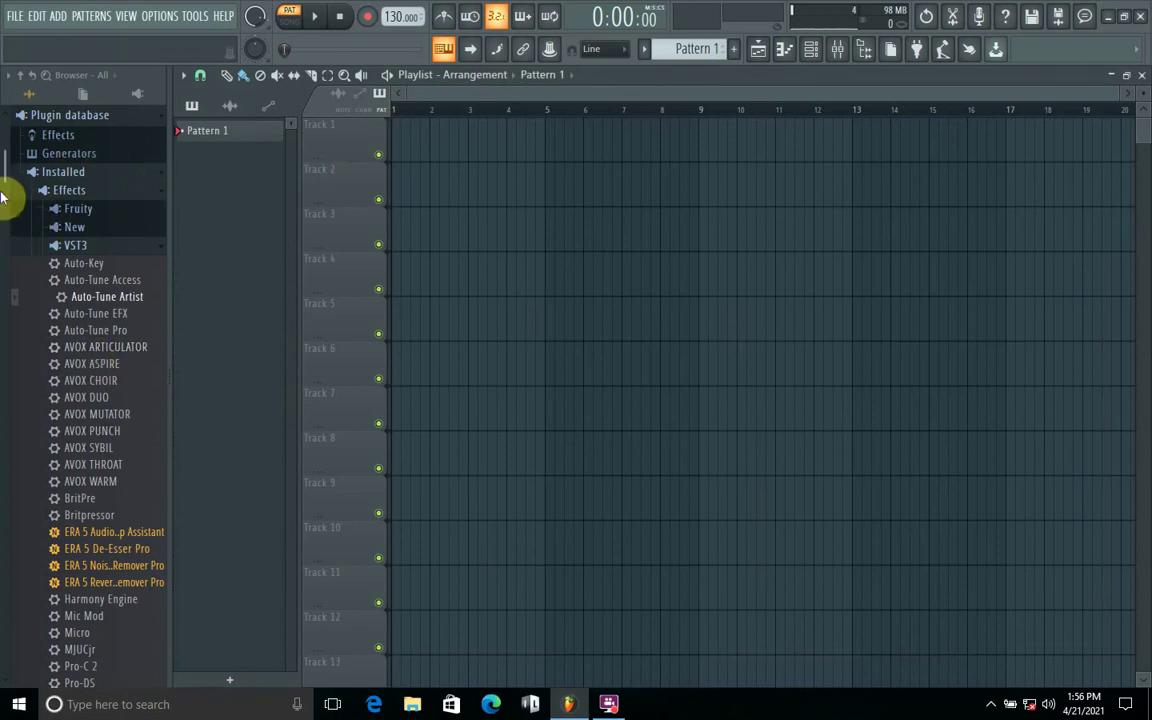
scroll(3, 174, up, 3)
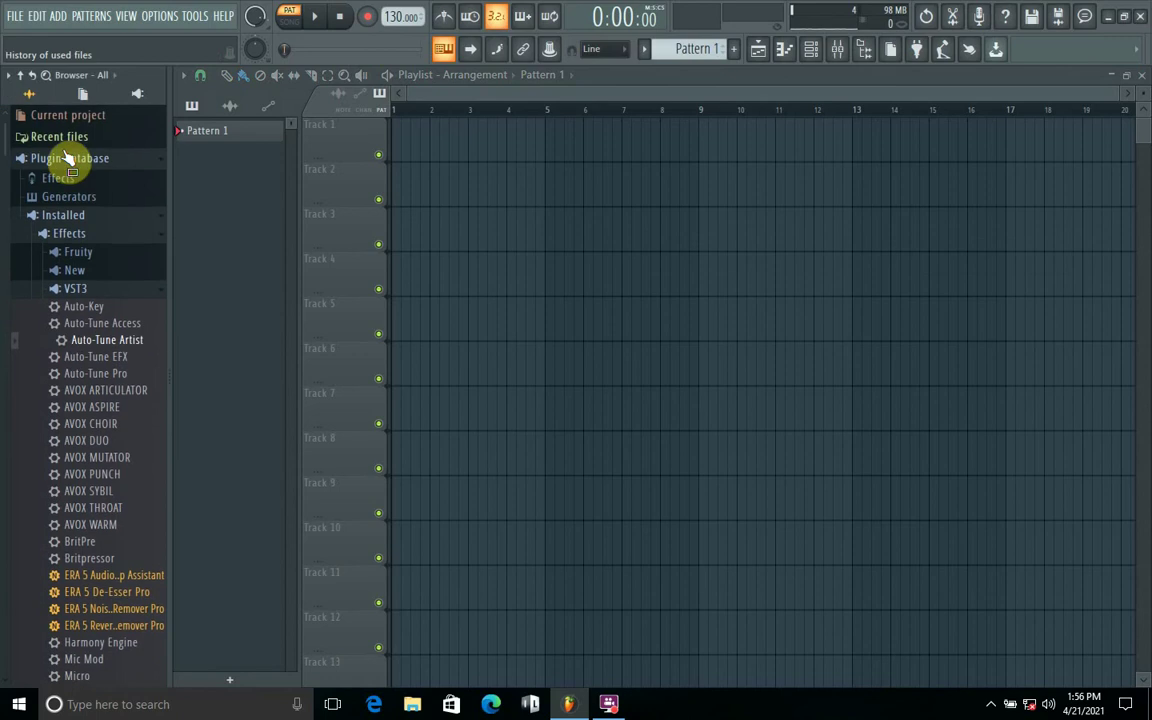
click(68, 160)
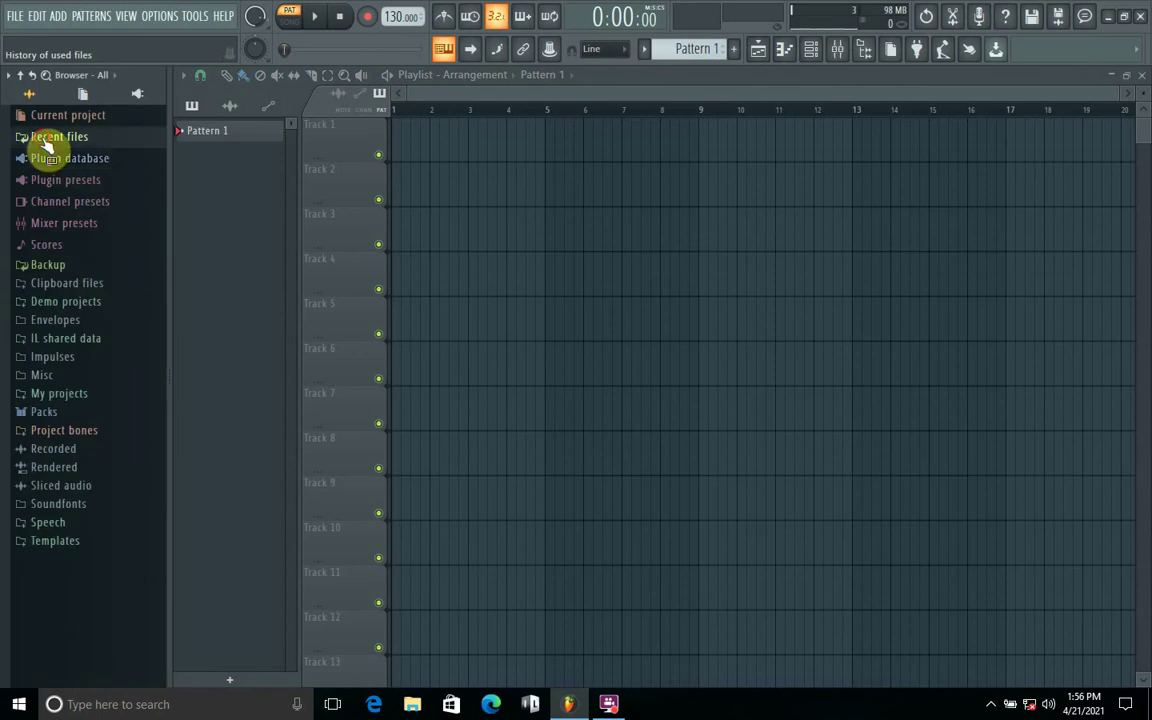
click(58, 137)
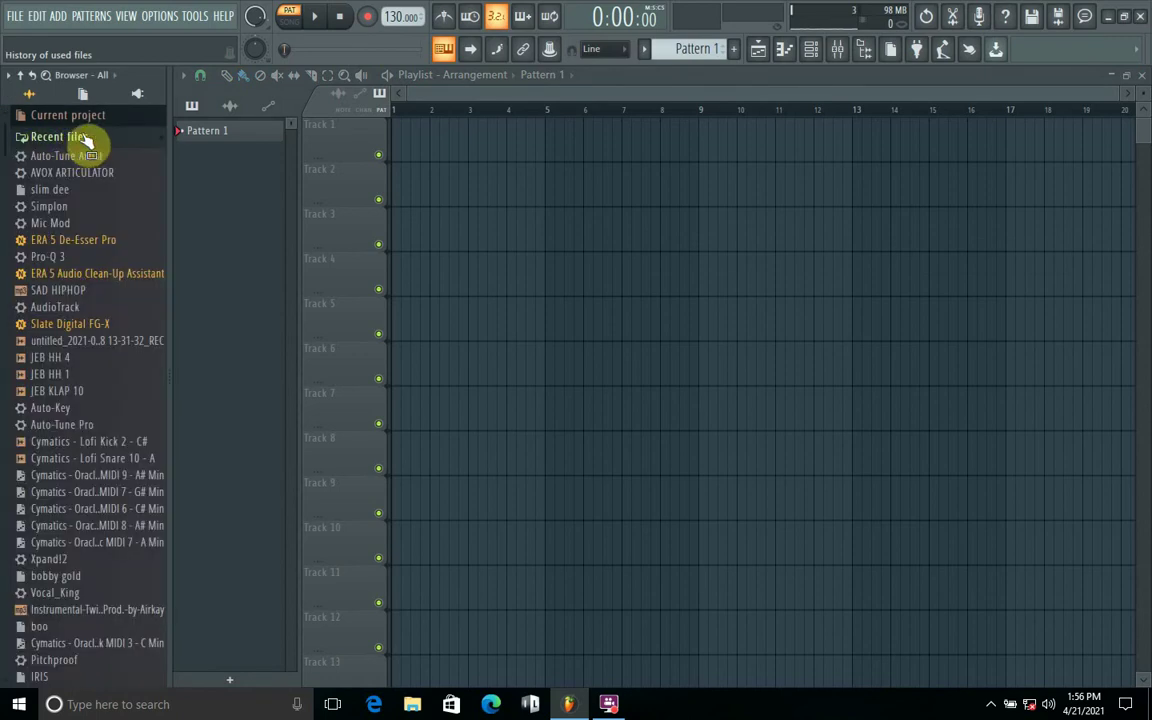
Preview the recent audio samples, including SAD HIPHOP, the JEB hi-hats and the Cymatics Lofi Kick 2 and Lofi Snare 10.
click(29, 293)
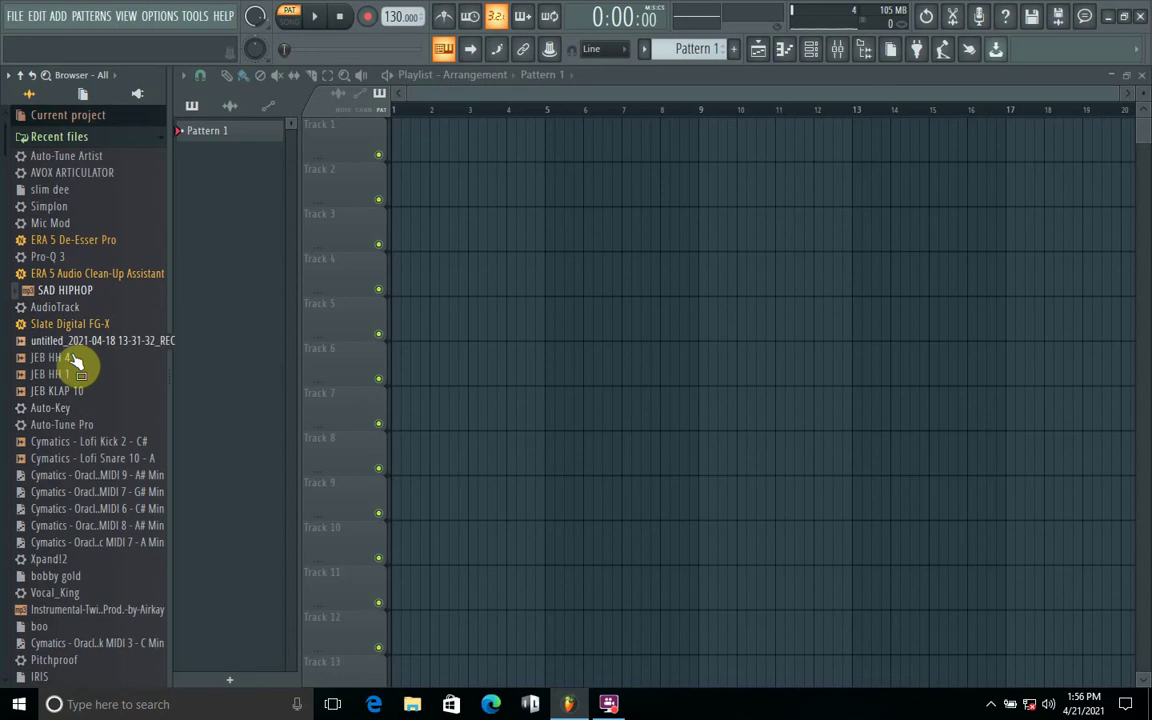
click(66, 376)
key(Up)
key(Up)
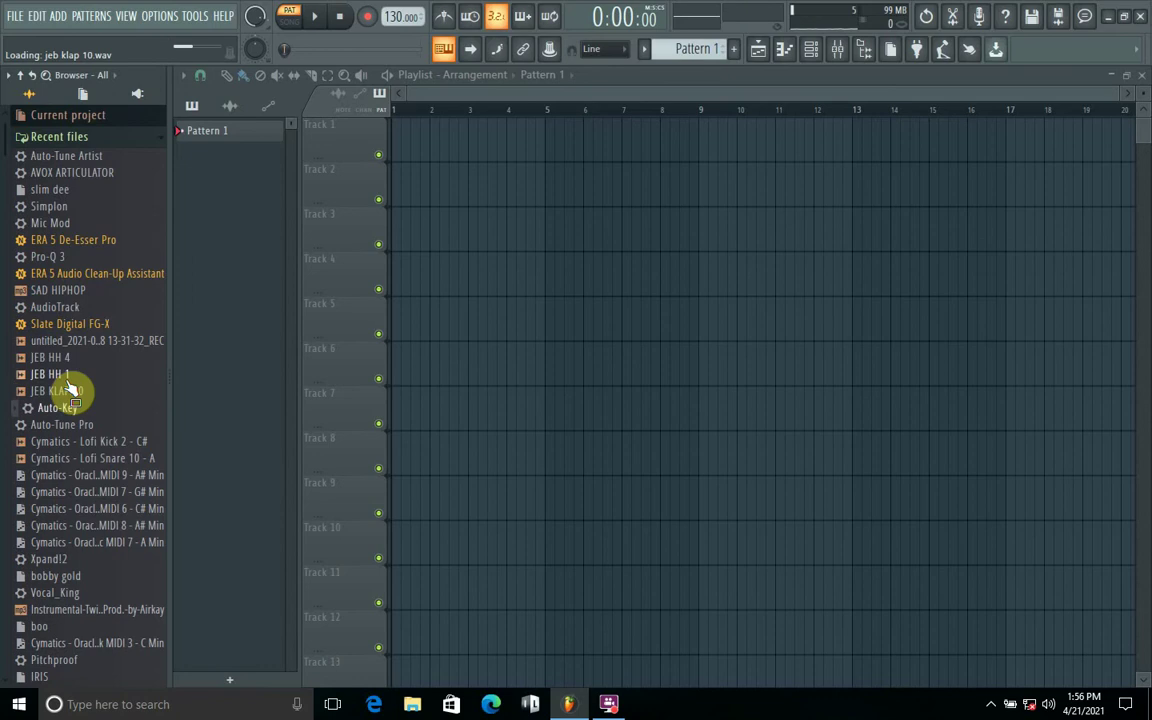
key(Down)
key(Down)
key(Down)
key(Up)
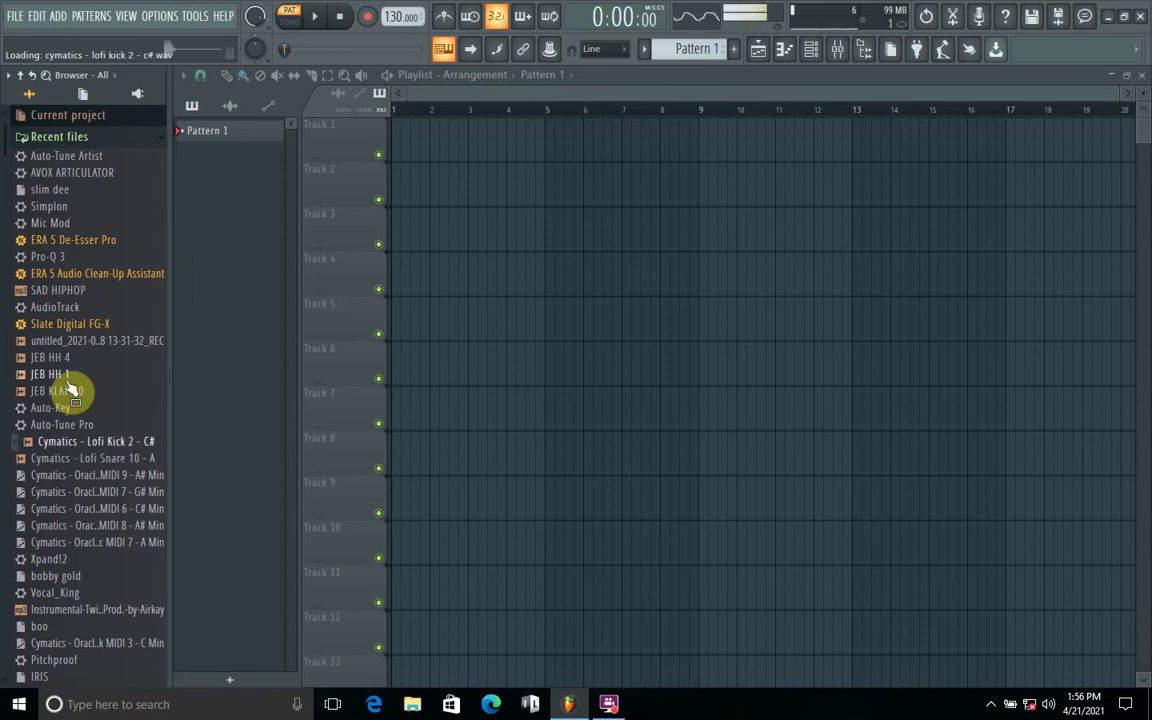
key(Down)
key(Up)
key(Down)
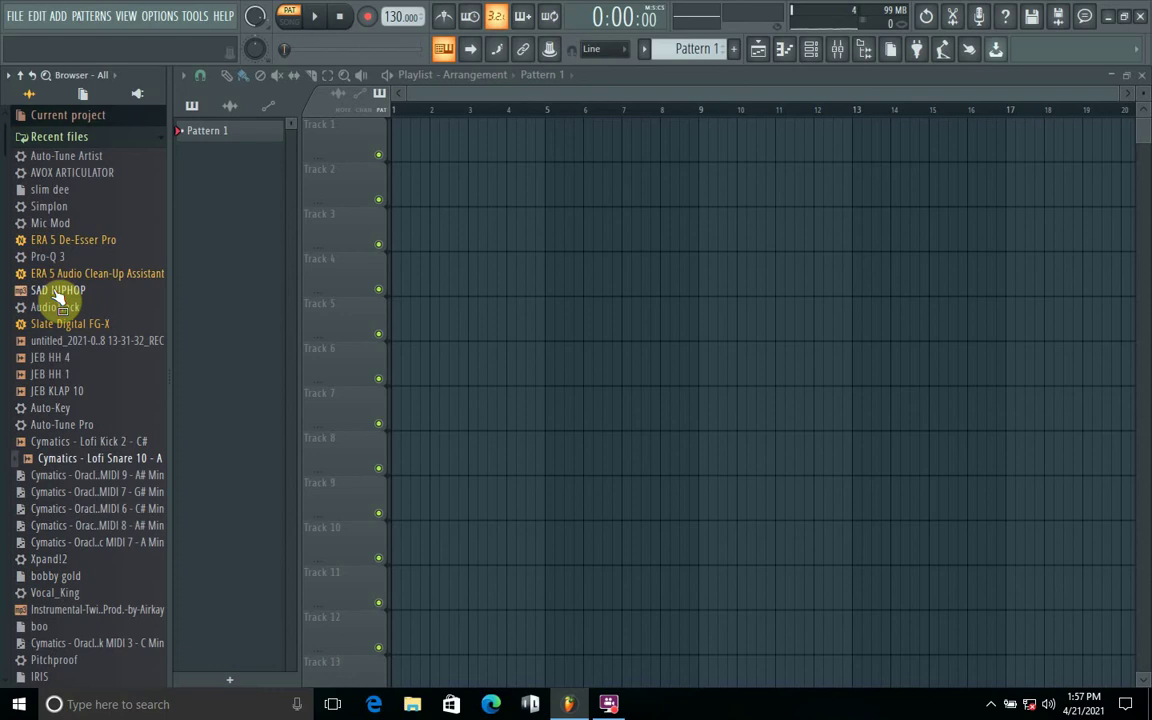
Place the SAD HIPHOP audio file as a clip at the start of Track 2.
drag(58, 298, 318, 240)
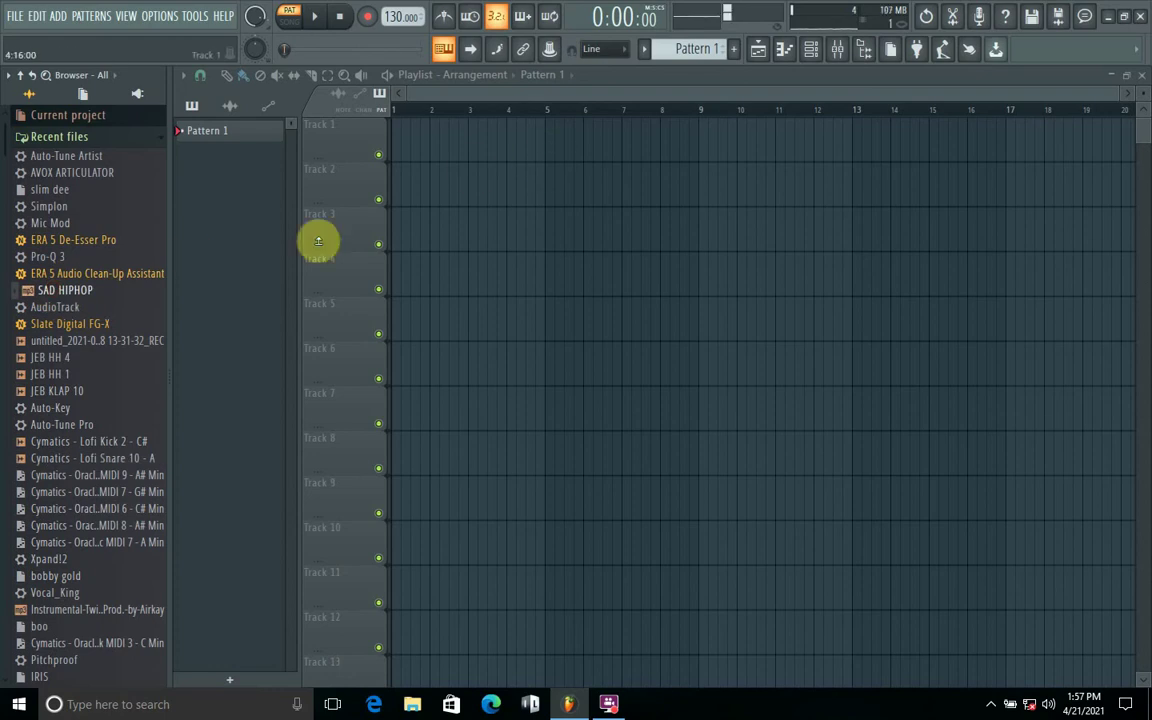
drag(69, 298, 482, 257)
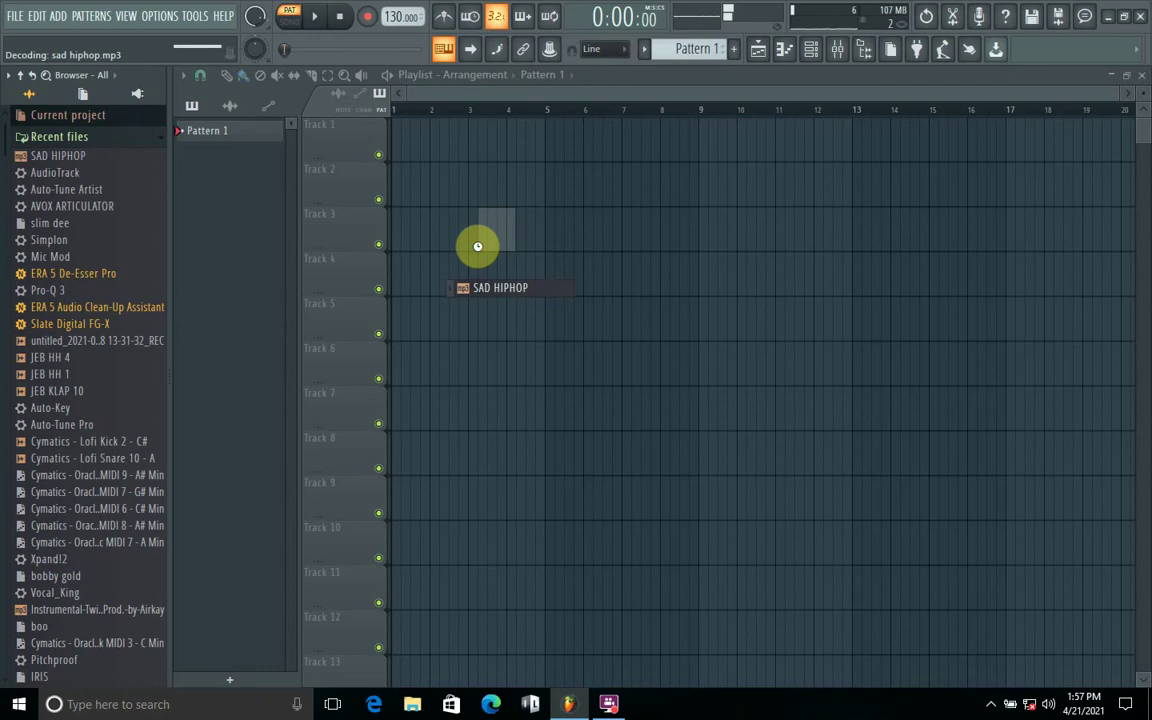
drag(548, 237, 419, 175)
Switch playback to song mode, play the arrangement and stop it.
click(336, 32)
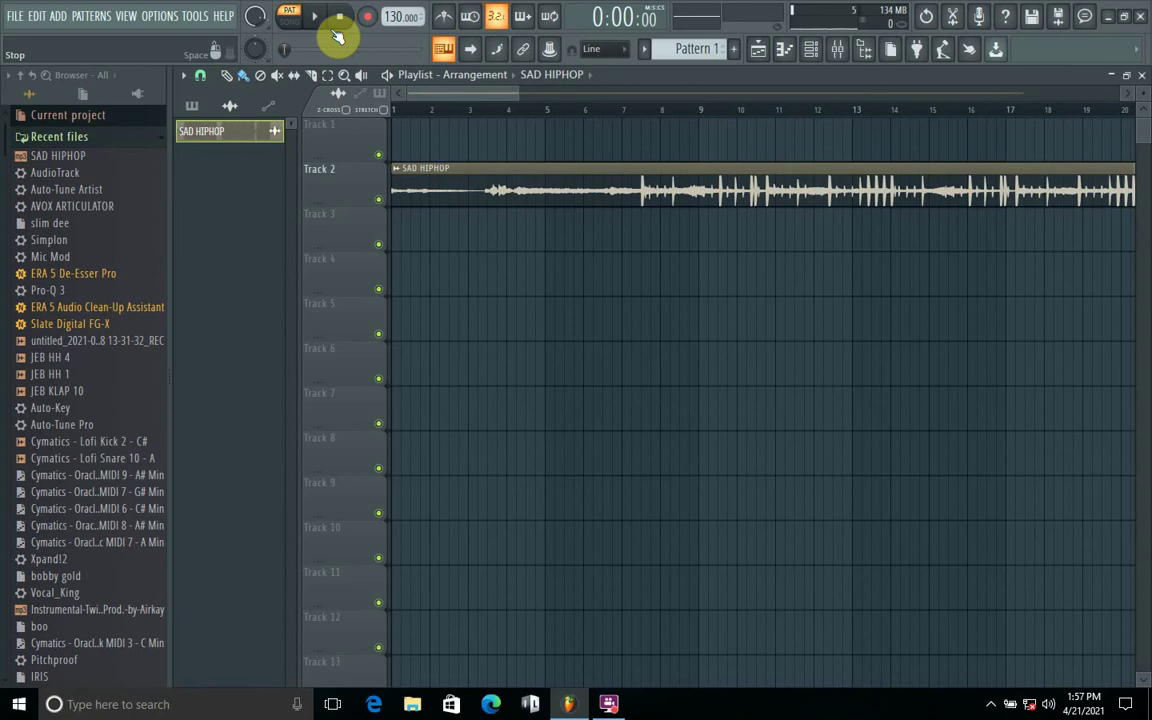
click(289, 18)
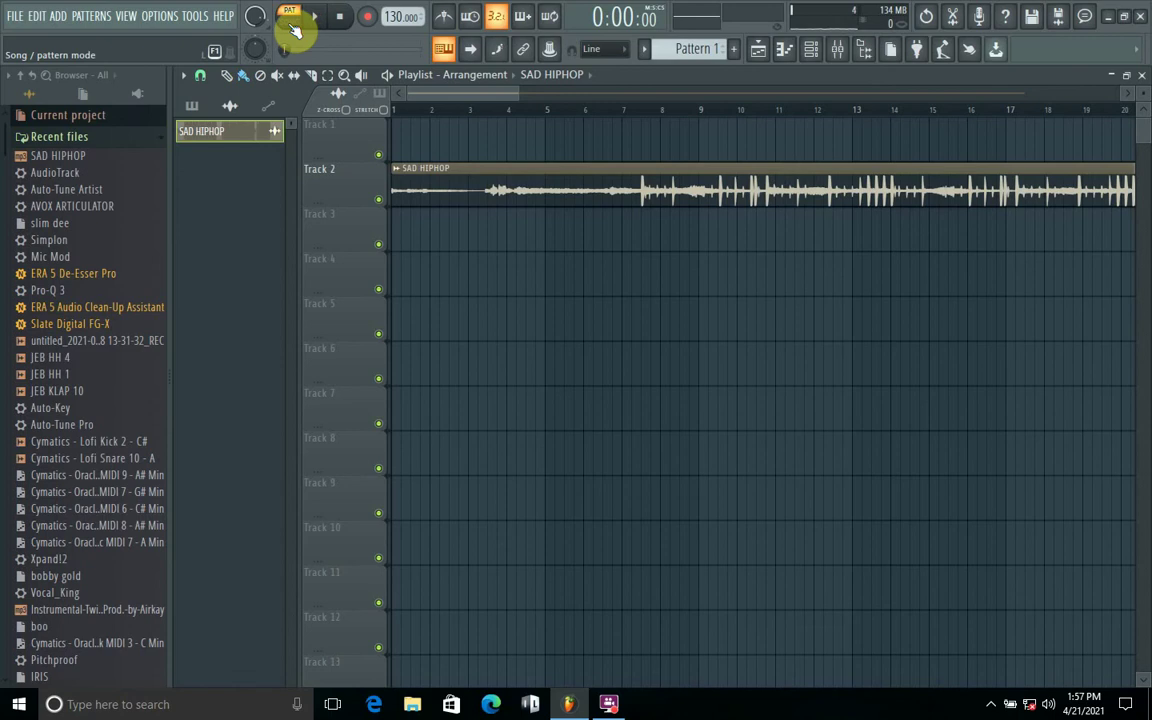
click(290, 22)
key(space)
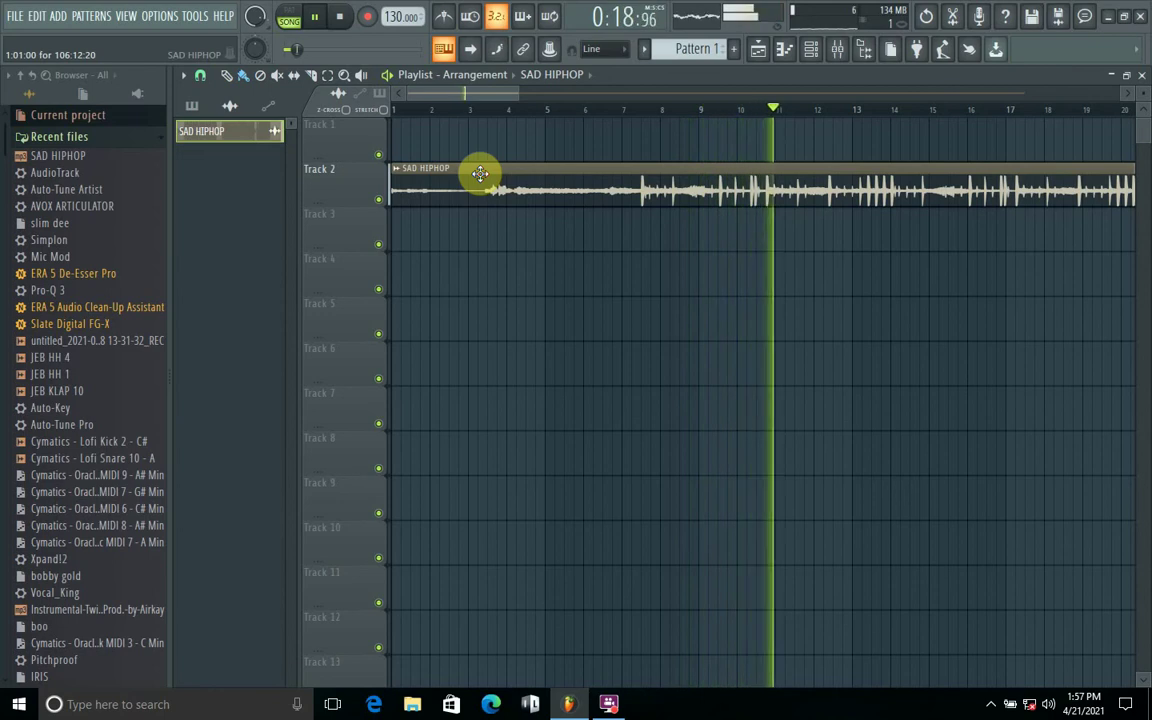
key(space)
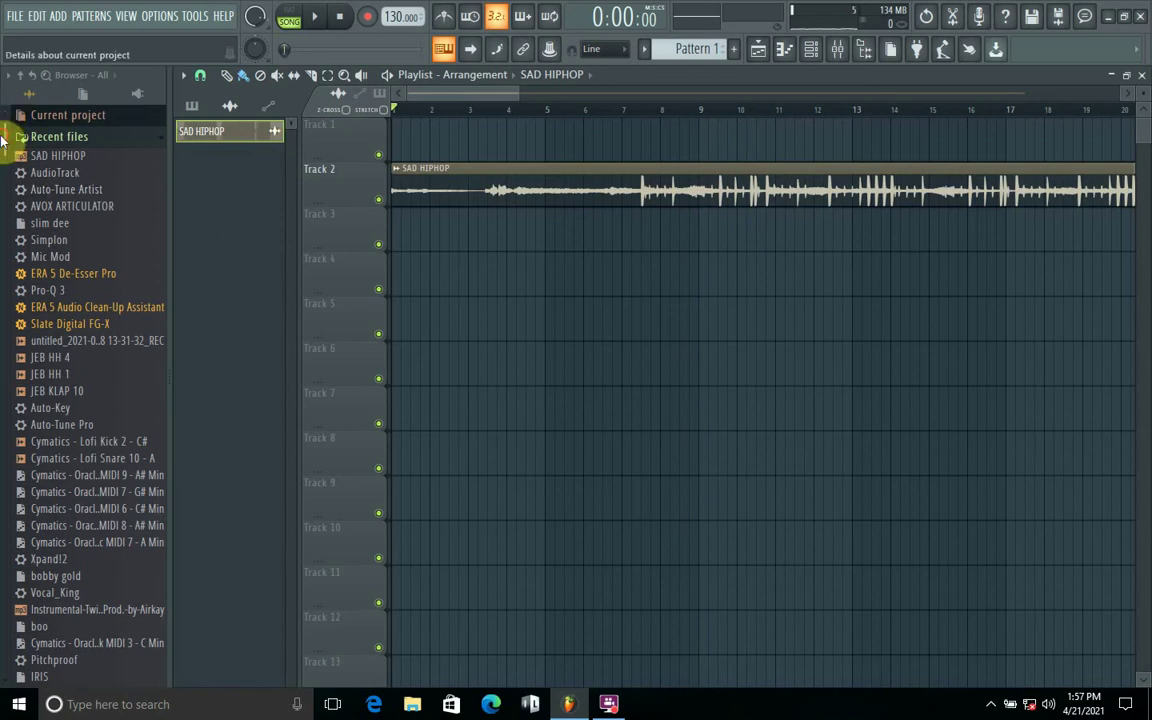
scroll(3, 240, down, 5)
scroll(3, 240, down, 1)
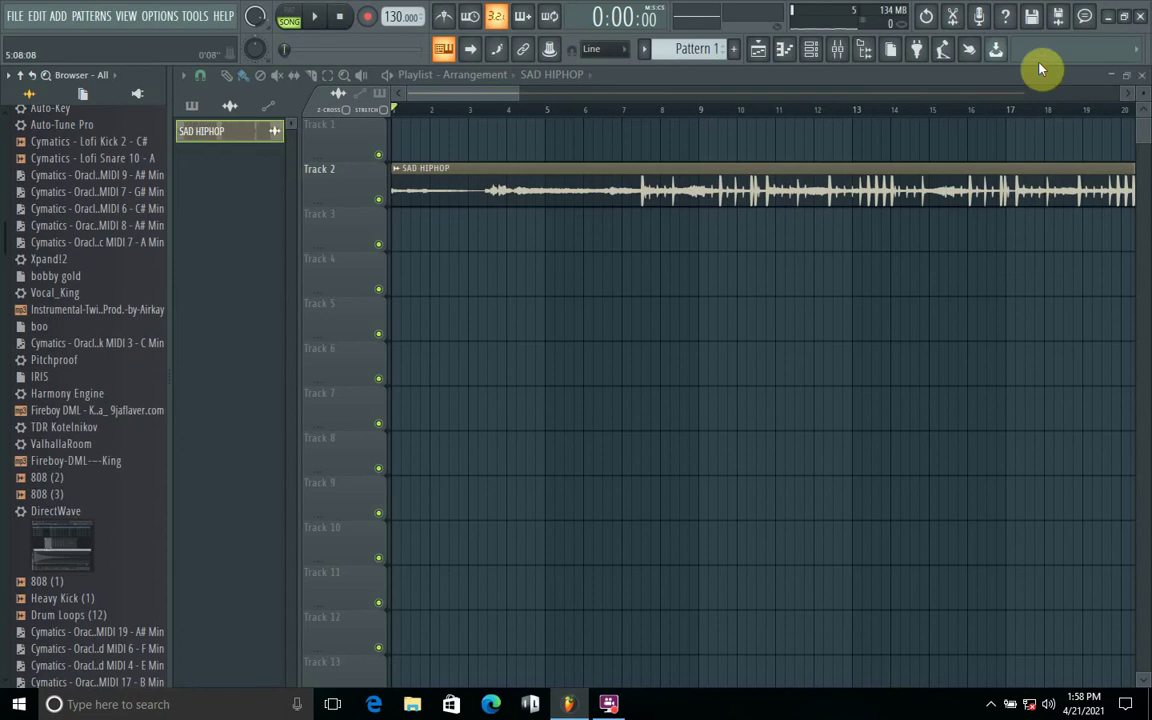
click(1127, 76)
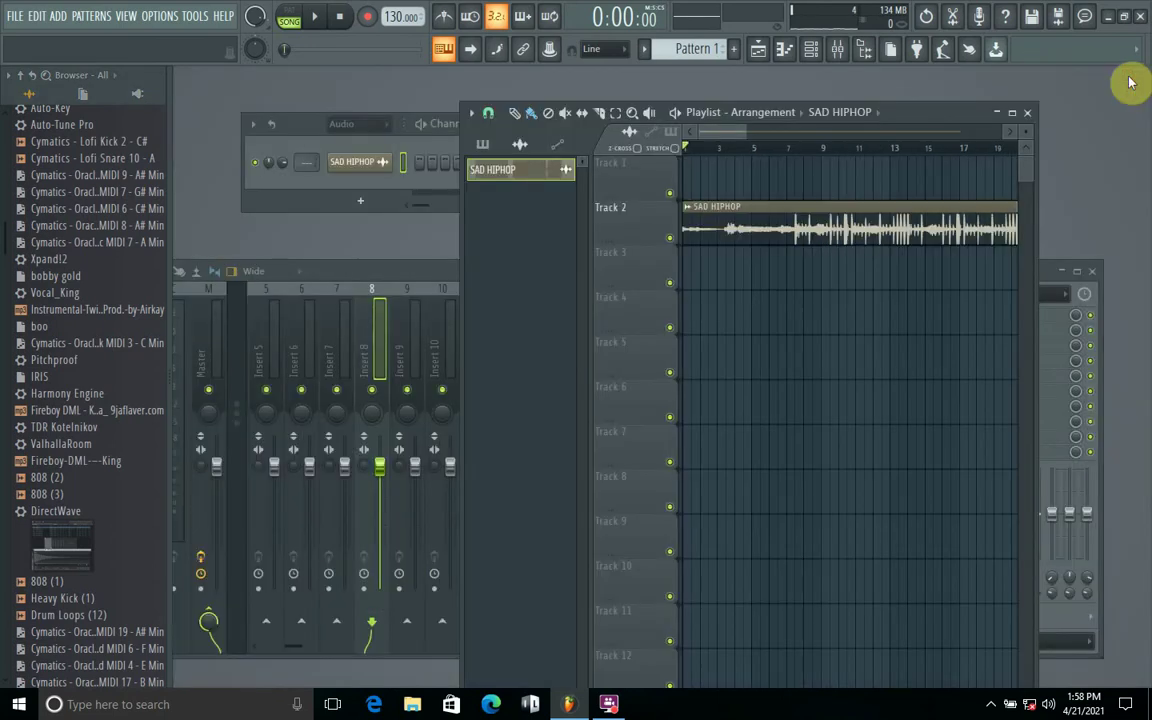
click(1013, 113)
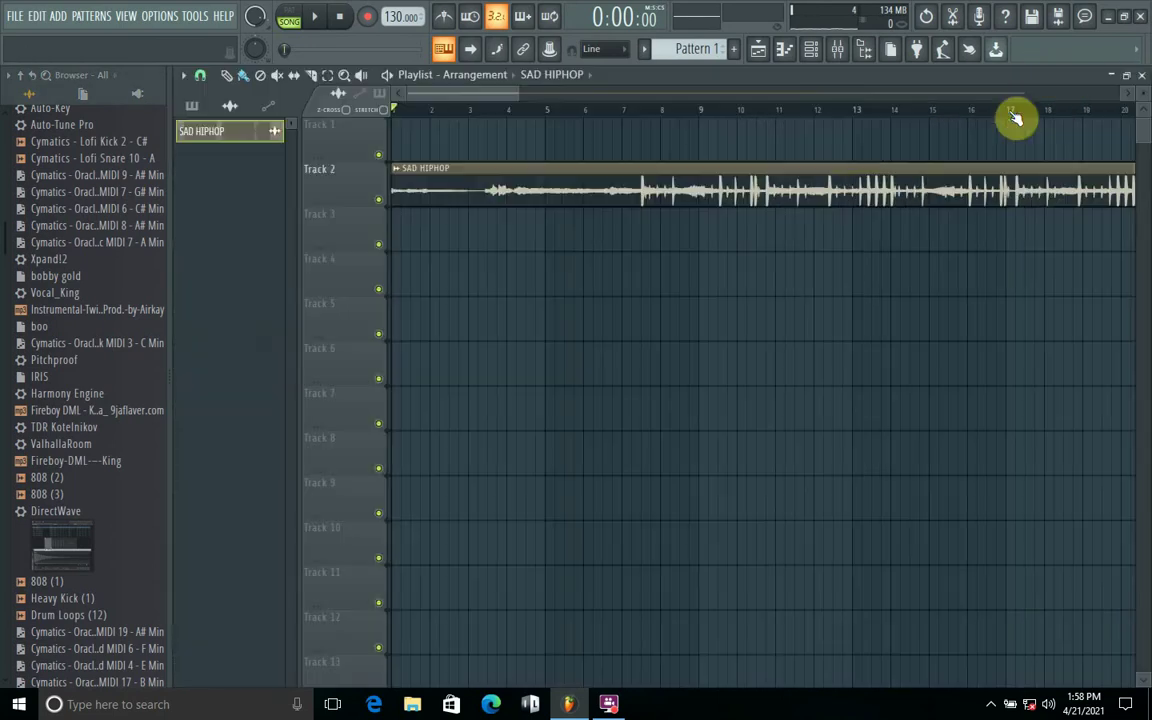
Set the playlist's snap to (none) and try shifting the SAD HIPHOP clip freely on Track 2.
click(201, 77)
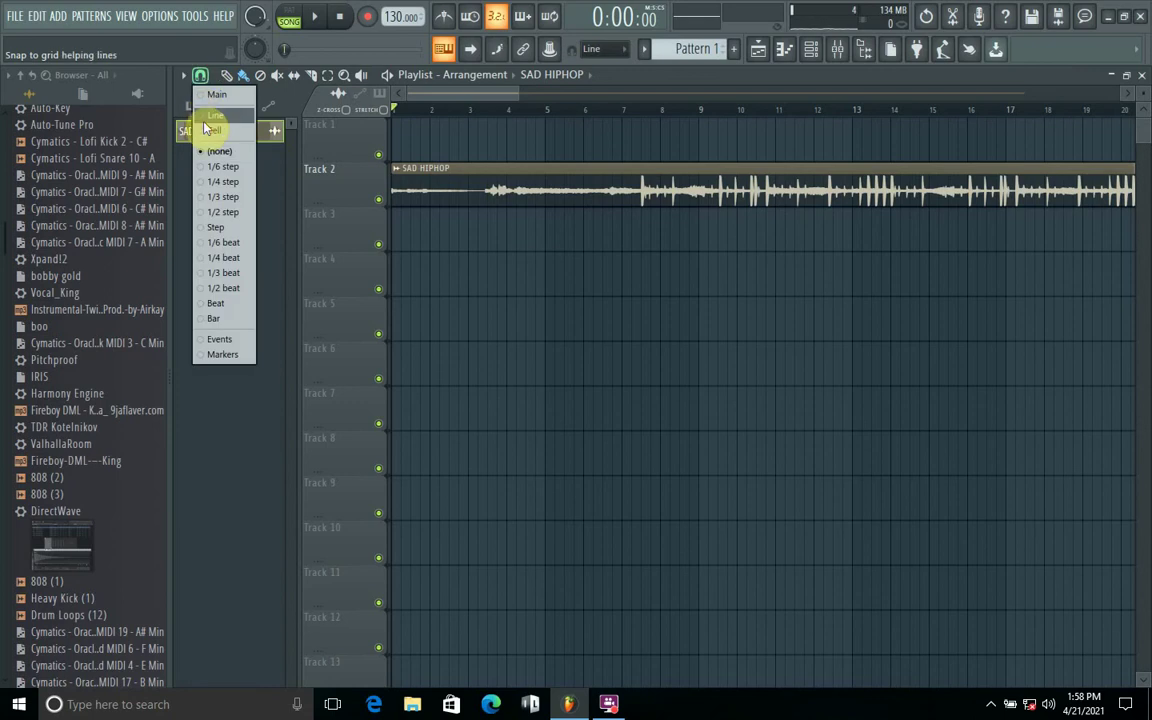
click(207, 153)
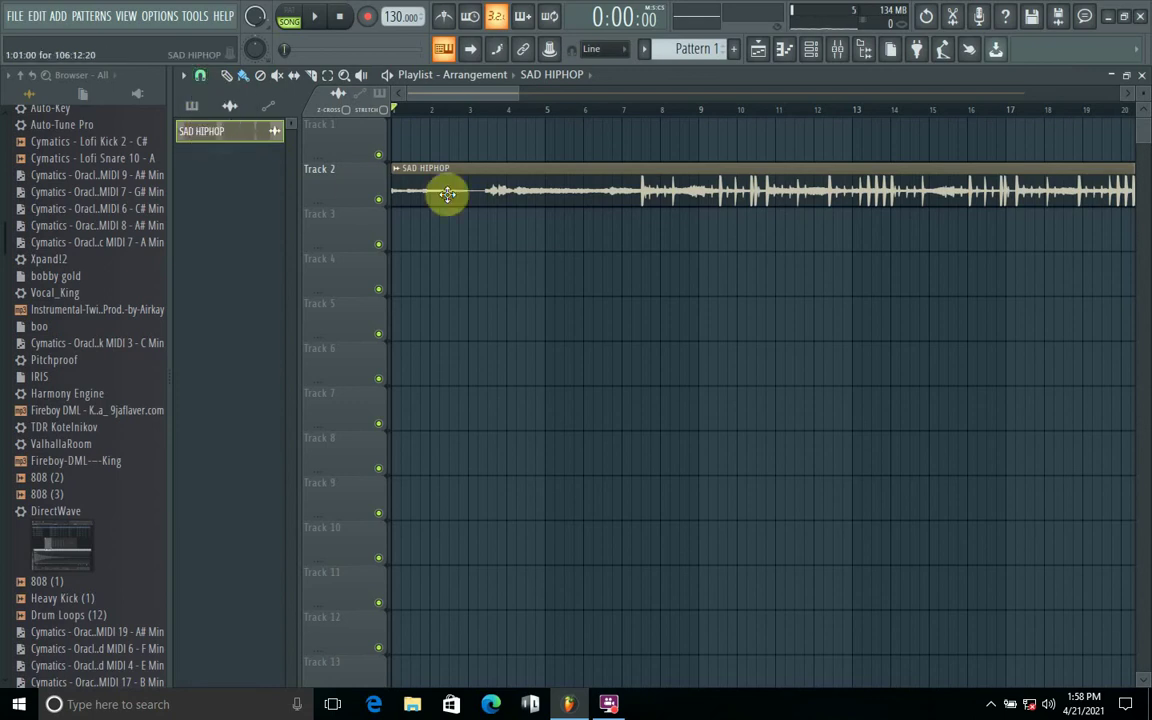
drag(447, 194, 419, 190)
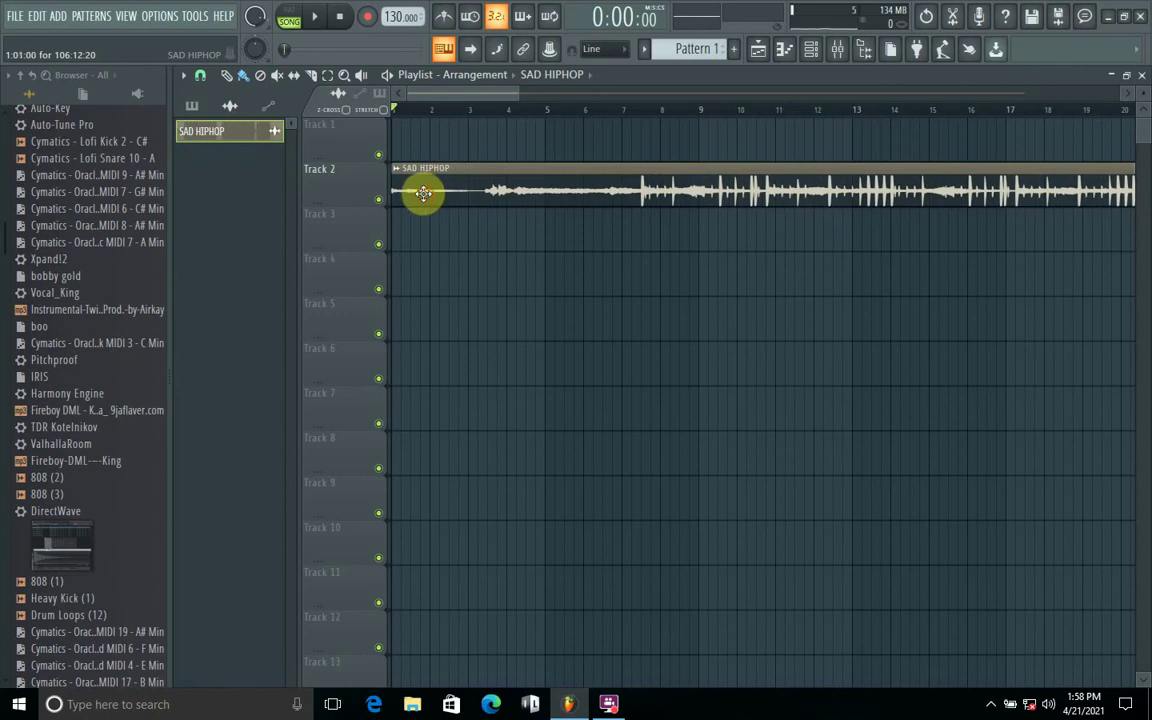
Set the playlist's snap to Line and test moving the SAD HIPHOP clip along the grid, returning it to the start of Track 2.
click(205, 80)
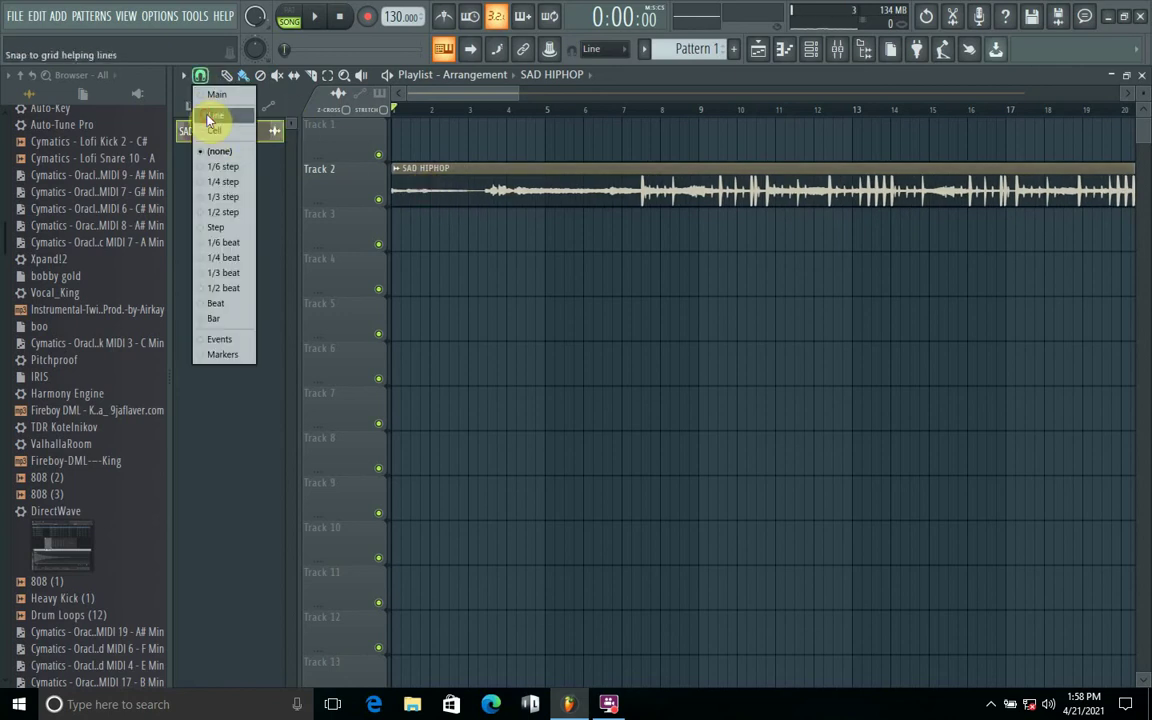
click(210, 118)
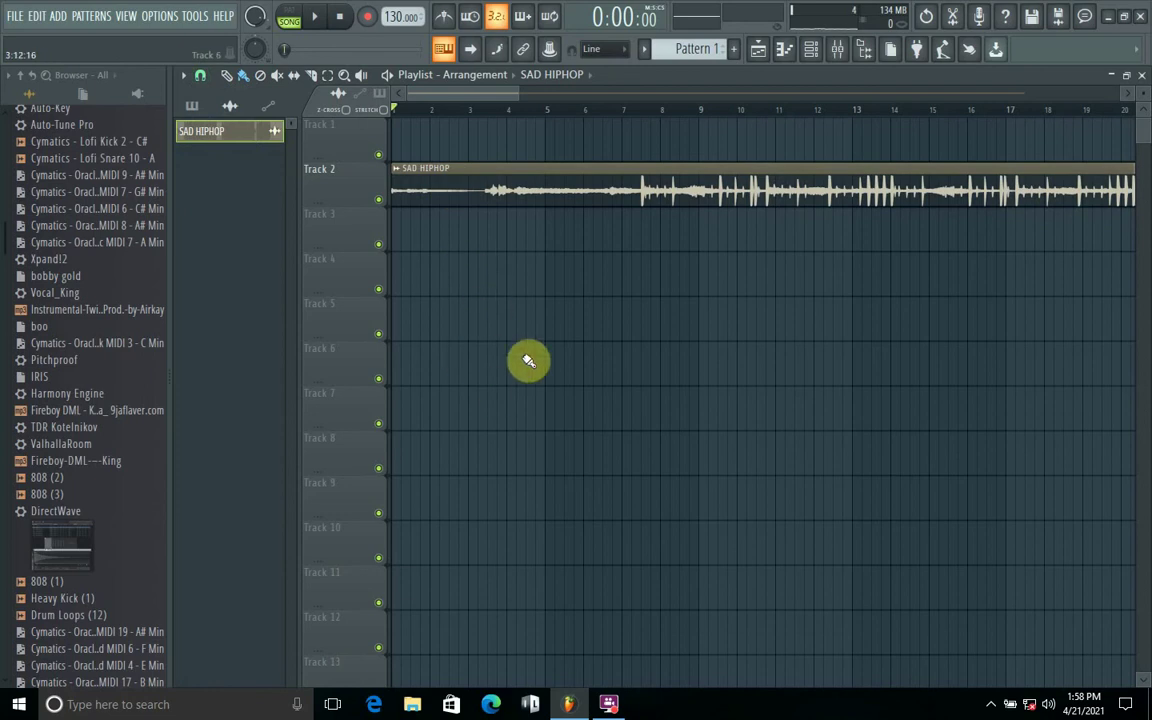
drag(425, 193, 404, 175)
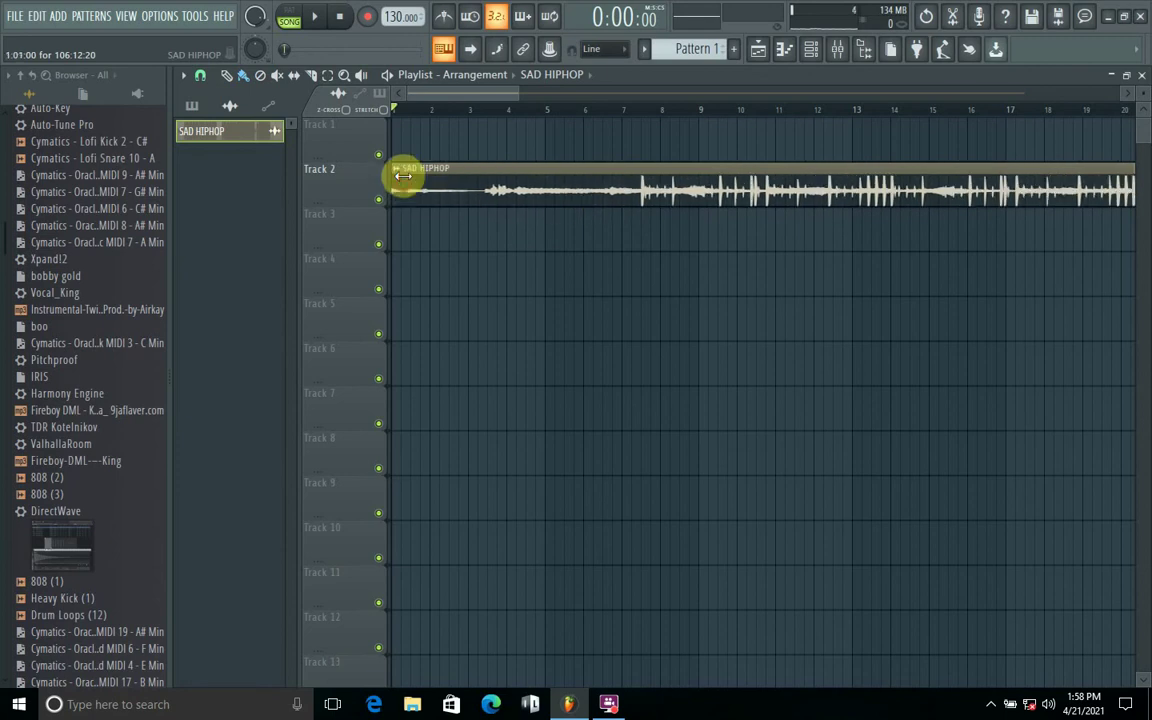
drag(519, 91, 440, 93)
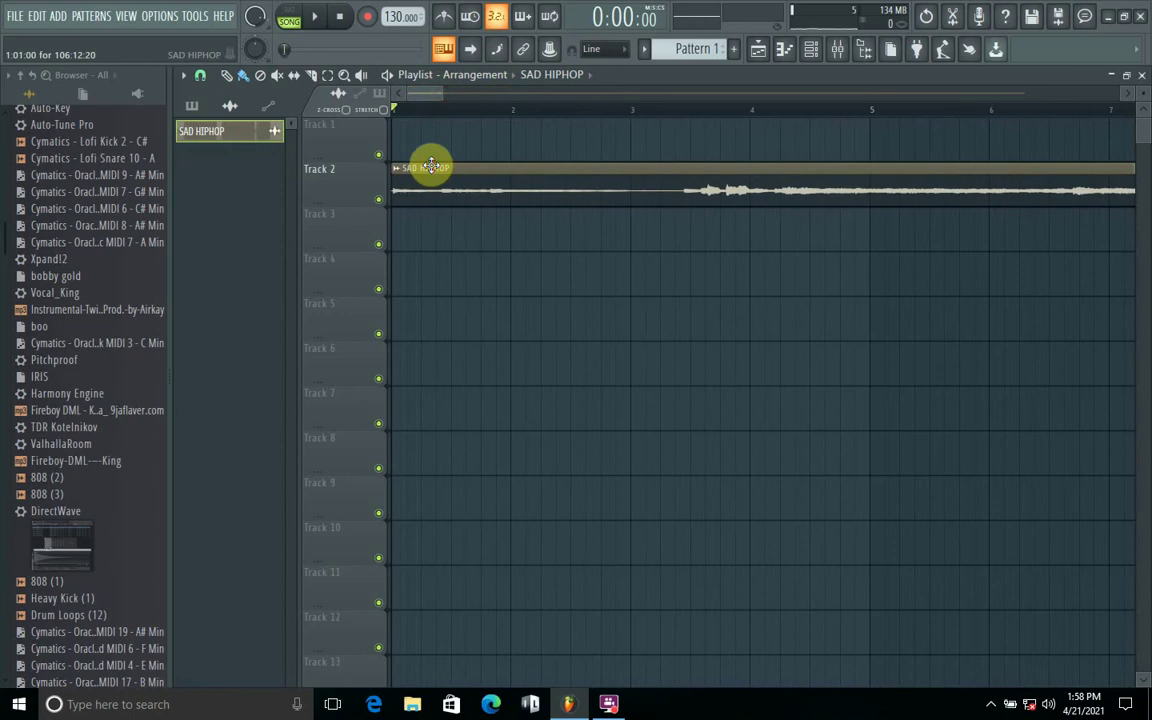
drag(429, 188, 405, 193)
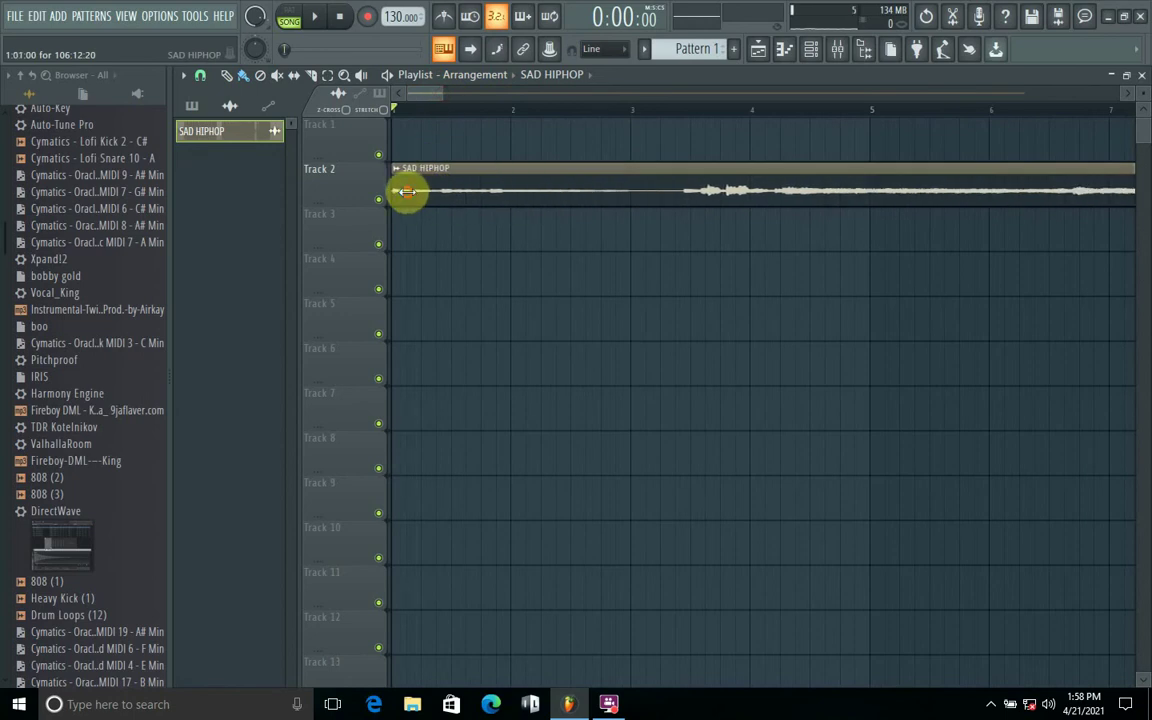
click(200, 78)
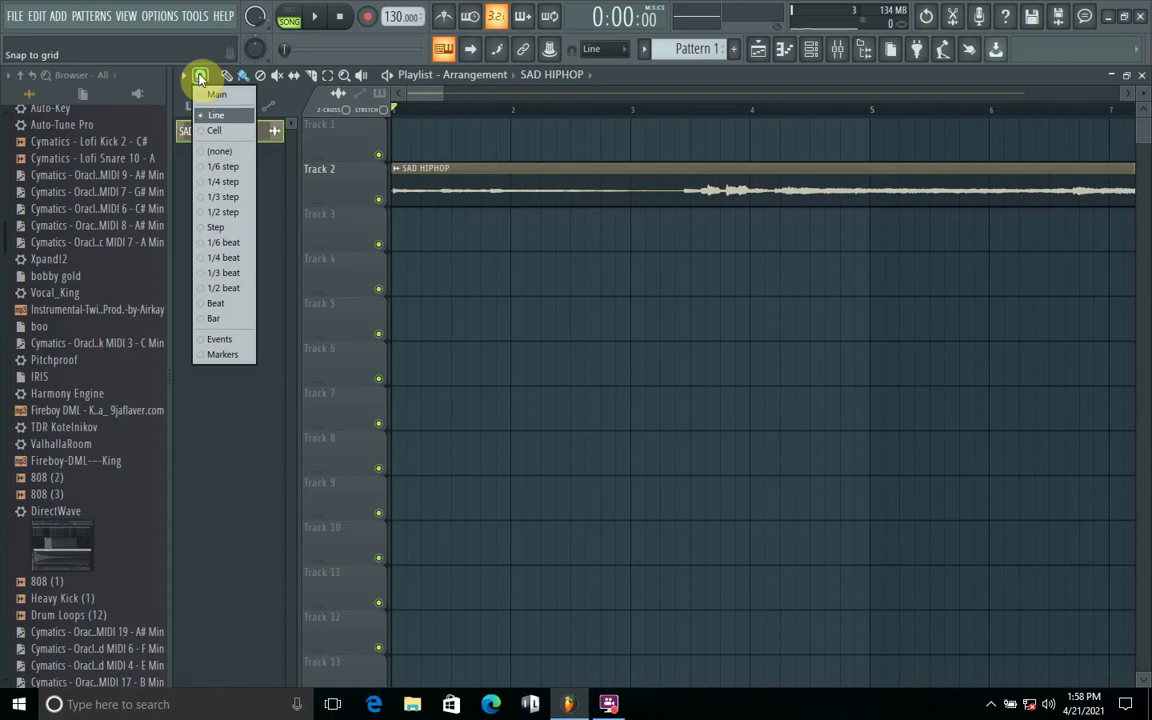
click(357, 142)
drag(404, 170, 464, 175)
drag(376, 208, 380, 193)
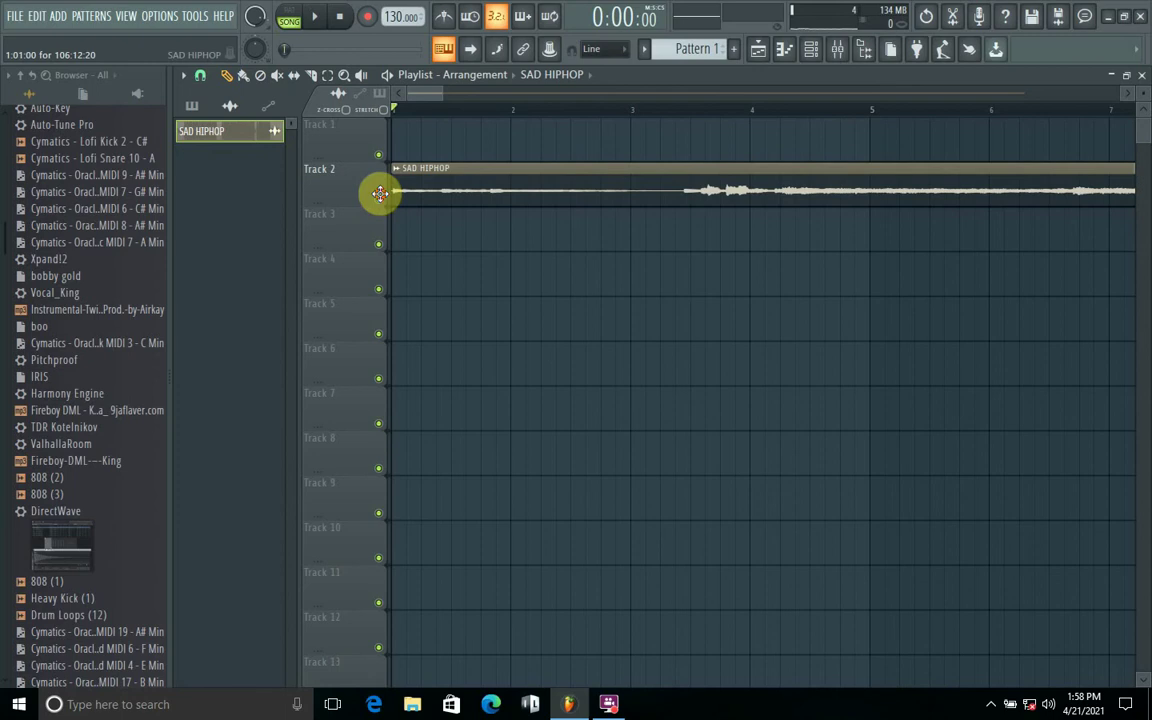
Draw extra SAD HIPHOP clips on Track 4 and Track 7, and delete both.
click(472, 262)
drag(411, 278, 329, 283)
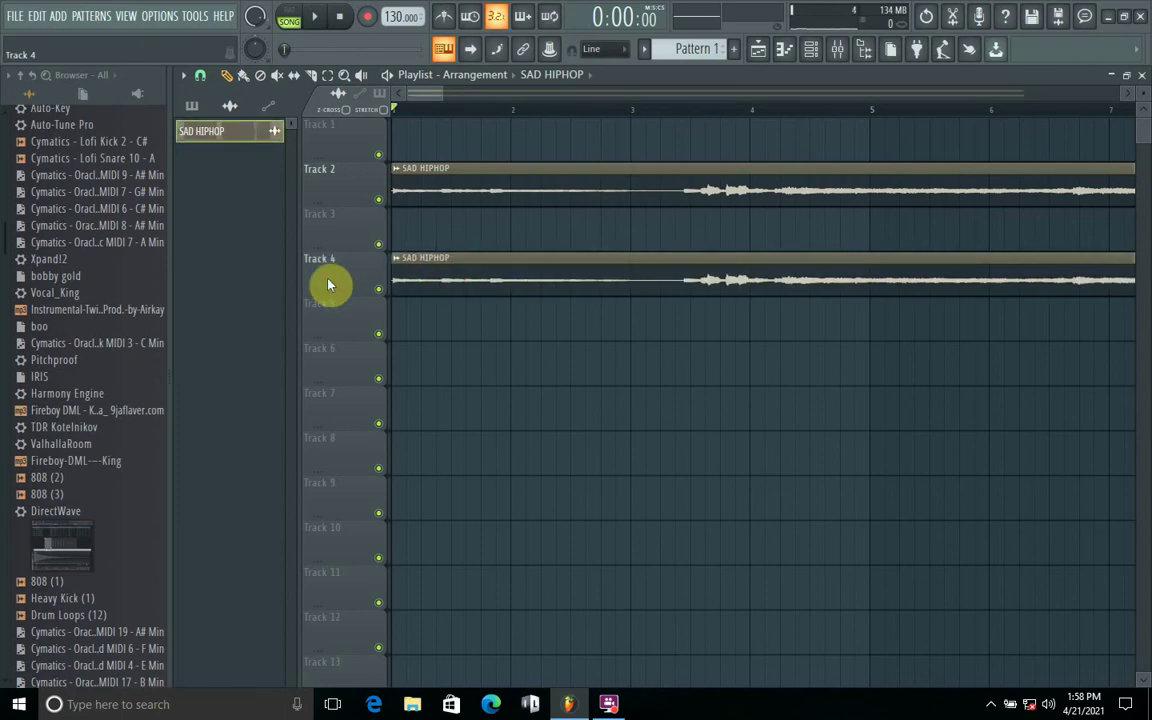
click(470, 408)
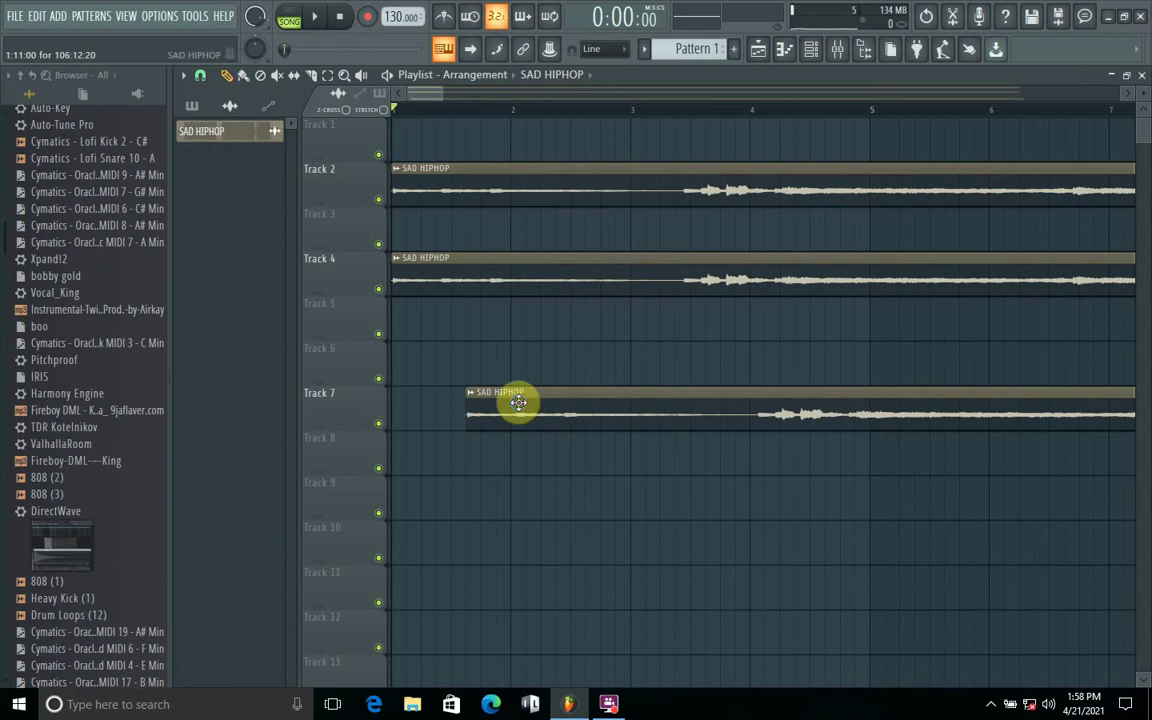
right_click(540, 408)
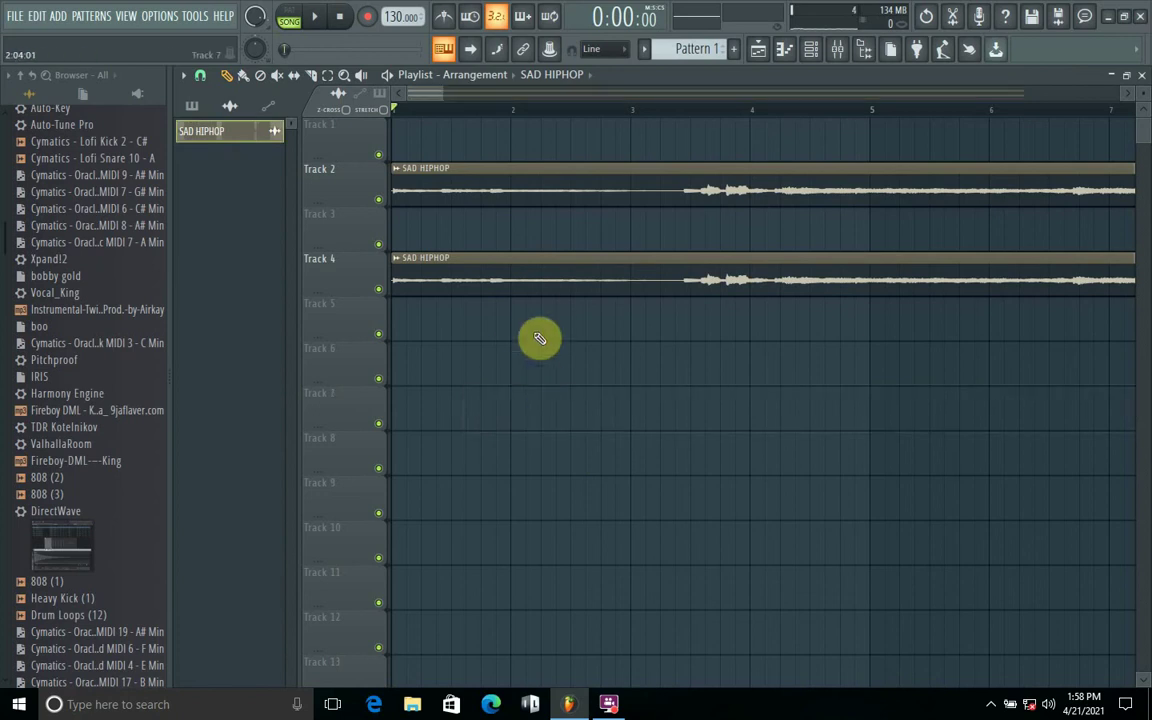
right_click(535, 293)
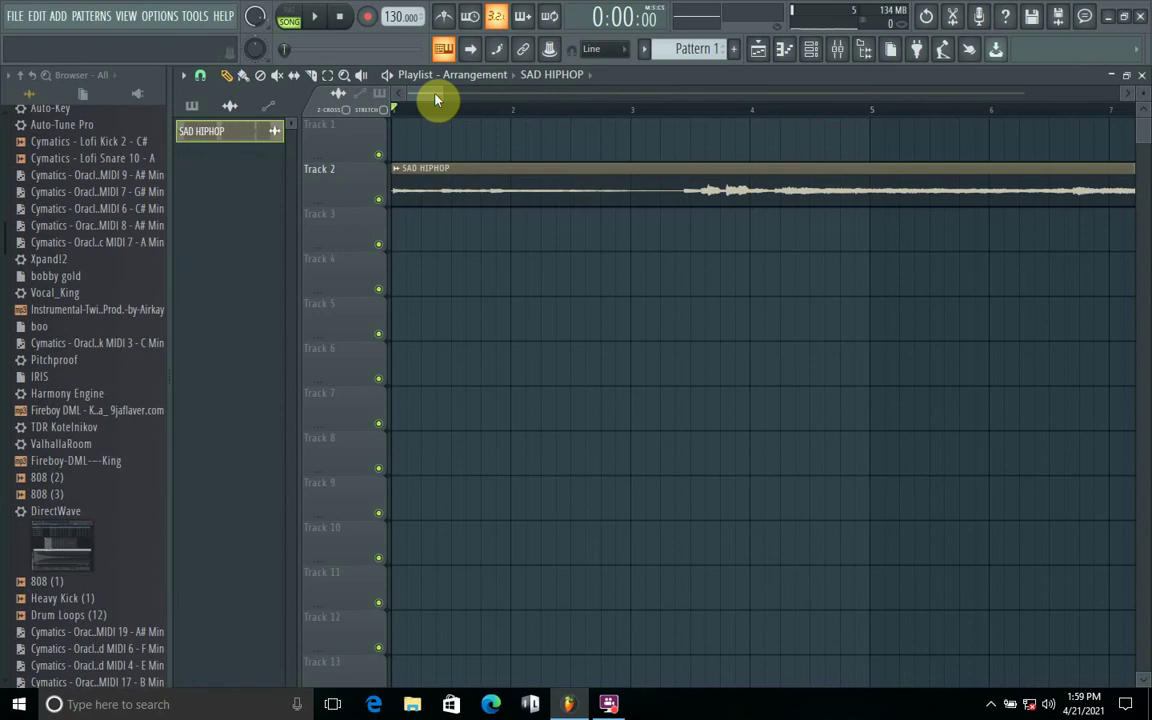
Switch to the Paint tool and add the Cymatics Lofi Snare 10 sample as an audio clip near the start of Track 3.
click(243, 78)
drag(439, 98, 1145, 105)
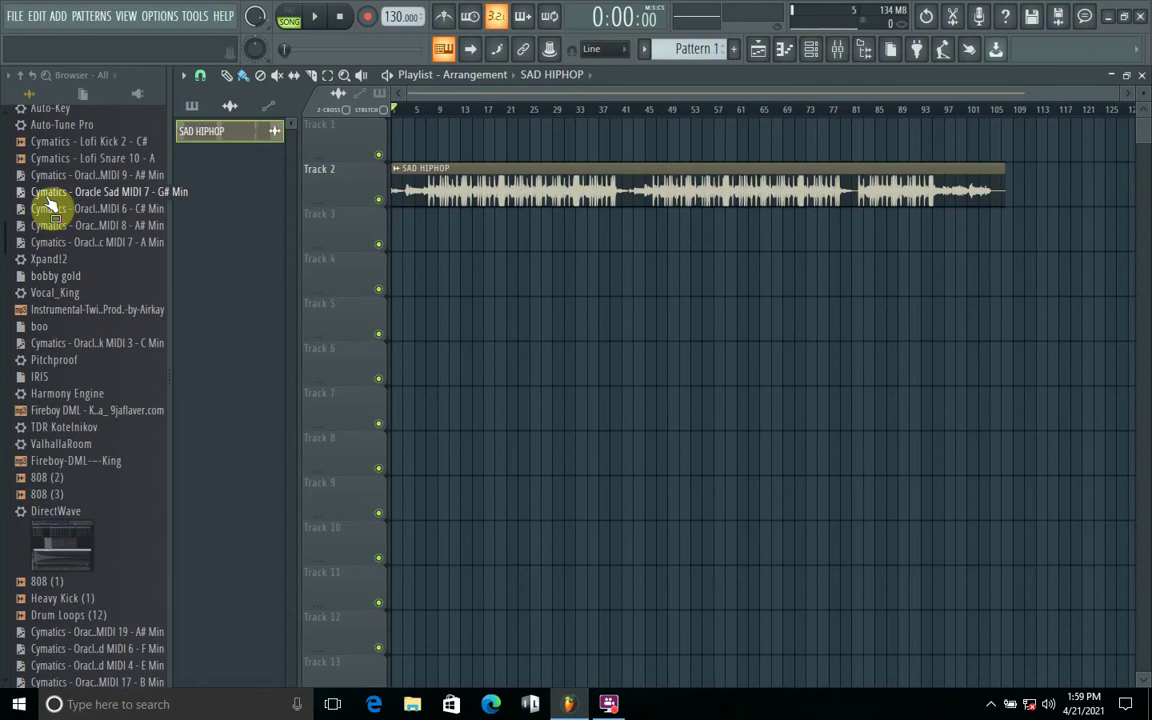
drag(55, 148, 390, 275)
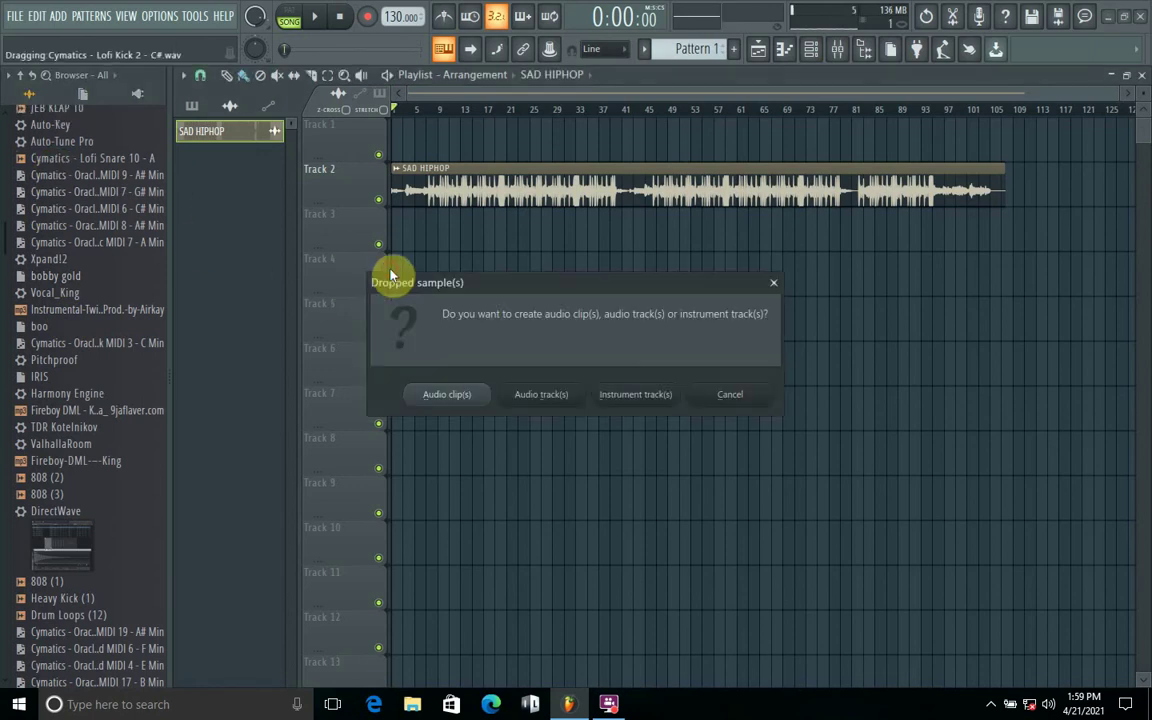
click(752, 396)
drag(80, 158, 414, 238)
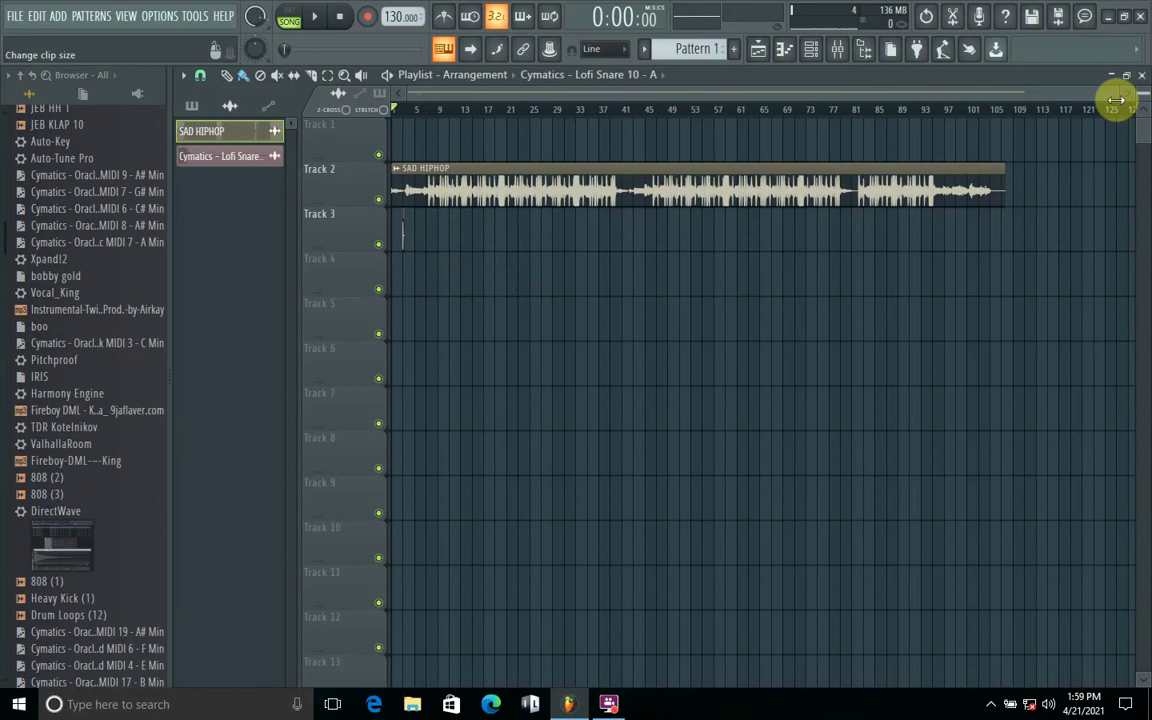
Move the Lofi Snare 10 clip to the start of Track 3 and choose the Paint tool.
drag(1117, 100, 437, 94)
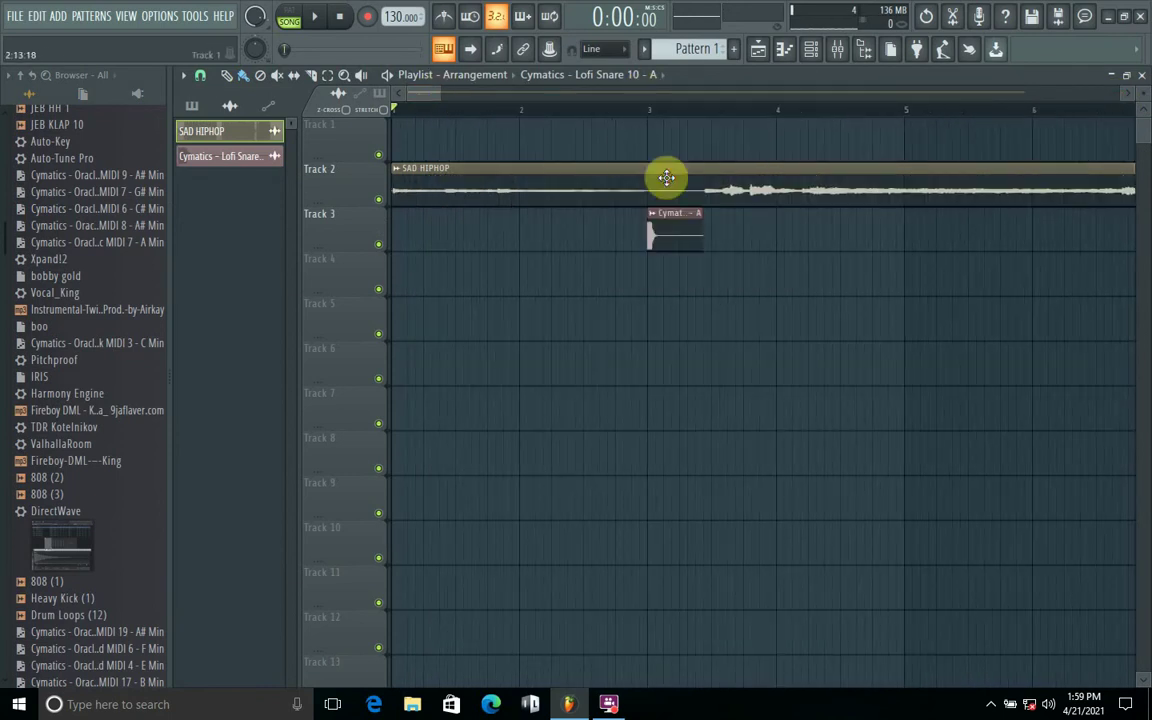
drag(679, 232, 380, 242)
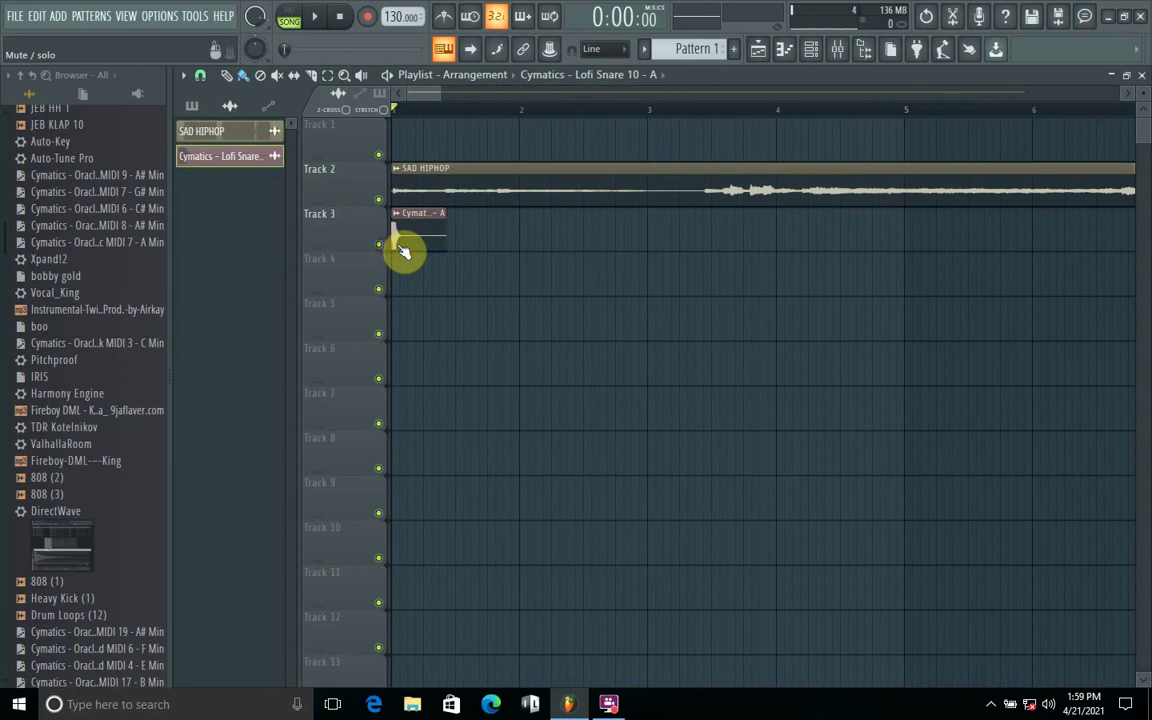
click(243, 76)
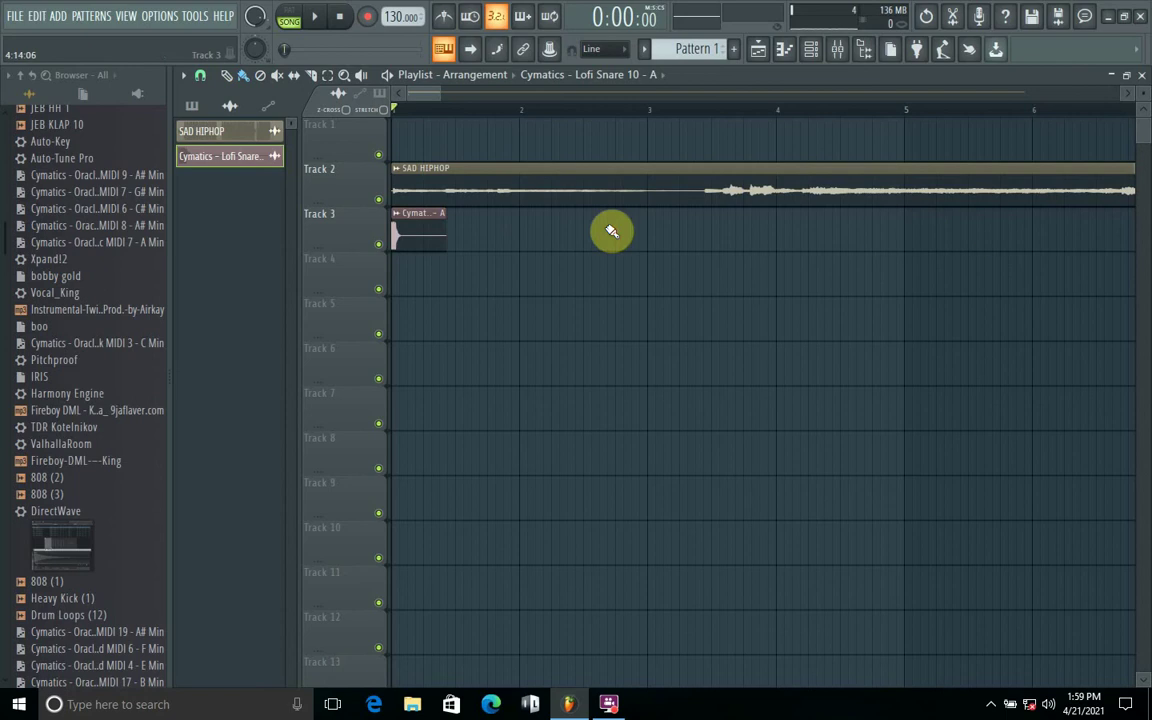
Place three separate Lofi Snare 10 clips on Track 4 within bars 1 and 2, and delete all three.
click(455, 270)
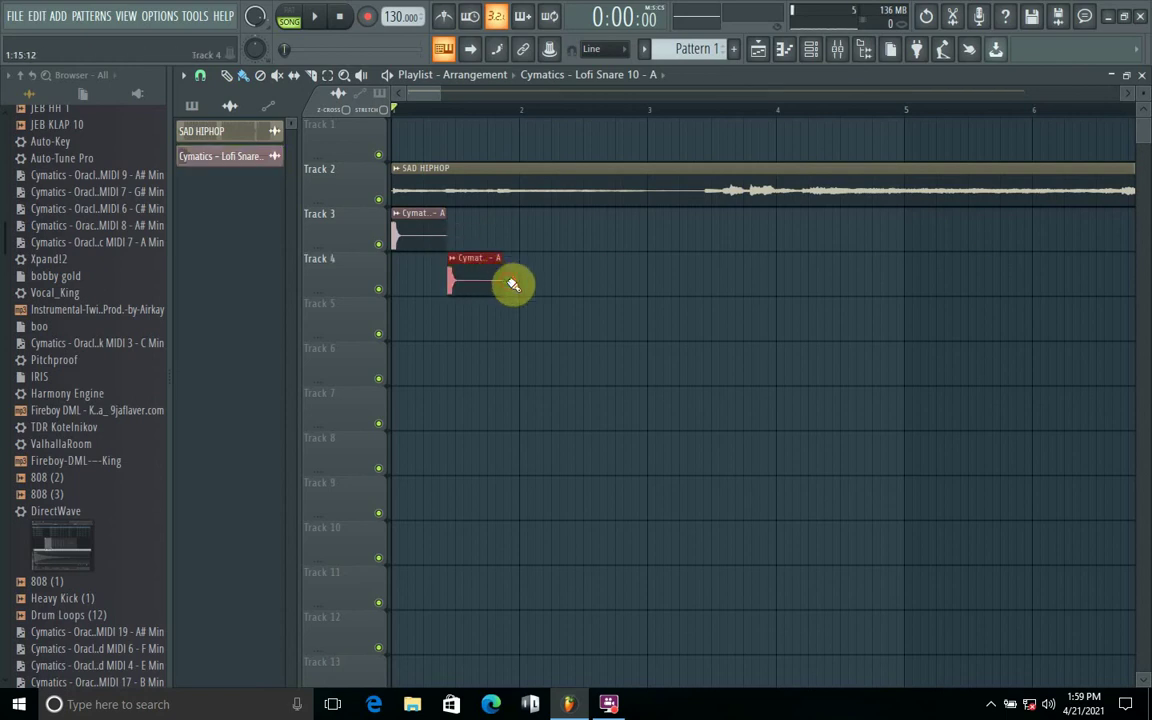
click(513, 285)
click(572, 291)
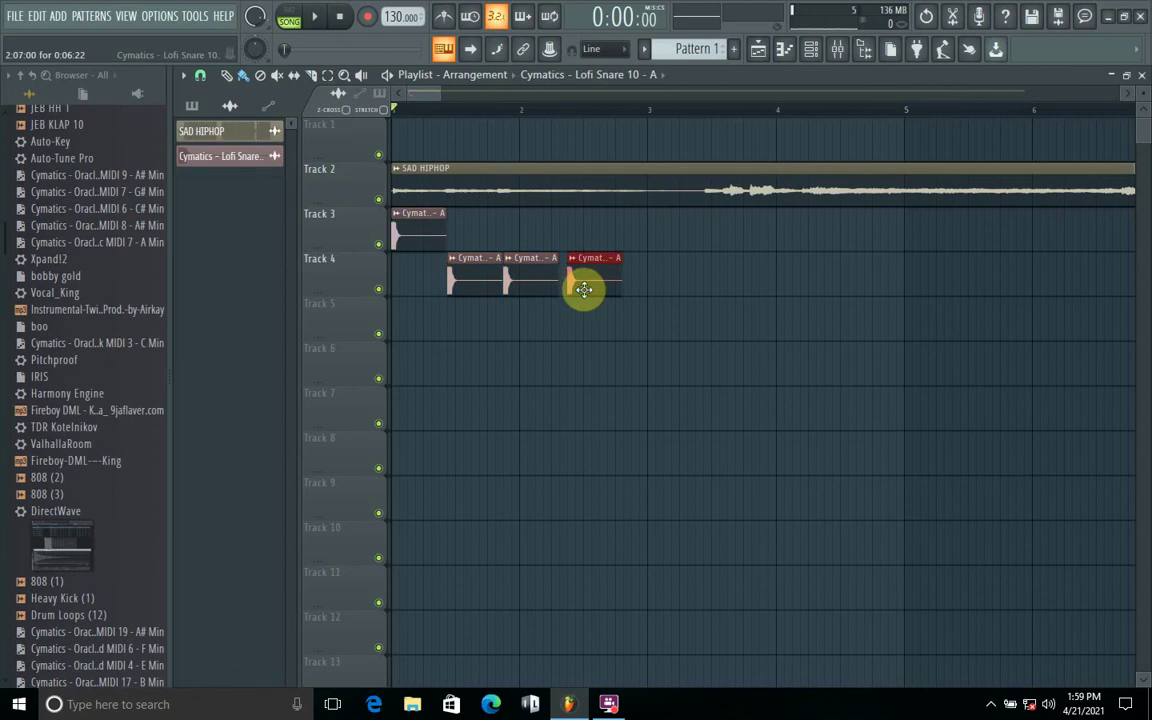
right_click(590, 296)
right_click(527, 288)
right_click(484, 278)
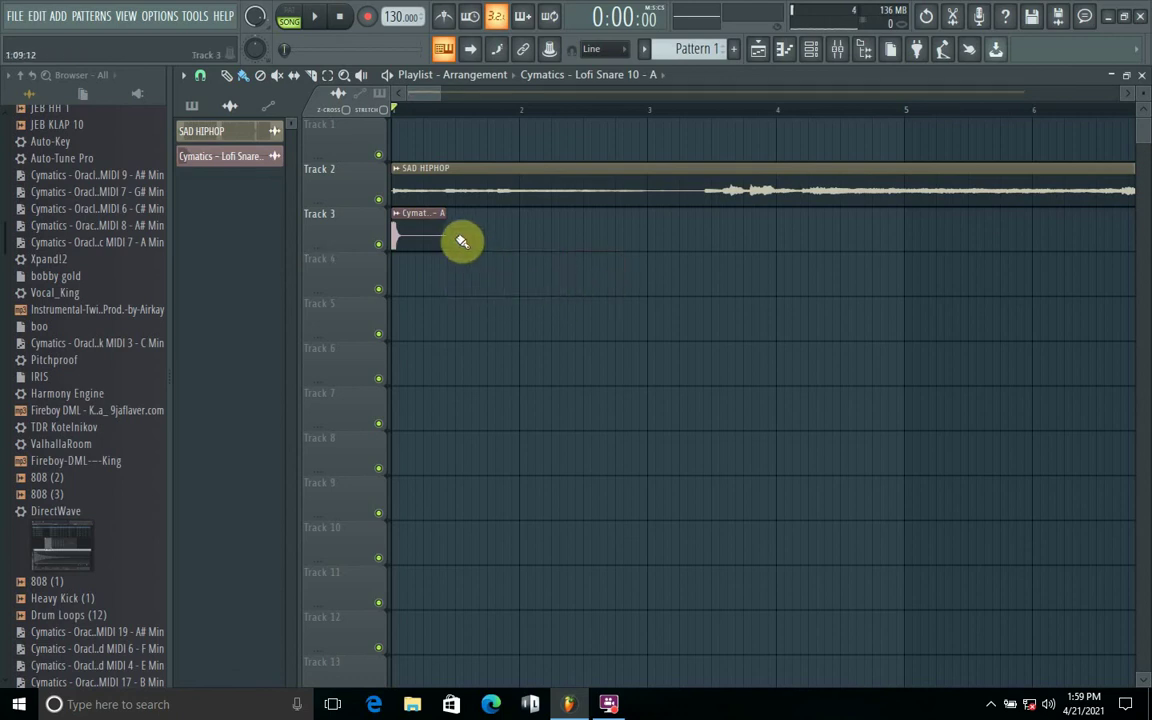
Paint continuous rows of Lofi Snare 10 clips to about bar 5 on Track 3, bar 4 on Track 4 and bar 6 on Track 5.
mouse_move(464, 241)
mouse_down()
mouse_move(708, 247)
mouse_move(939, 287)
mouse_up()
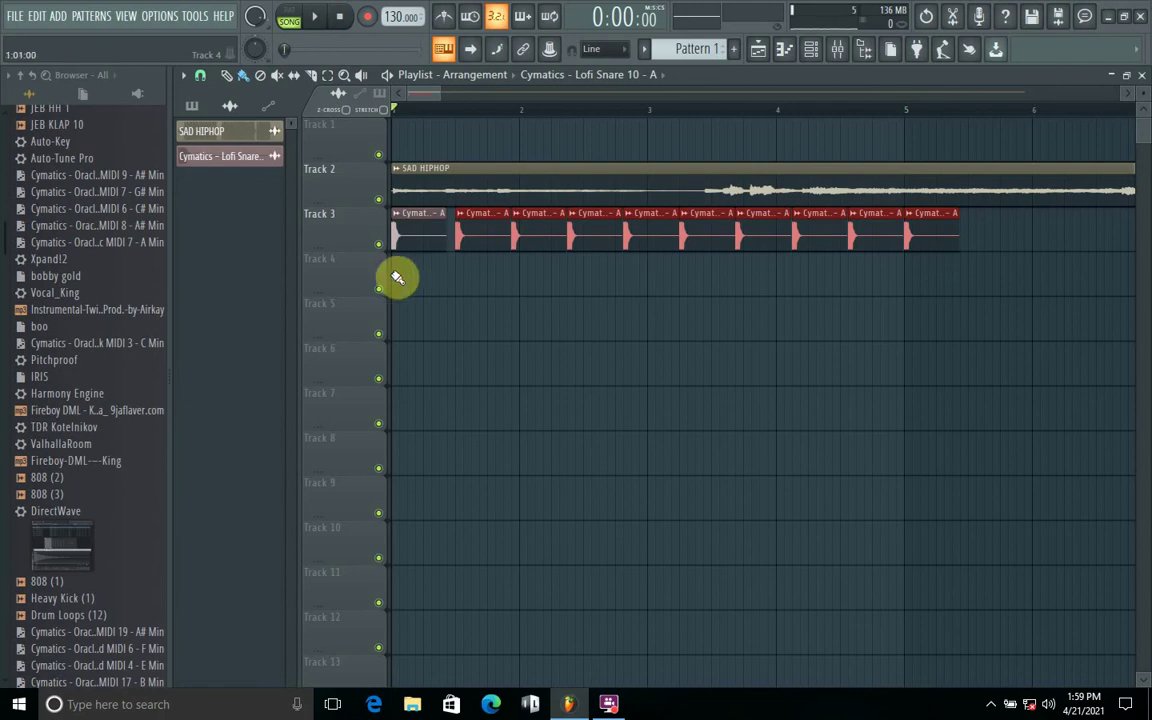
drag(397, 278, 746, 257)
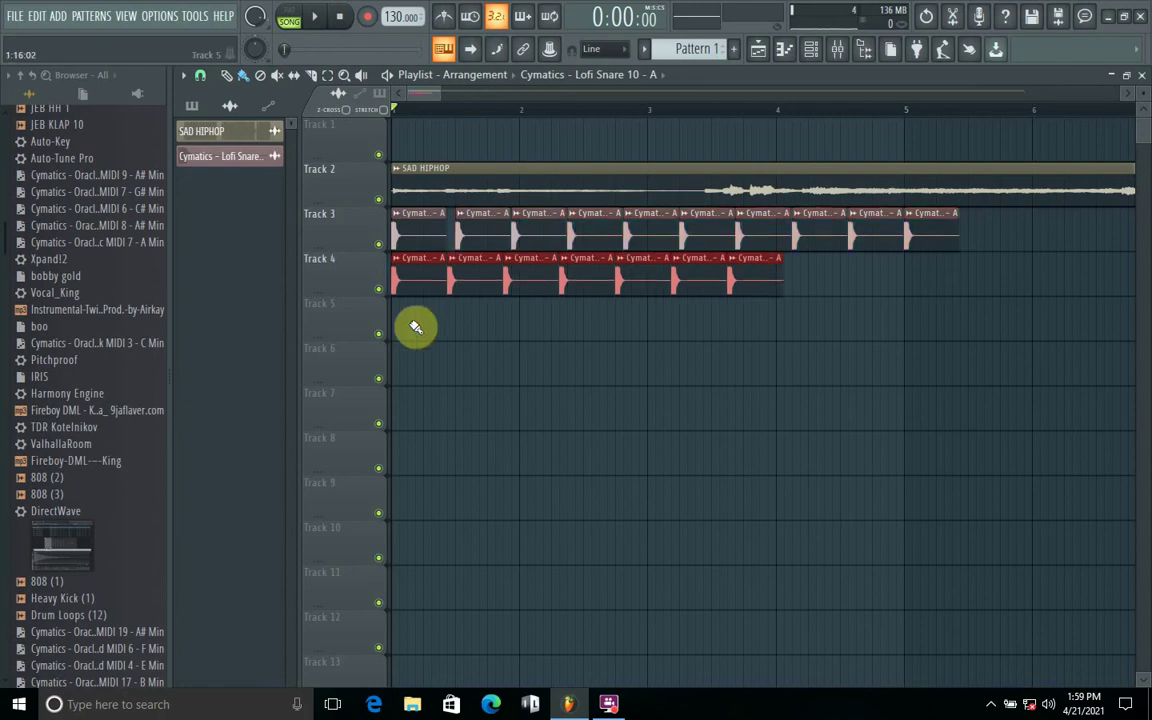
drag(397, 327, 1013, 285)
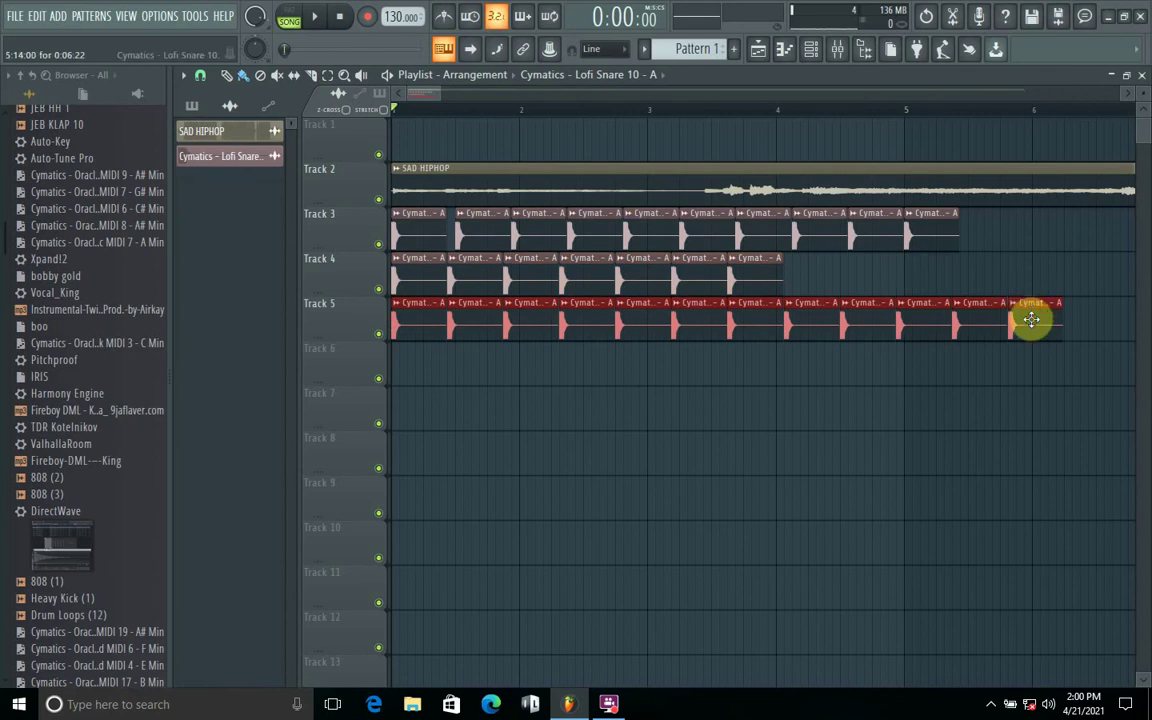
Clear all snare clips from Tracks 3 to 5, and remove the SAD HIPHOP clip from Track 2 with the Delete tool.
mouse_move(967, 326)
mouse_down()
mouse_move(381, 286)
mouse_move(419, 303)
mouse_up()
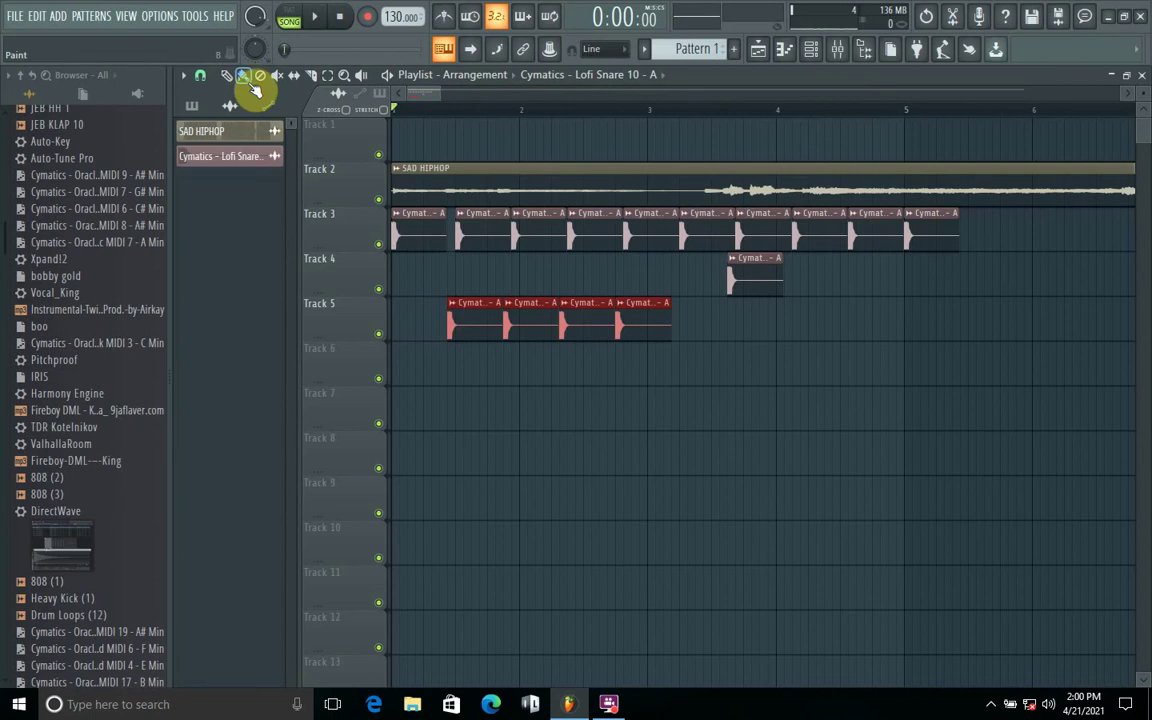
mouse_move(681, 327)
mouse_down()
mouse_move(498, 287)
mouse_move(488, 306)
mouse_move(441, 319)
mouse_move(440, 236)
mouse_move(423, 233)
mouse_move(620, 224)
mouse_up()
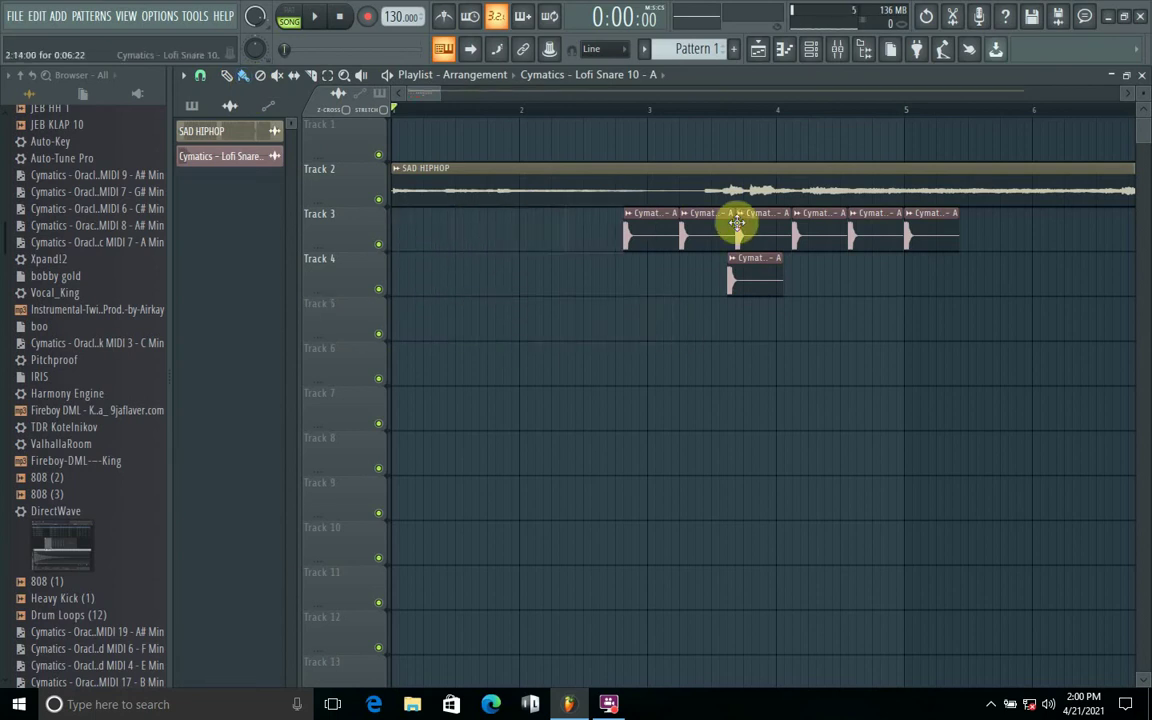
mouse_move(916, 242)
mouse_down()
mouse_move(658, 242)
mouse_move(776, 290)
mouse_up()
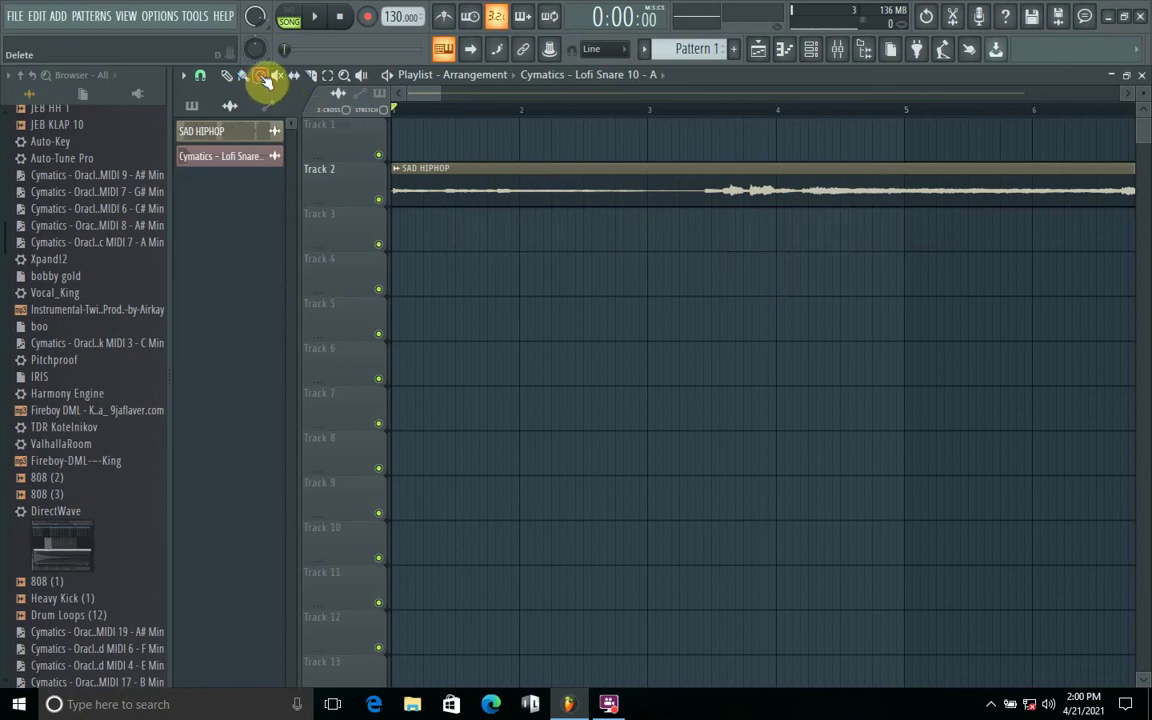
click(483, 205)
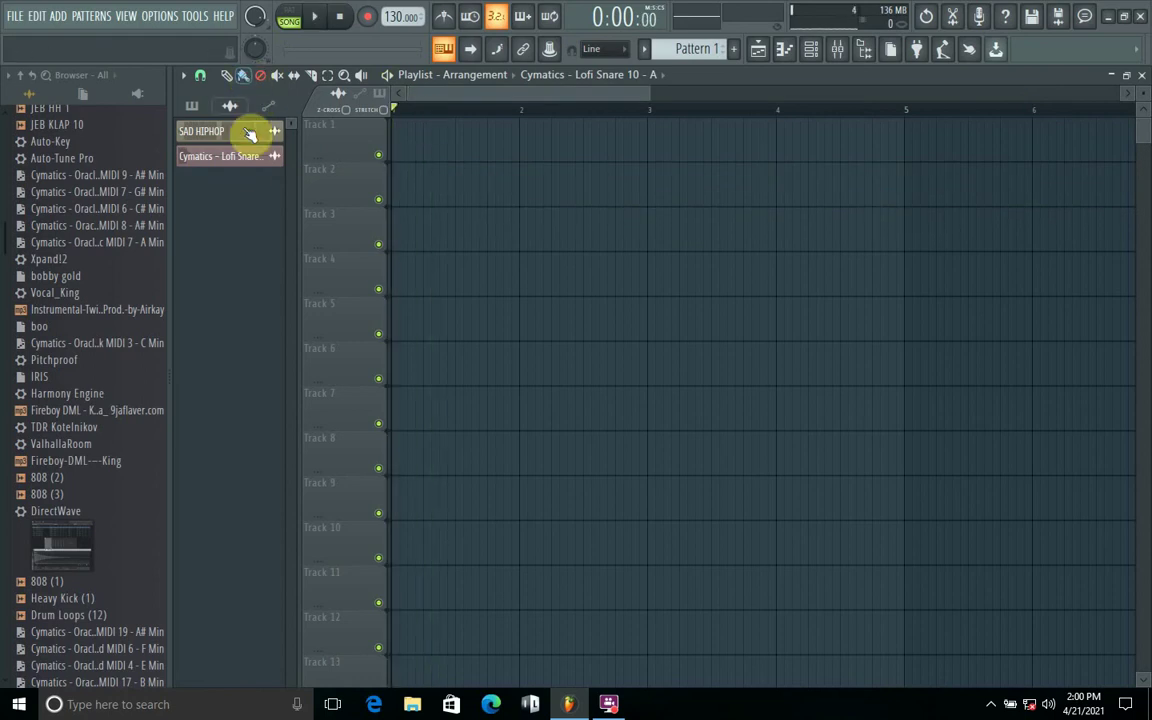
Place a Lofi Snare 10 clip in bar 1 of Track 2 and delete it.
drag(244, 159, 458, 198)
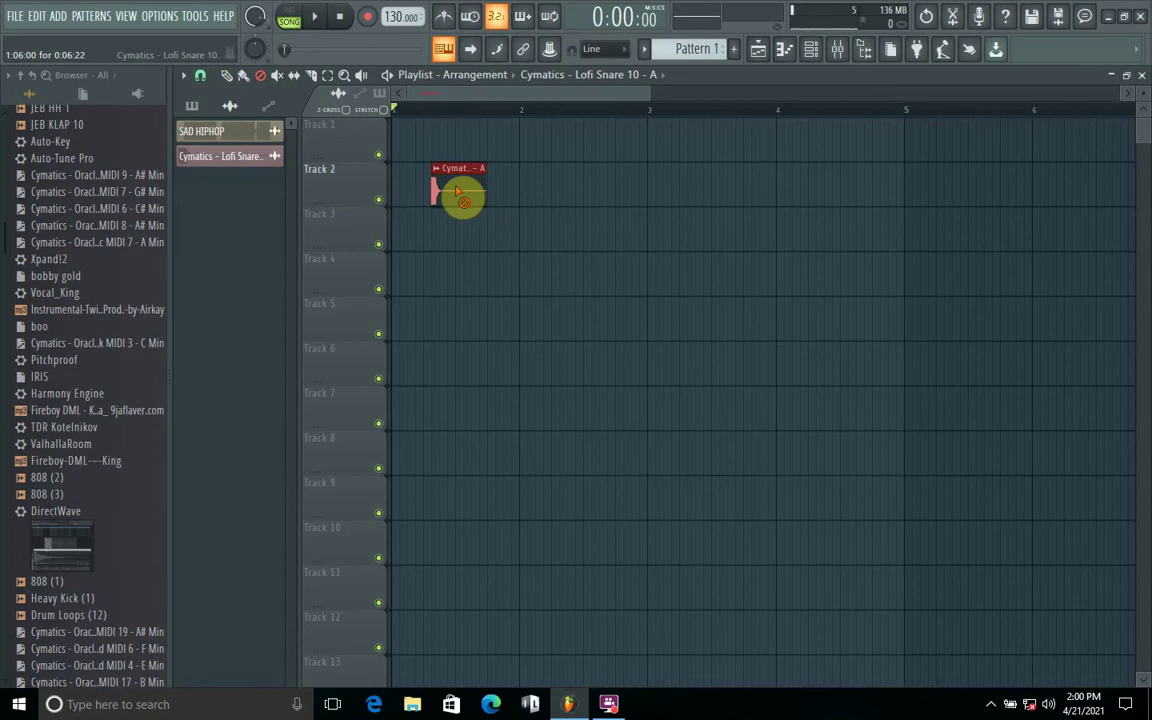
right_click(457, 192)
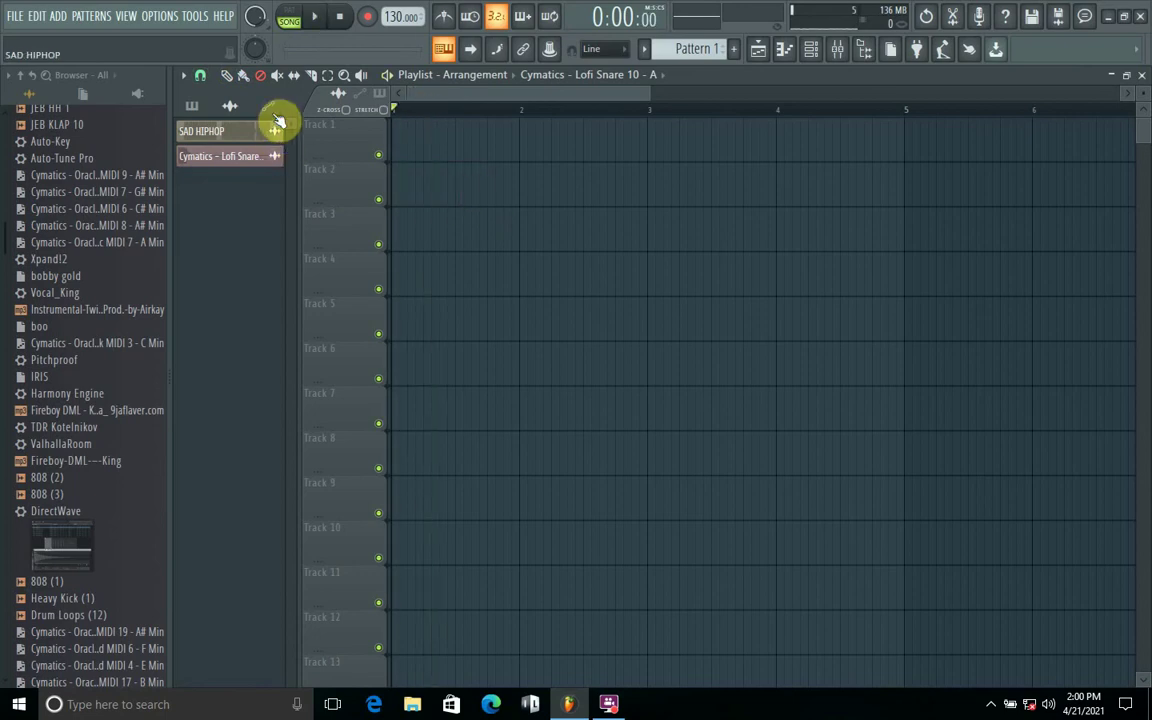
Add Lofi Snare 10 as an audio track on Track 2 with two consecutive clips, and place SAD HIPHOP at the start of Track 3.
drag(247, 160, 396, 173)
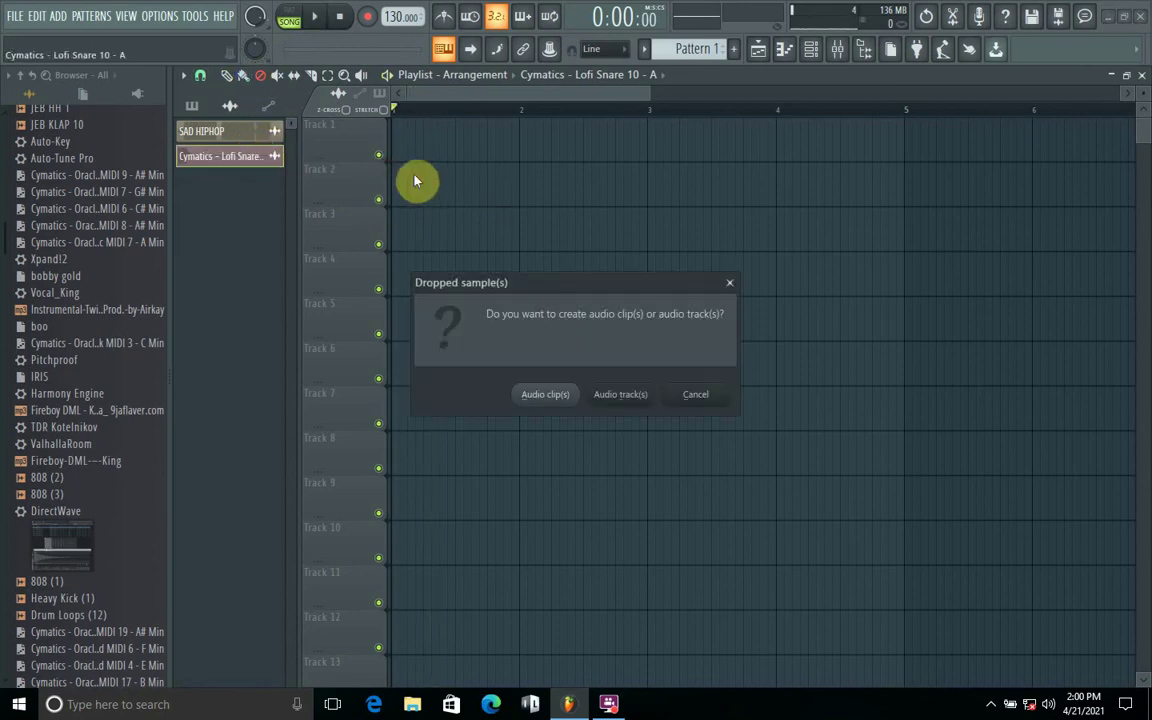
click(705, 398)
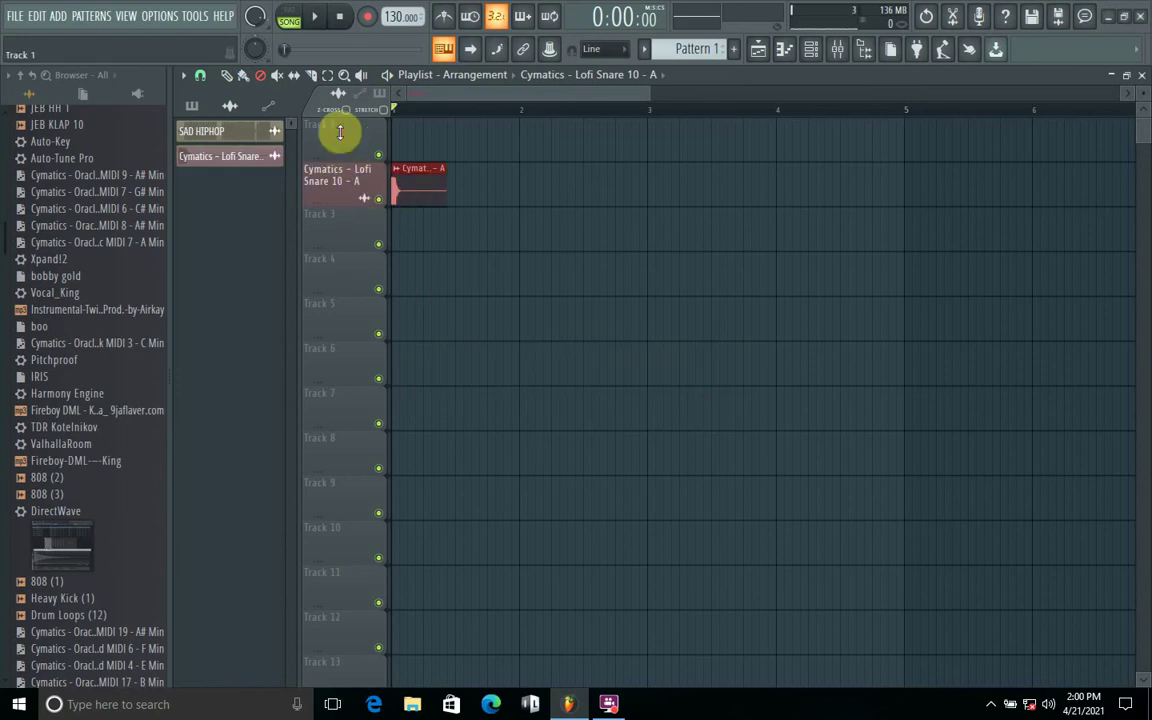
click(278, 77)
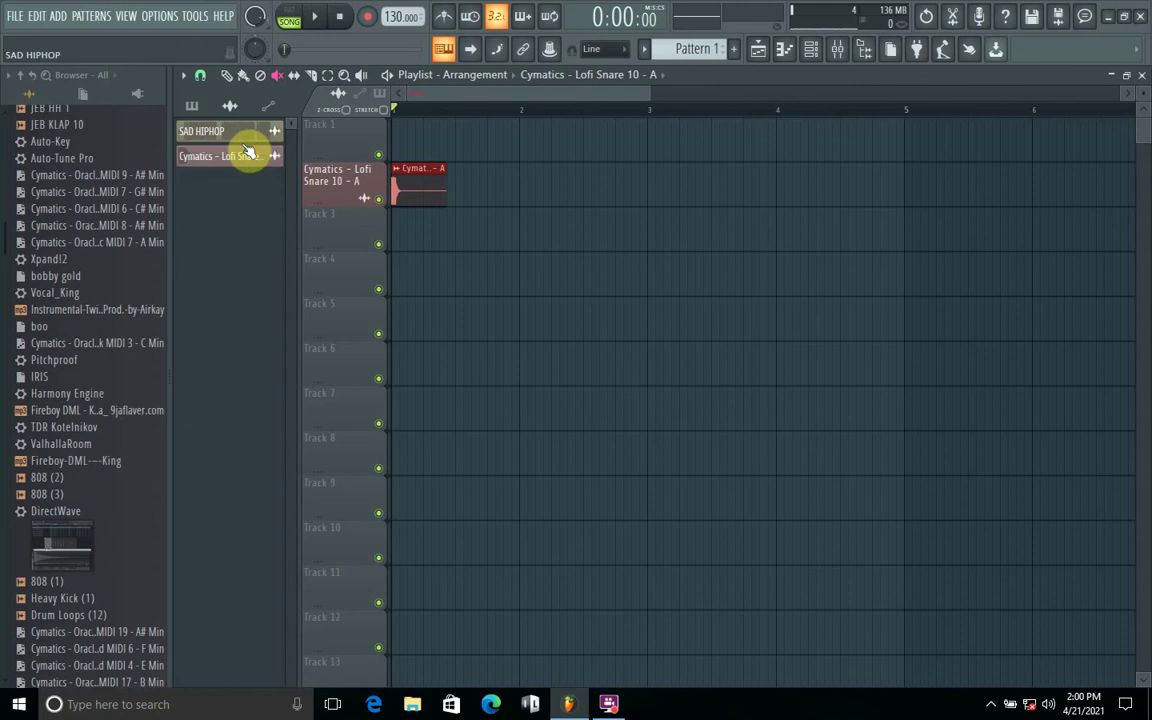
drag(231, 158, 458, 187)
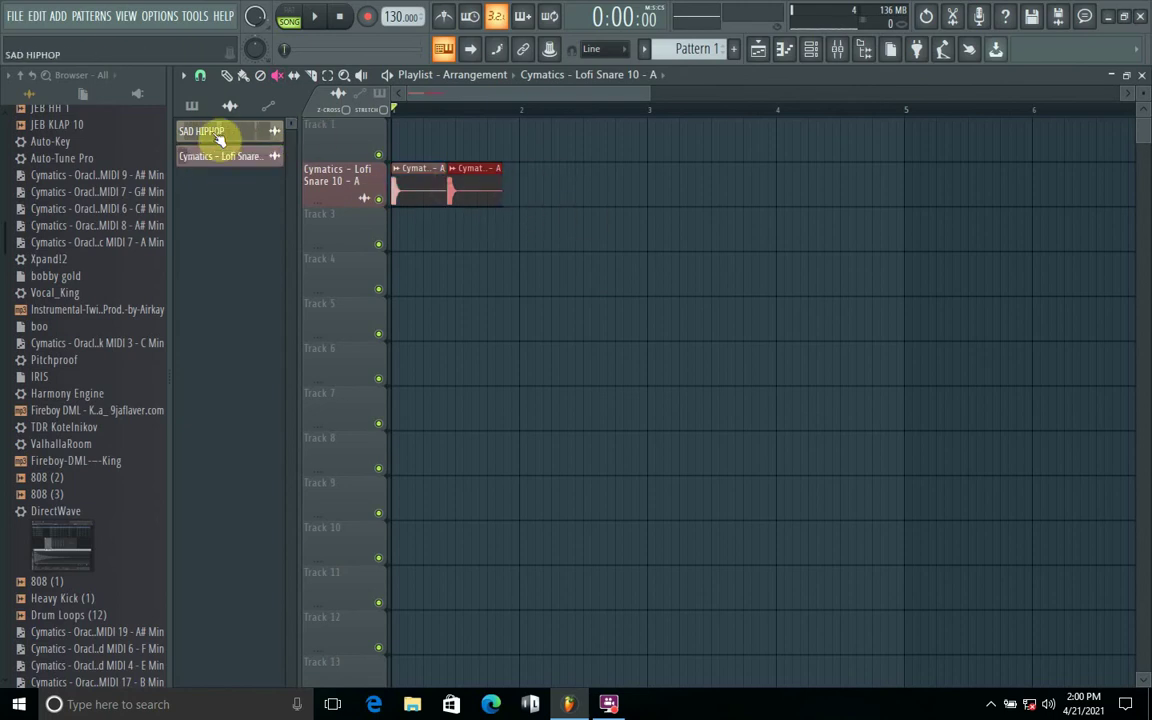
drag(219, 132, 395, 235)
Mute the Lofi Snare 10 track and play the arrangement briefly from the start.
click(379, 199)
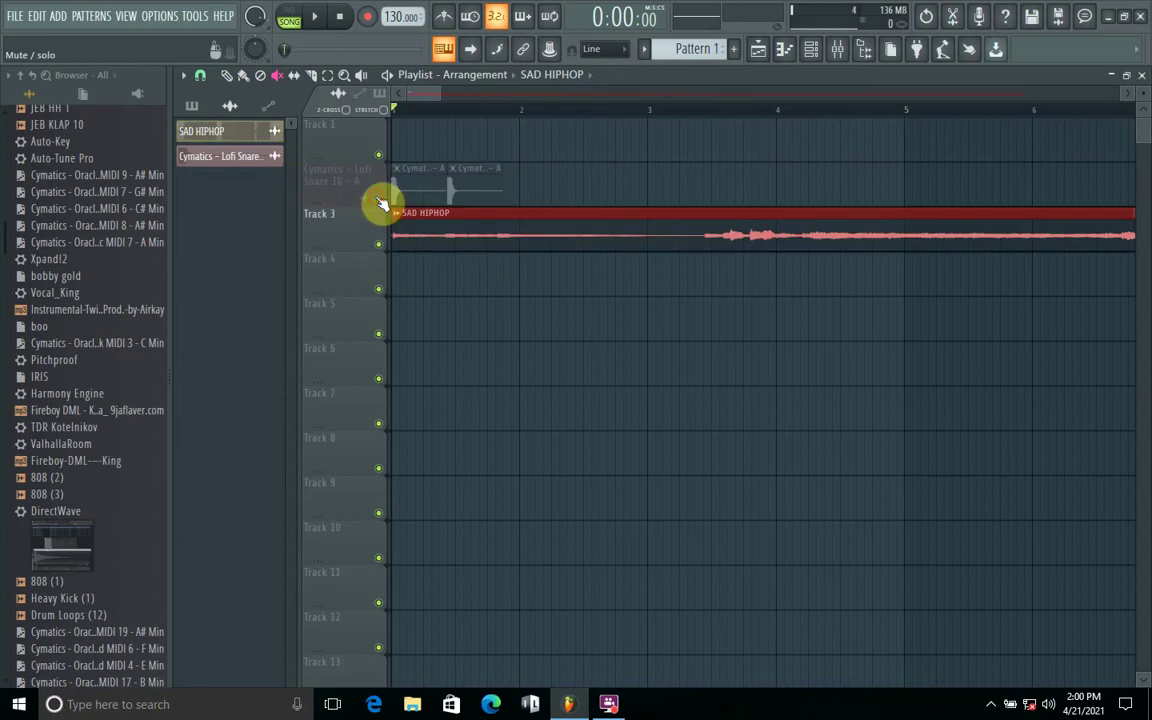
key(space)
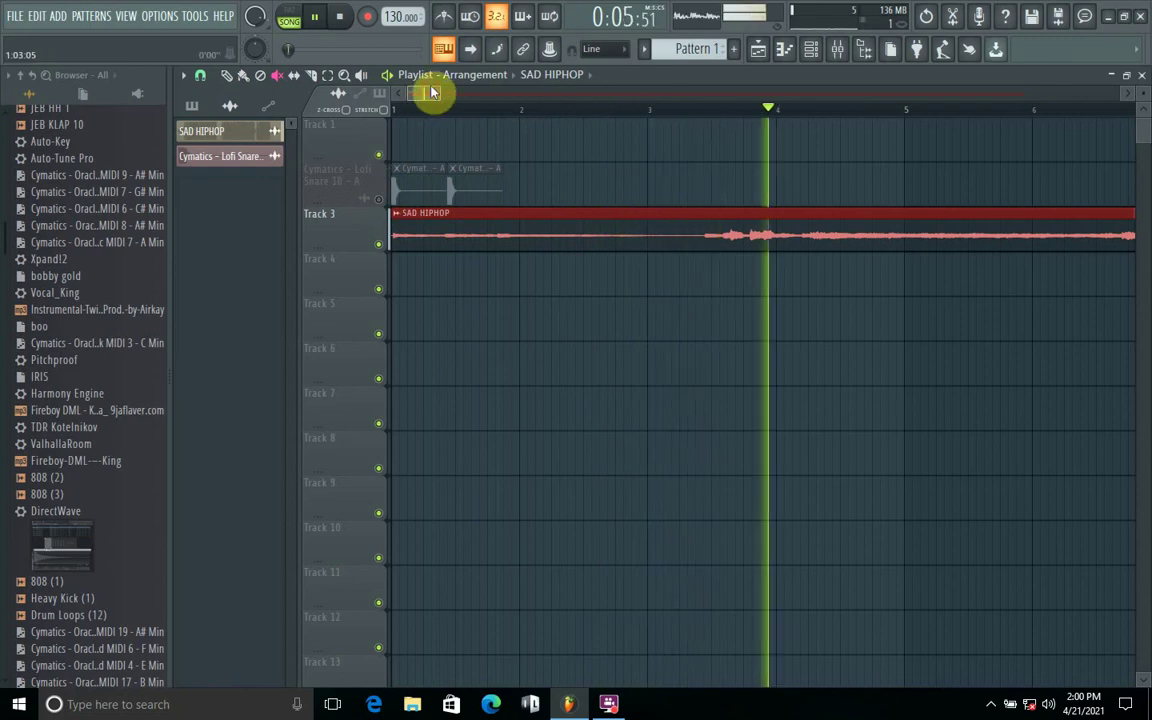
key(space)
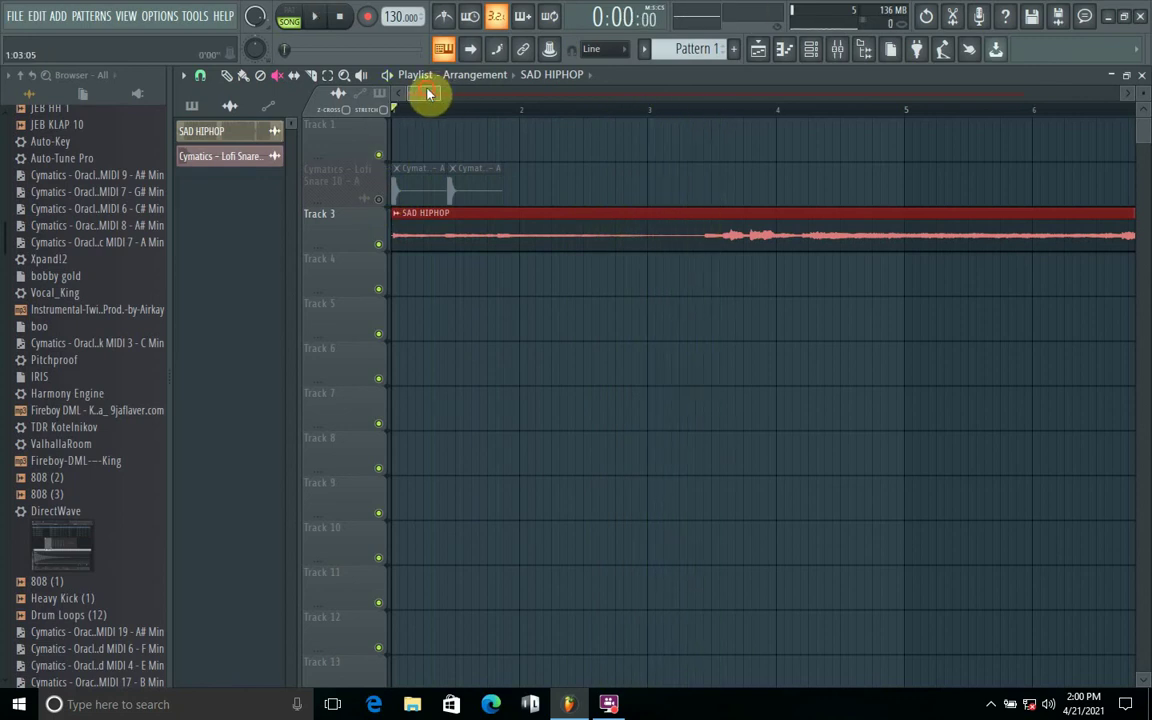
Slice the SAD HIPHOP clip on Track 3 at 3:13 and at bar 4.
drag(428, 93, 442, 103)
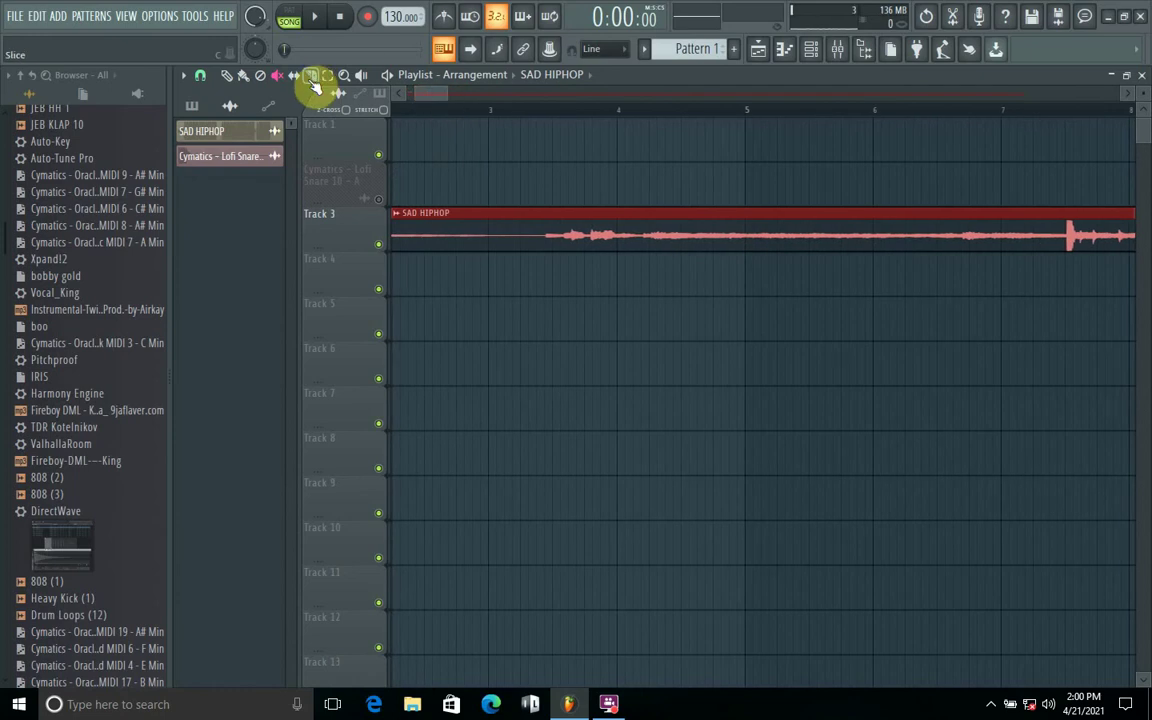
click(312, 78)
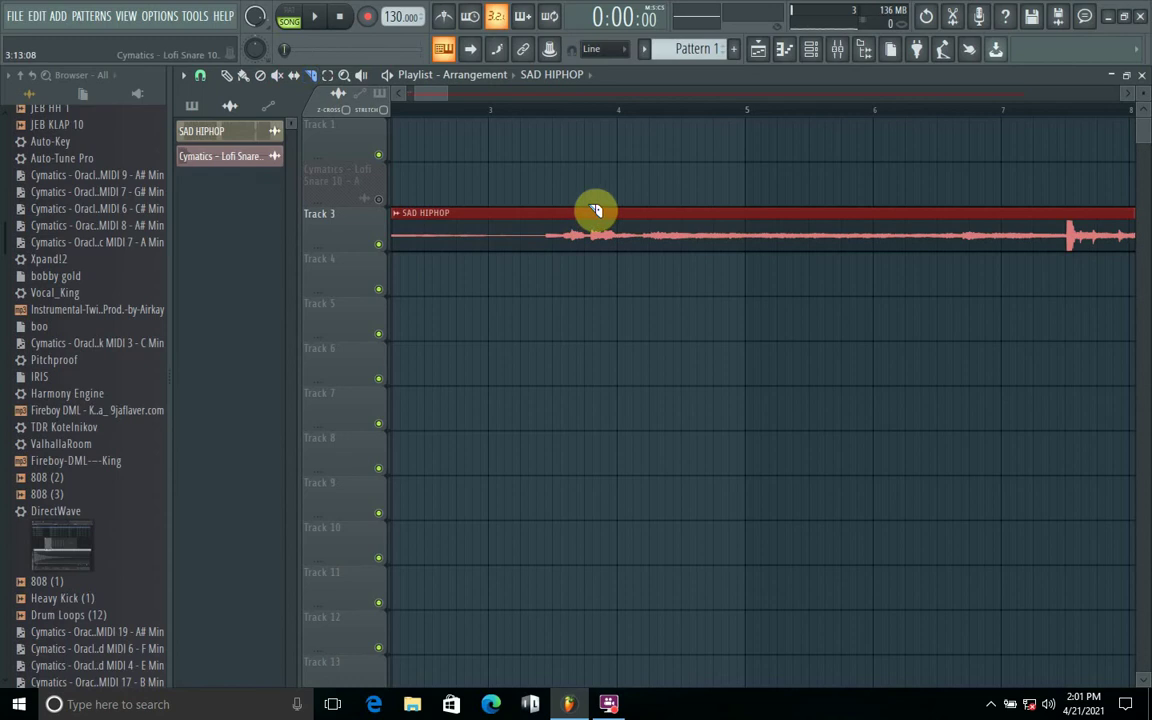
drag(593, 220, 596, 283)
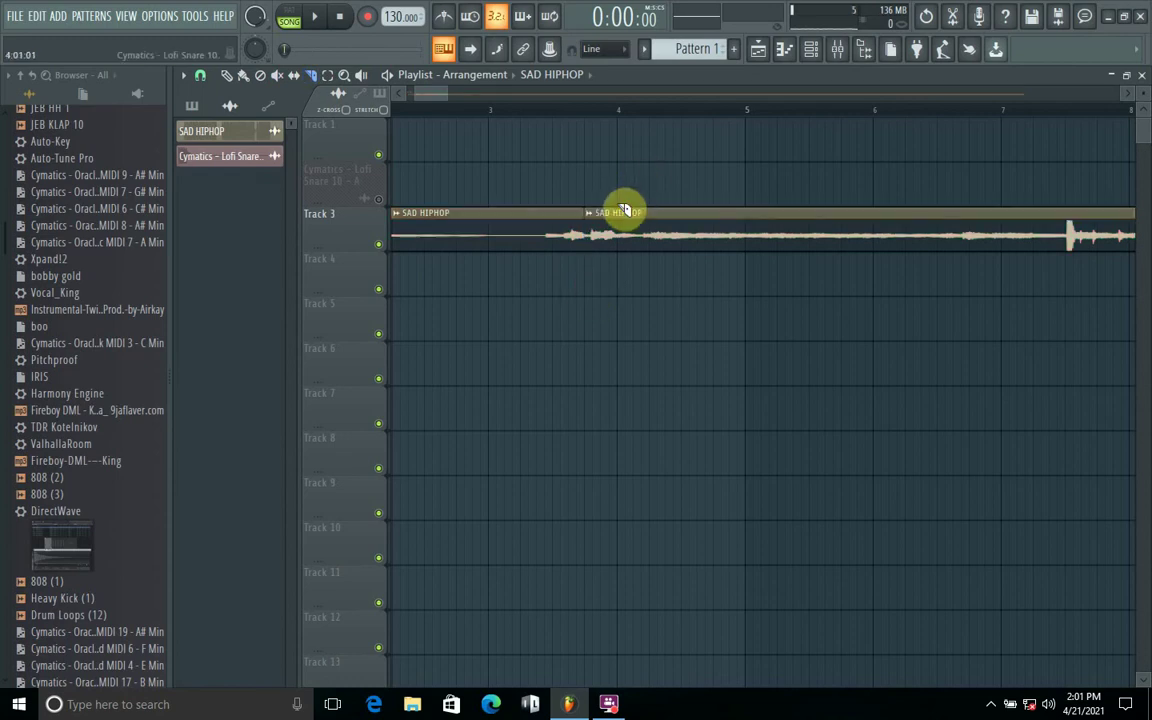
drag(621, 210, 620, 298)
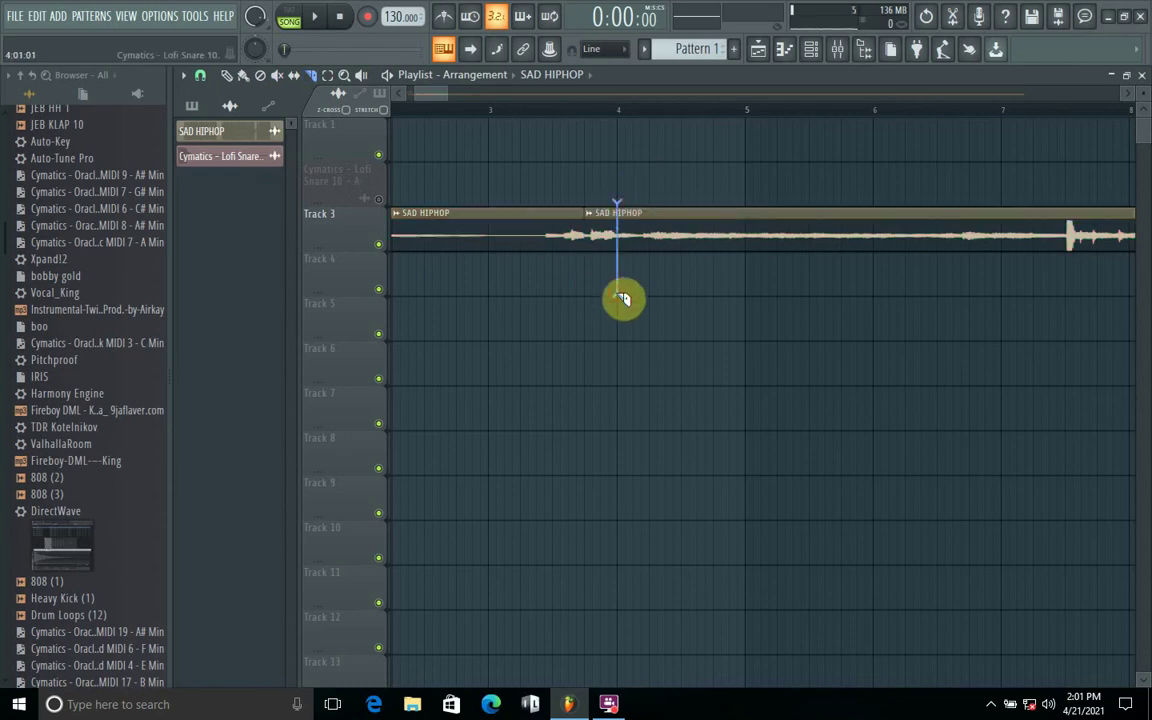
Mute the short SAD HIPHOP piece just before bar 4 with the Mute tool and audition the arrangement.
click(278, 77)
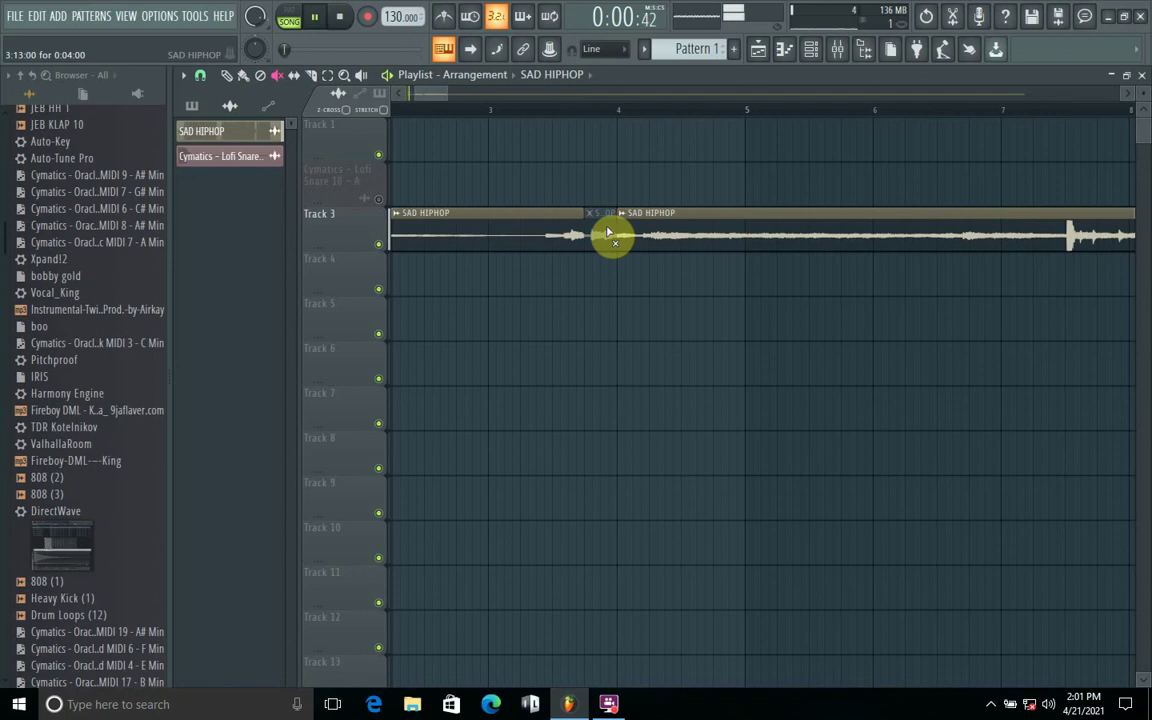
click(608, 233)
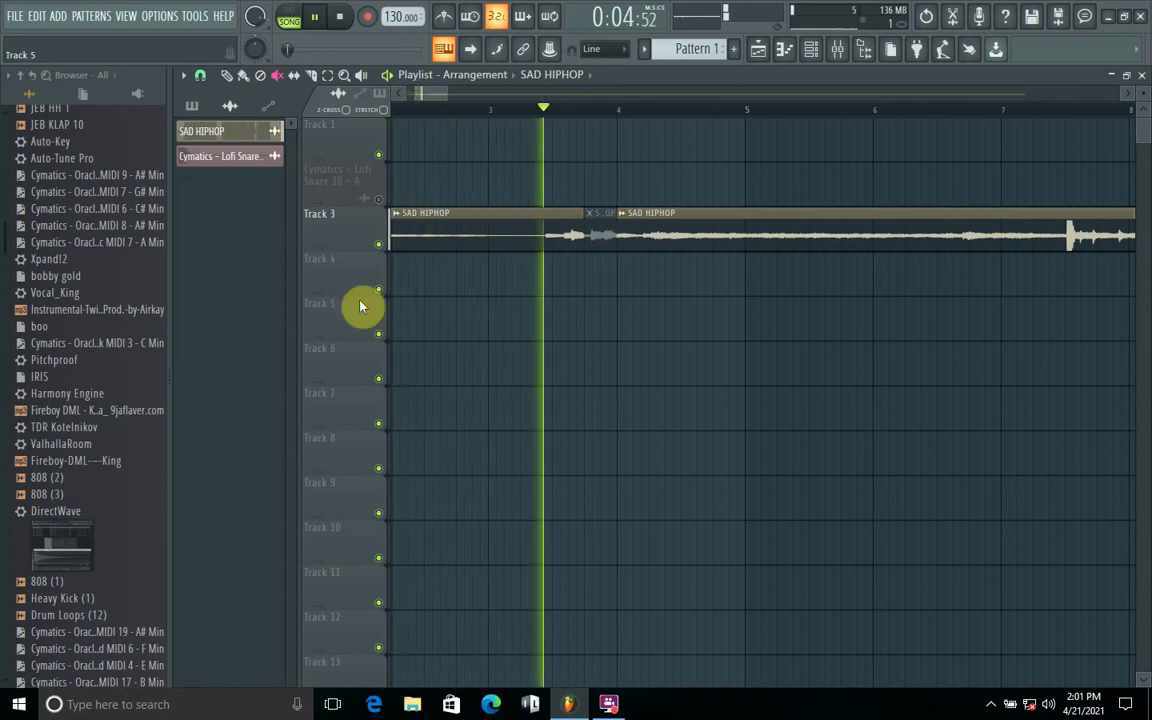
key(space)
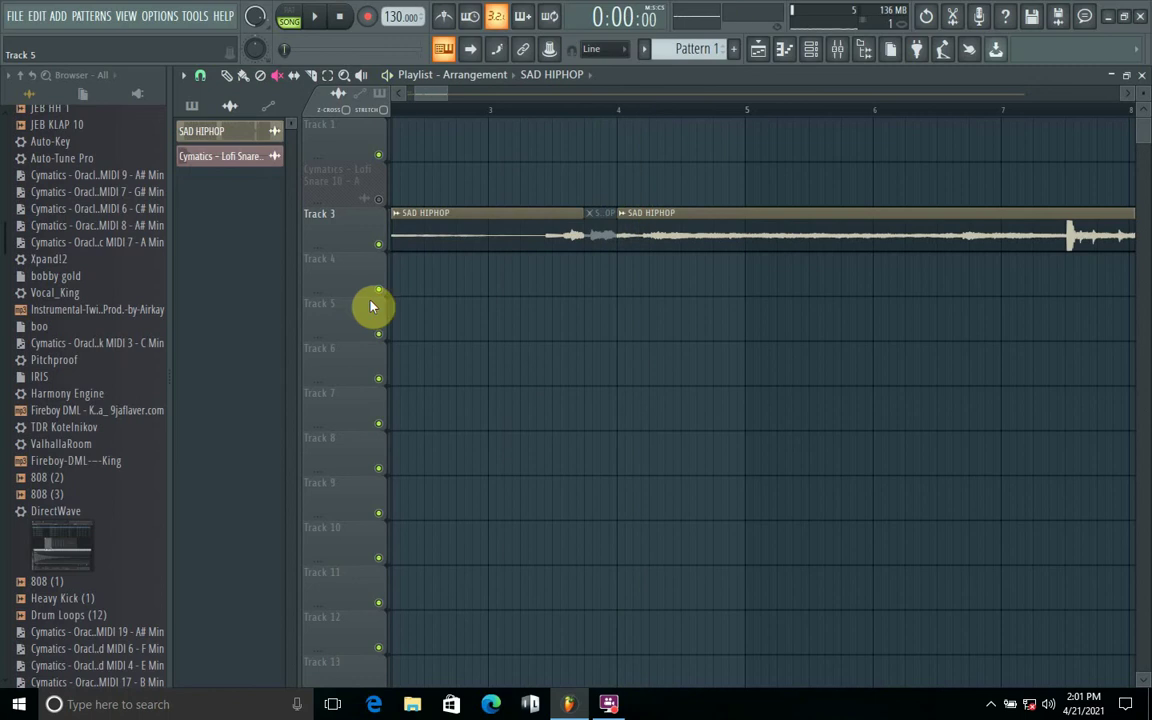
Slice SAD HIPHOP again at 3:11 and mute the new short piece before the muted one, checking it in playback.
click(311, 75)
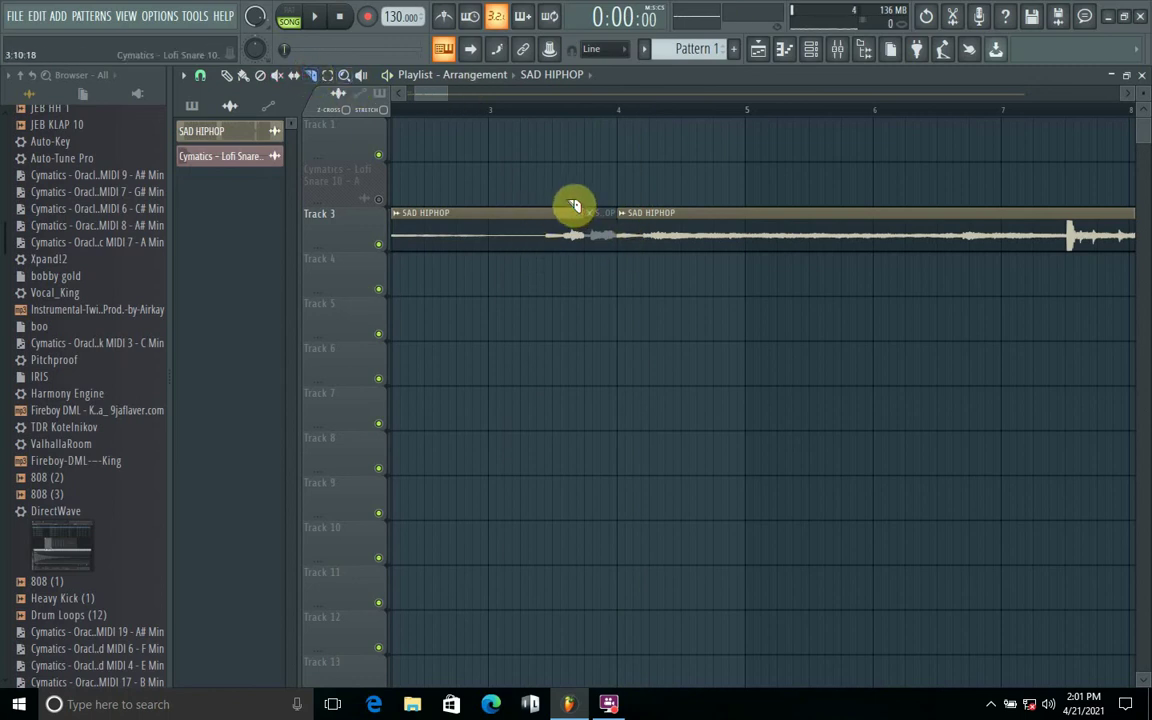
drag(573, 222, 573, 278)
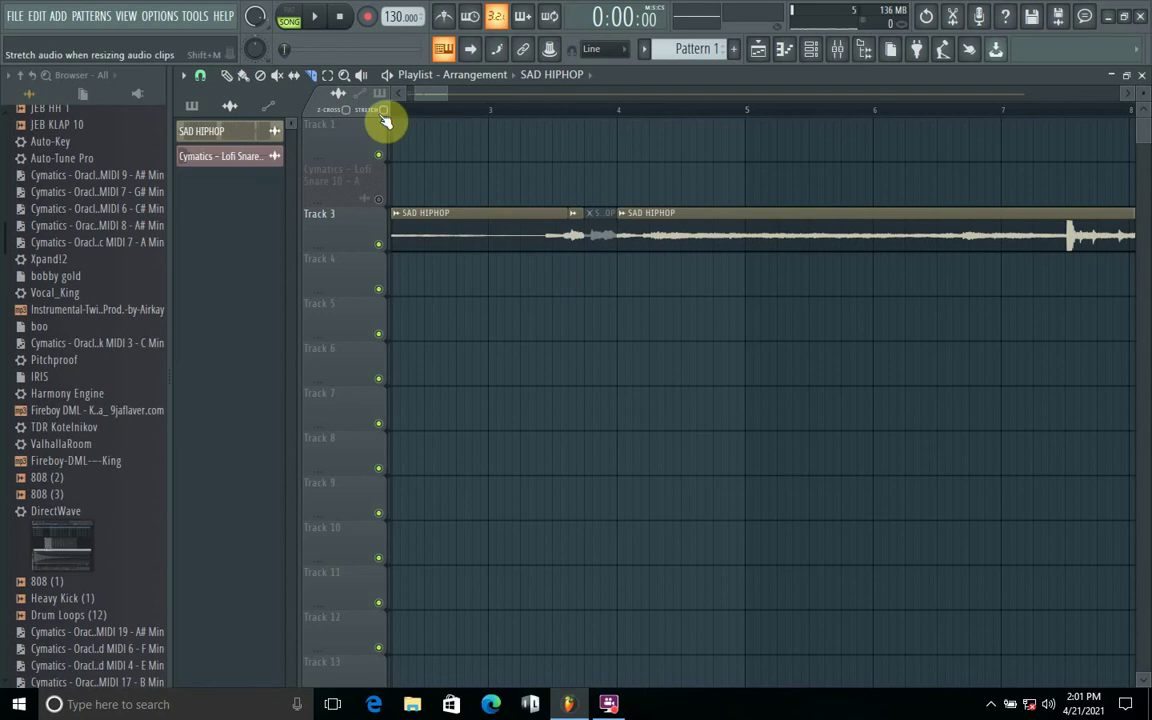
click(276, 77)
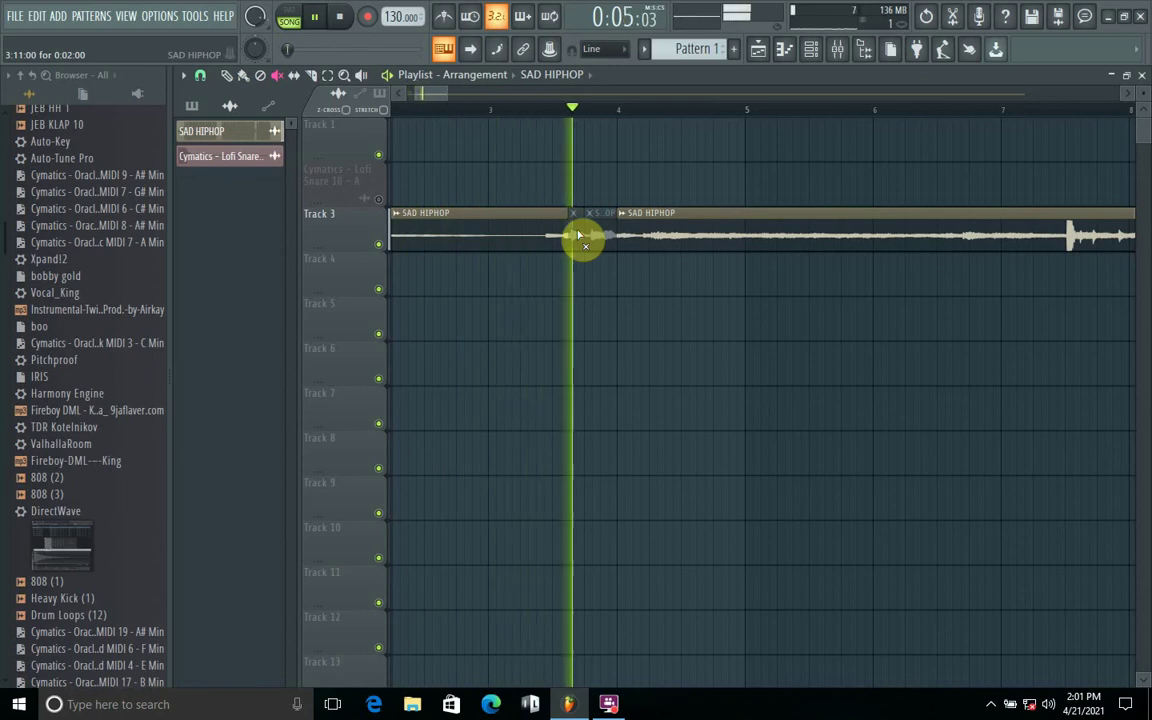
key(space)
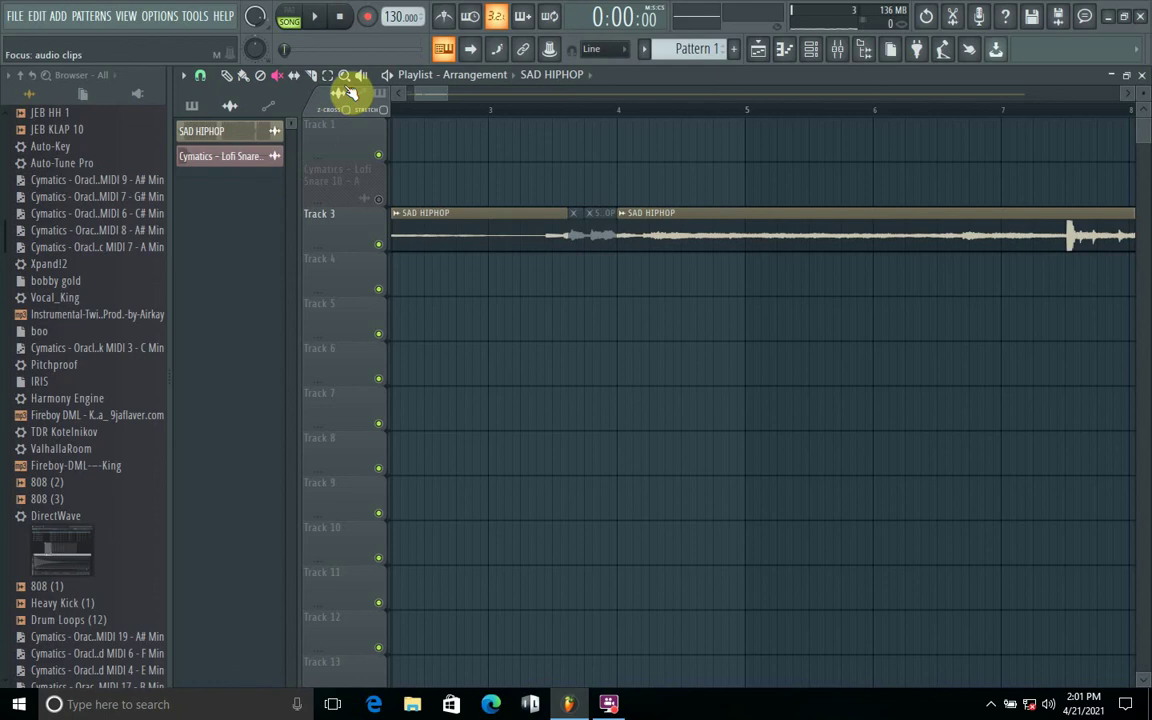
Slip the audio inside the first SAD HIPHOP clip on Track 3 earlier with the Slip tool and audition it.
click(295, 77)
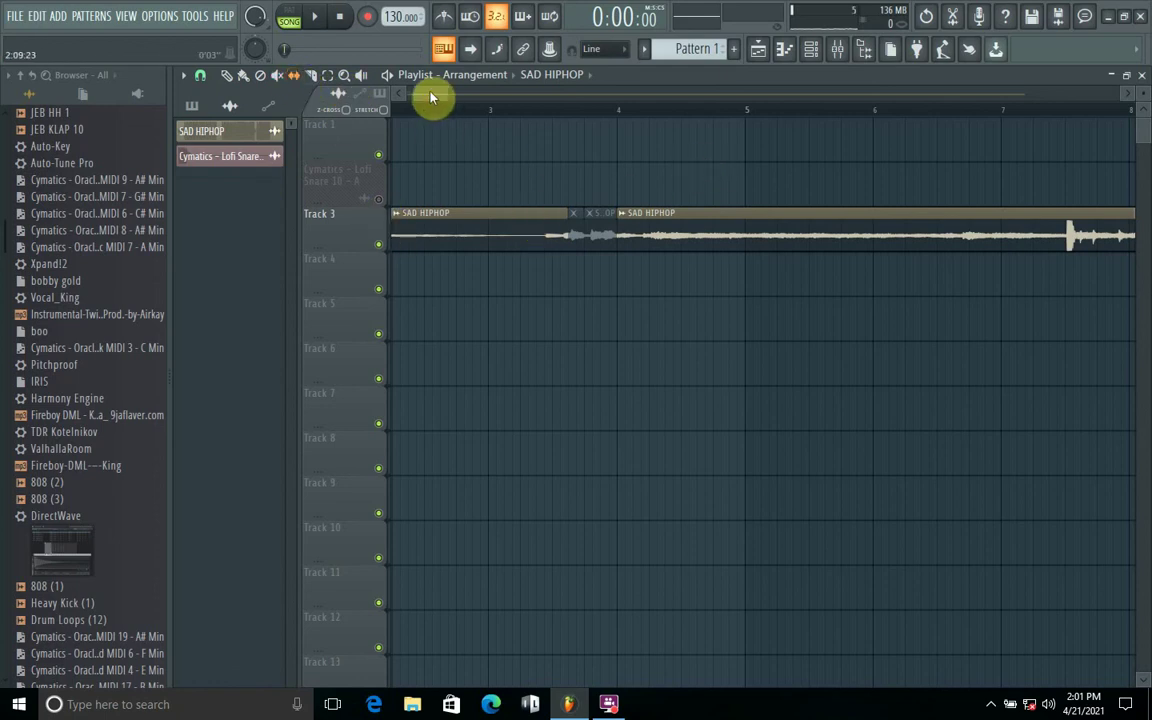
drag(432, 97, 306, 92)
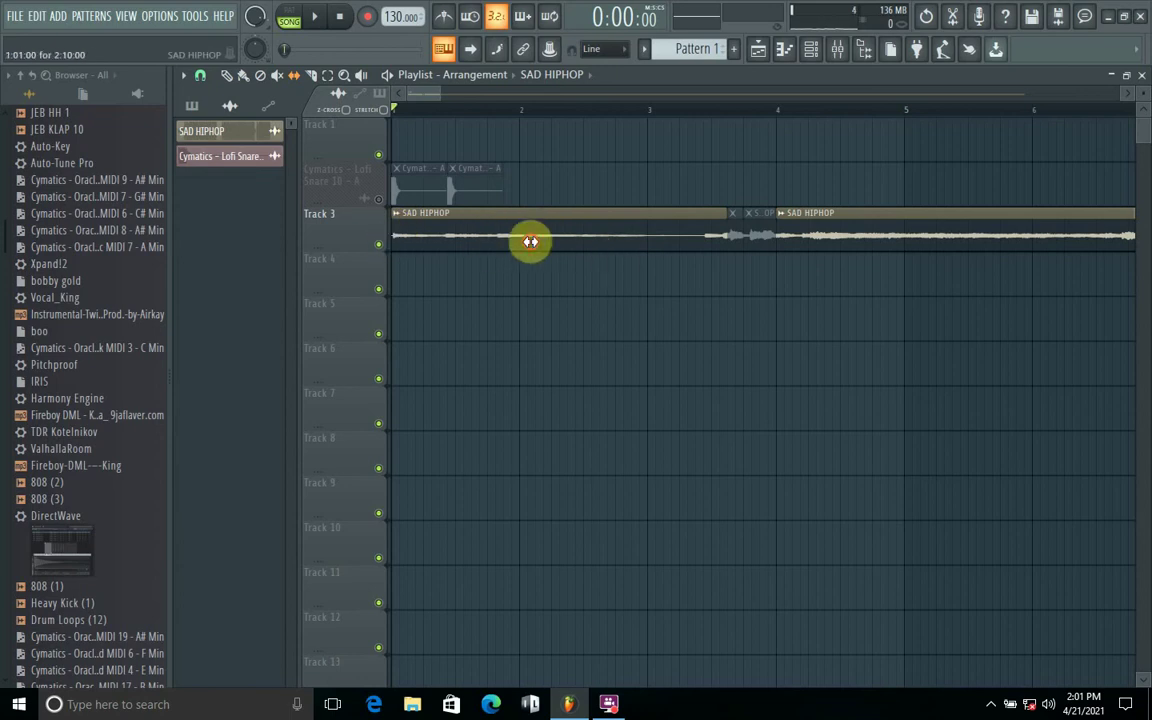
drag(463, 237, 426, 235)
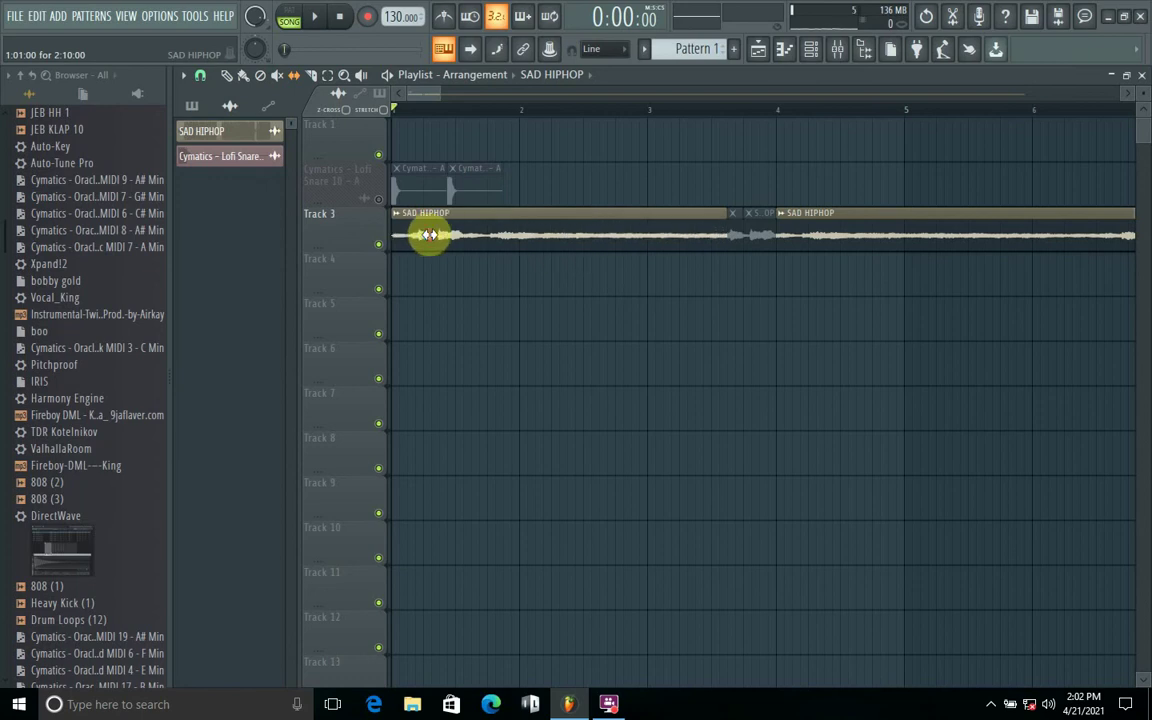
key(space)
key(space)
key(space)
key(space)
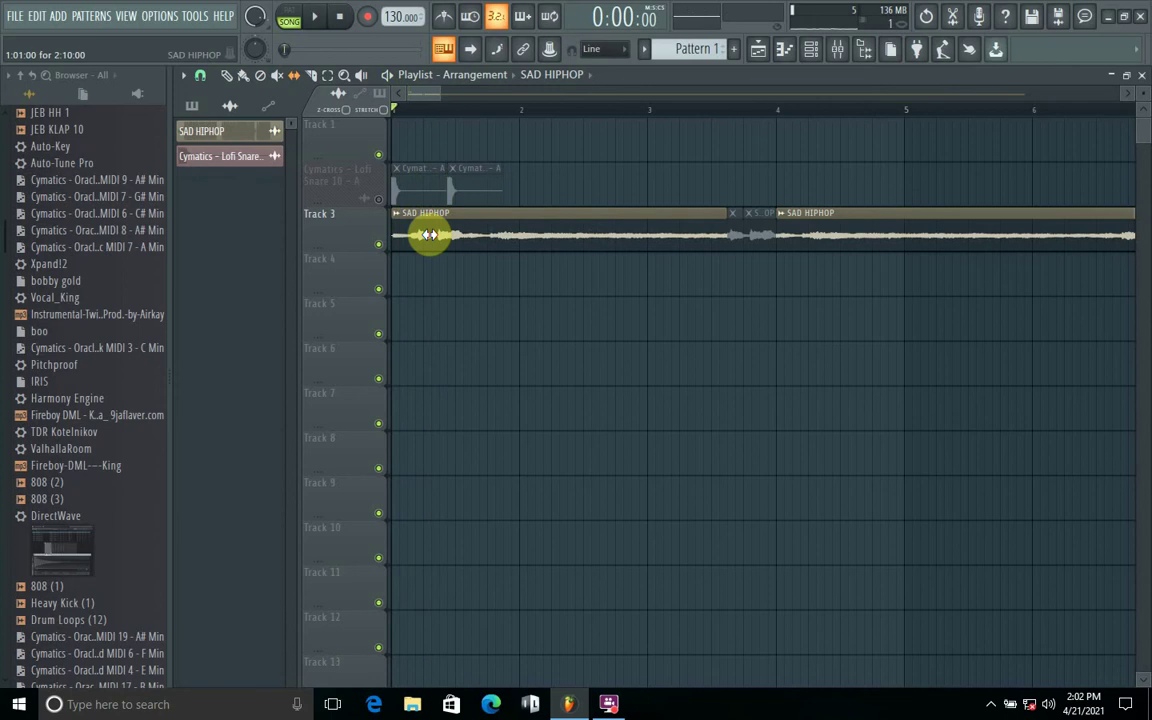
Slip the first SAD HIPHOP clip's audio back and audition it, then slip it earlier to the section with strong drum hits.
drag(437, 235, 751, 234)
key(space)
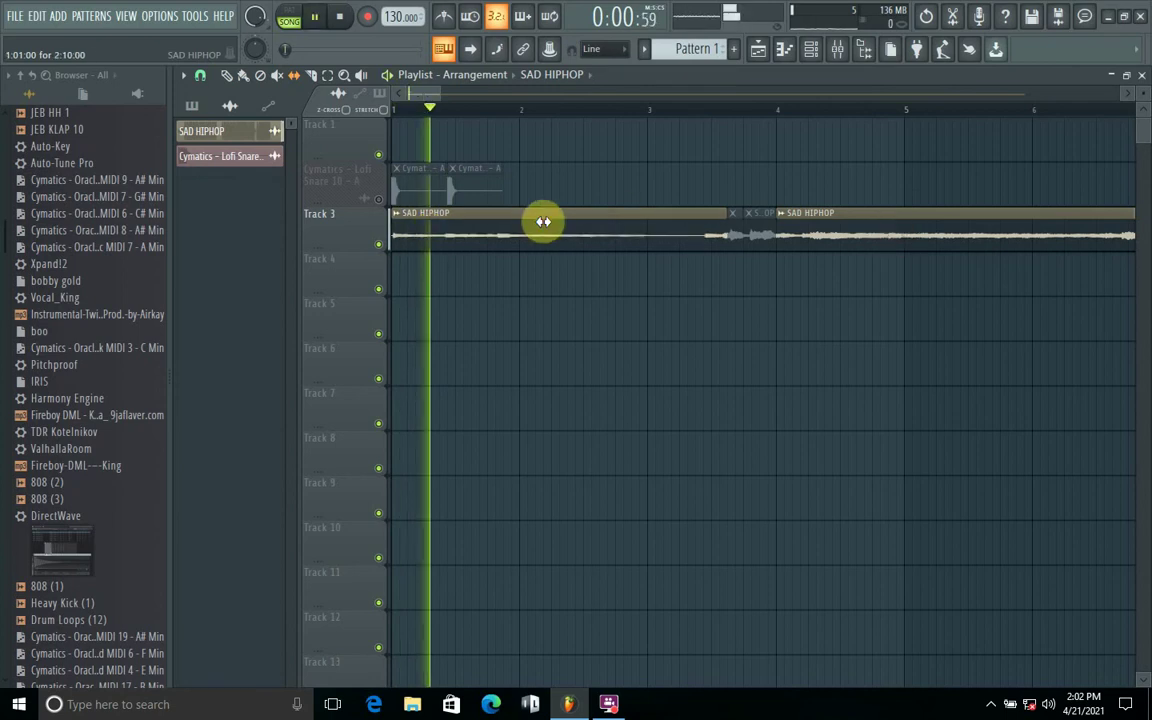
key(space)
drag(552, 231, 231, 213)
drag(507, 240, 309, 206)
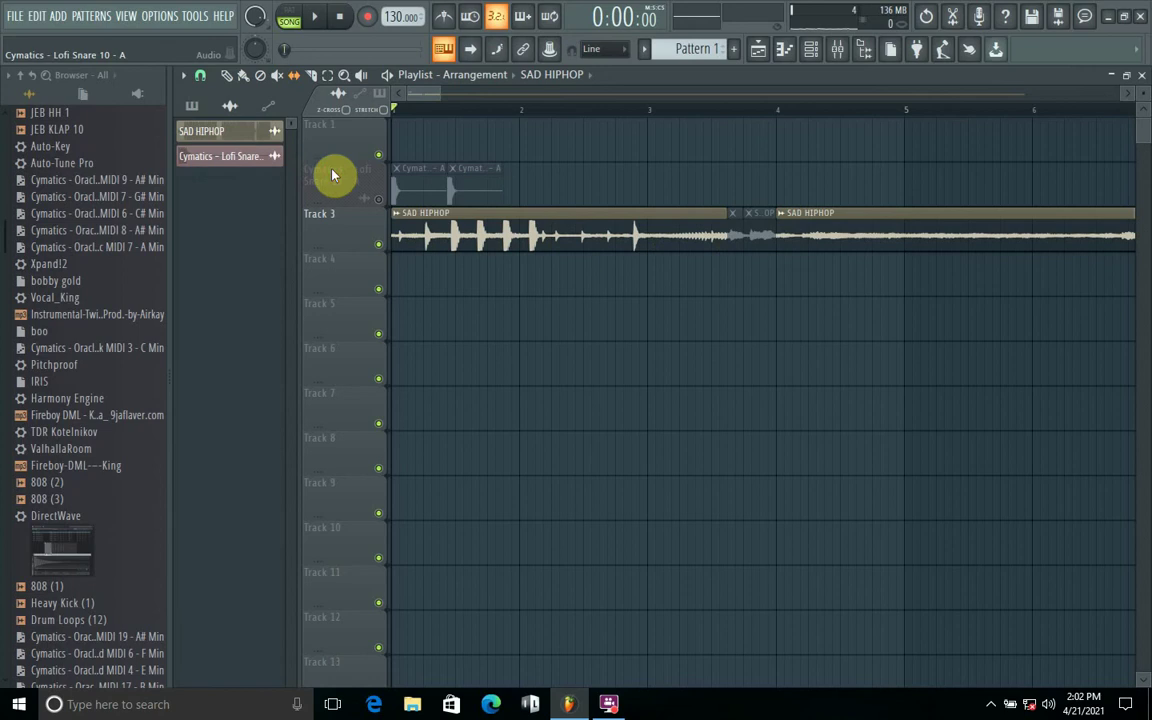
Slice the first SAD HIPHOP clip on Track 3 at bars 2 and 3 and at four points between them.
click(316, 77)
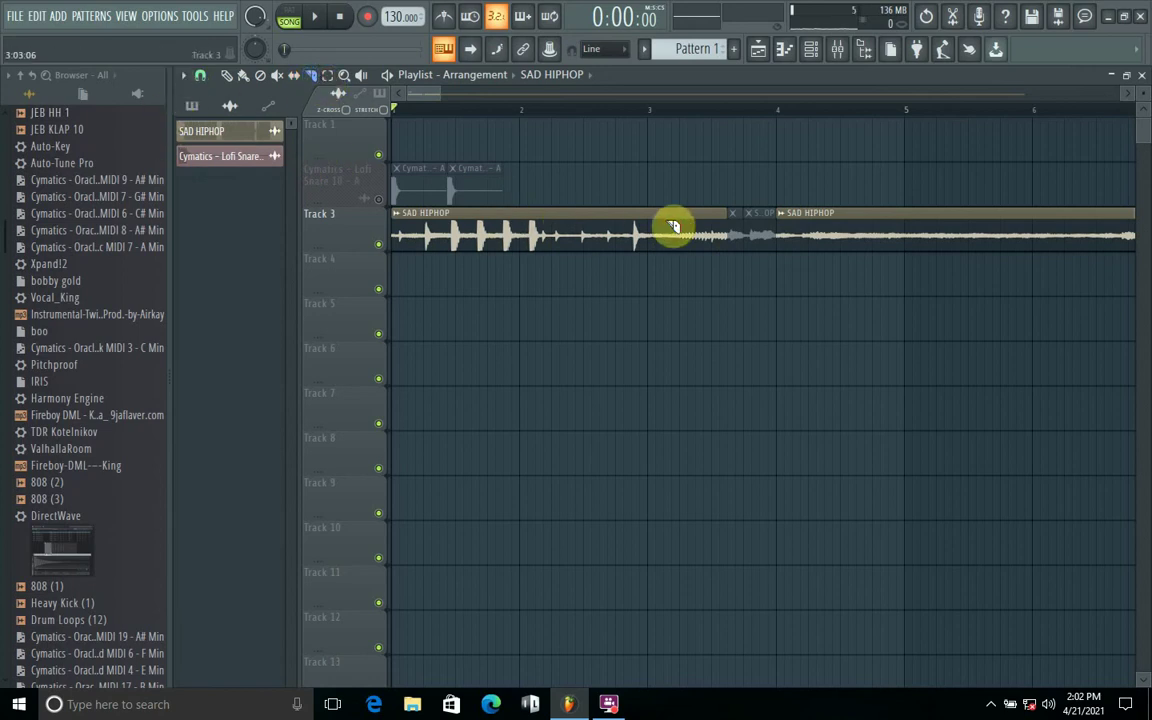
drag(654, 211, 656, 314)
drag(625, 218, 626, 352)
drag(581, 211, 580, 332)
drag(555, 210, 553, 314)
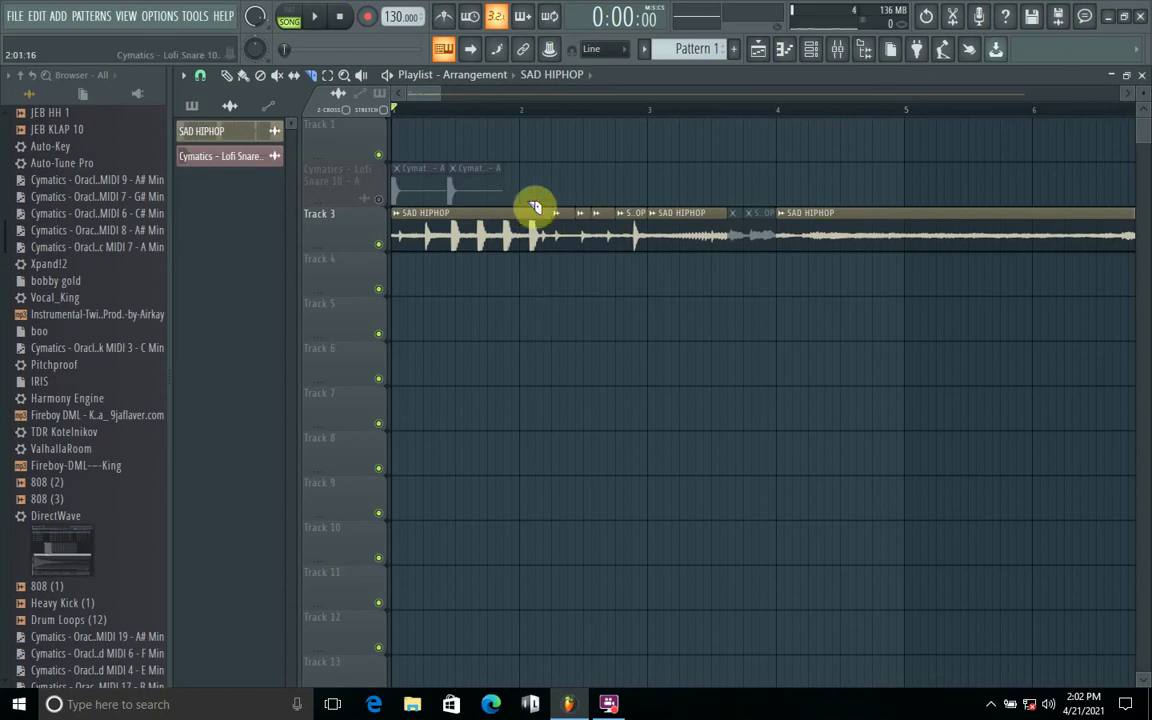
drag(529, 207, 528, 369)
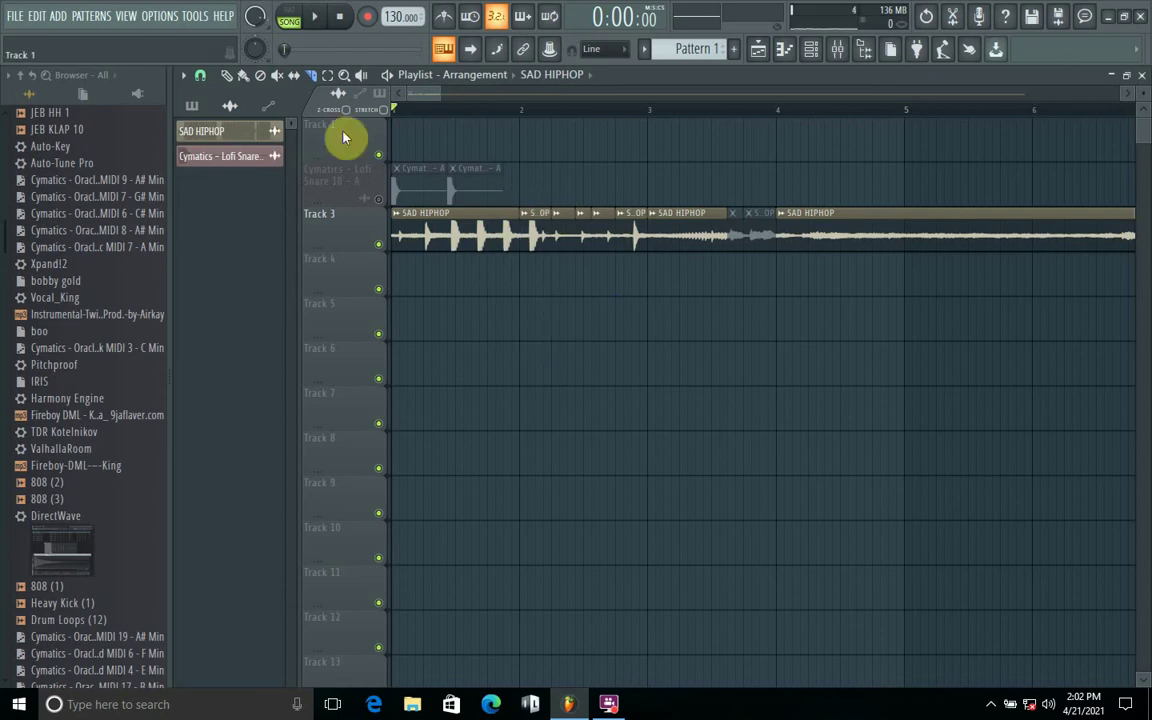
Select the SAD HIPHOP pieces from bar 2 through the first muted piece and paste a copy at bar 128 on Track 3.
click(335, 76)
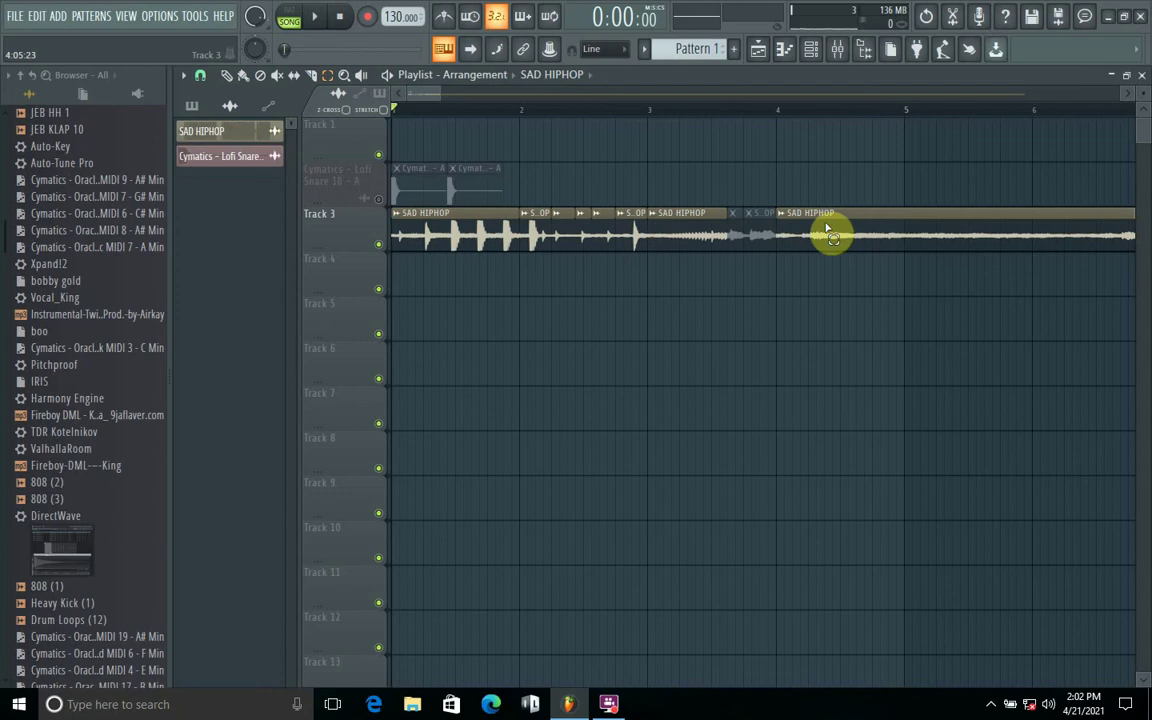
drag(738, 288, 520, 210)
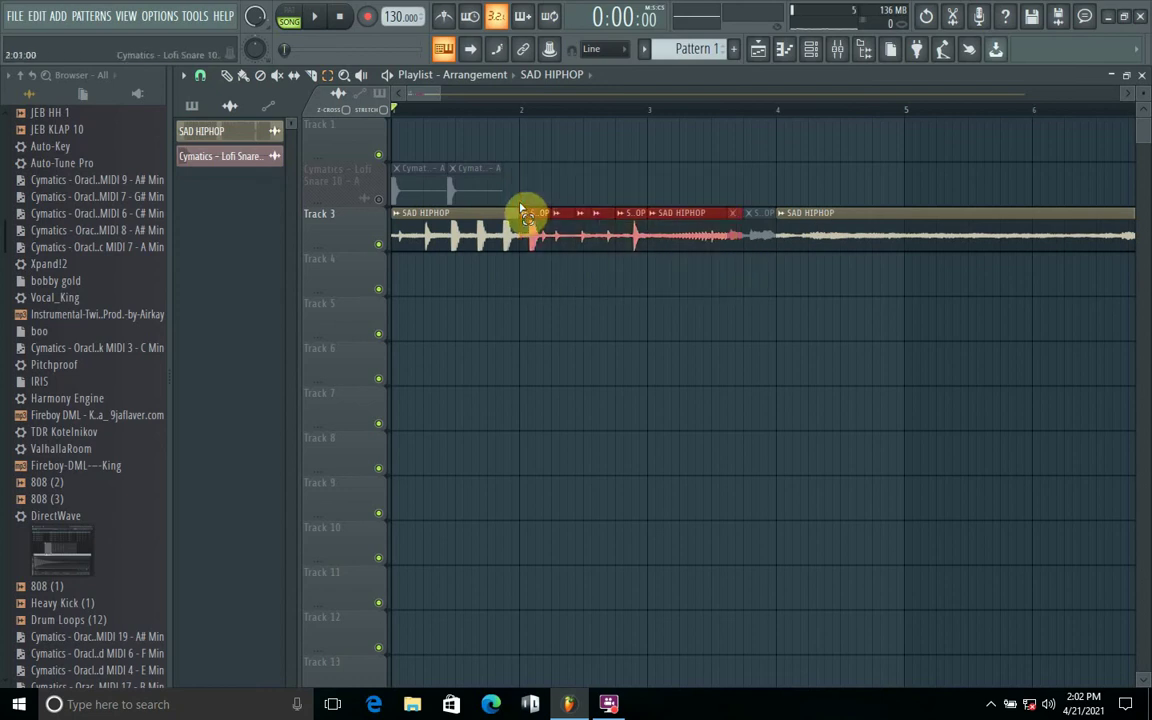
click(330, 76)
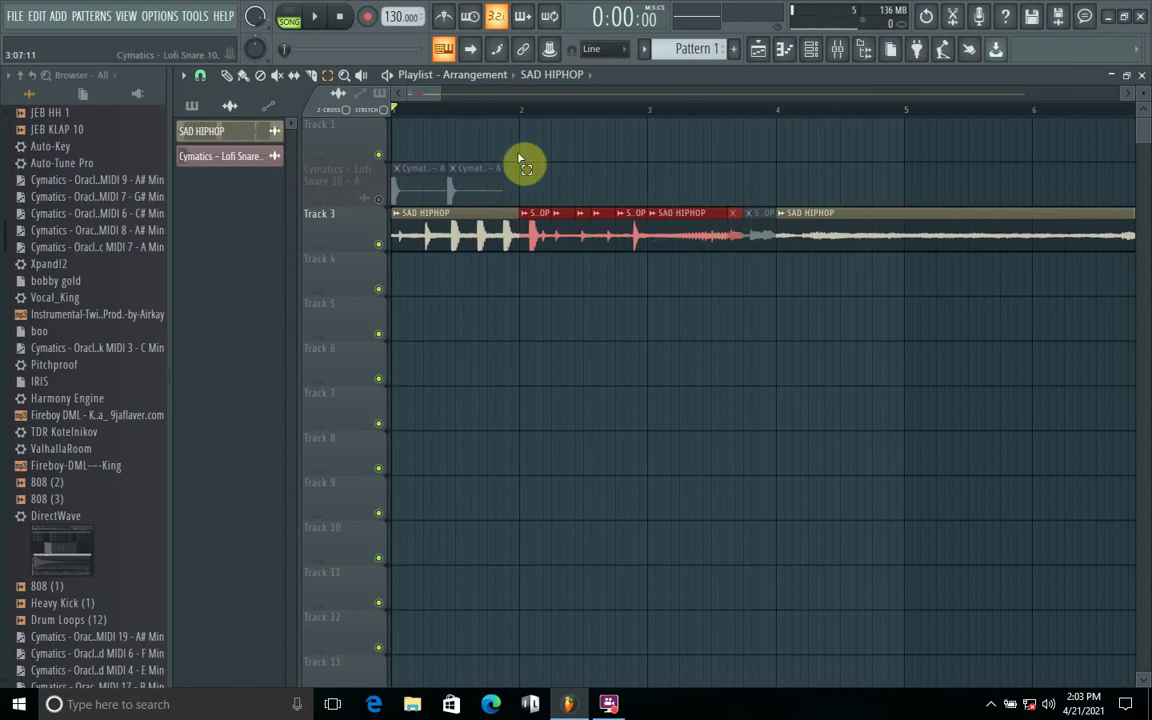
drag(430, 95, 1139, 93)
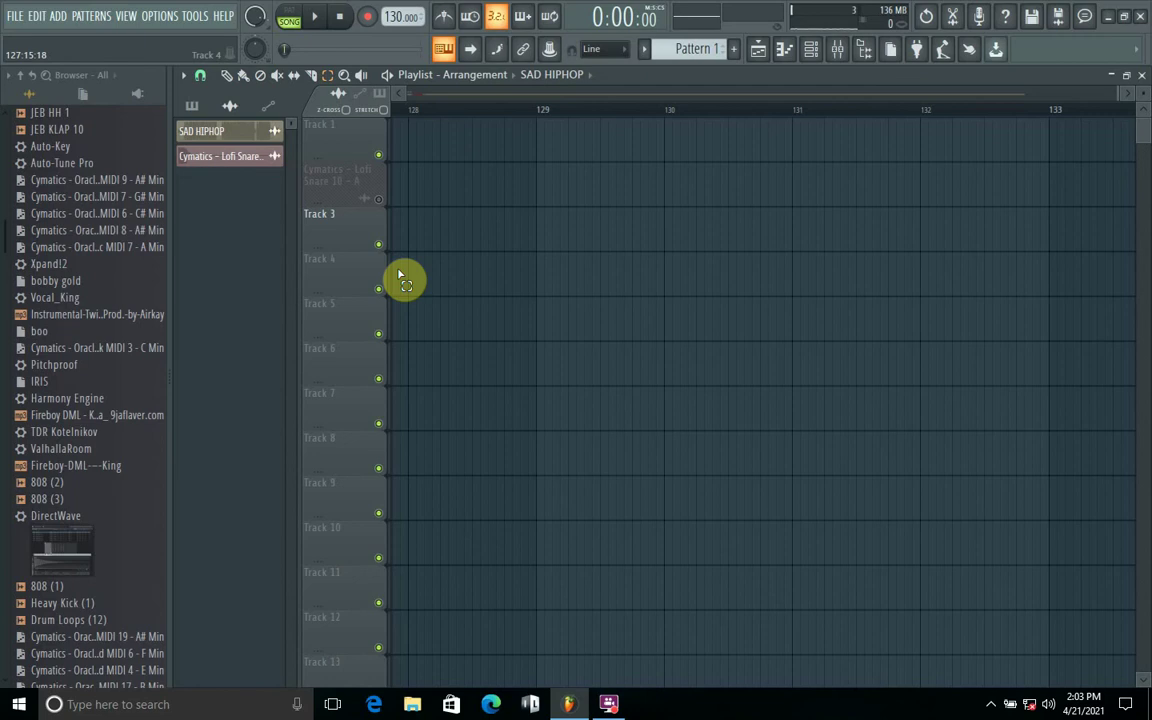
key(ctrl+v)
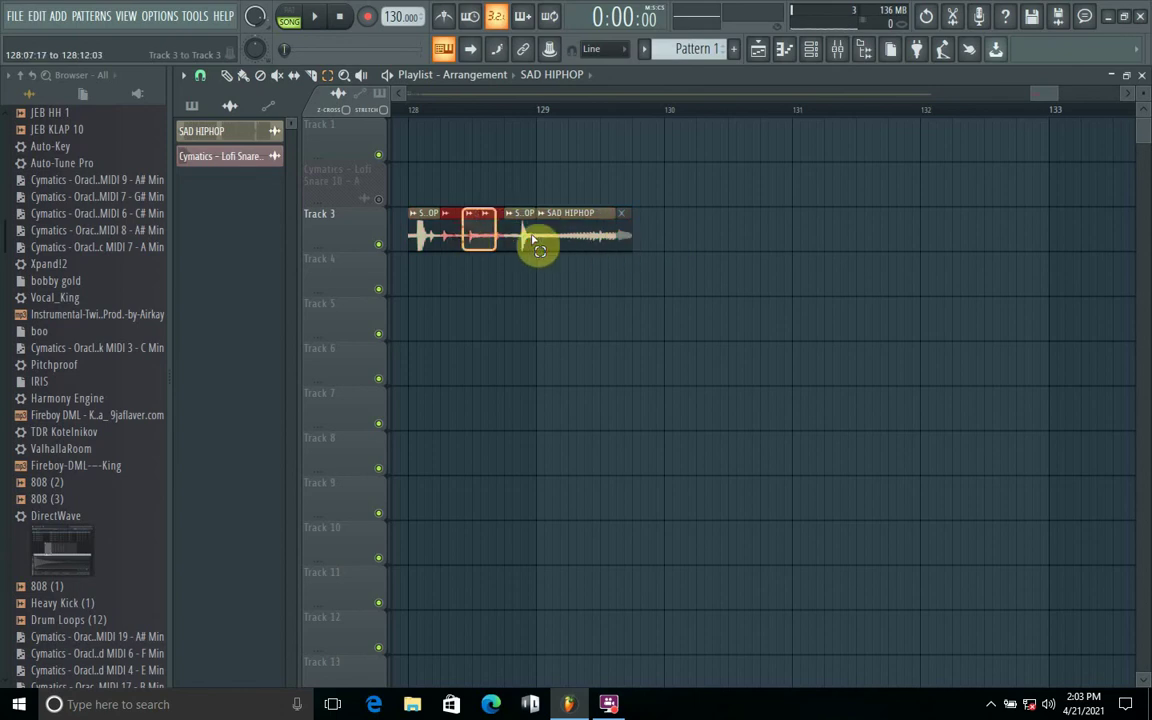
Select all the pasted SAD HIPHOP pieces at bar 128 and try moving them with the Paint tool.
drag(650, 212, 690, 248)
click(386, 212)
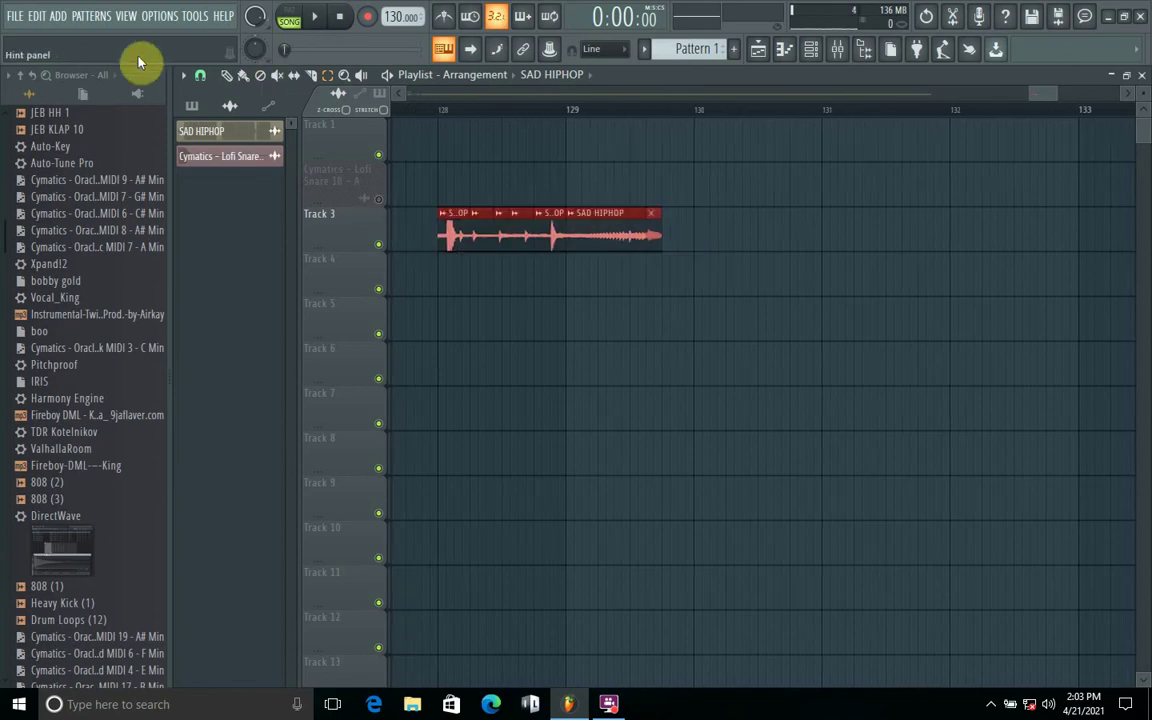
click(244, 77)
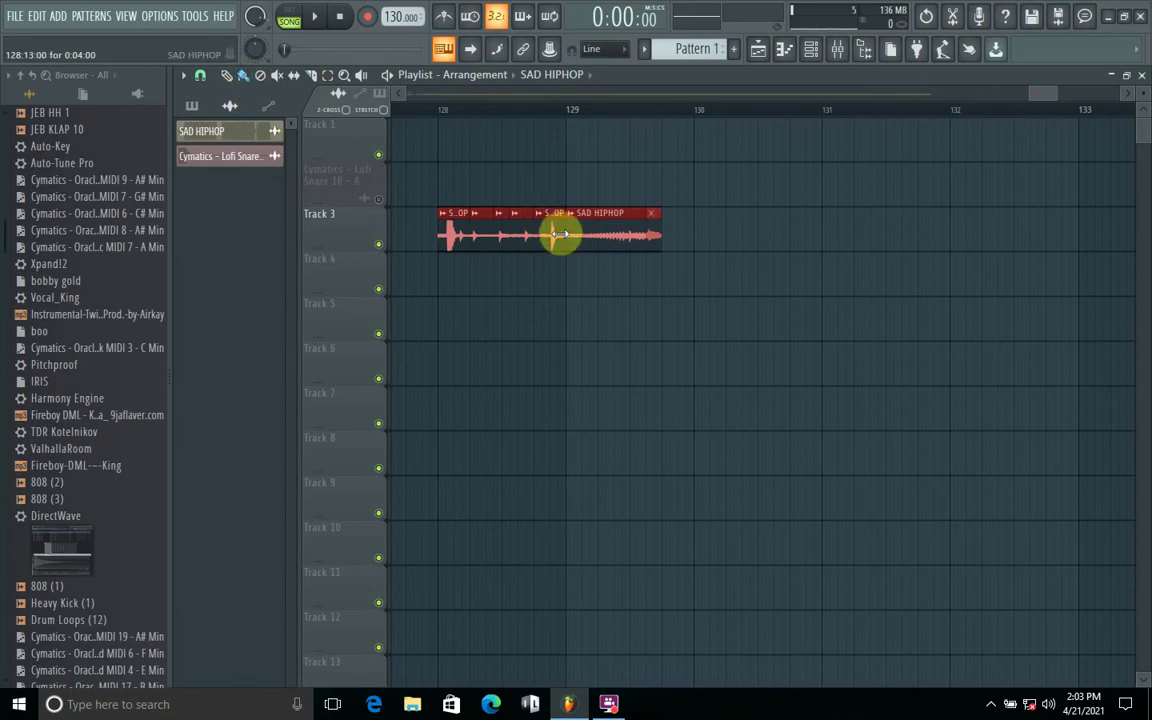
mouse_move(541, 234)
mouse_down()
mouse_move(797, 237)
mouse_move(532, 224)
mouse_move(507, 136)
mouse_move(627, 175)
mouse_move(597, 219)
mouse_move(561, 334)
mouse_move(530, 221)
mouse_move(545, 224)
mouse_up()
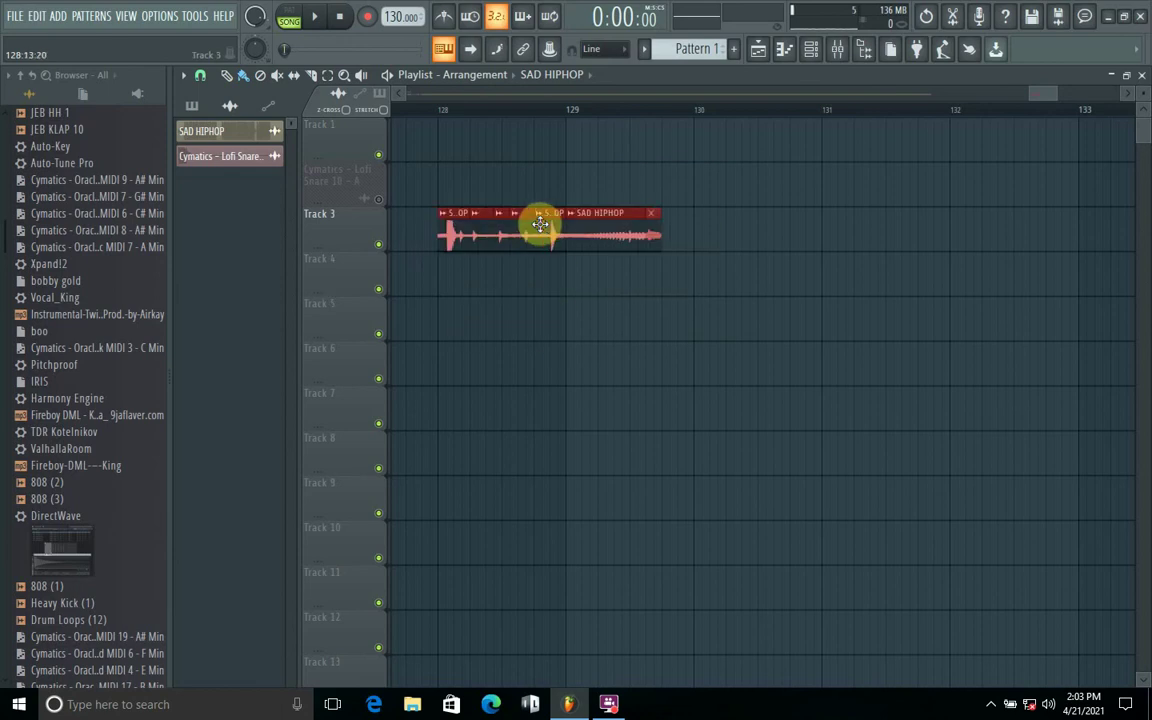
Zoom in on the pasted pieces with the Zoom tool to examine the waveform of the drum hit just before bar 129.
click(345, 79)
drag(711, 284, 402, 205)
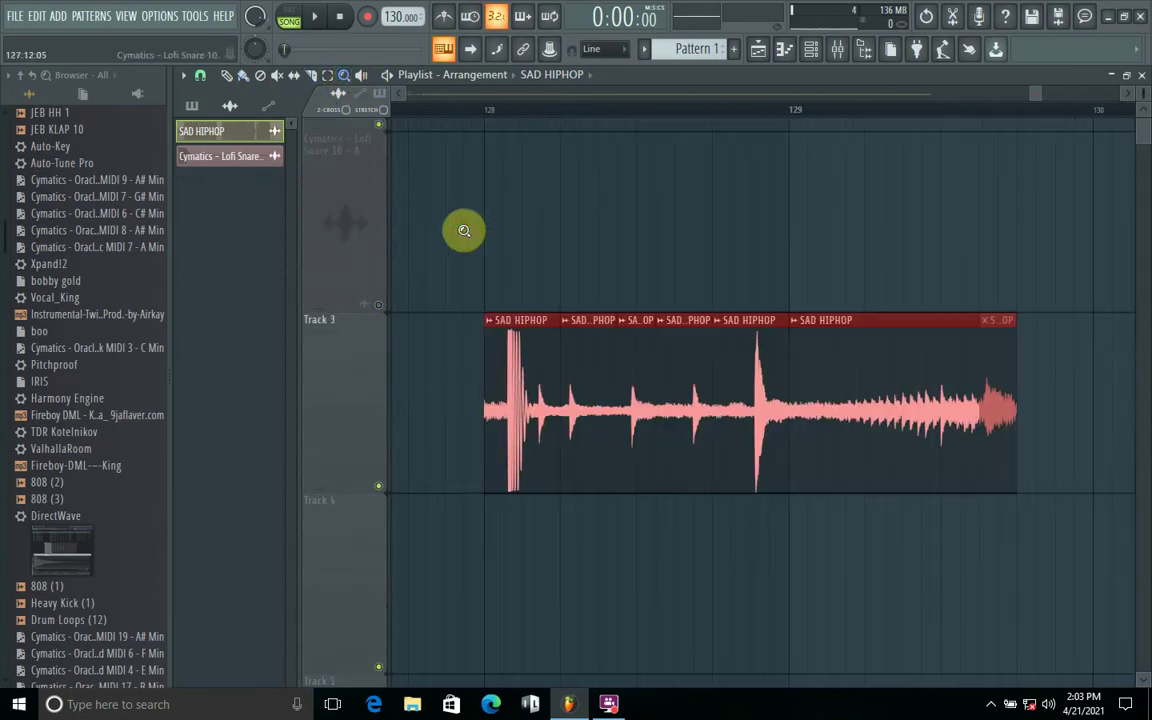
drag(1038, 665, 560, 319)
drag(815, 378, 568, 170)
drag(486, 260, 765, 496)
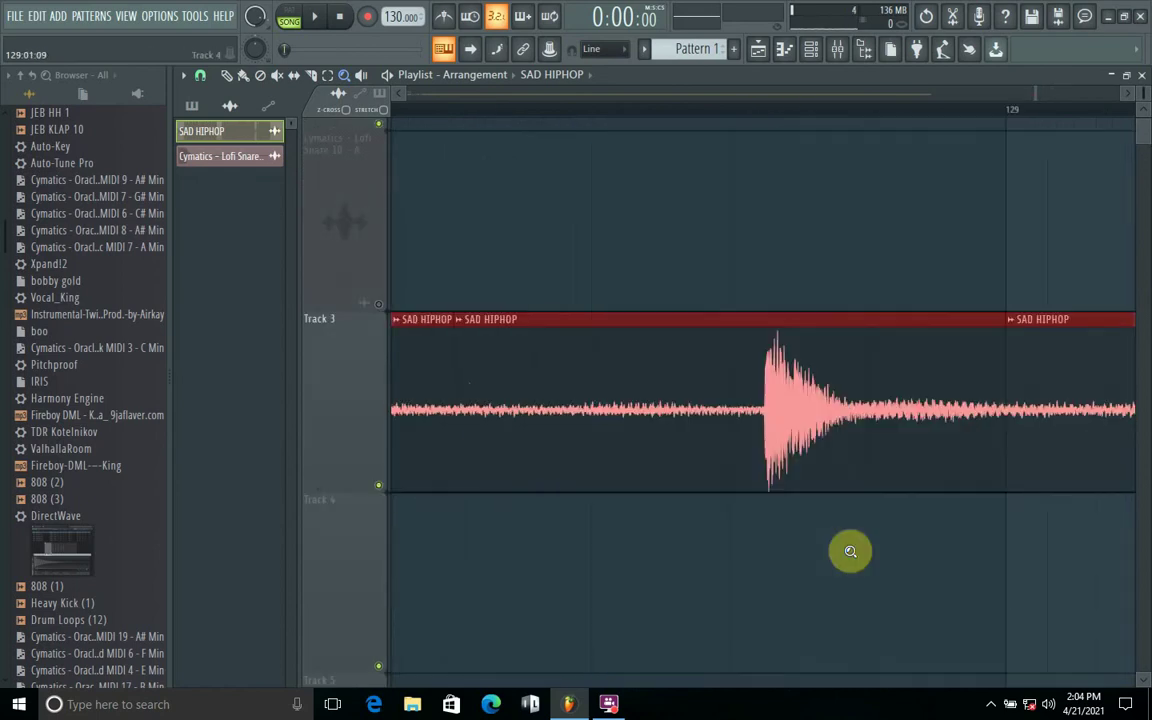
drag(532, 255, 1011, 581)
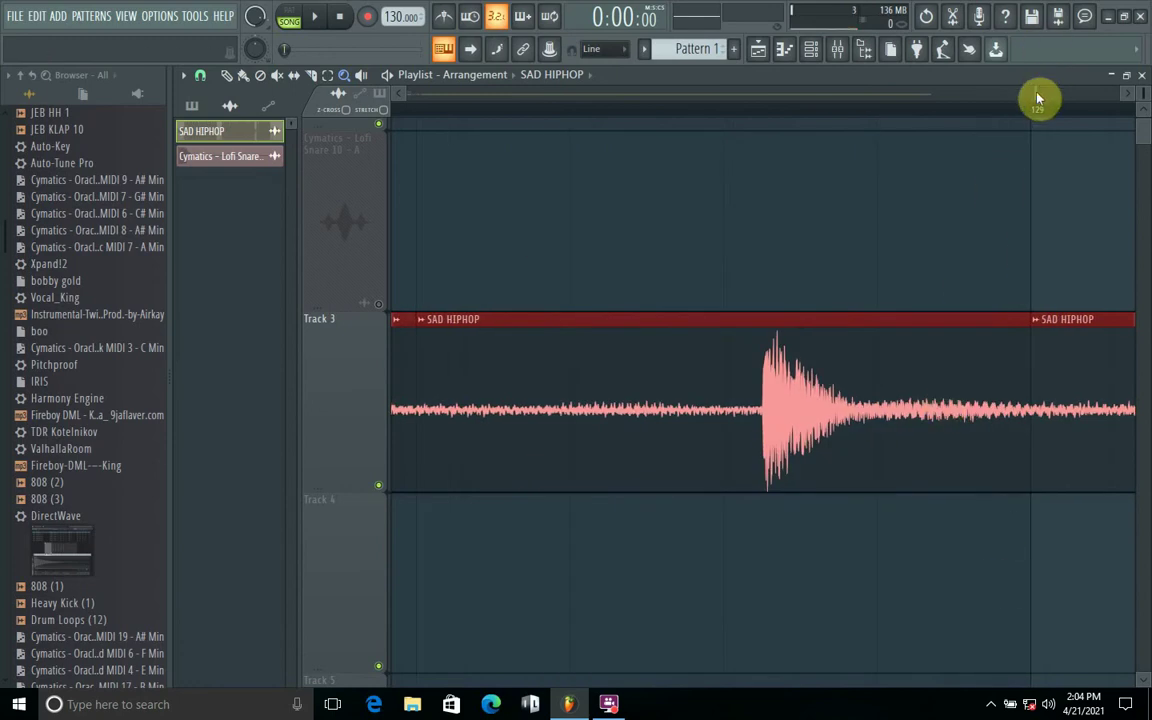
Return to the long SAD HIPHOP clip around bar 29 and toggle the zoom to view the whole arrangement.
drag(1038, 92, 579, 98)
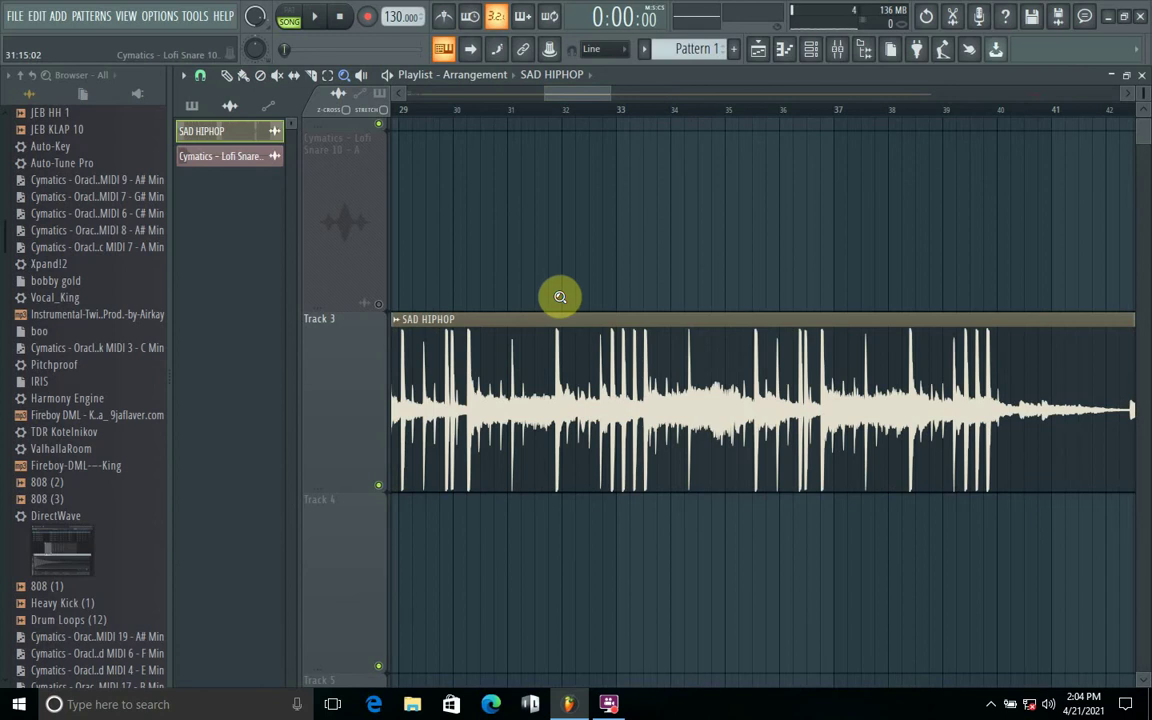
right_click(560, 297)
click(560, 297)
right_click(560, 297)
click(560, 297)
right_click(560, 297)
click(560, 297)
right_click(560, 297)
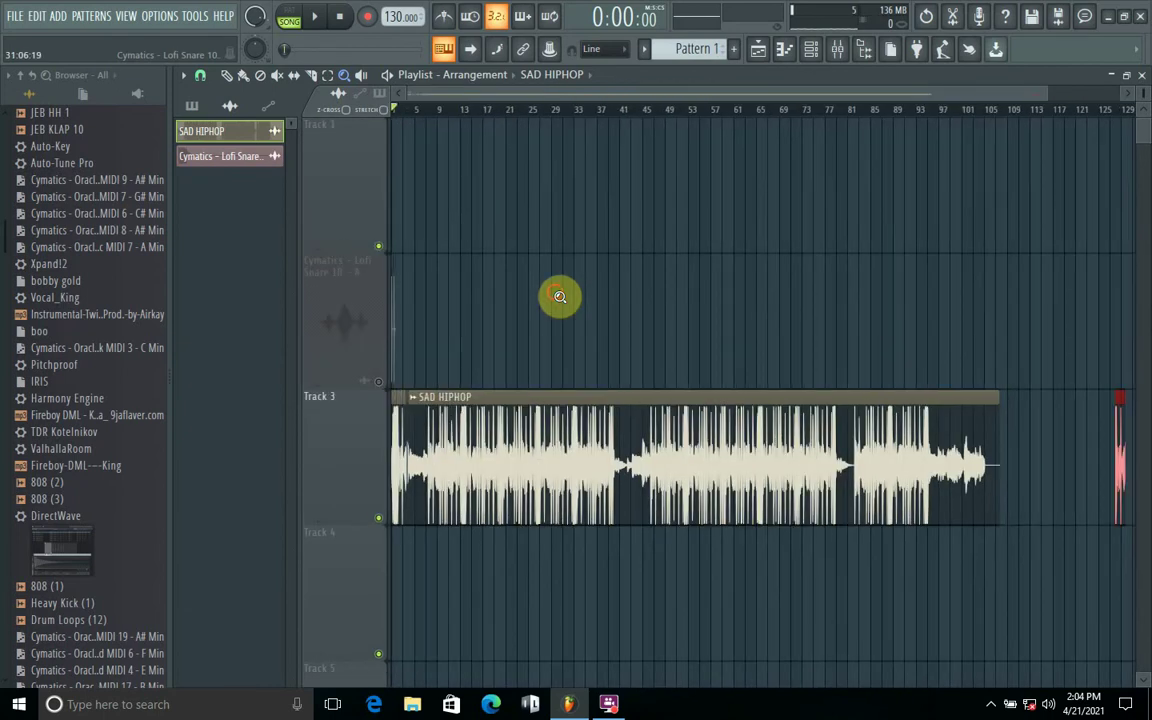
click(560, 297)
right_click(560, 297)
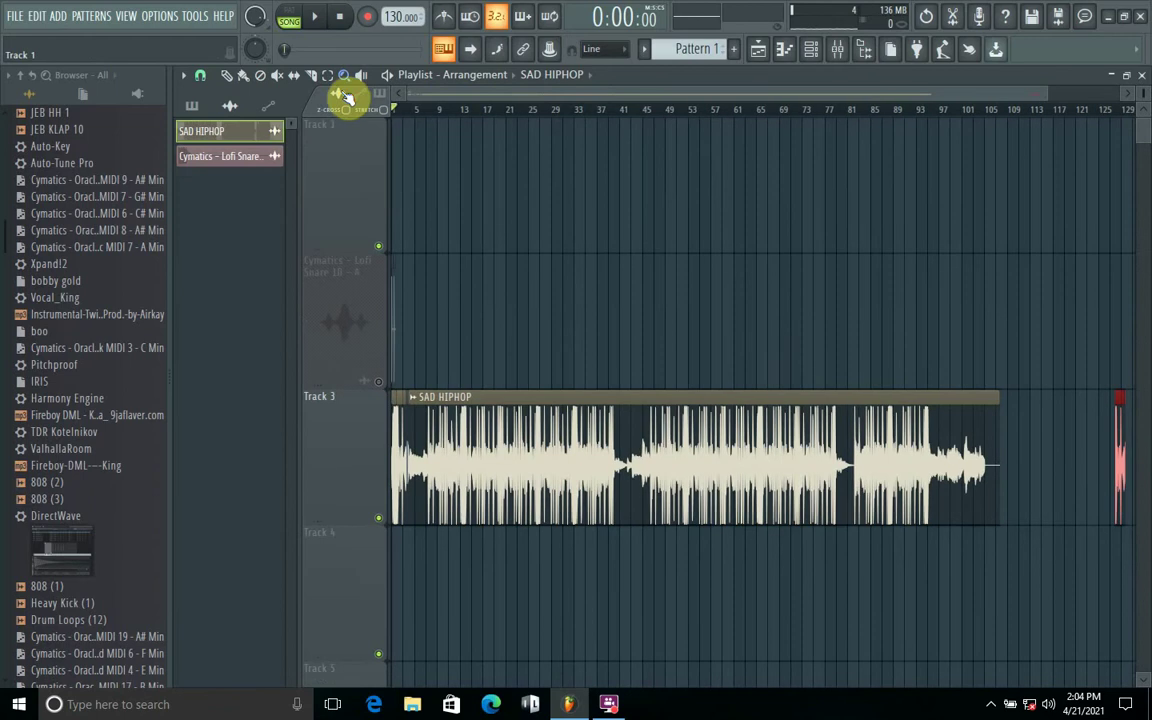
Compare the playlist views given by the Quick zoom 3, Quick zoom 2 and Quick zoom 1 presets.
right_click(340, 83)
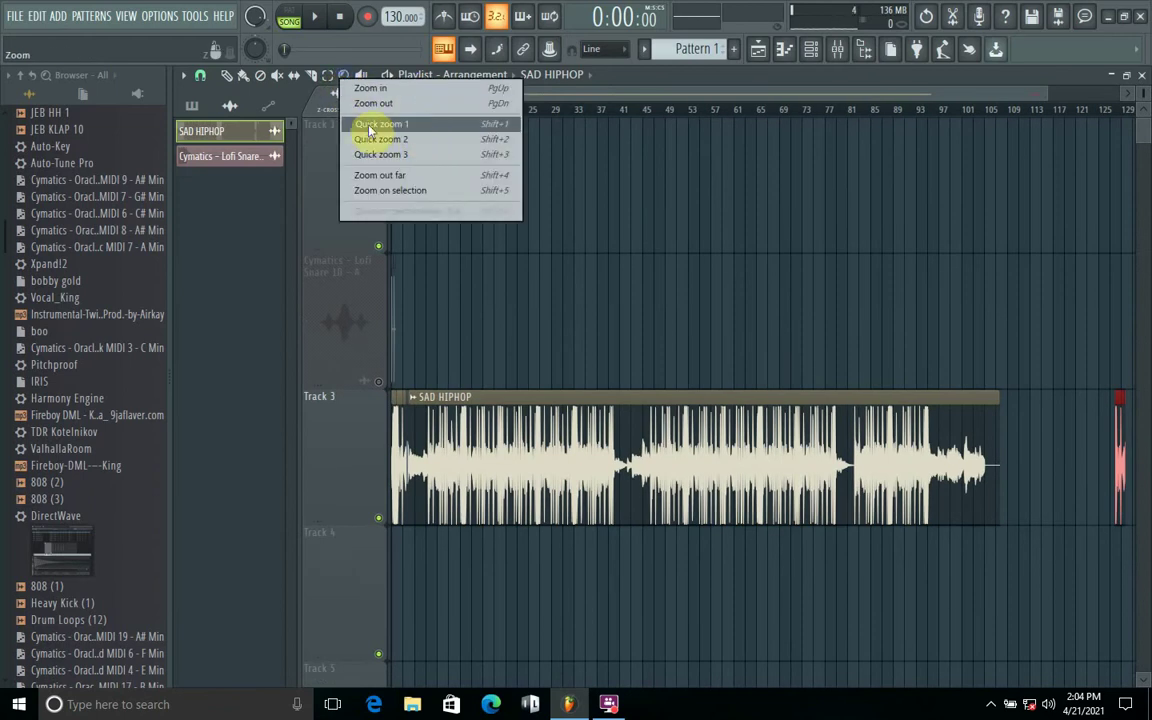
click(415, 158)
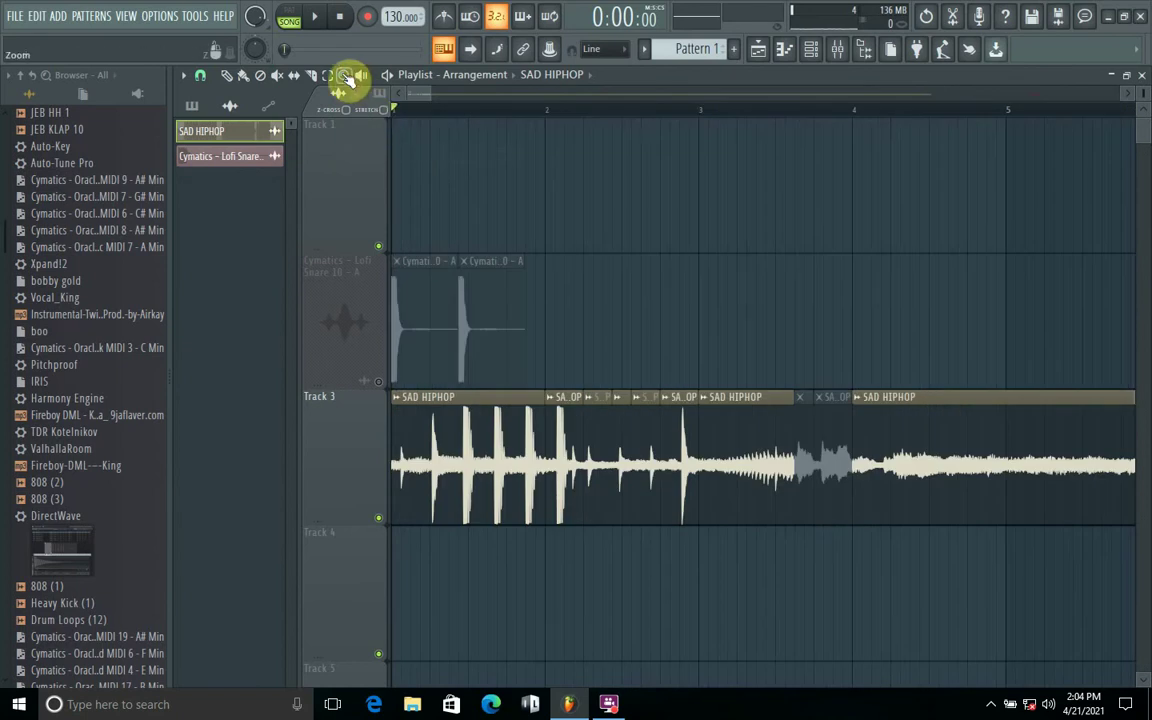
click(345, 78)
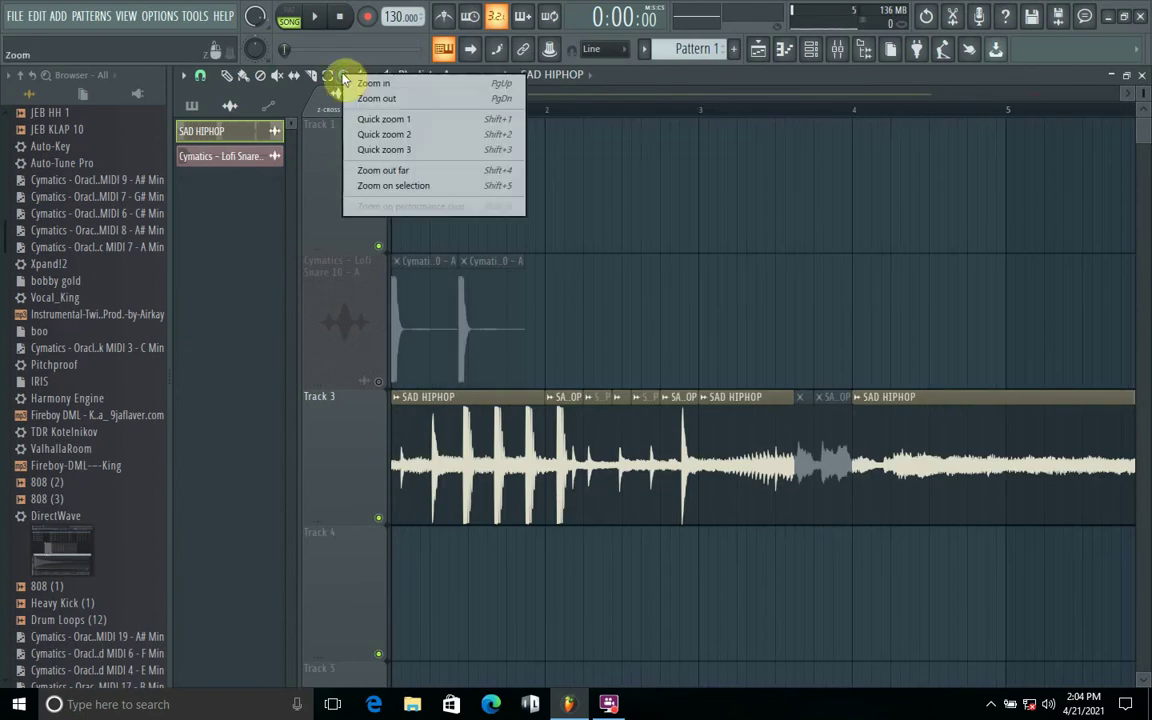
click(415, 158)
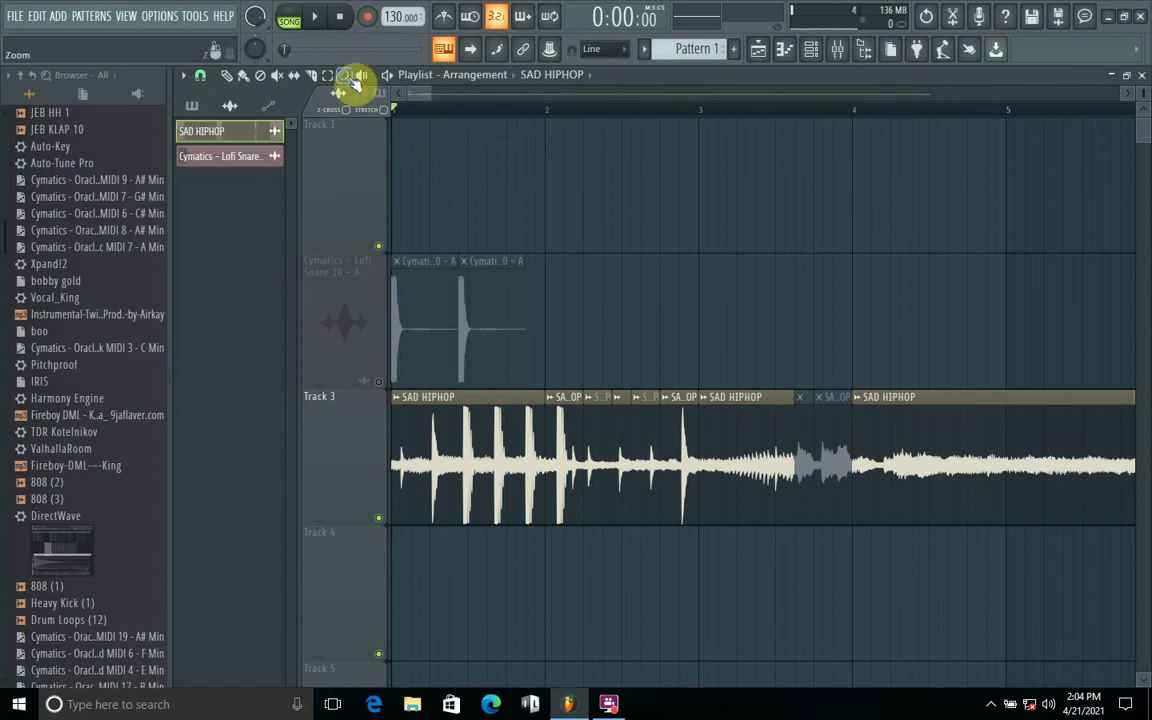
click(344, 76)
click(390, 139)
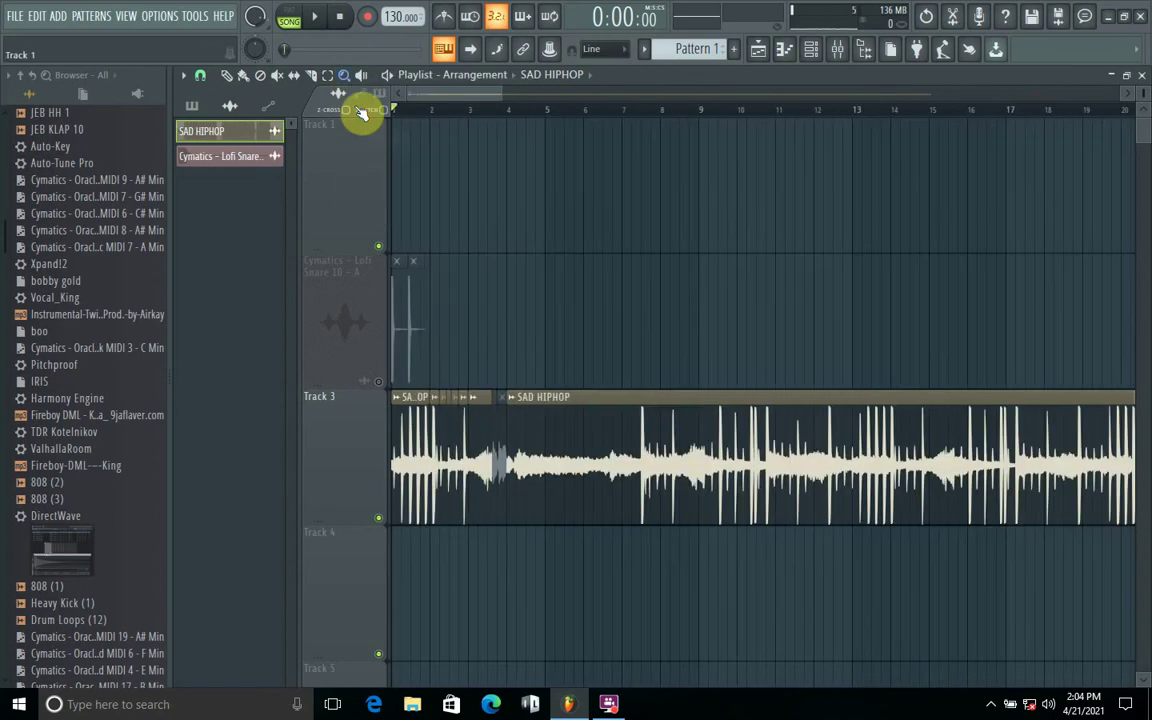
click(344, 78)
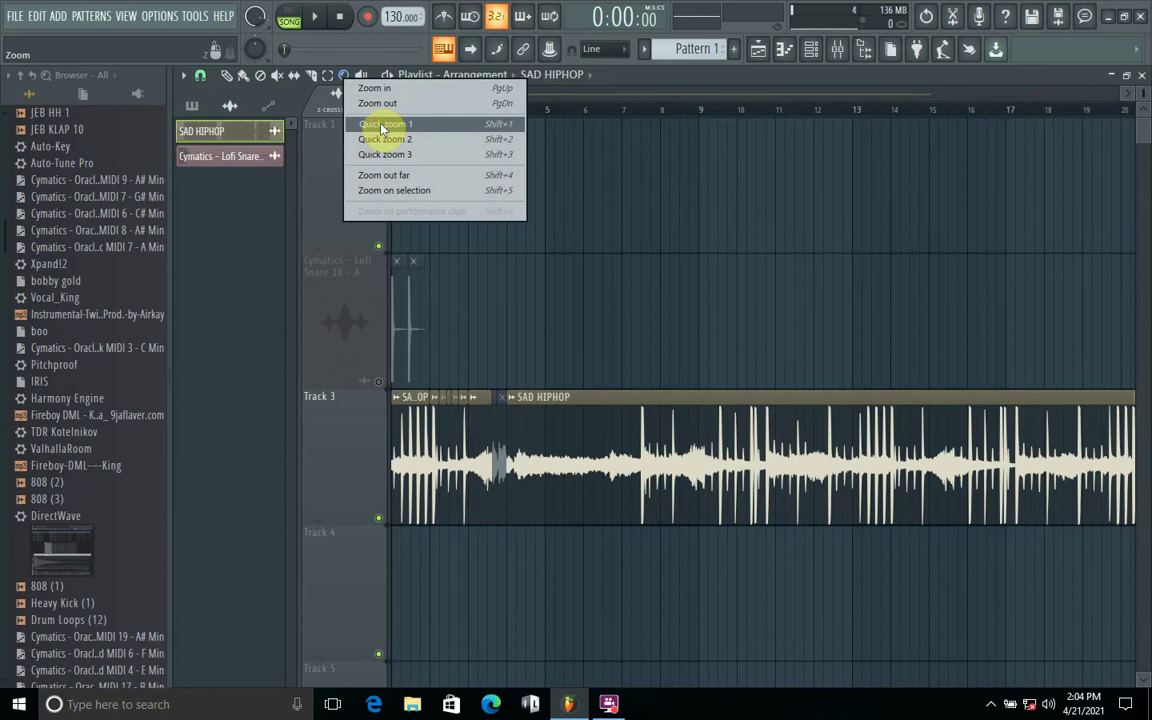
click(381, 126)
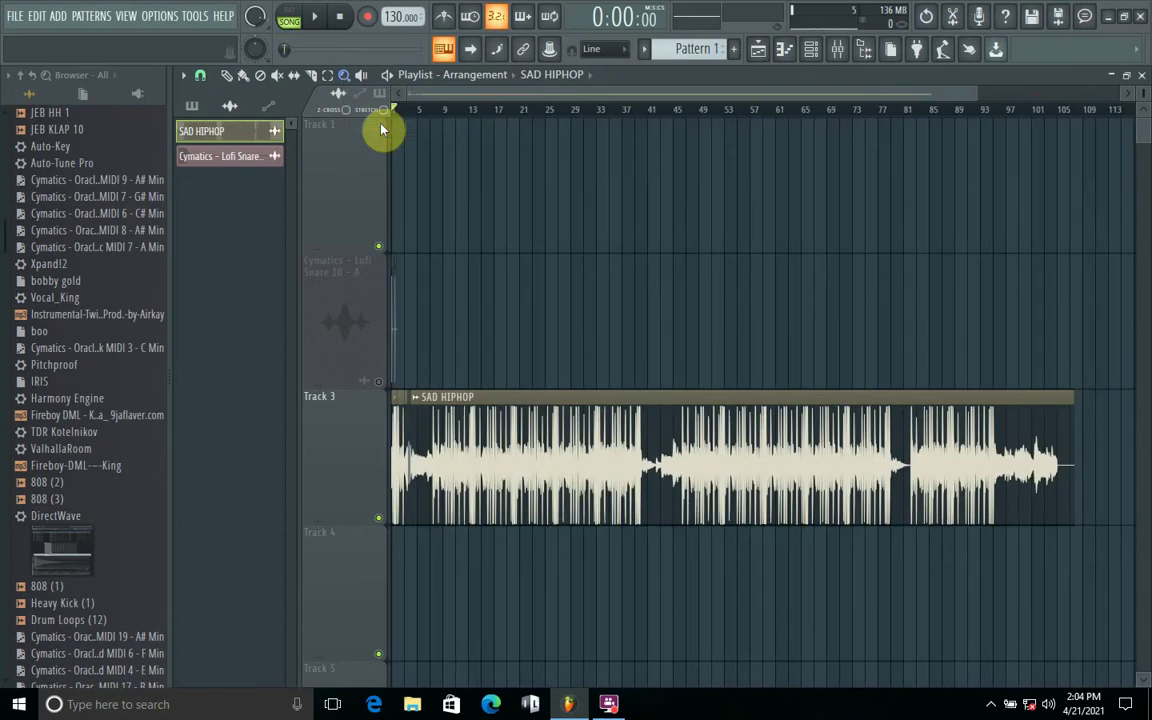
View the full arrangement with Zoom out far, then use Zoom on selection to frame the selected pieces at bar 128.
click(347, 78)
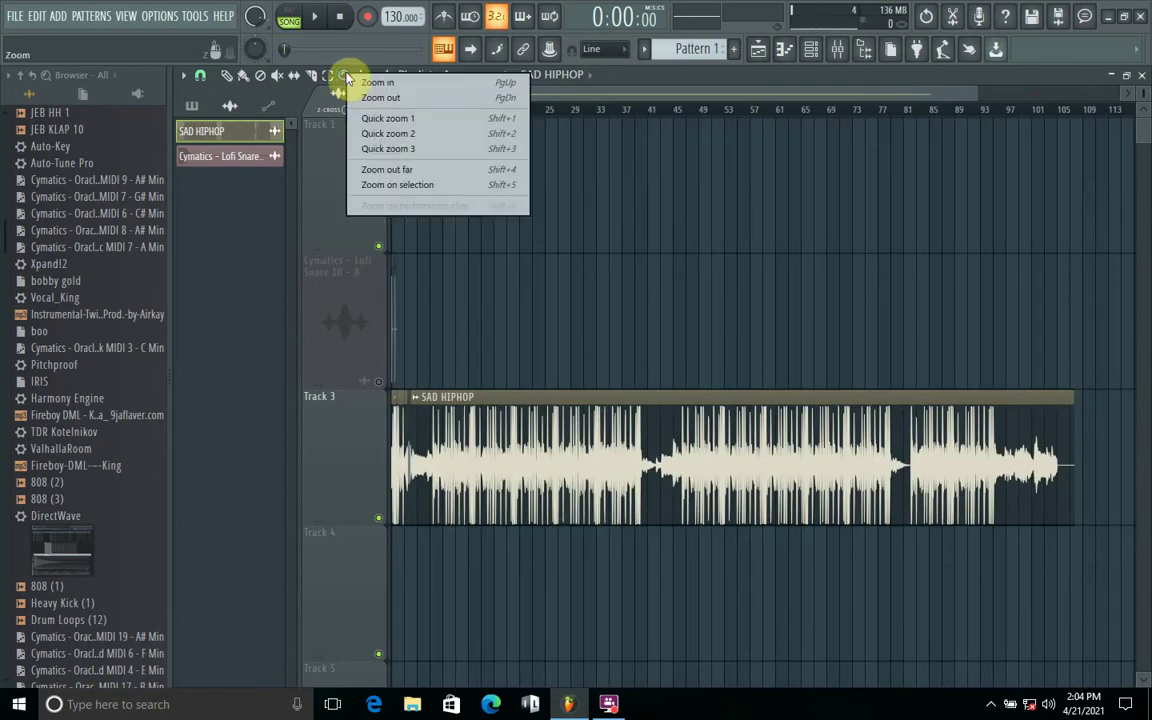
click(393, 172)
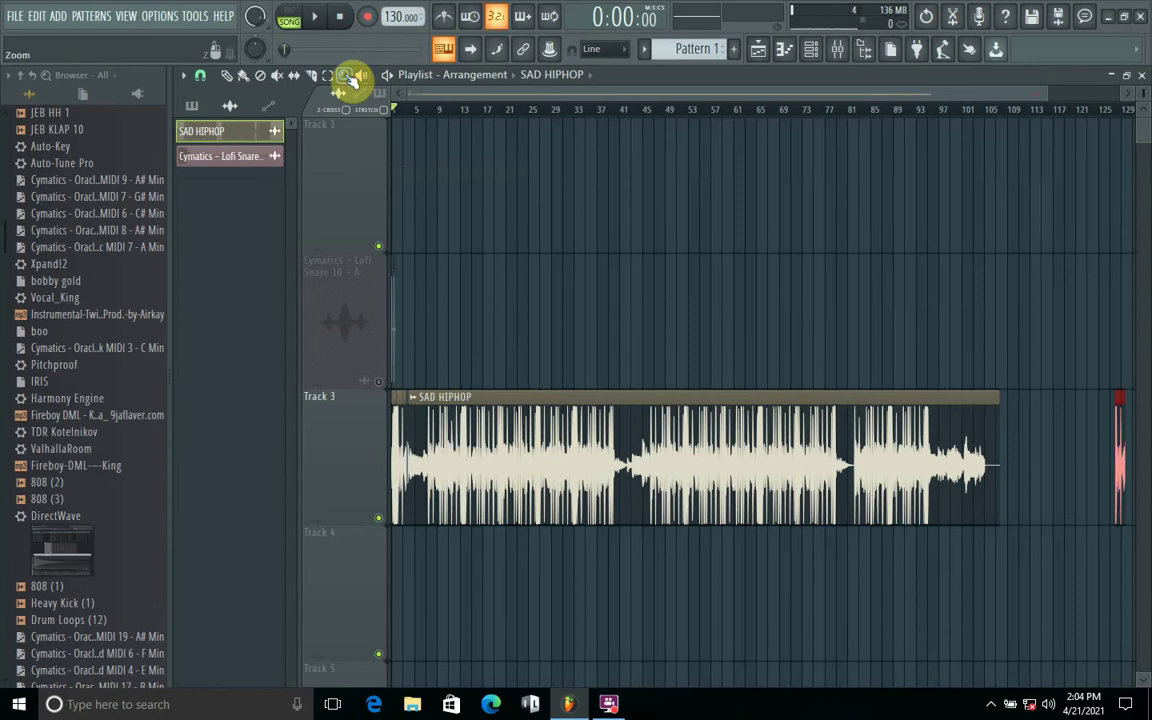
click(344, 76)
click(383, 172)
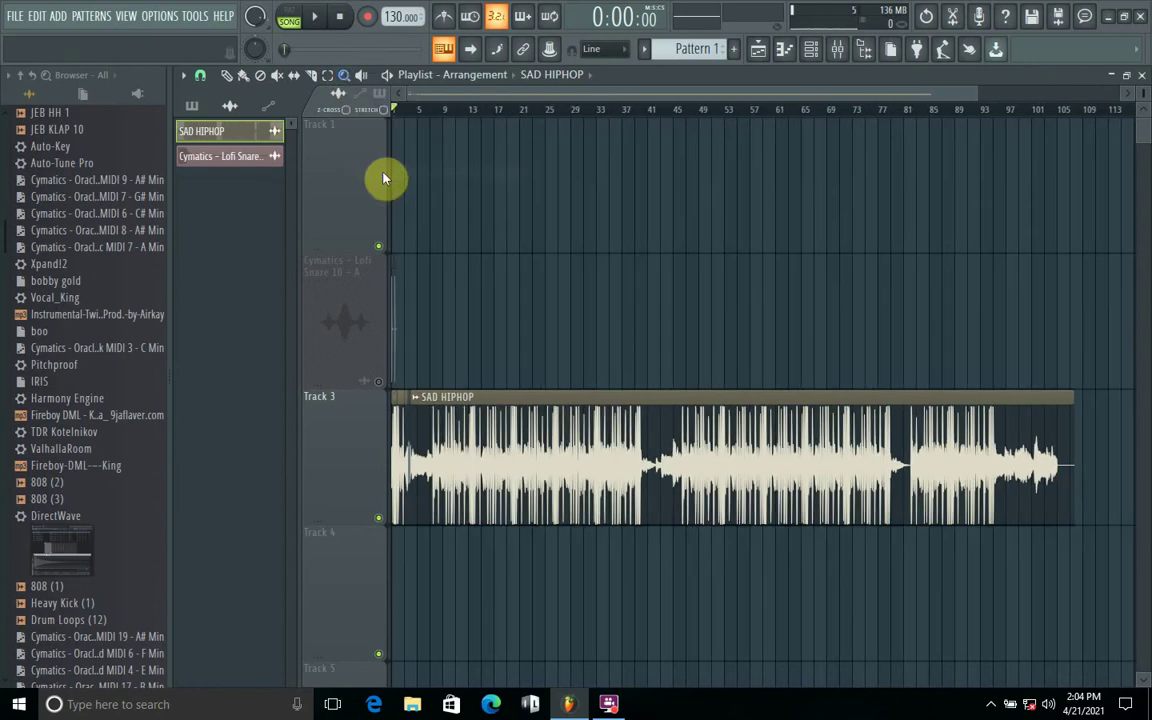
click(344, 76)
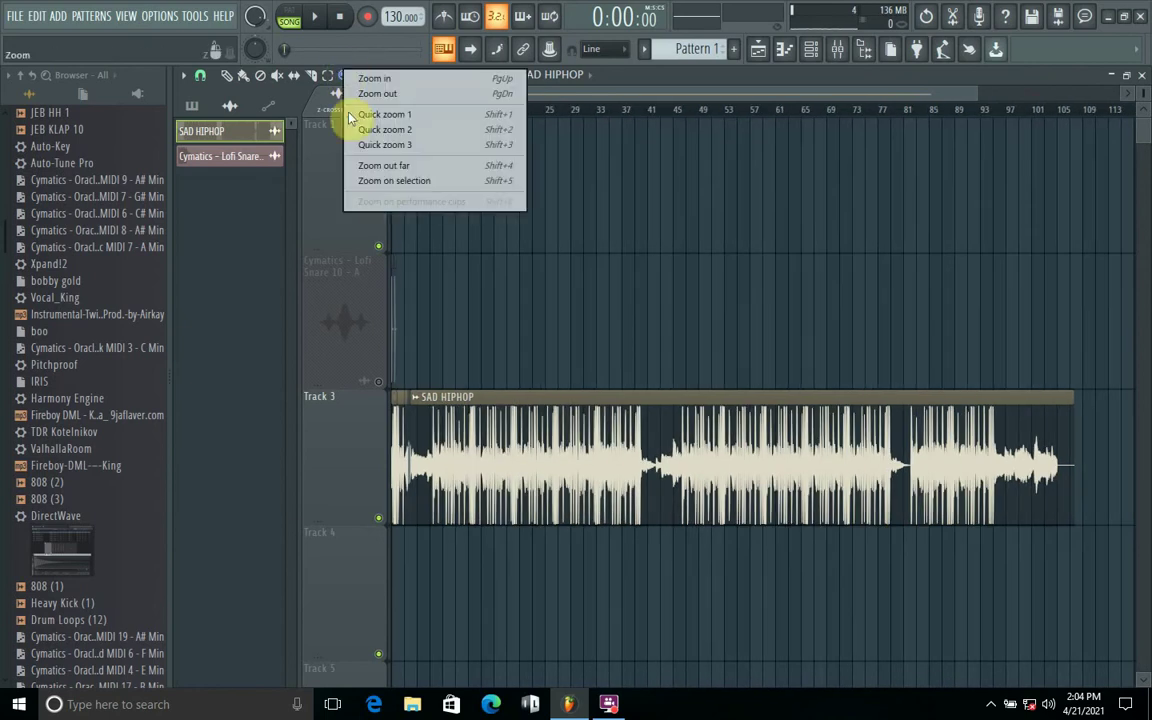
click(376, 186)
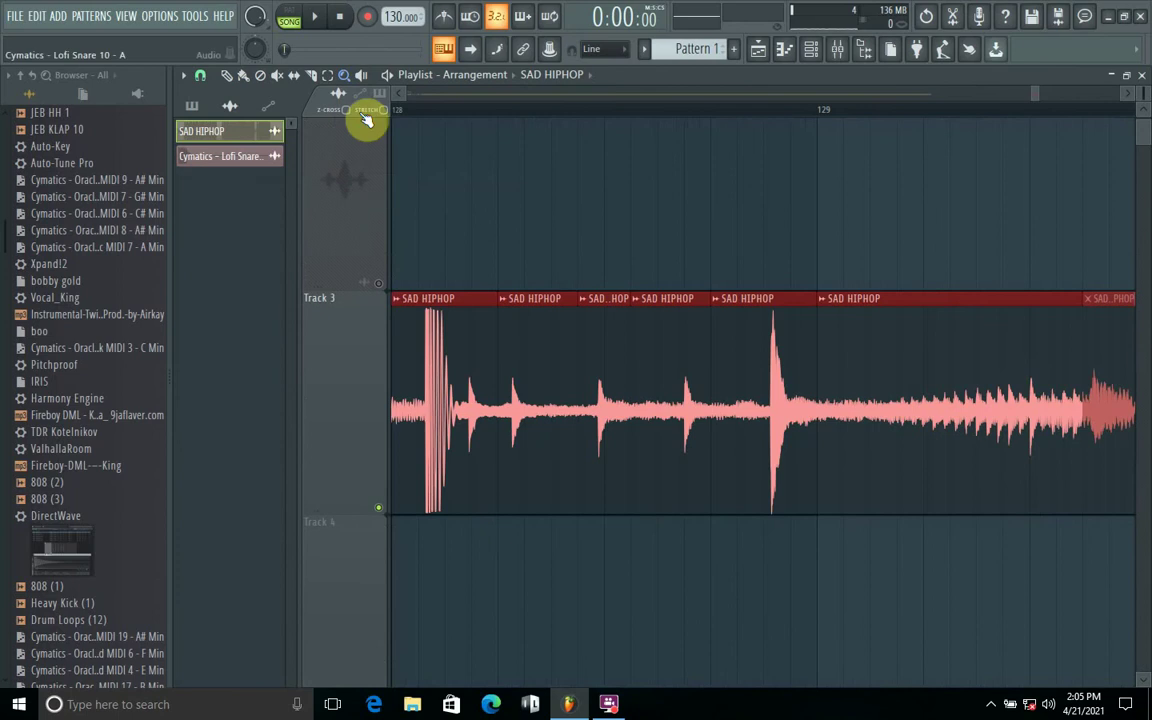
Zoom in on the pieces around bar 128 with the Zoom in command and review the remaining zoom commands.
click(344, 76)
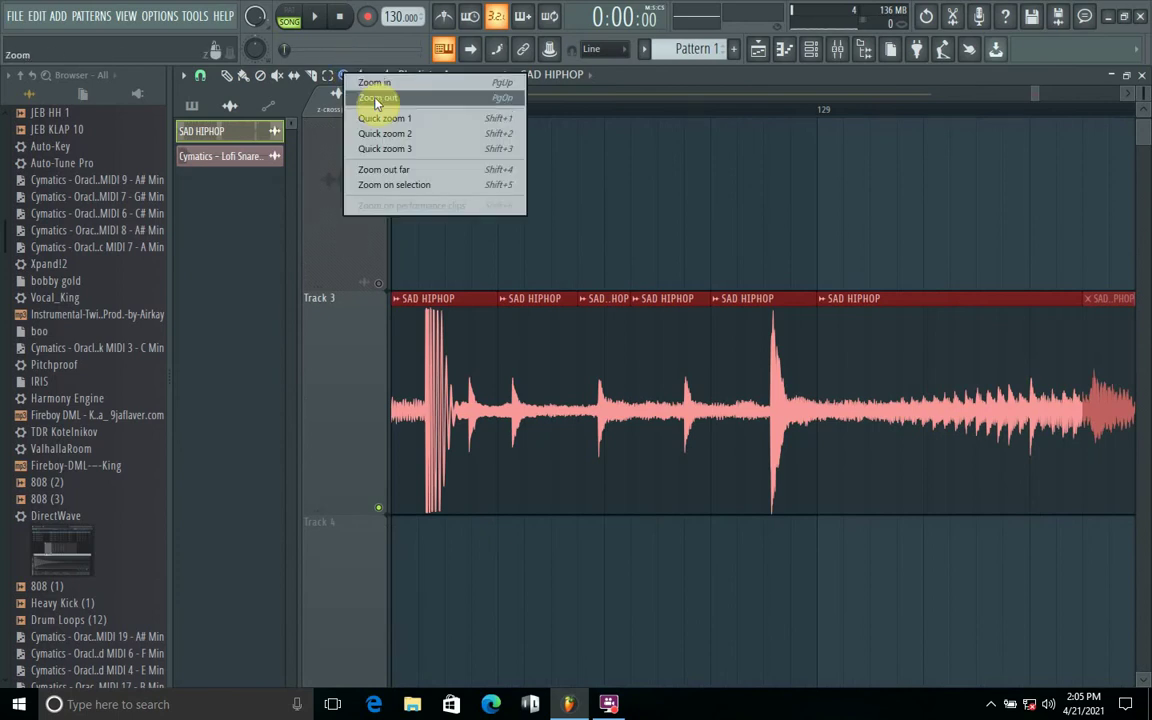
click(375, 88)
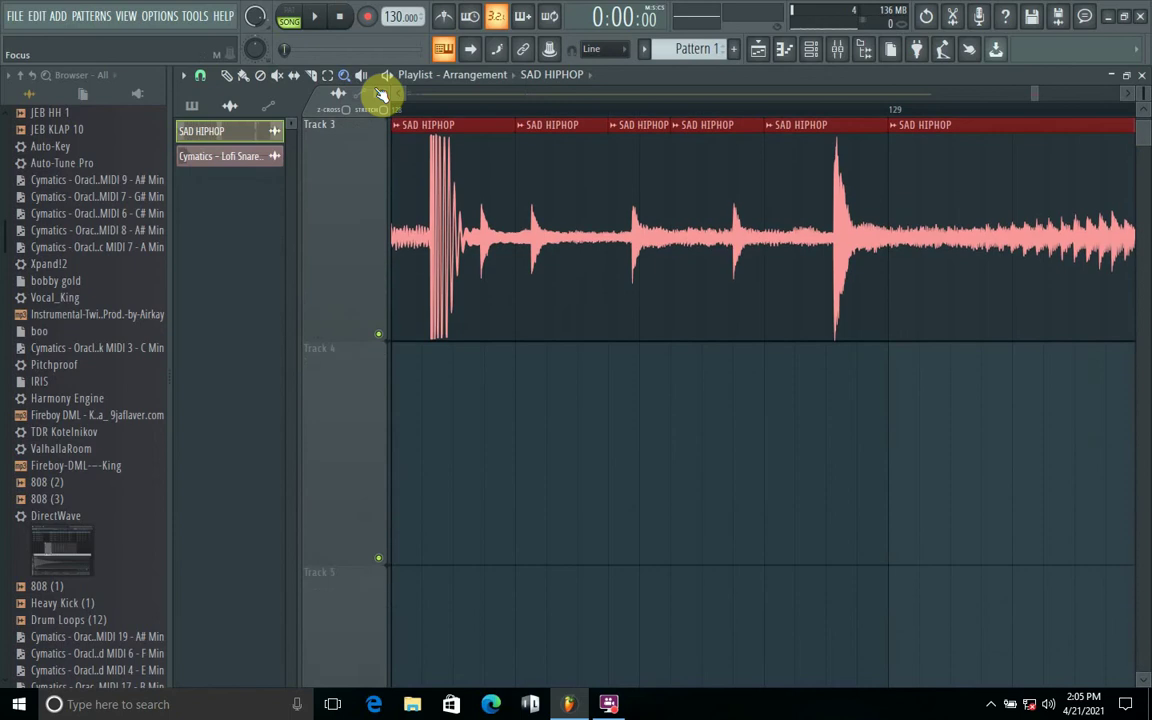
click(342, 76)
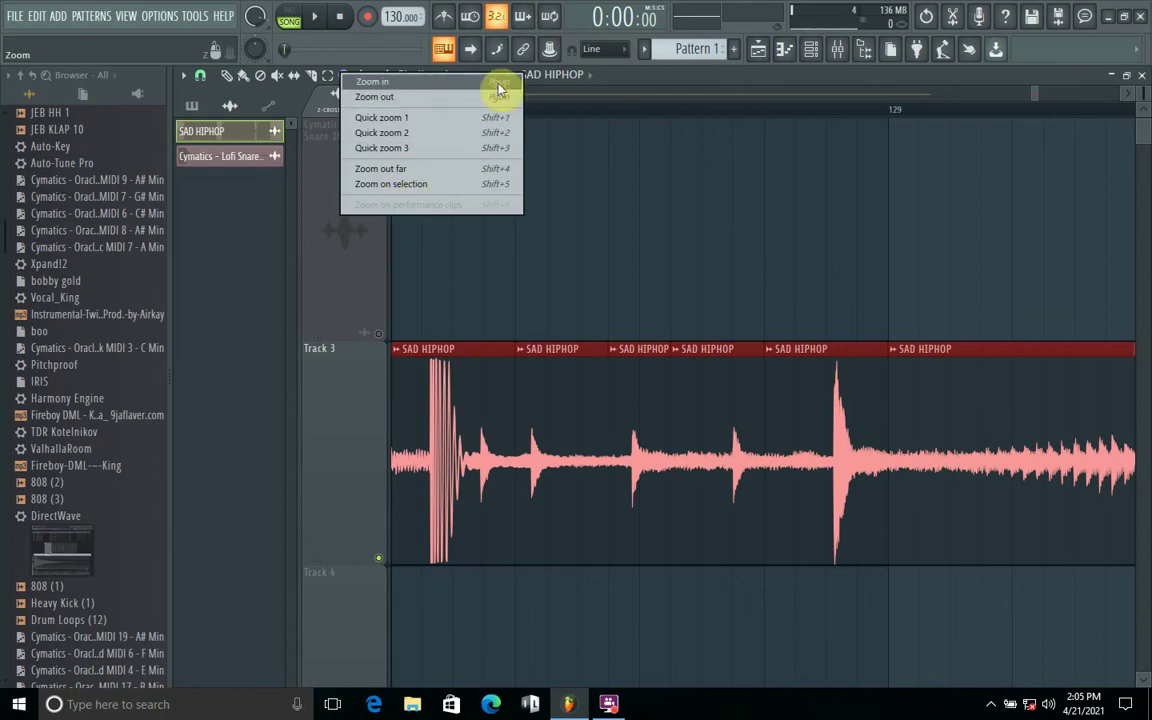
click(287, 290)
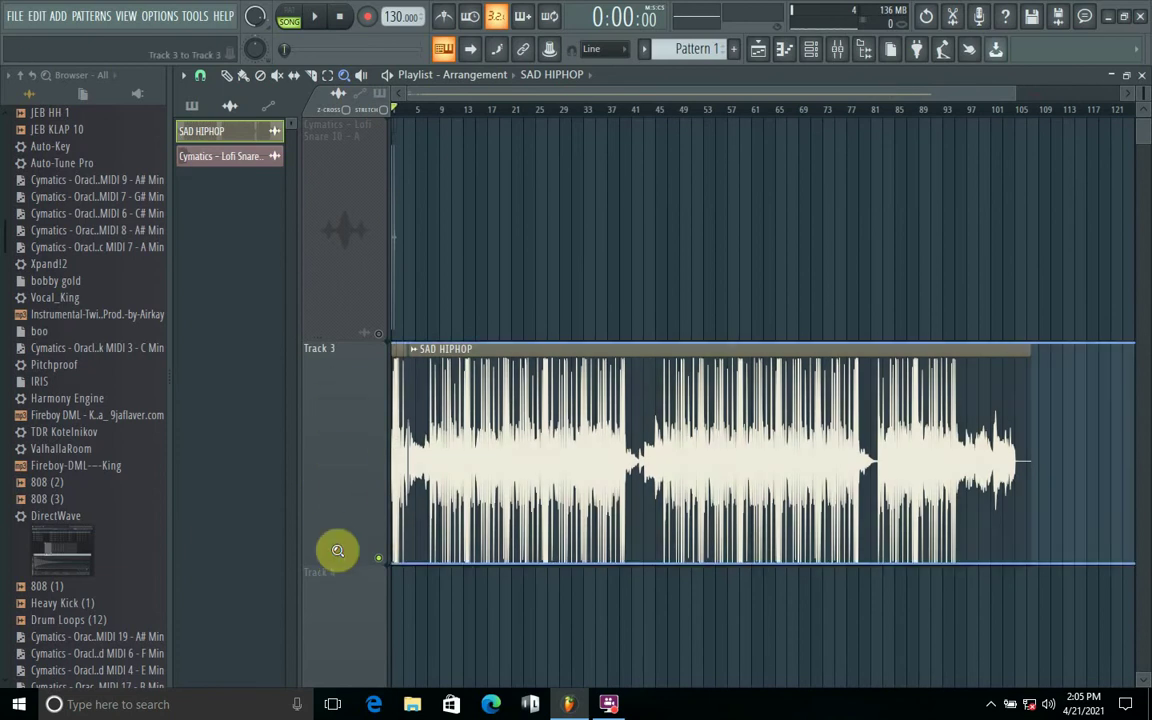
Compare taller and shorter playlist track heights around the SAD HIPHOP clip on Track 3, finishing with the shorter height.
drag(334, 571, 336, 546)
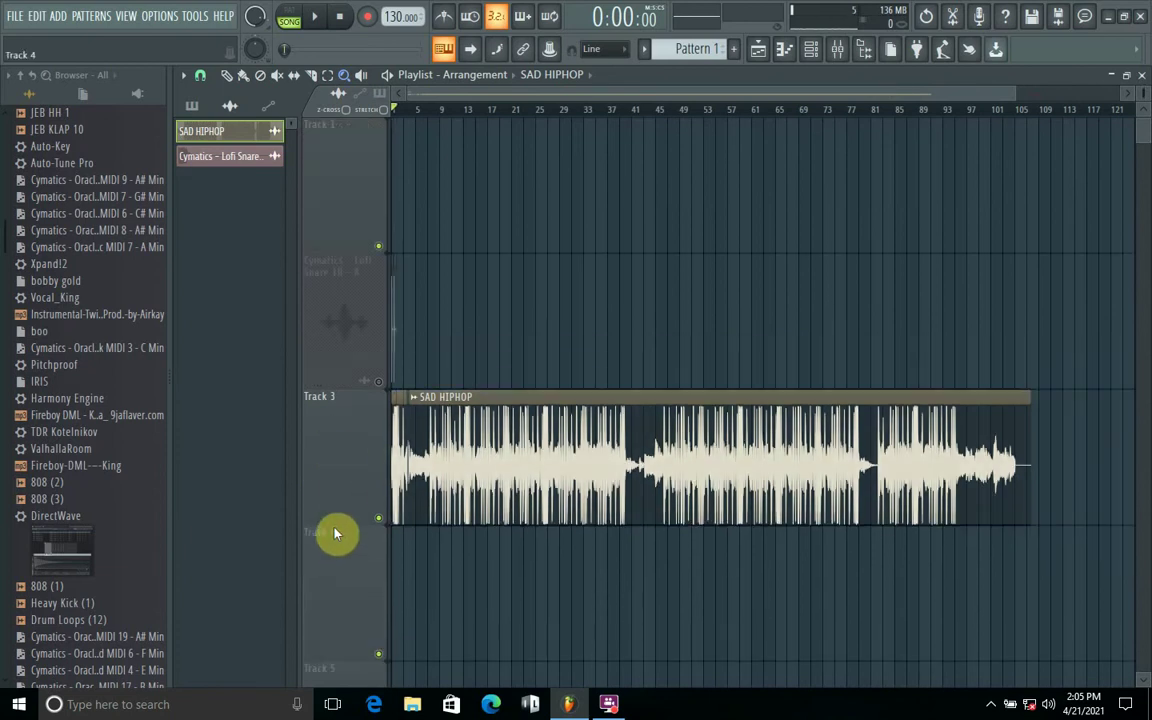
scroll(334, 320, up, 2)
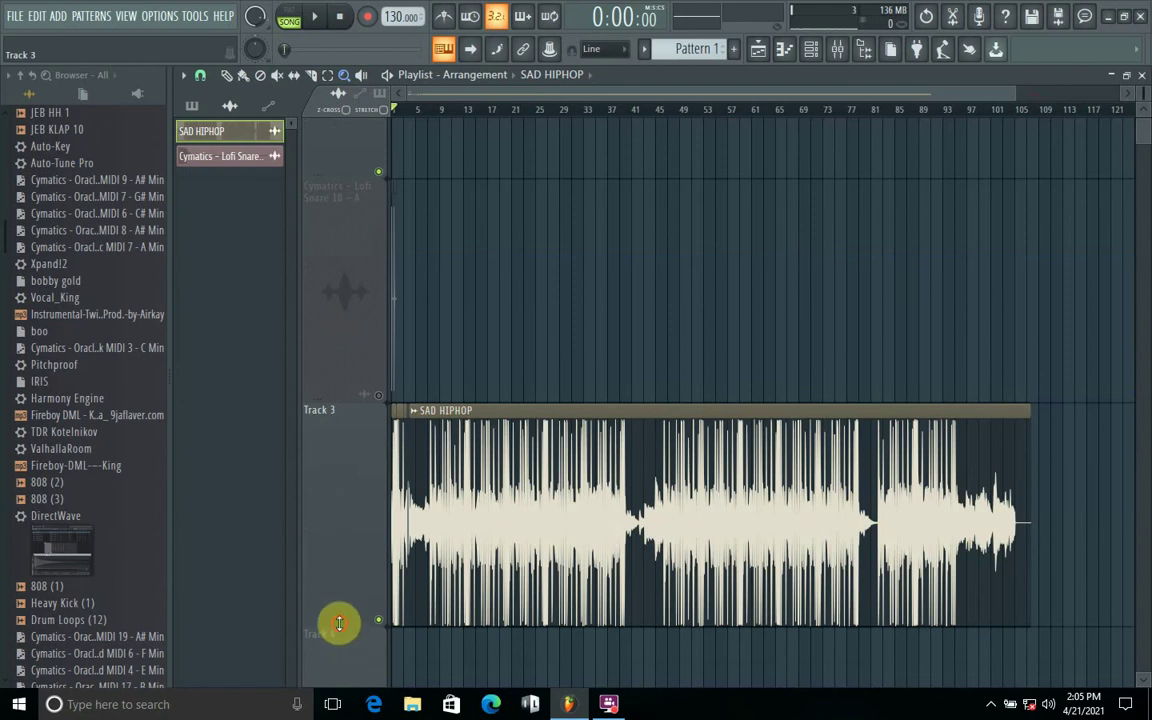
scroll(342, 537, down, 1)
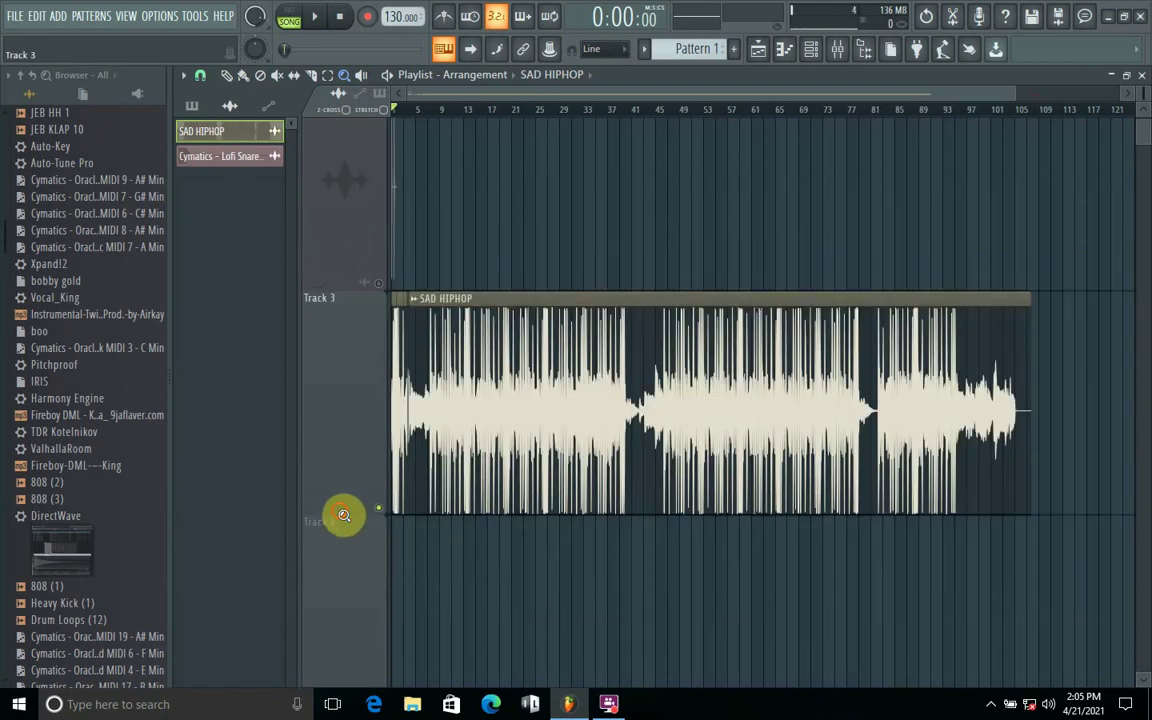
scroll(355, 474, down, 1)
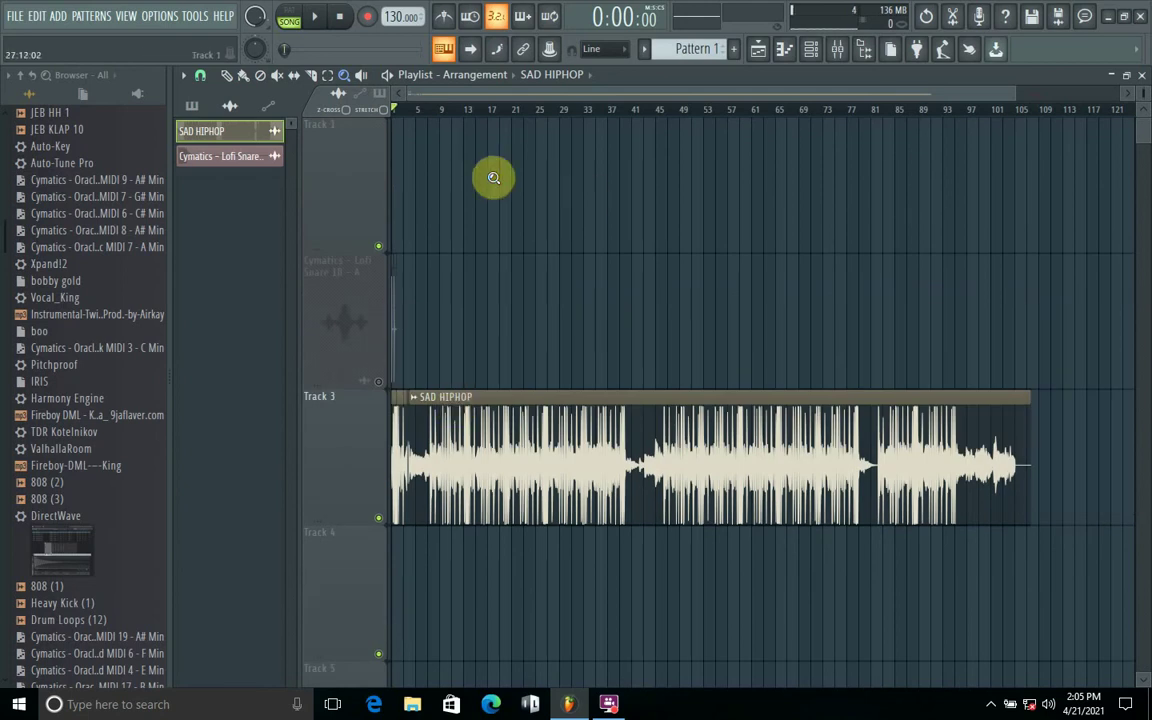
Zoom in on bars 1 to 4 and preview the SAD HIPHOP pieces on Track 3 with the Playback tool.
click(362, 76)
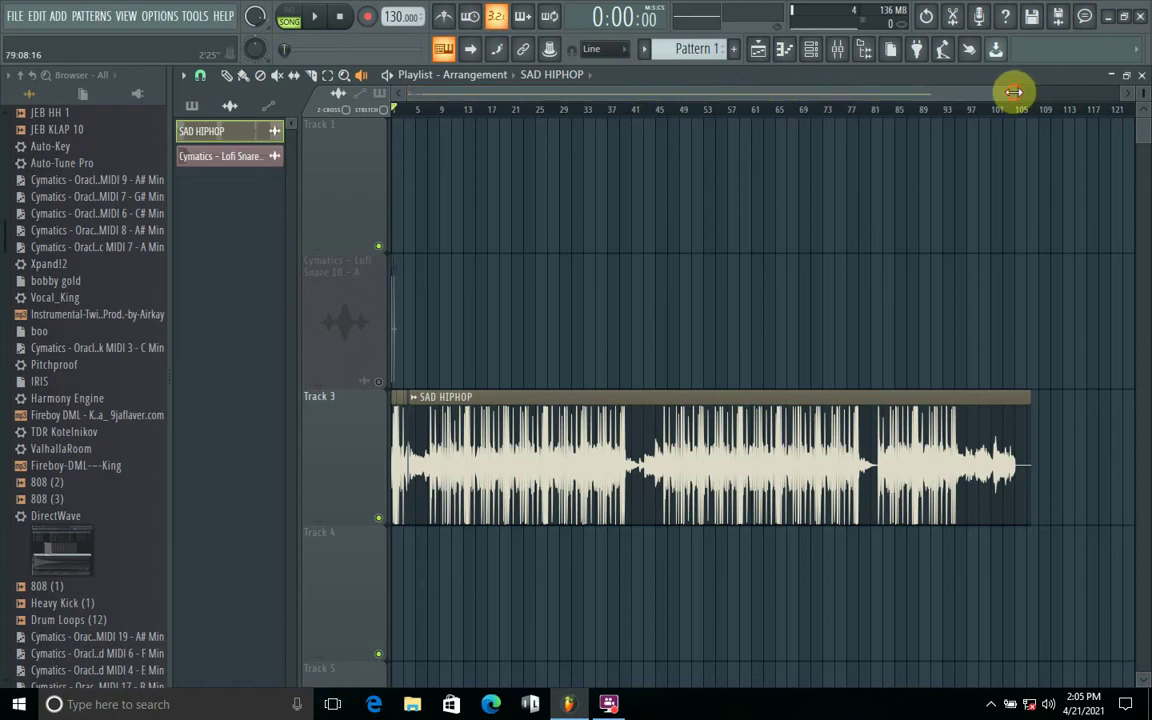
drag(1013, 92, 419, 97)
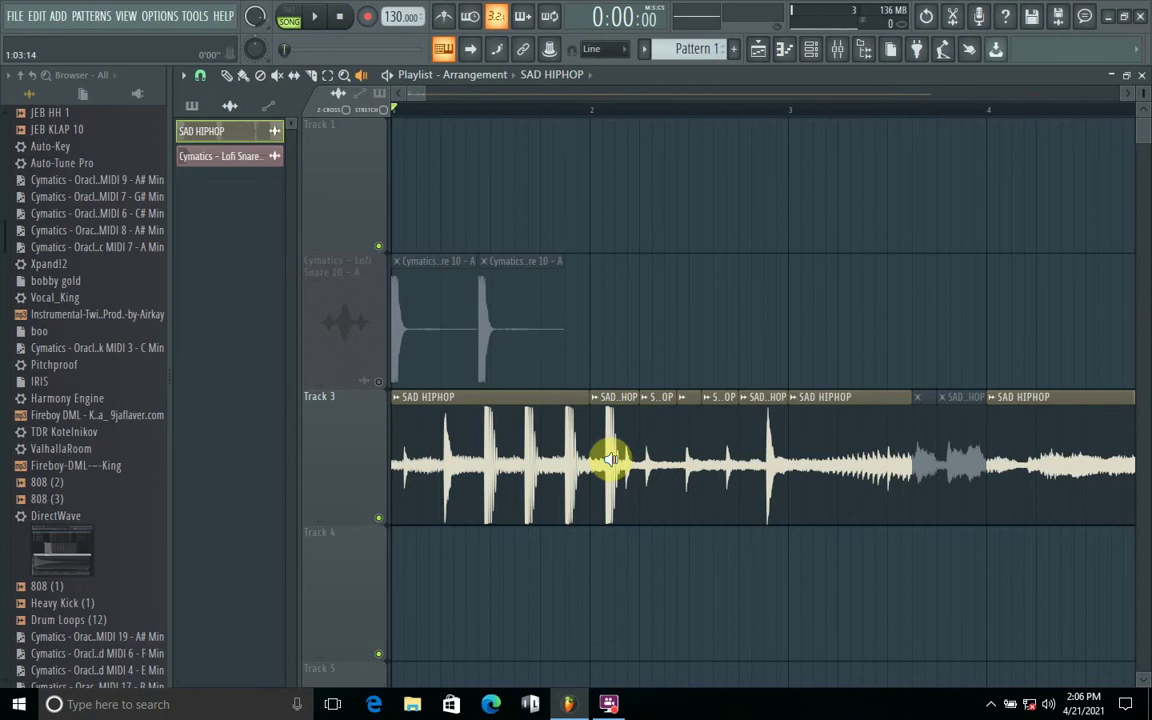
drag(610, 460, 761, 458)
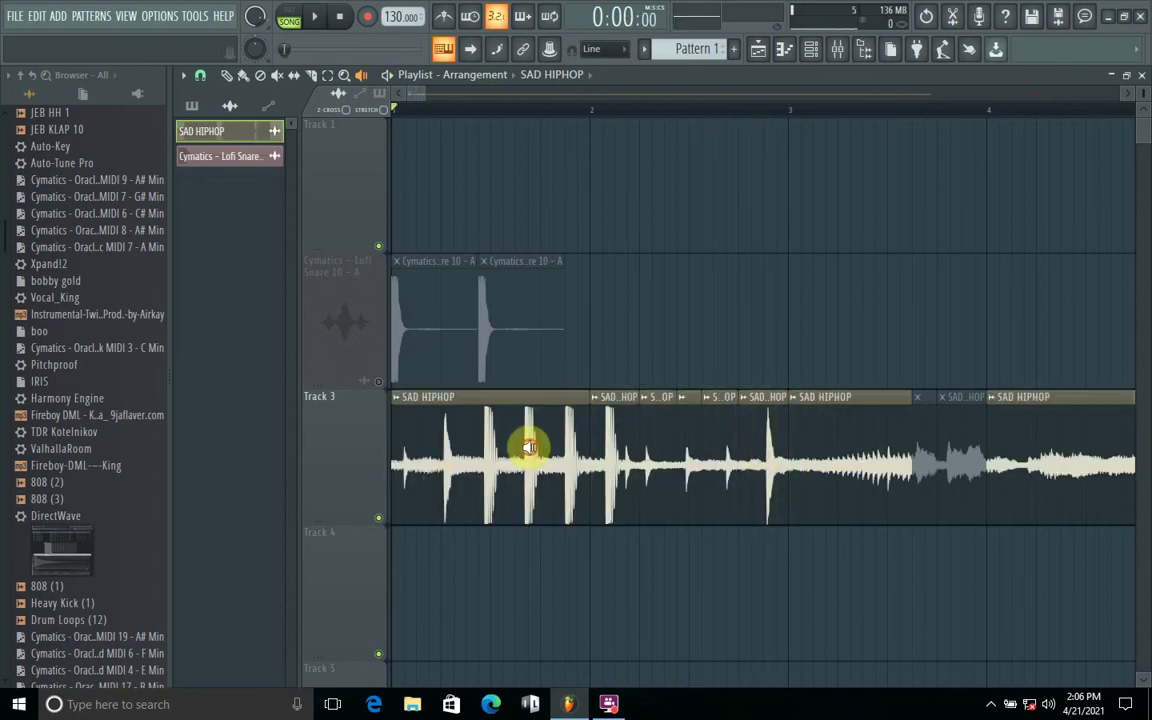
drag(529, 446, 529, 446)
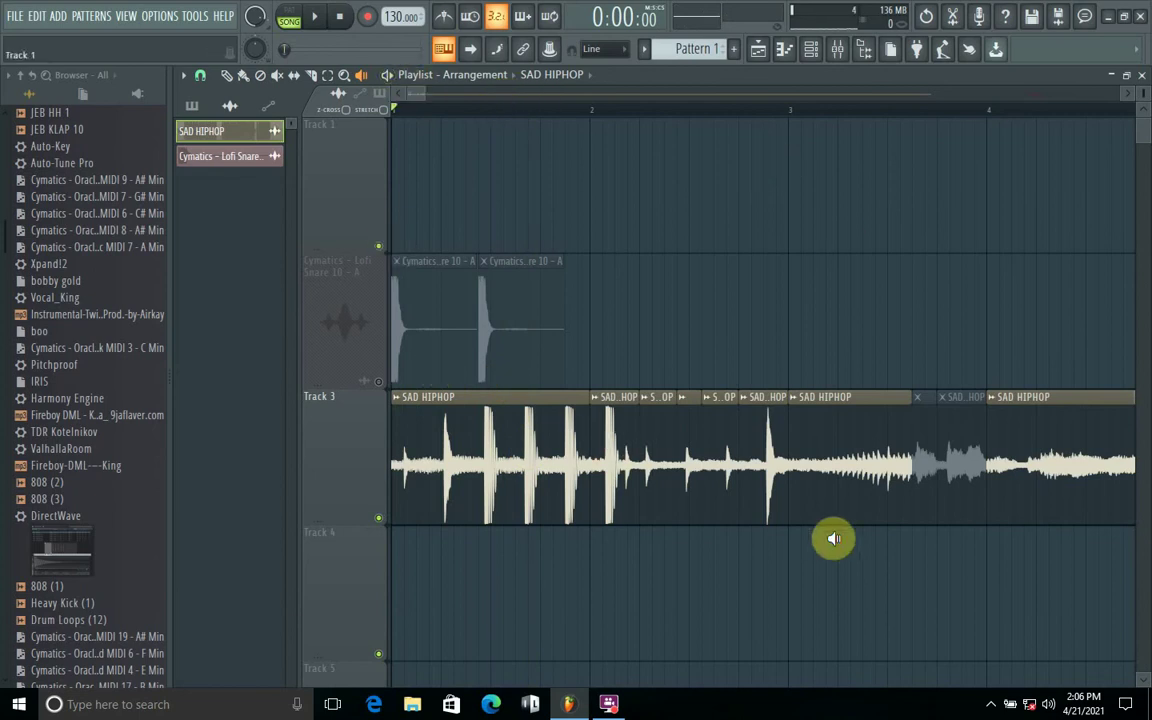
click(990, 704)
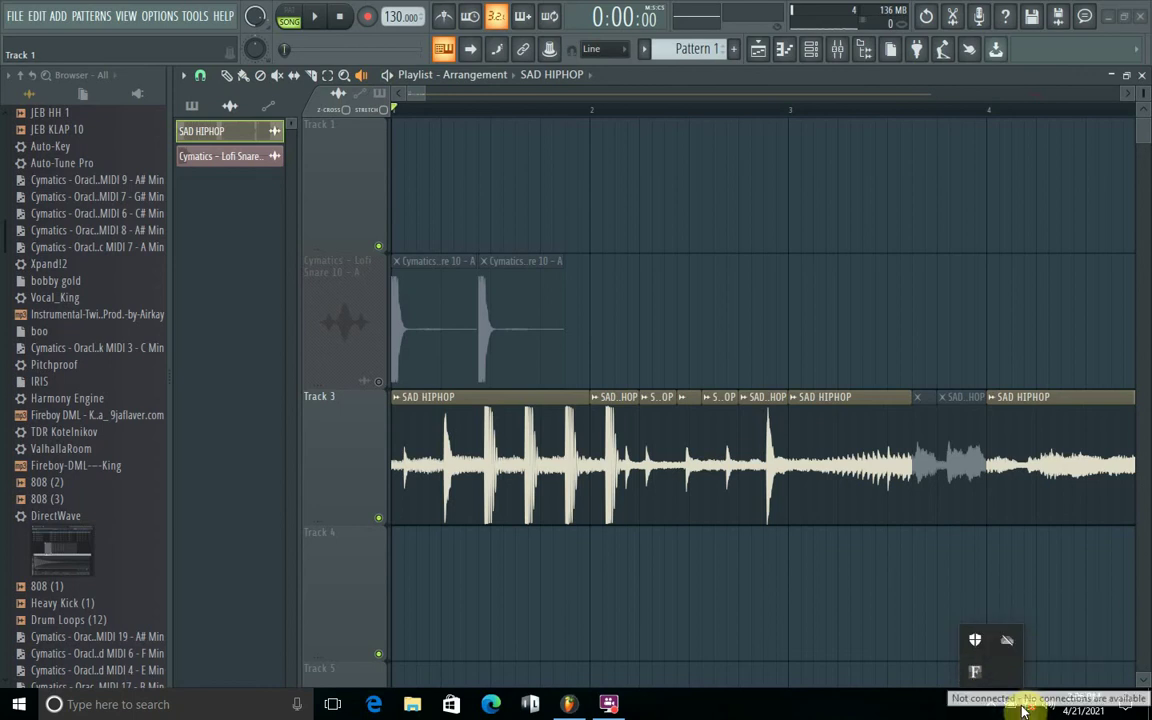
mouse_move(609, 700)
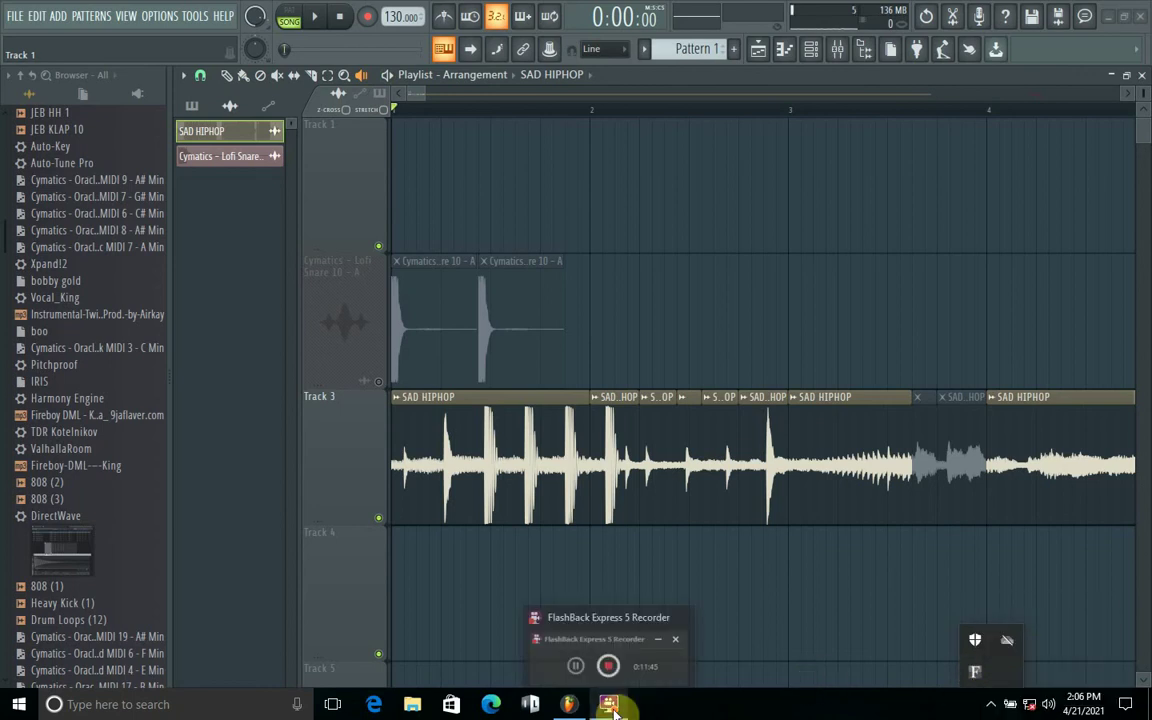
mouse_move(608, 674)
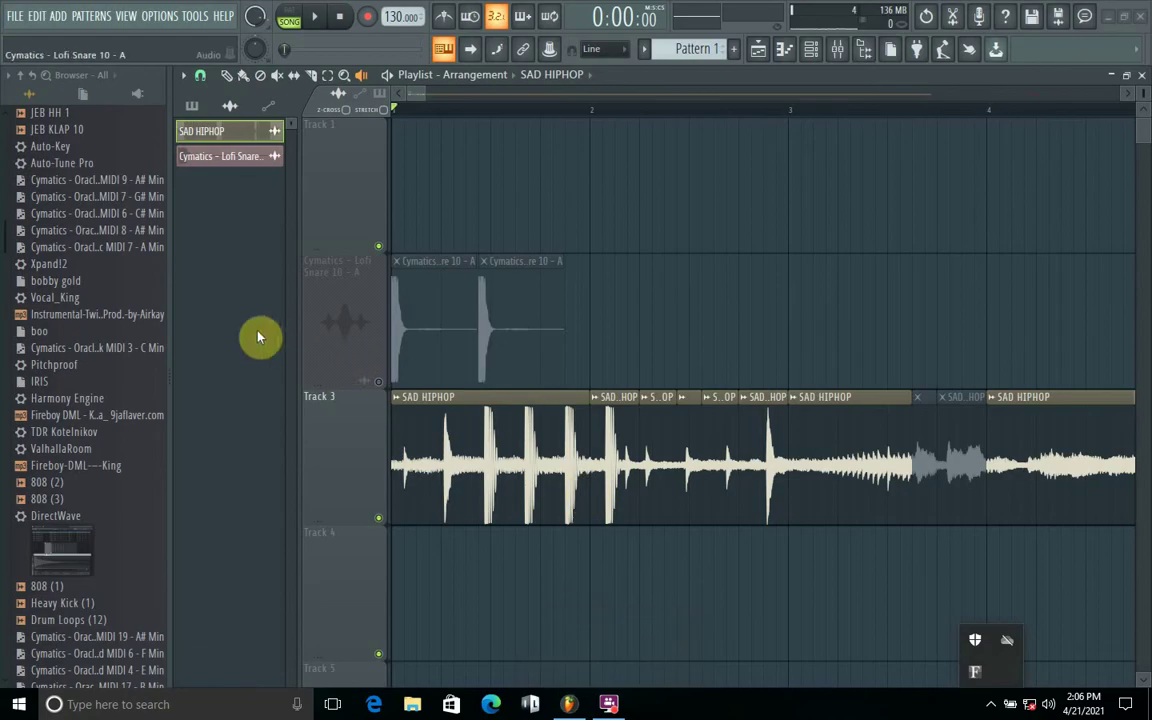
Start a new Basic with limiter project without saving the changes to untitled.flp.
click(18, 22)
mouse_move(28, 138)
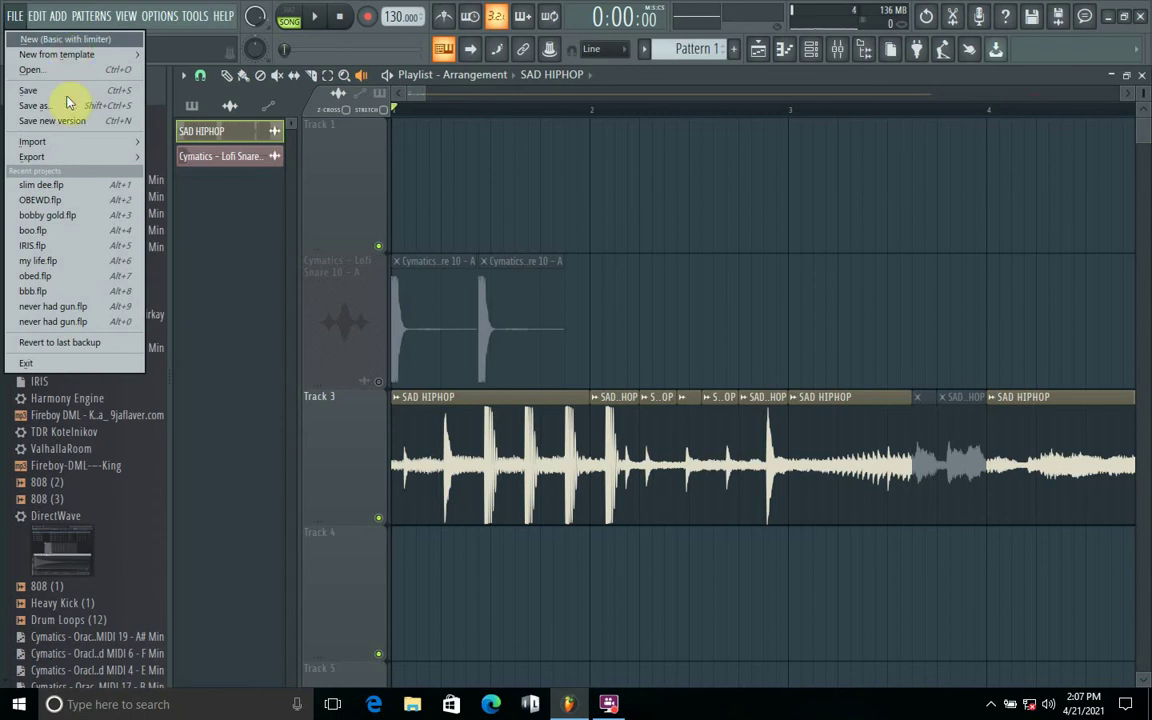
click(86, 42)
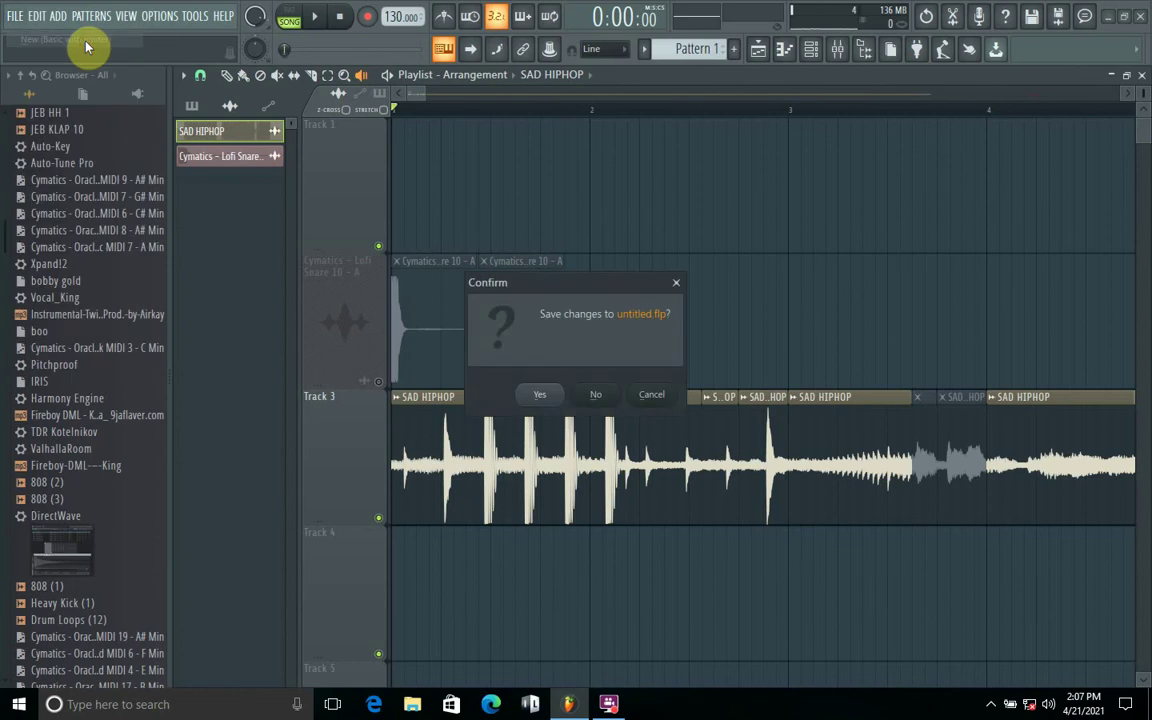
click(599, 396)
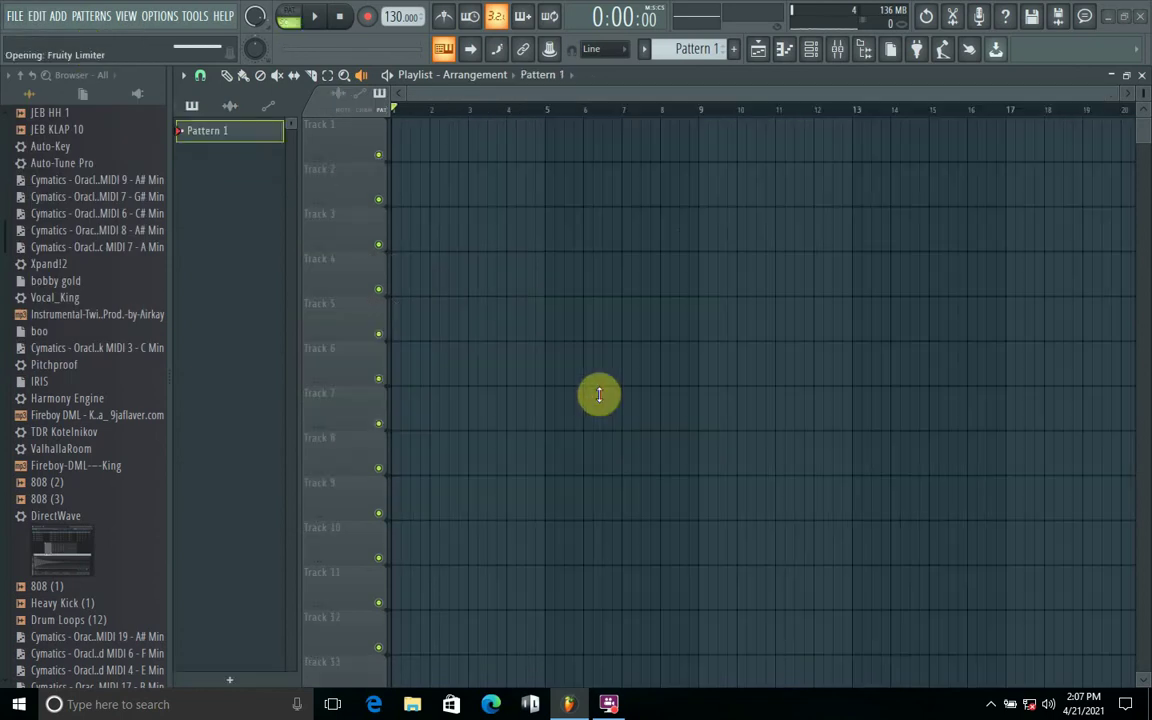
Show the mixer, shift it slightly over the playlist, and show the channel rack.
click(837, 52)
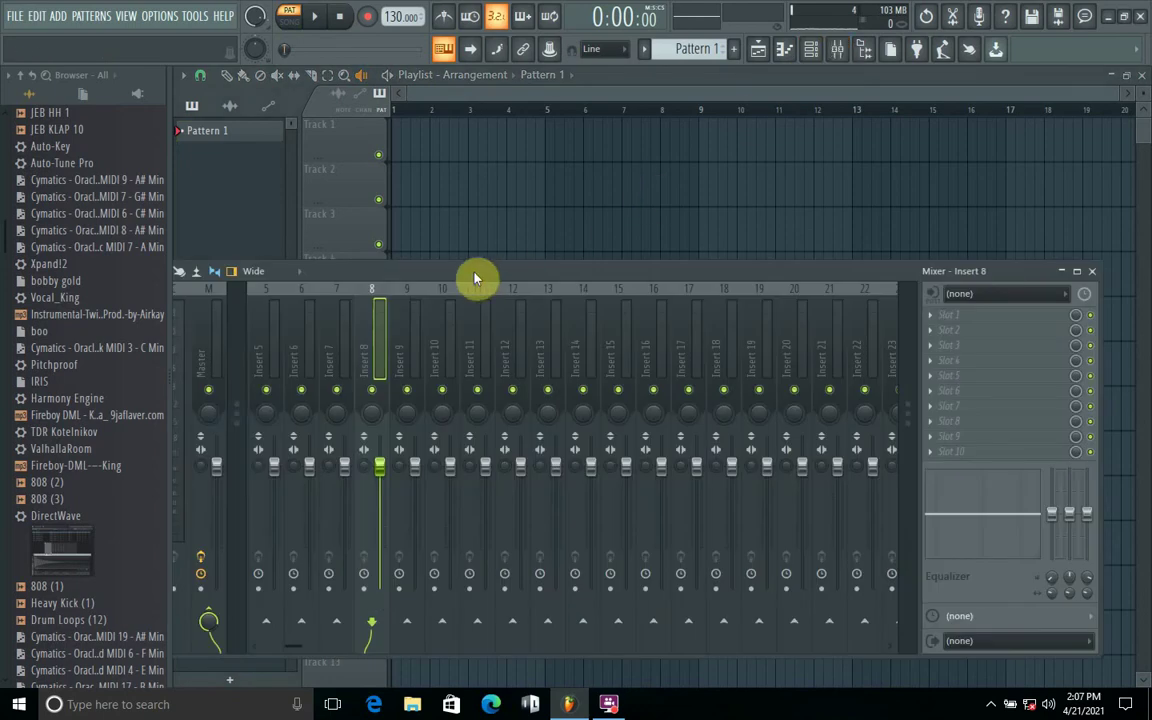
drag(522, 272, 683, 124)
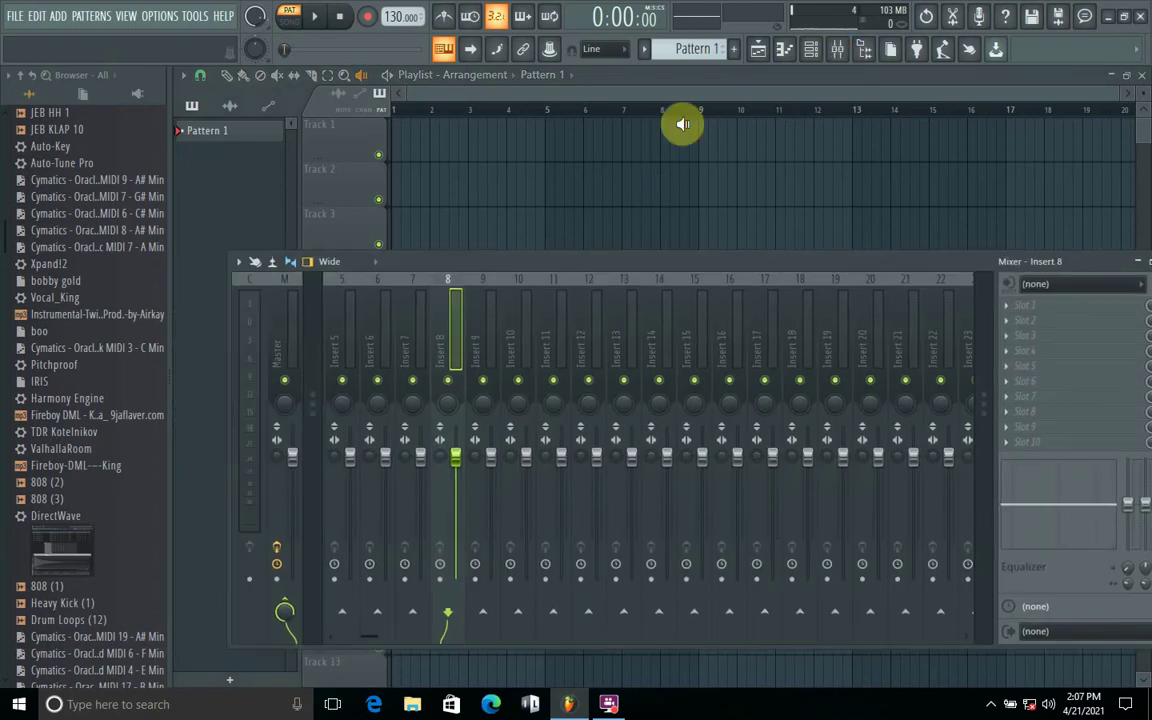
click(811, 56)
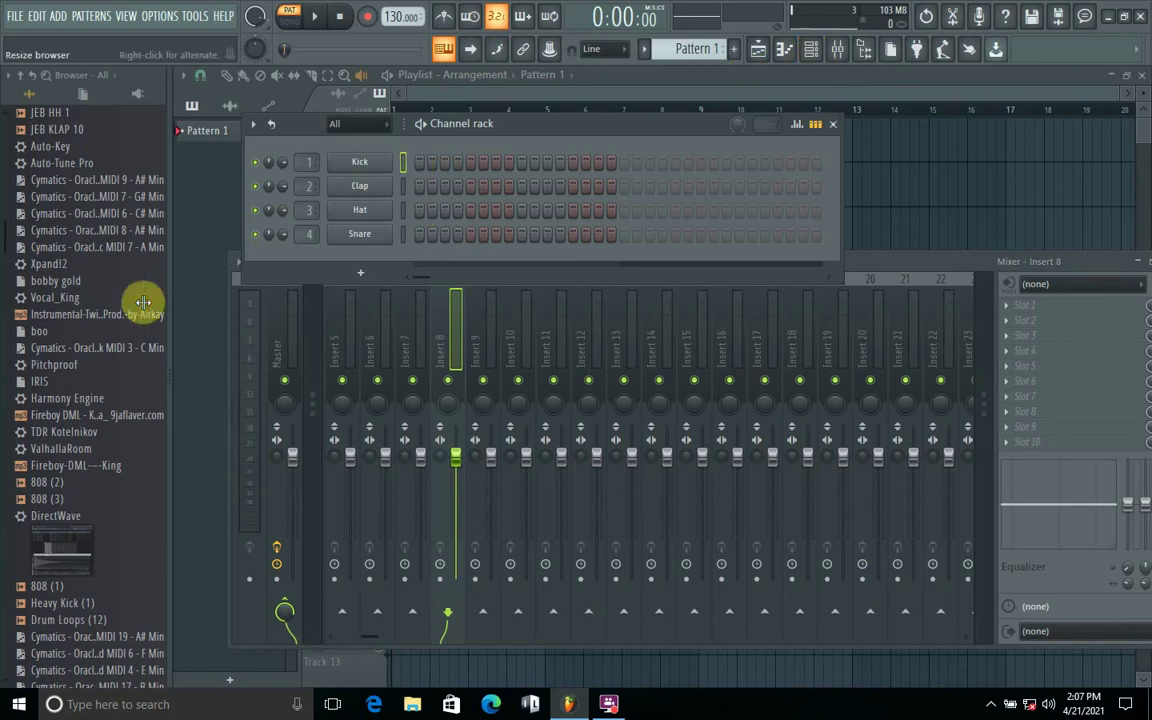
Collapse the Recent files folder in the browser so only the main folders are listed.
drag(8, 216, 22, 655)
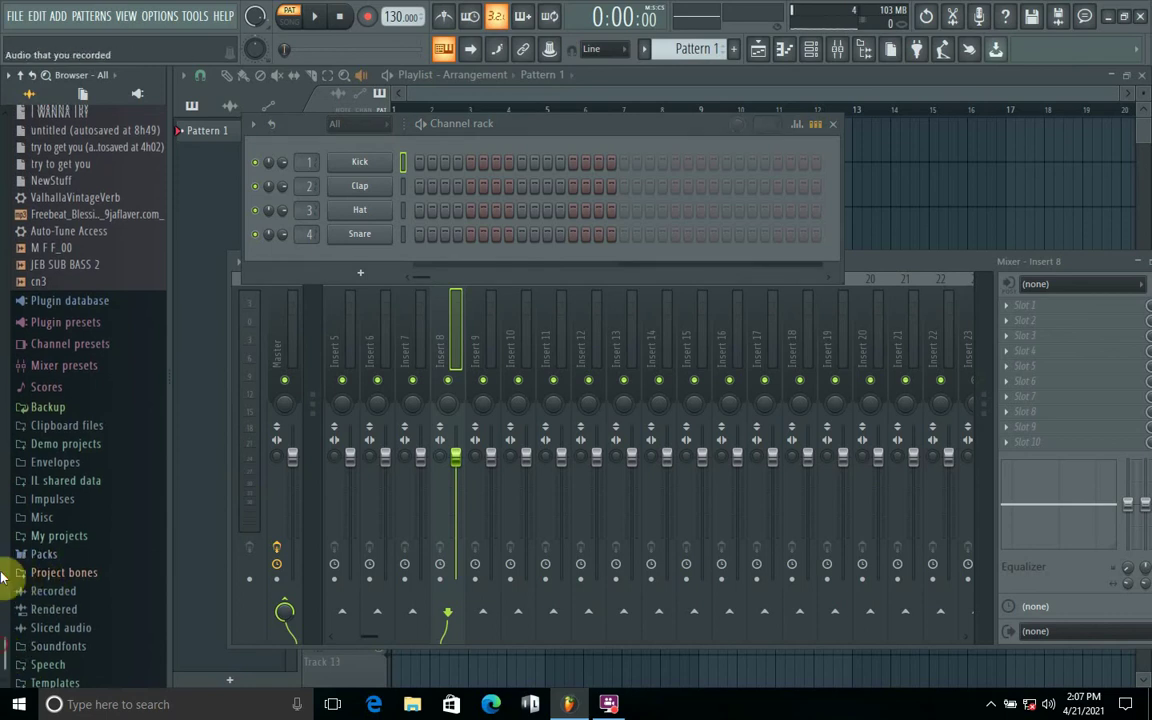
drag(5, 612, 23, 121)
click(41, 136)
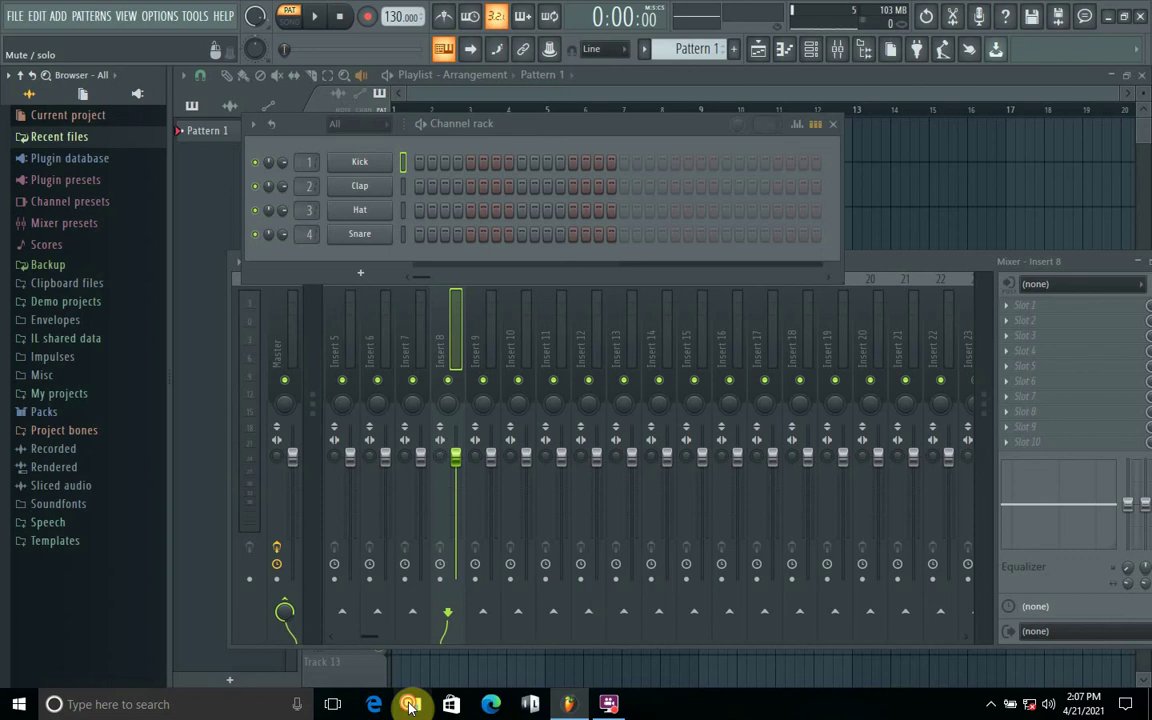
Switch to File Explorer, maximize it, and open the Image-Line folder in Program Files on the Windows 10 (C:) drive.
click(410, 706)
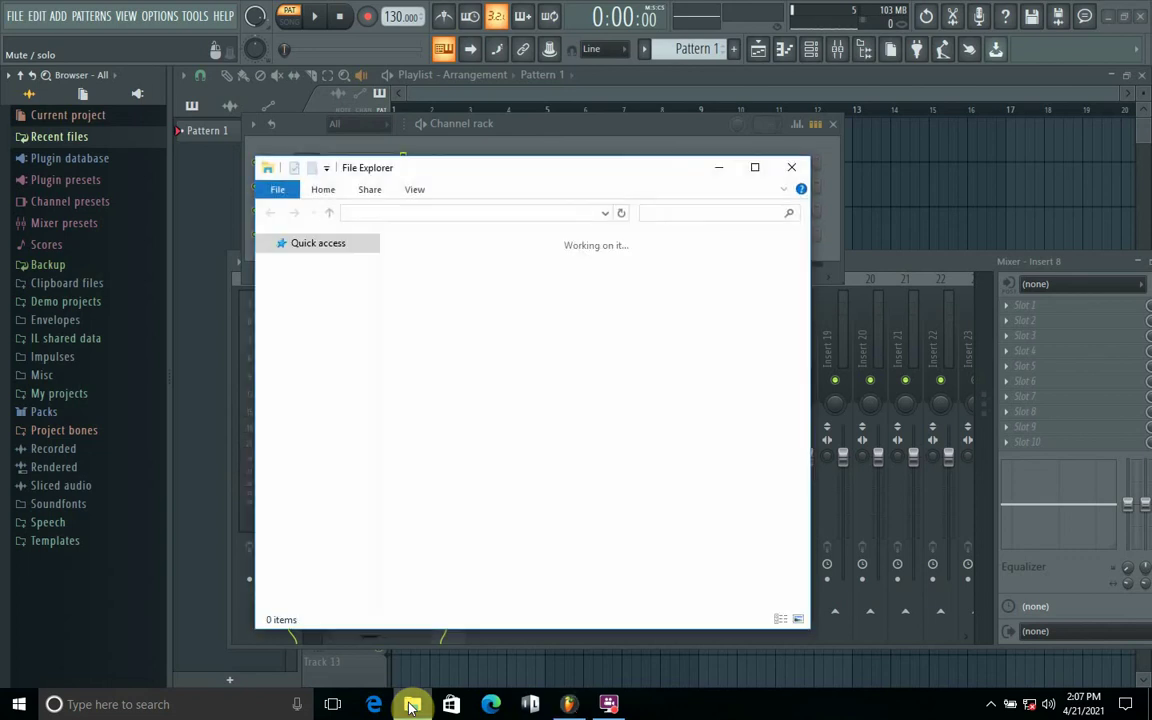
click(754, 170)
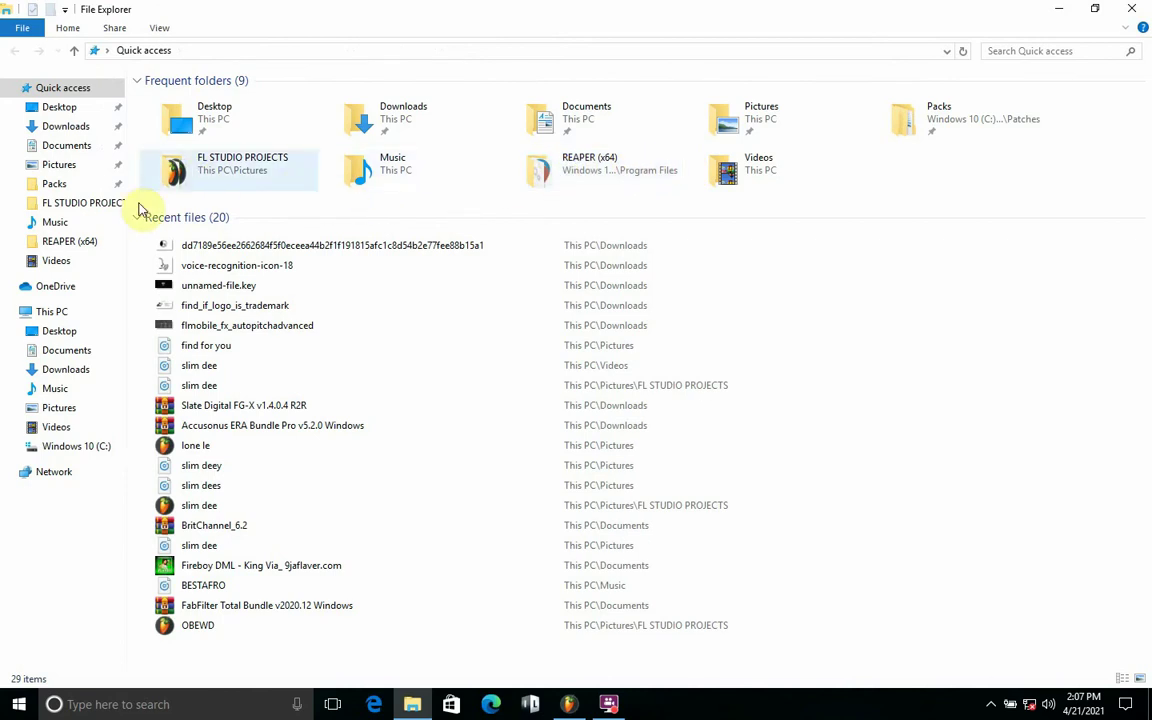
click(46, 316)
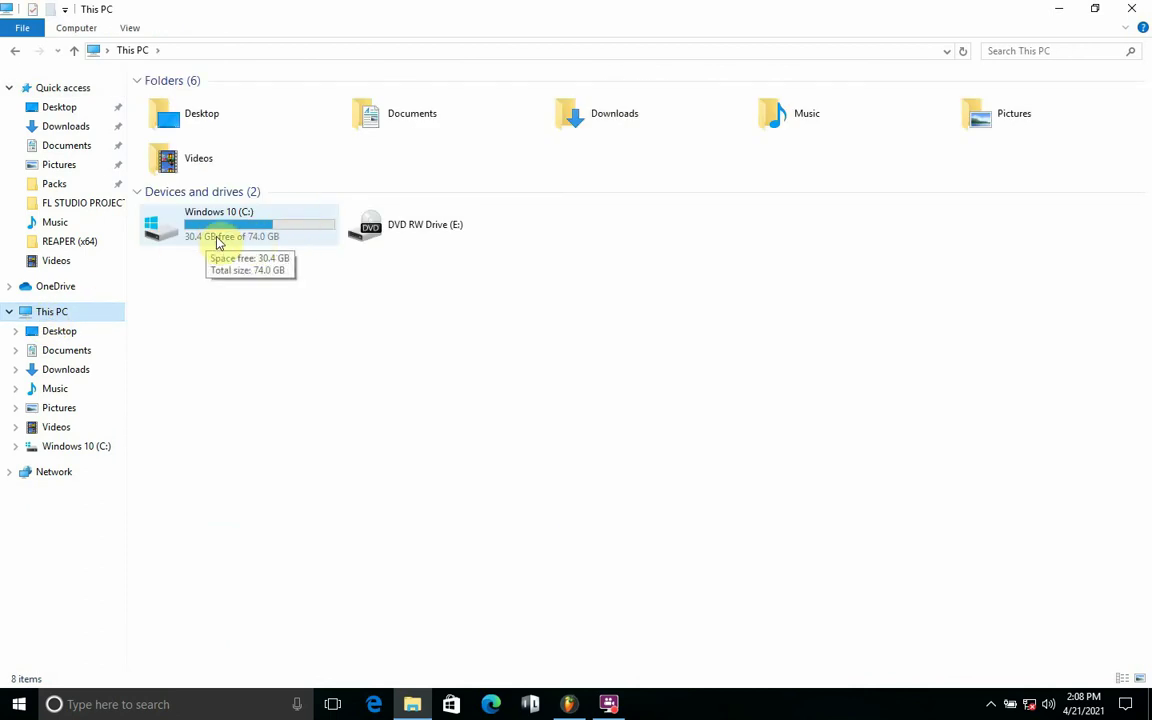
double_click(244, 232)
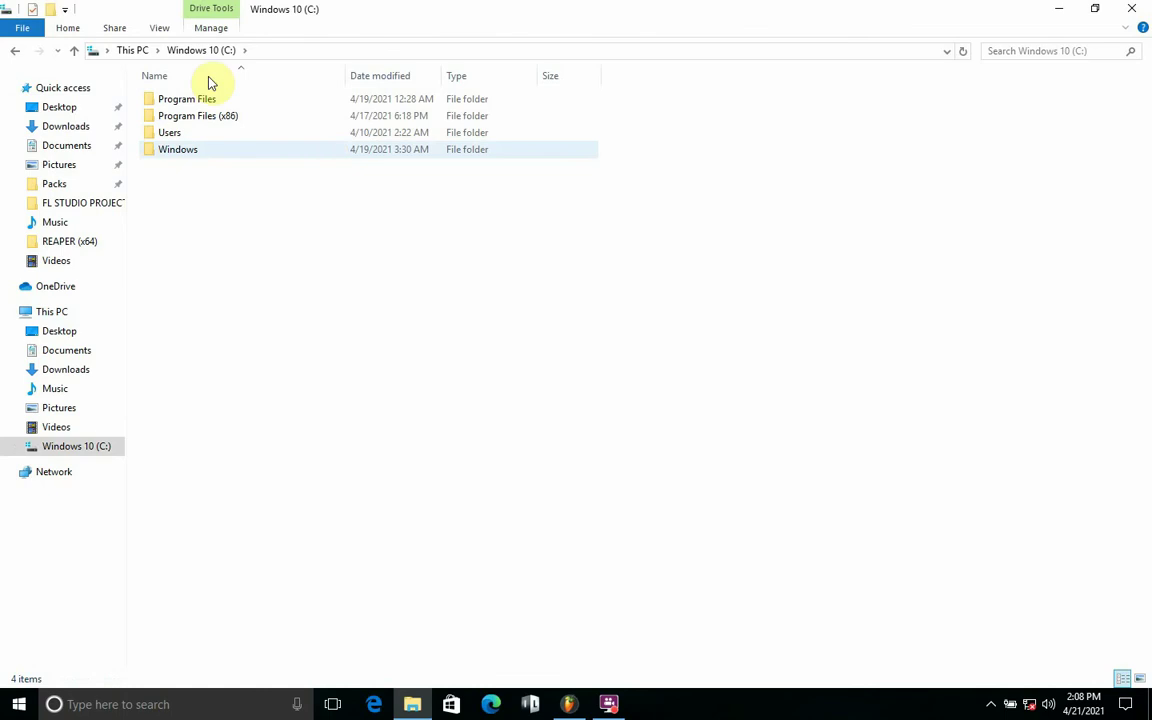
click(175, 105)
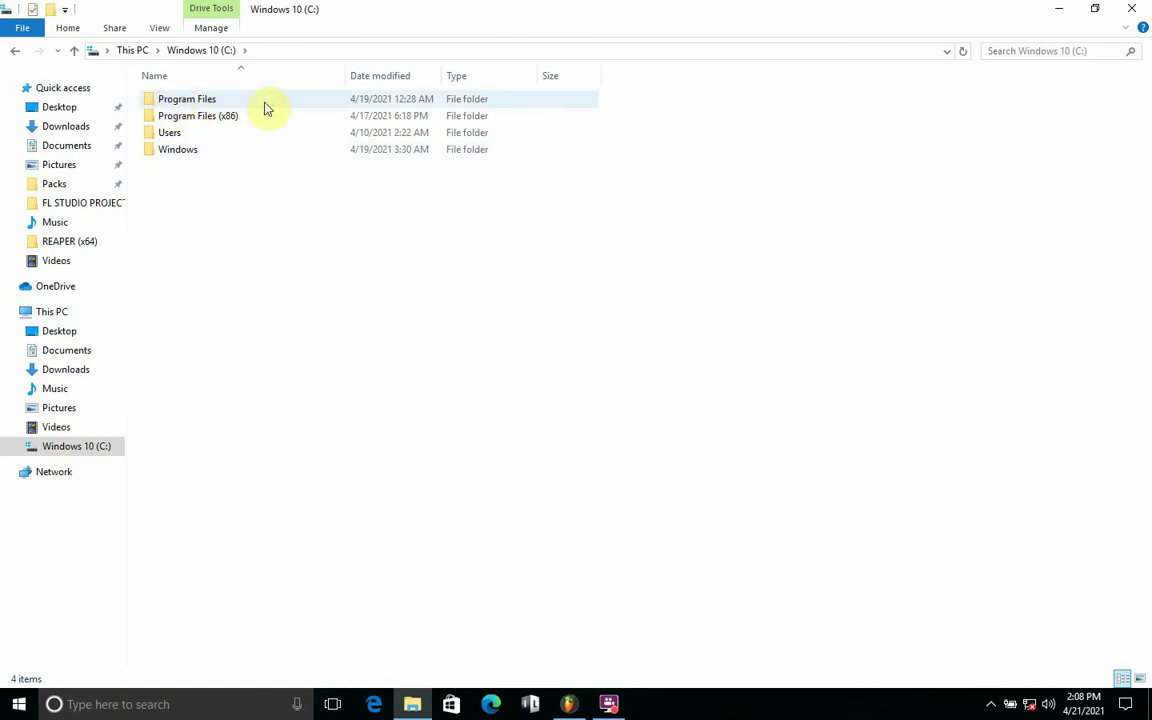
double_click(202, 105)
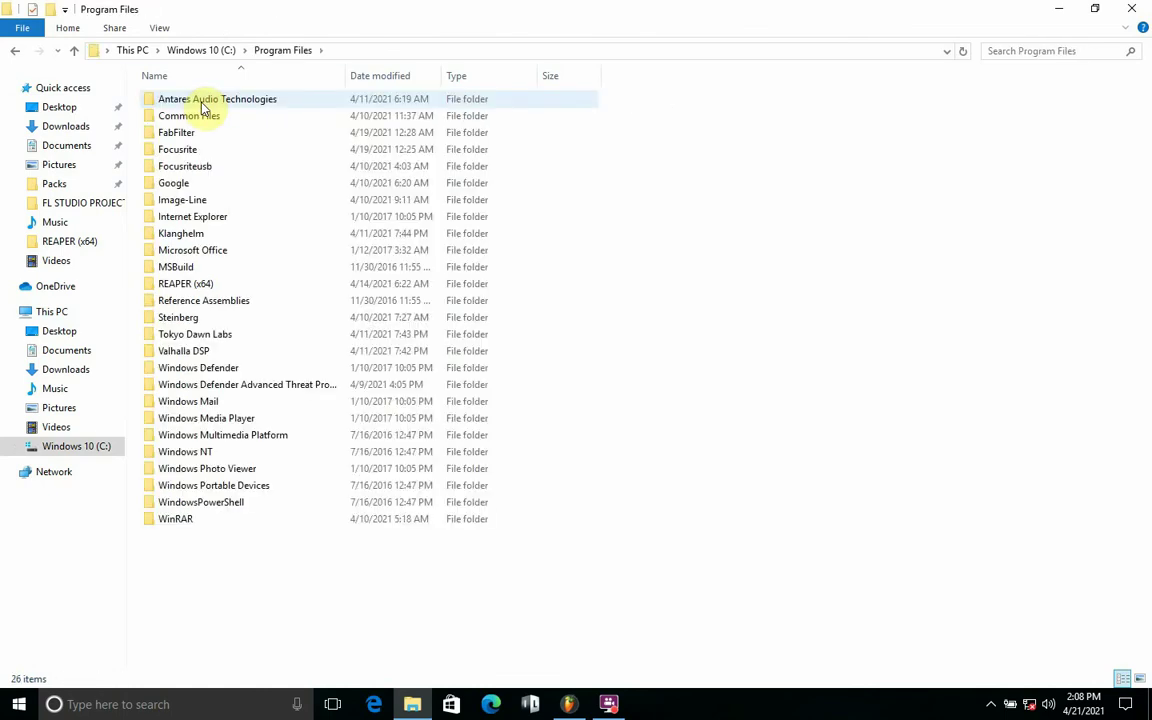
double_click(195, 200)
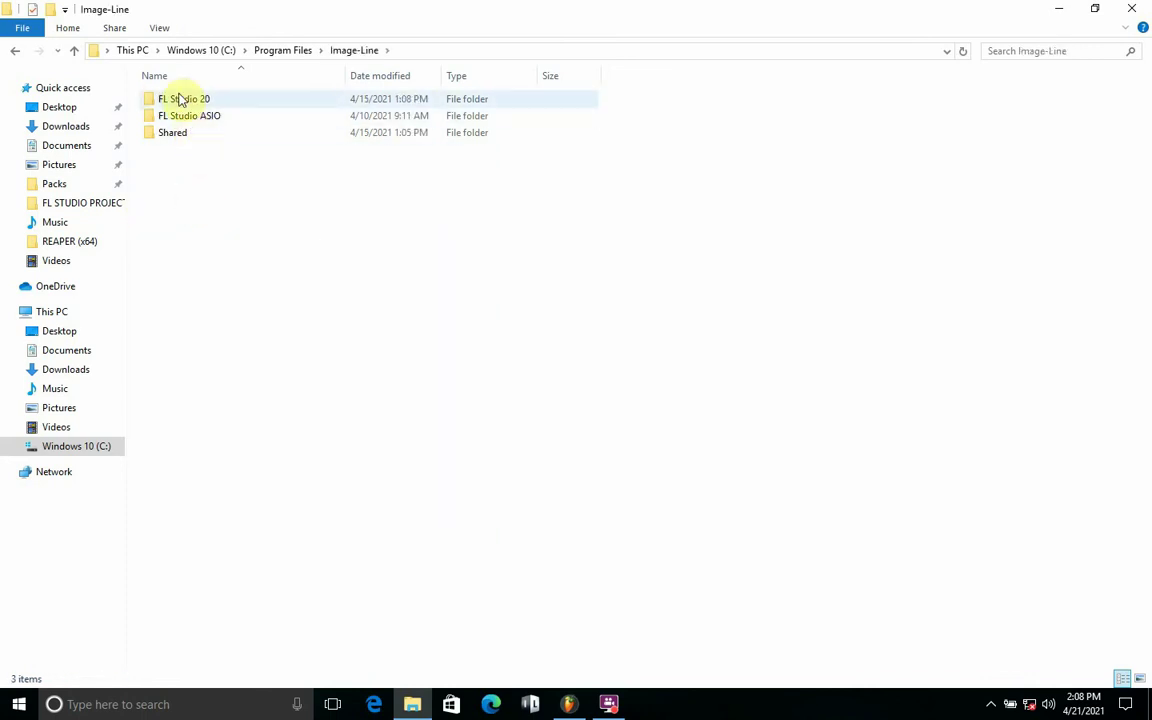
Open the Legacy sound folder under FL Studio 20, following Data, Patches and Packs.
double_click(229, 101)
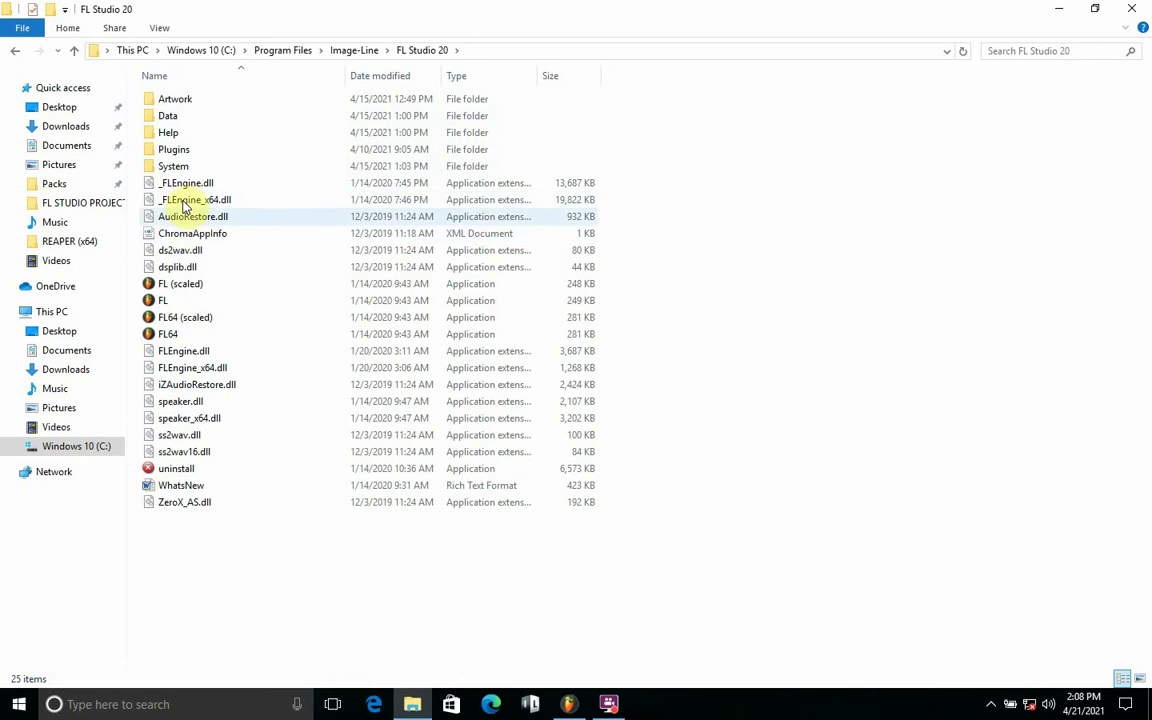
double_click(167, 118)
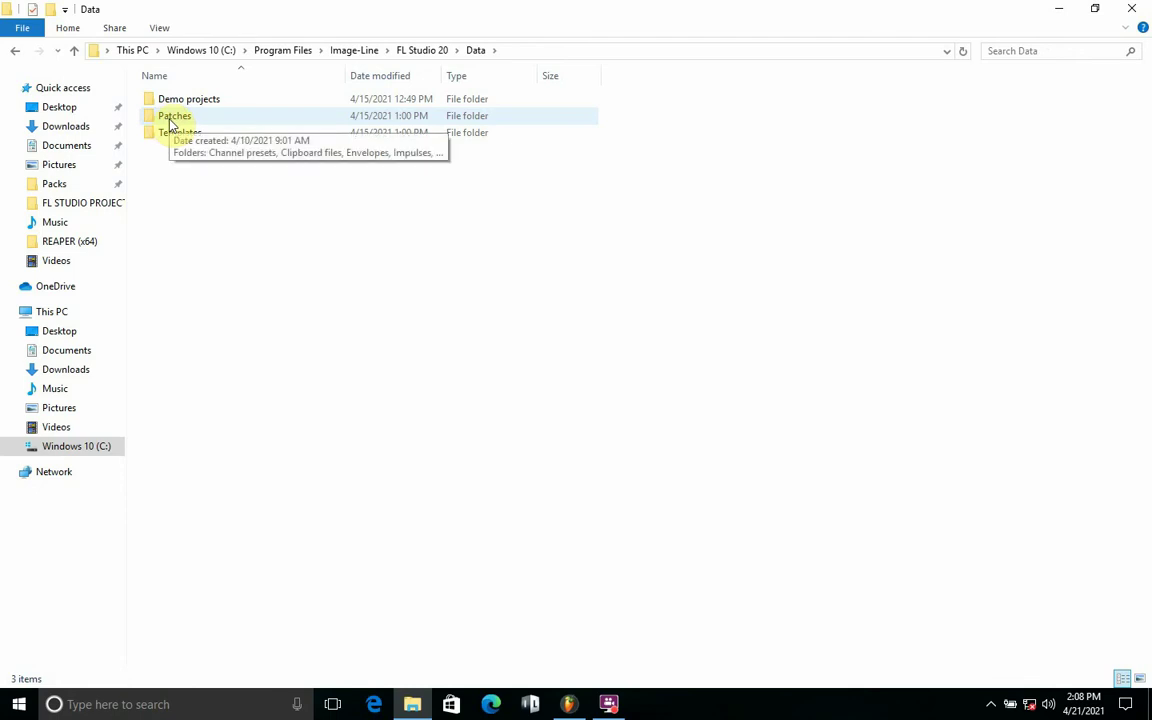
double_click(170, 118)
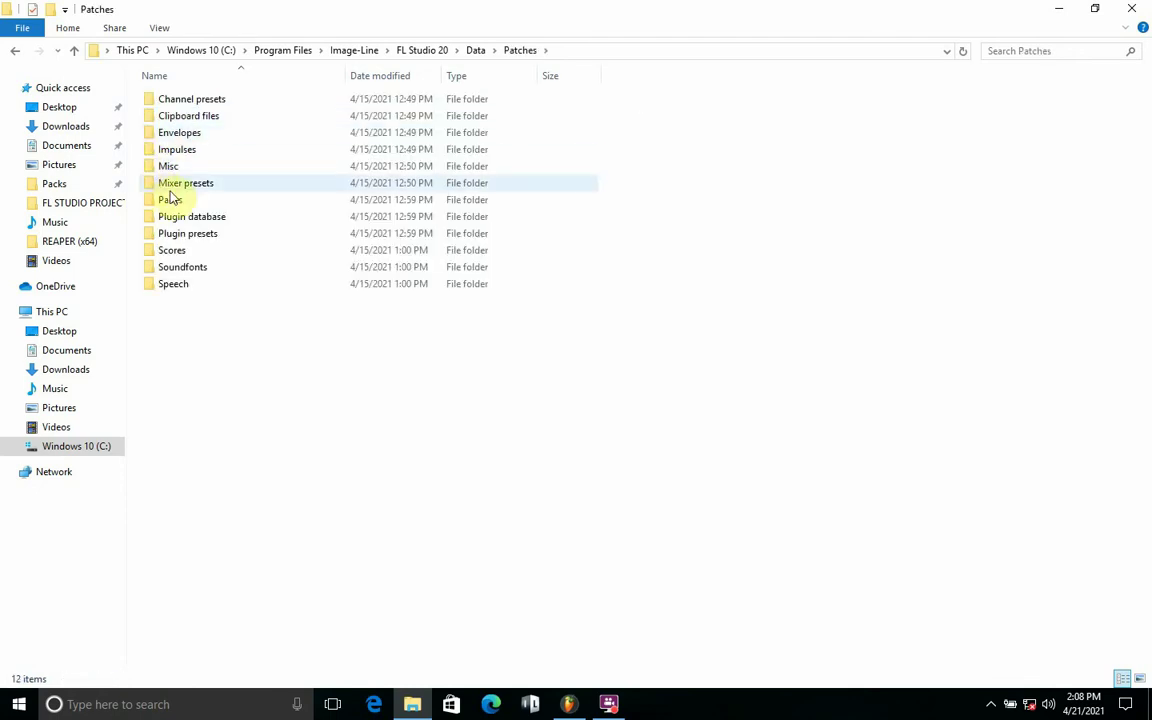
double_click(172, 200)
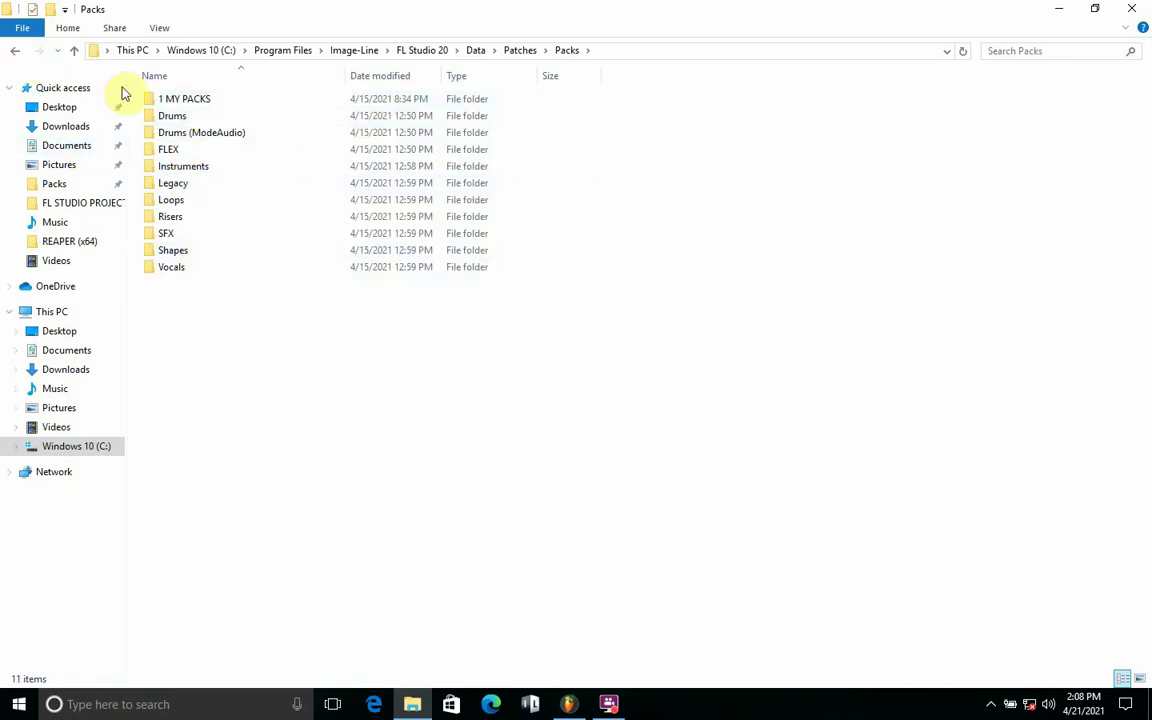
double_click(171, 188)
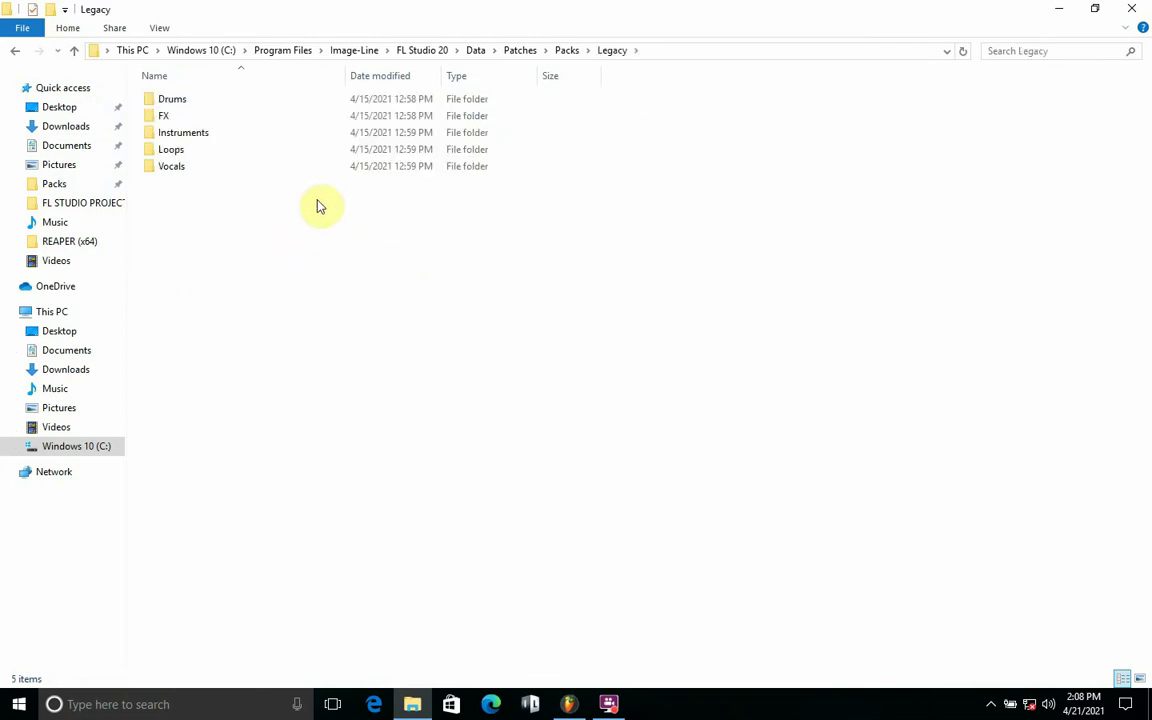
Open the Drum Kit 05 folder inside Drums and Kits of the Legacy pack.
double_click(214, 104)
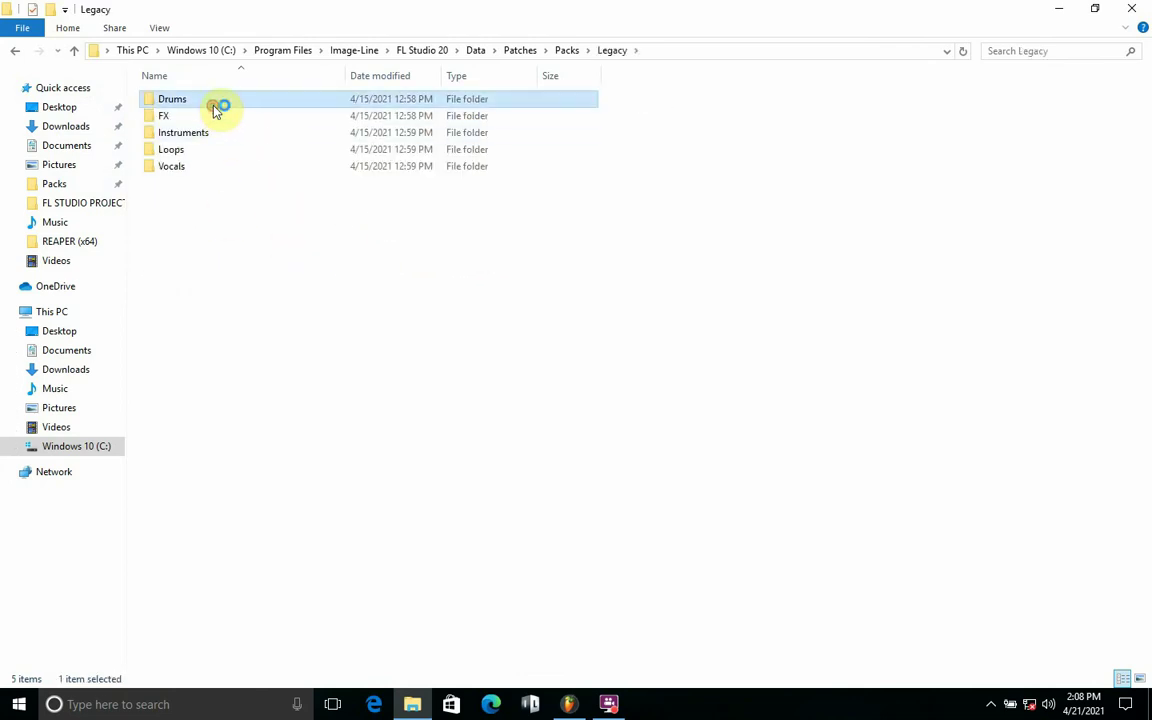
double_click(233, 155)
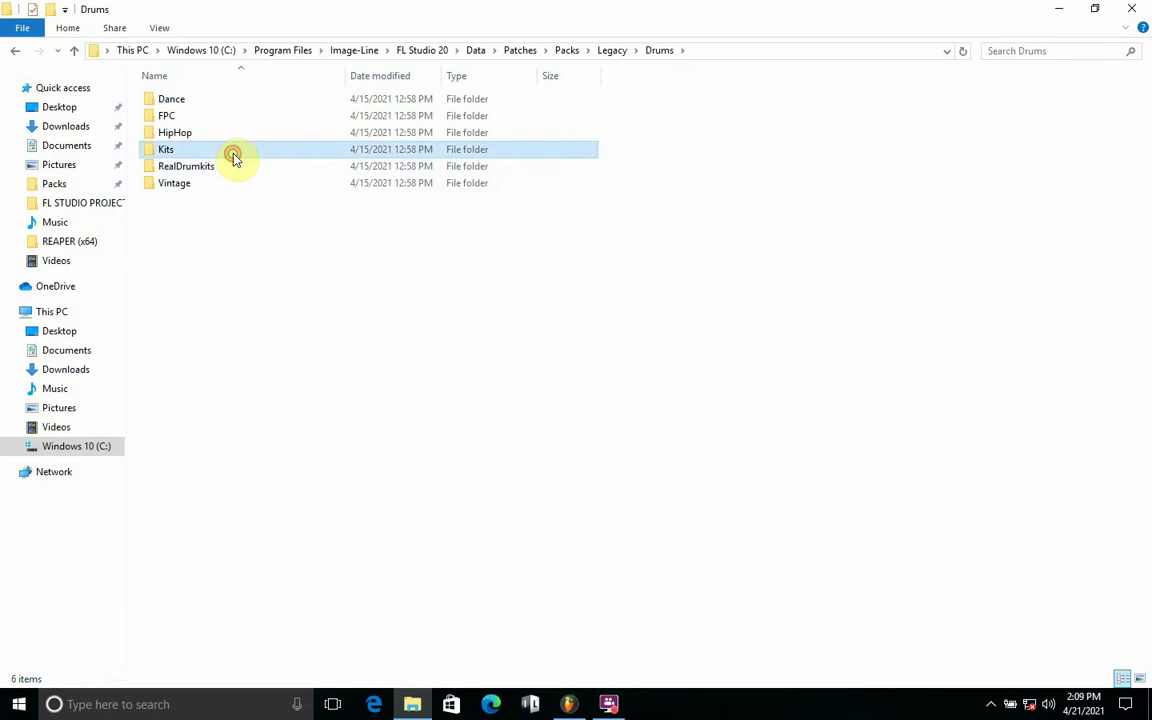
double_click(219, 168)
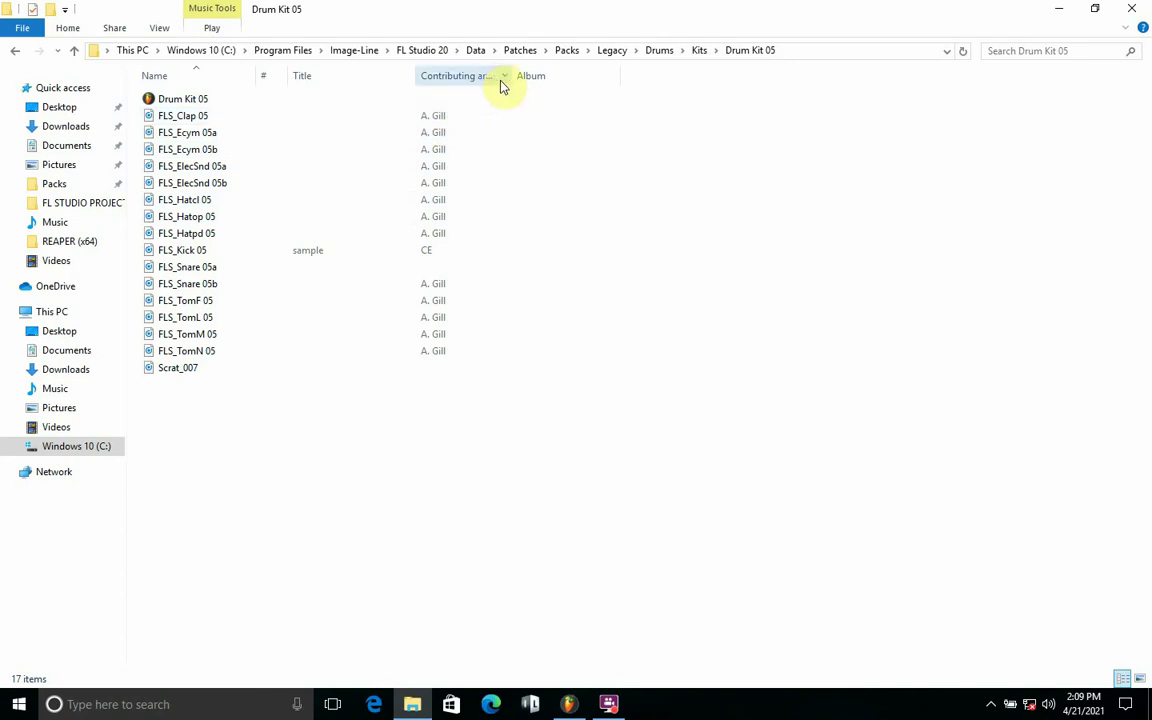
Try to play the FLS_Hatcl 05 sample in Groove Music and close the player.
click(243, 205)
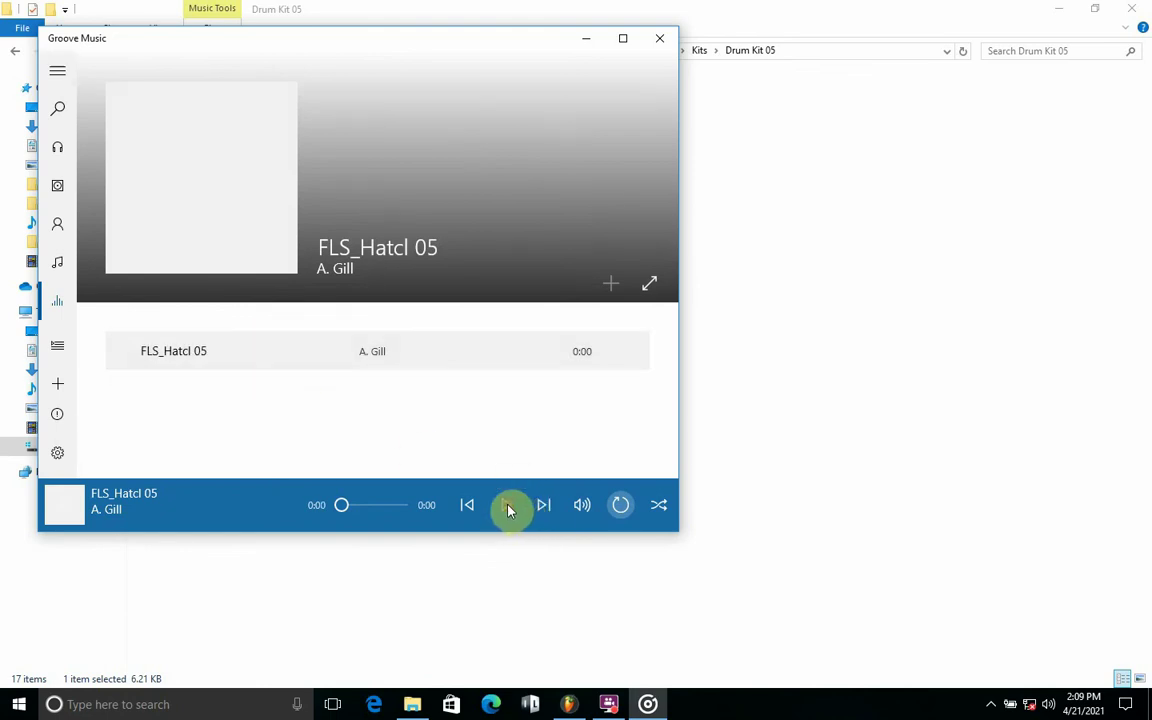
click(508, 510)
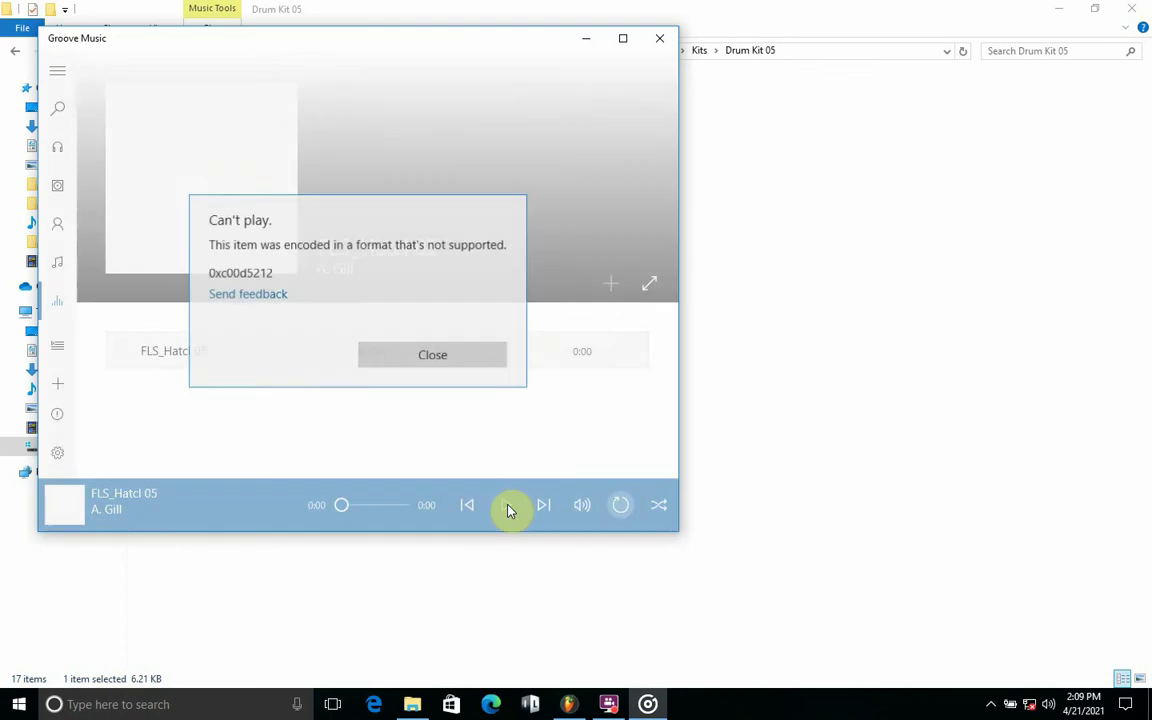
click(432, 355)
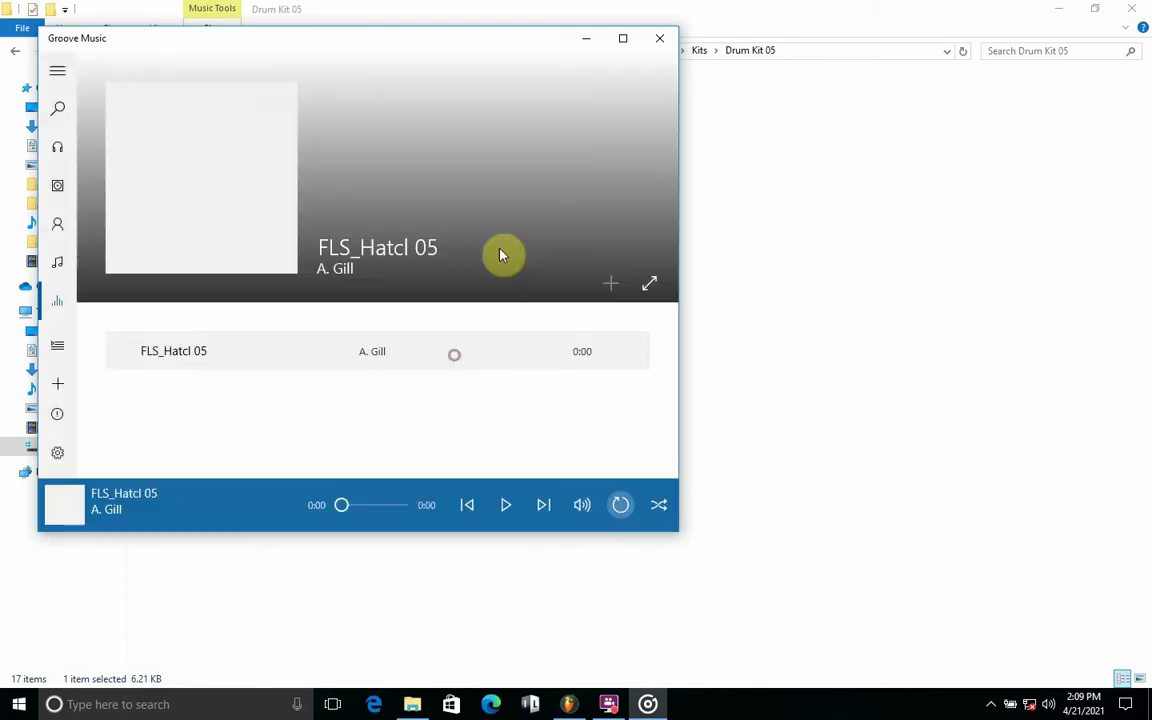
click(659, 40)
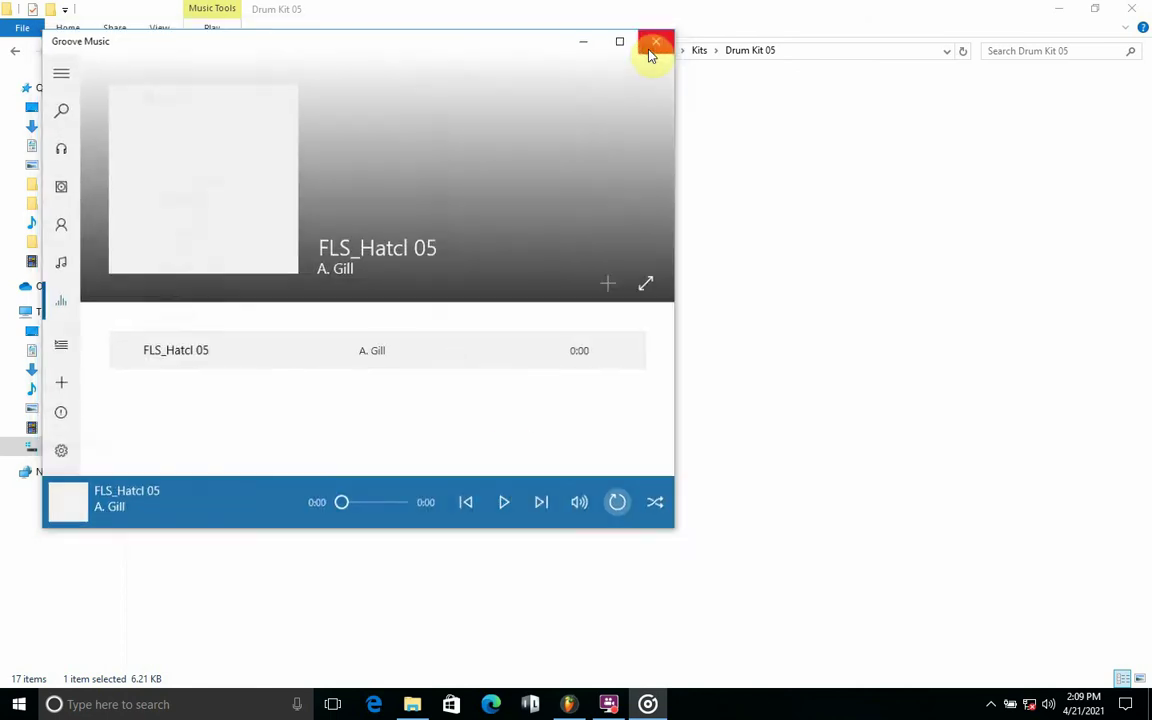
Return to the Packs folder and create a new folder in it named "hip hop packs".
click(16, 50)
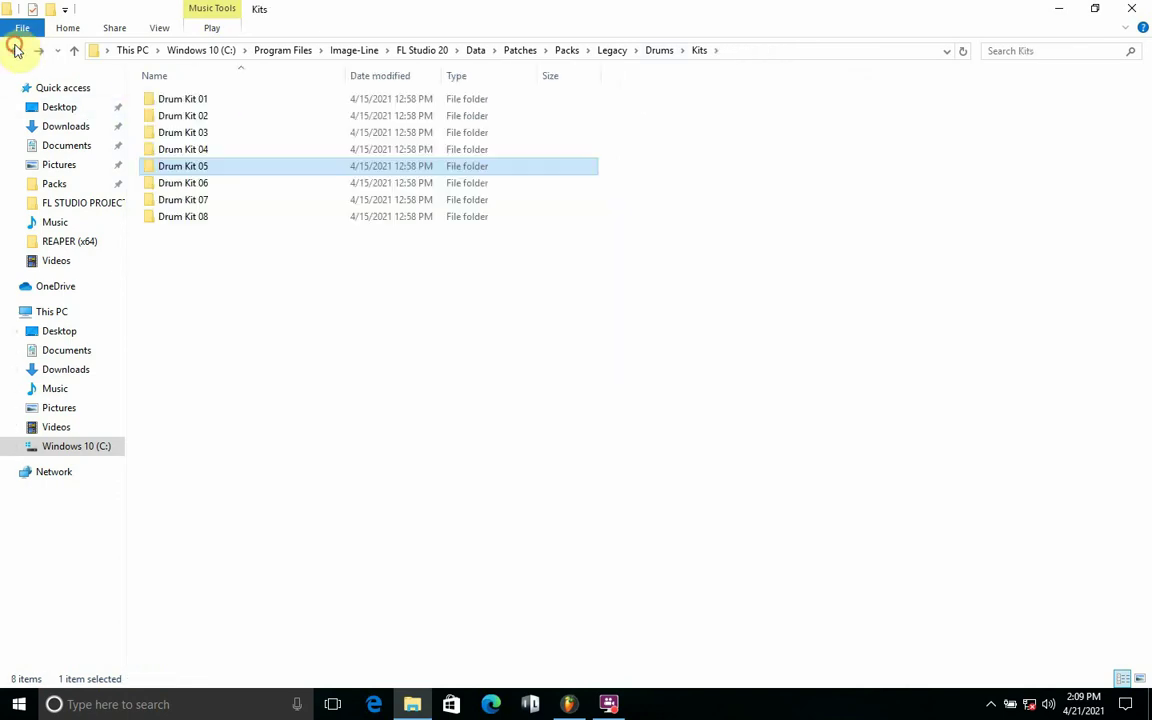
click(16, 50)
click(16, 50)
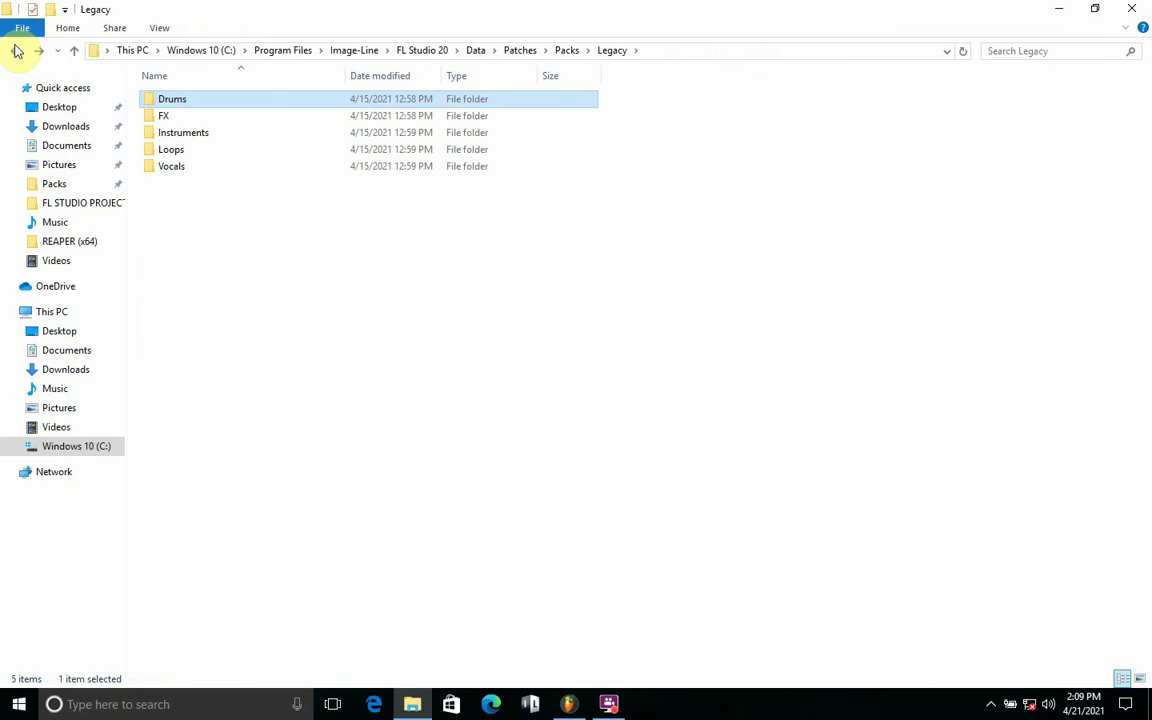
click(16, 50)
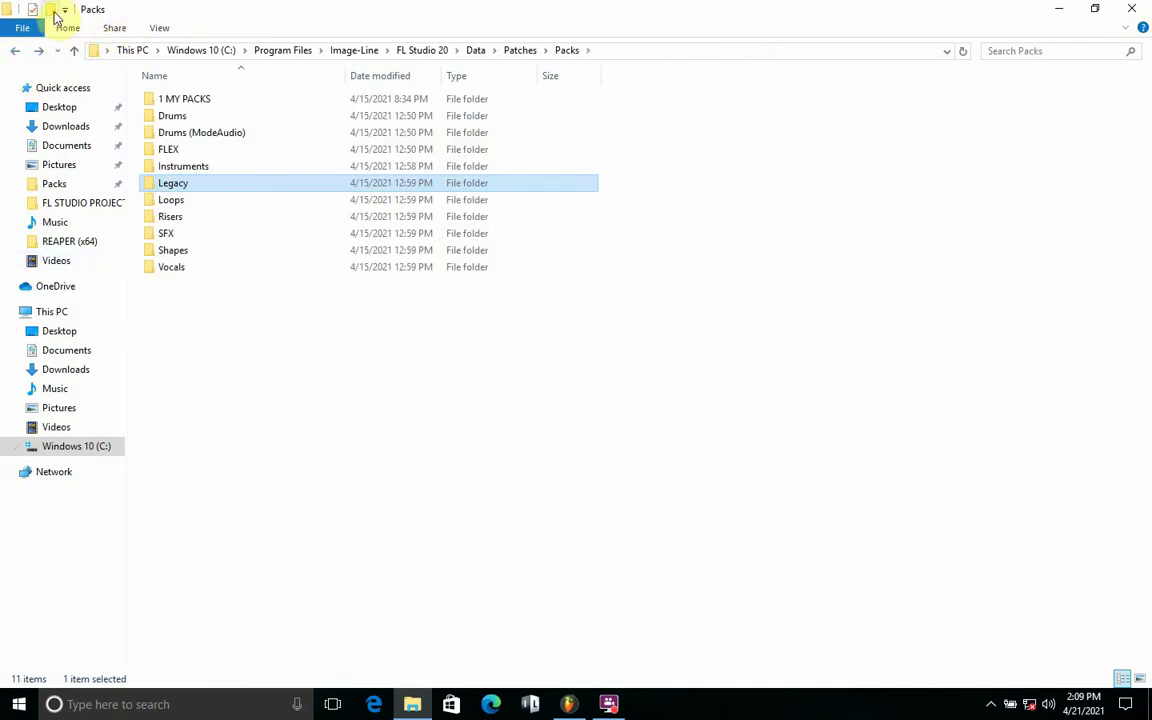
right_click(223, 346)
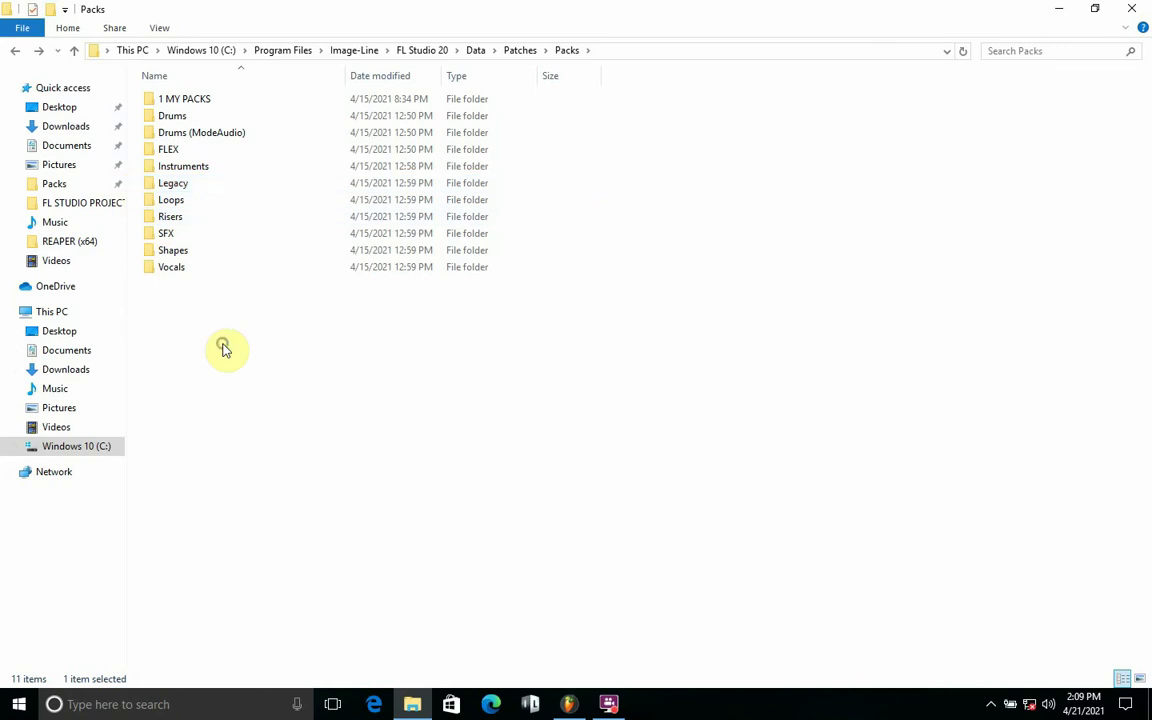
click(180, 310)
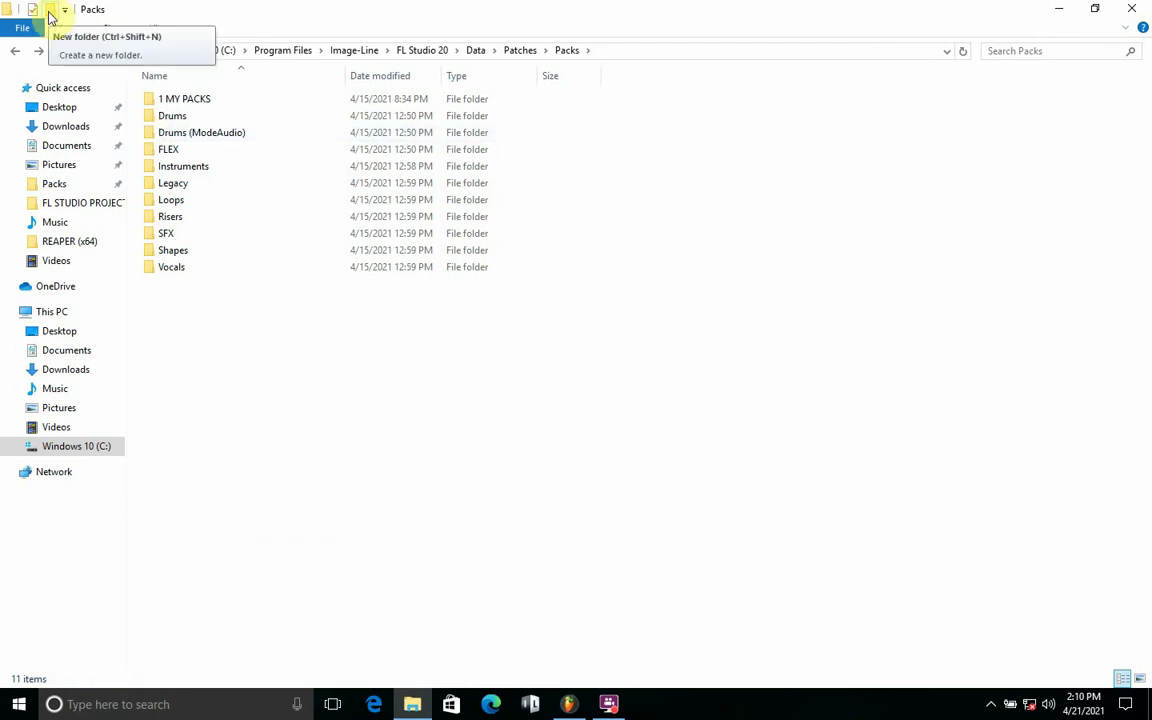
click(50, 16)
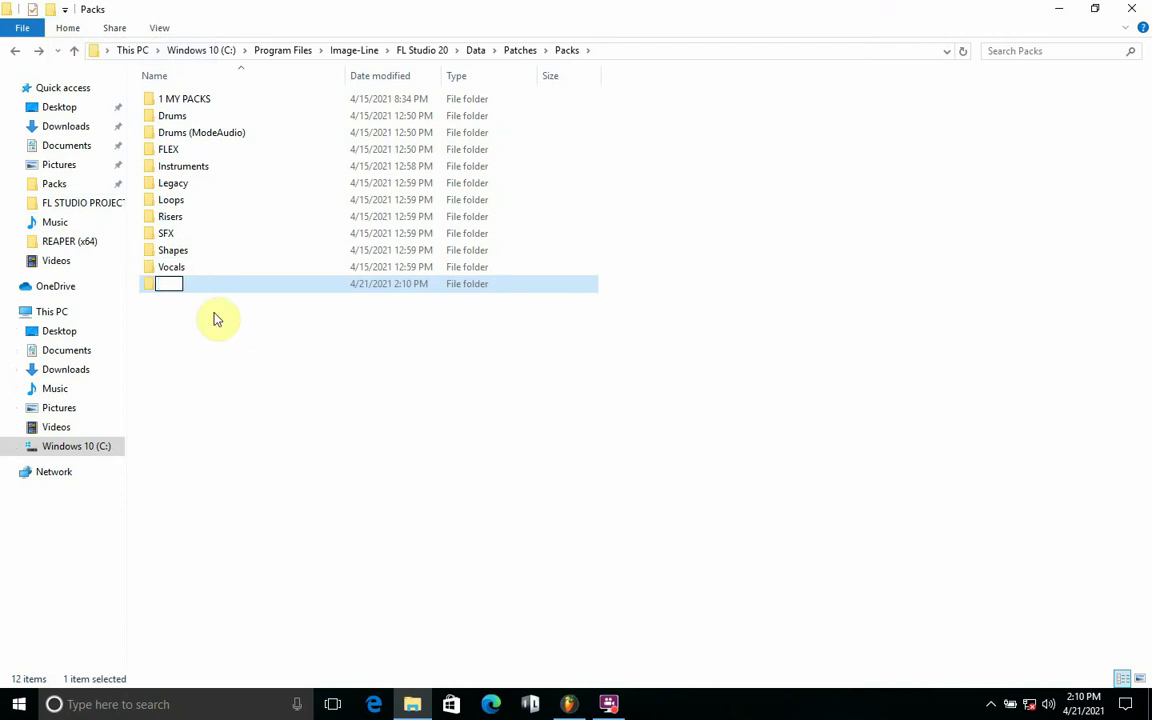
text(hip hop packs)
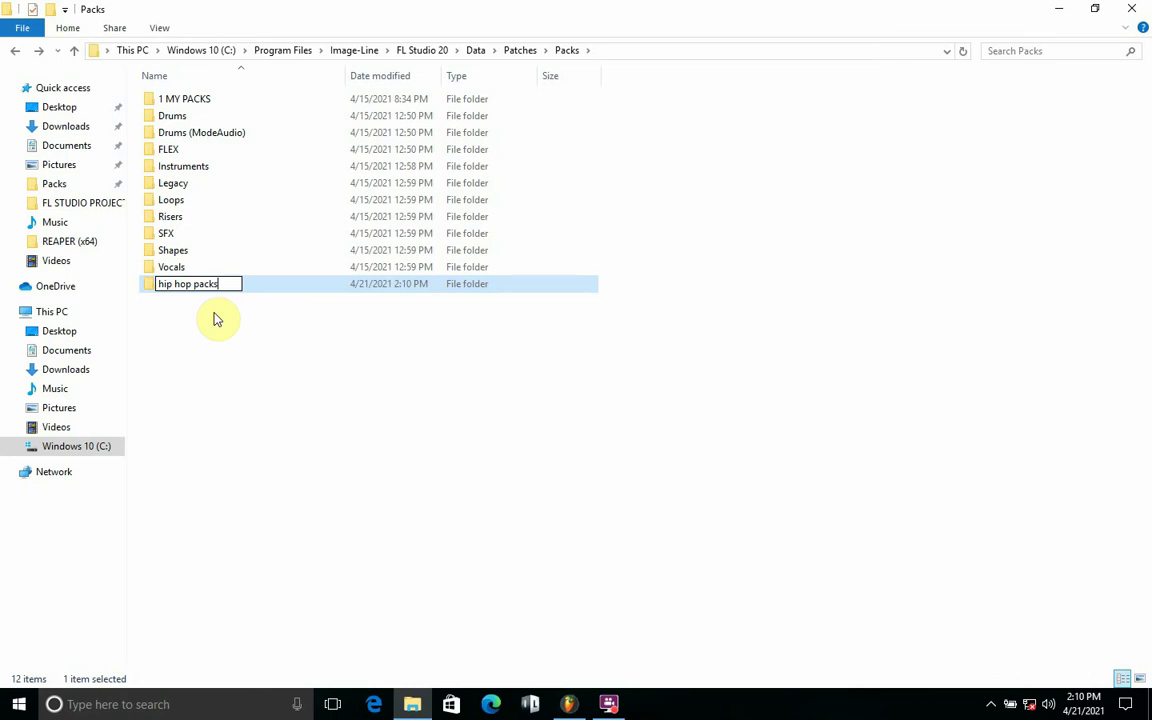
click(275, 325)
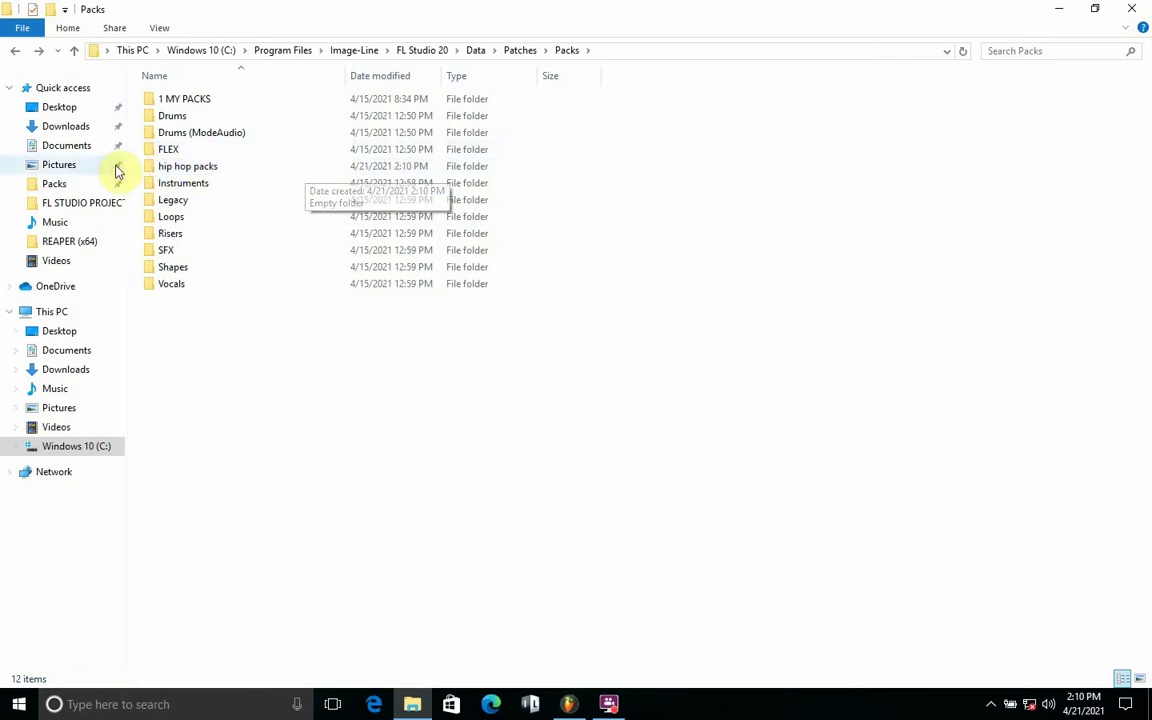
Open 1 MY PACKS and examine the contents of its 1 my preset, A.S PRESENT VOL.1, AFRICA DAY FILE and AFROGANG folders.
click(185, 103)
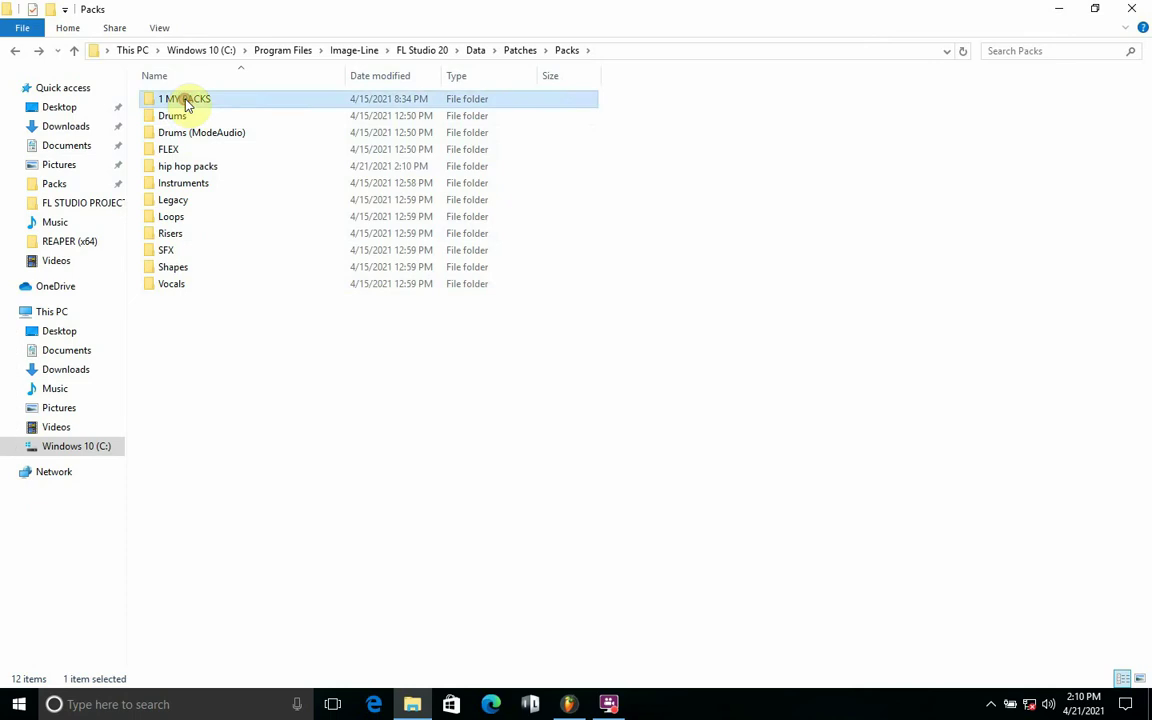
double_click(185, 103)
click(183, 103)
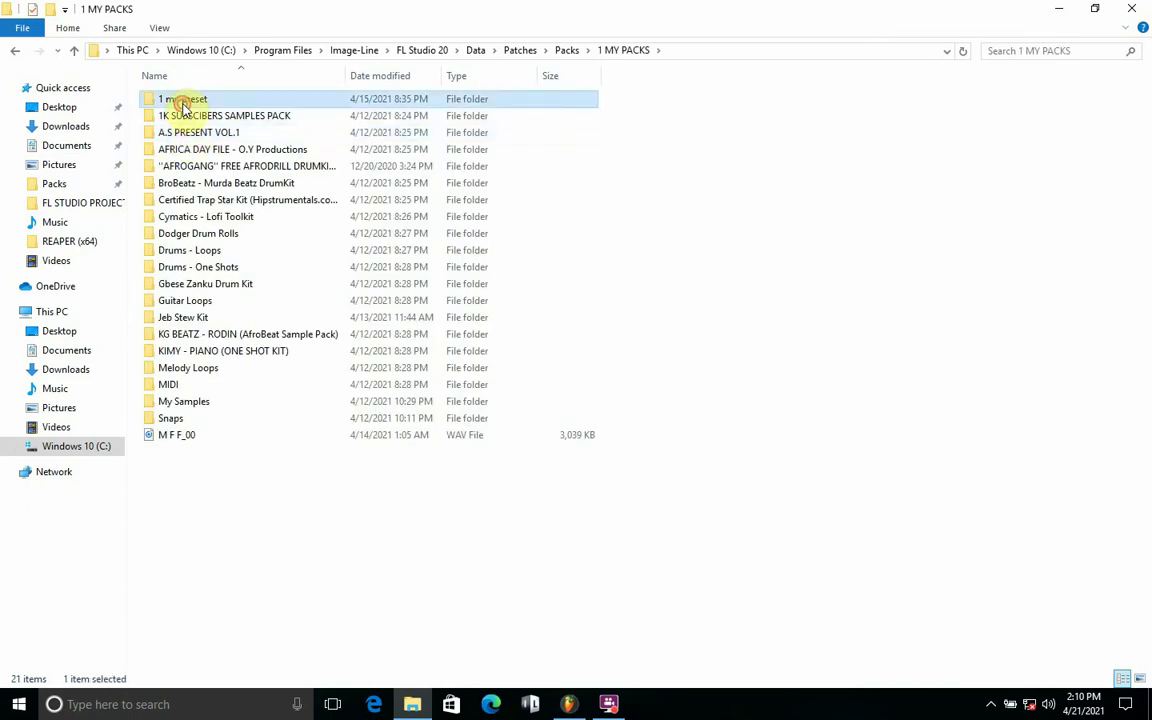
double_click(183, 101)
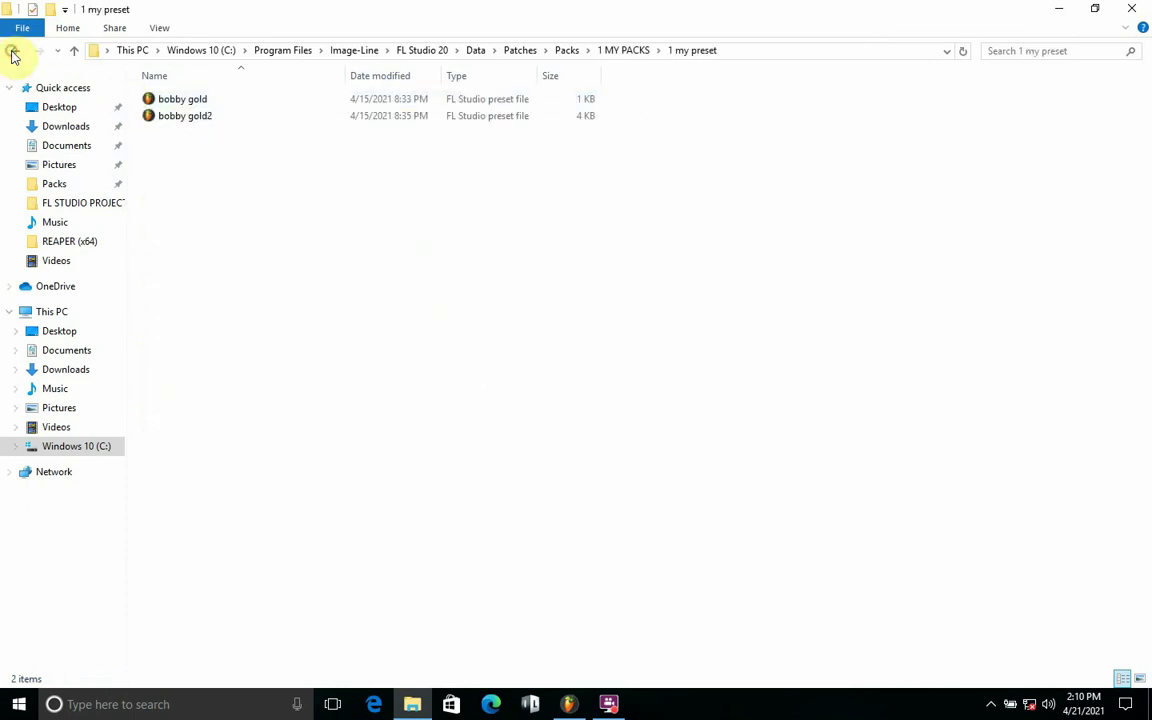
click(12, 52)
double_click(205, 134)
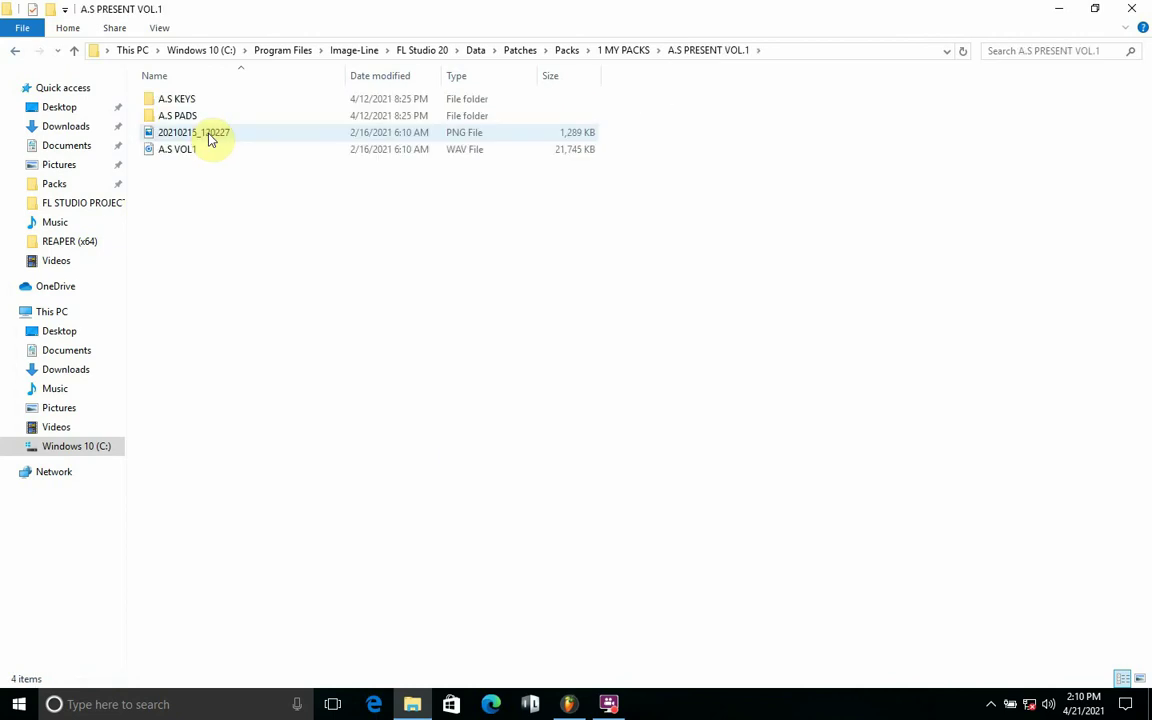
click(15, 52)
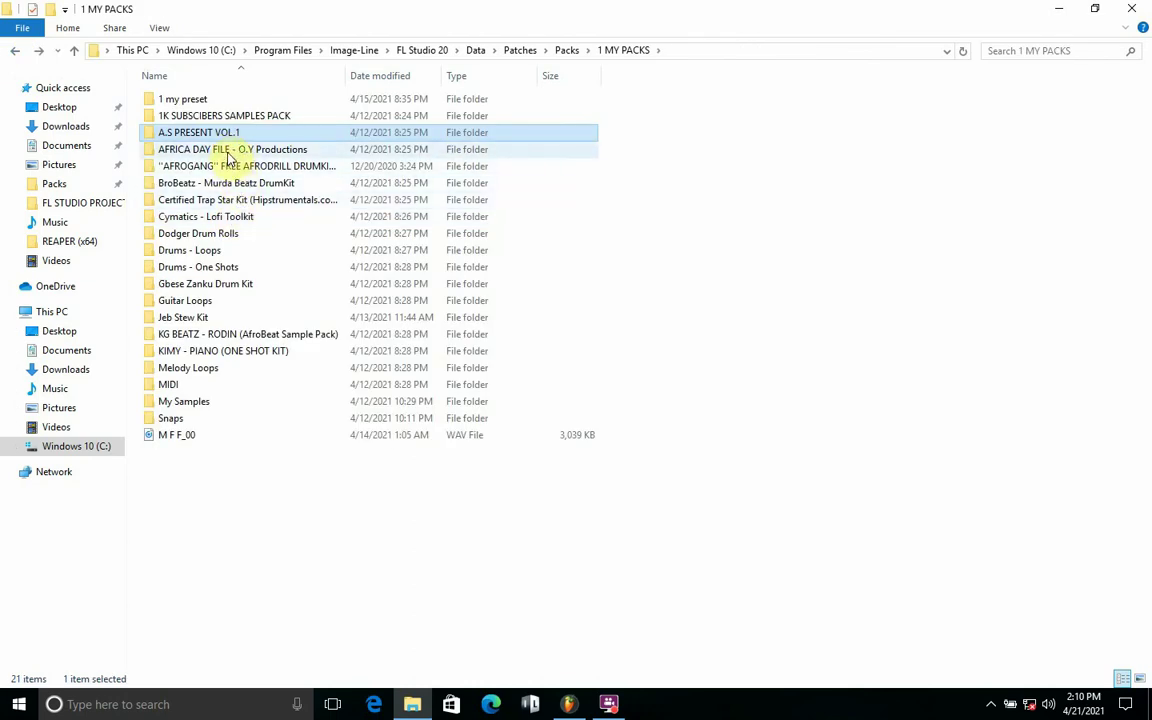
double_click(228, 150)
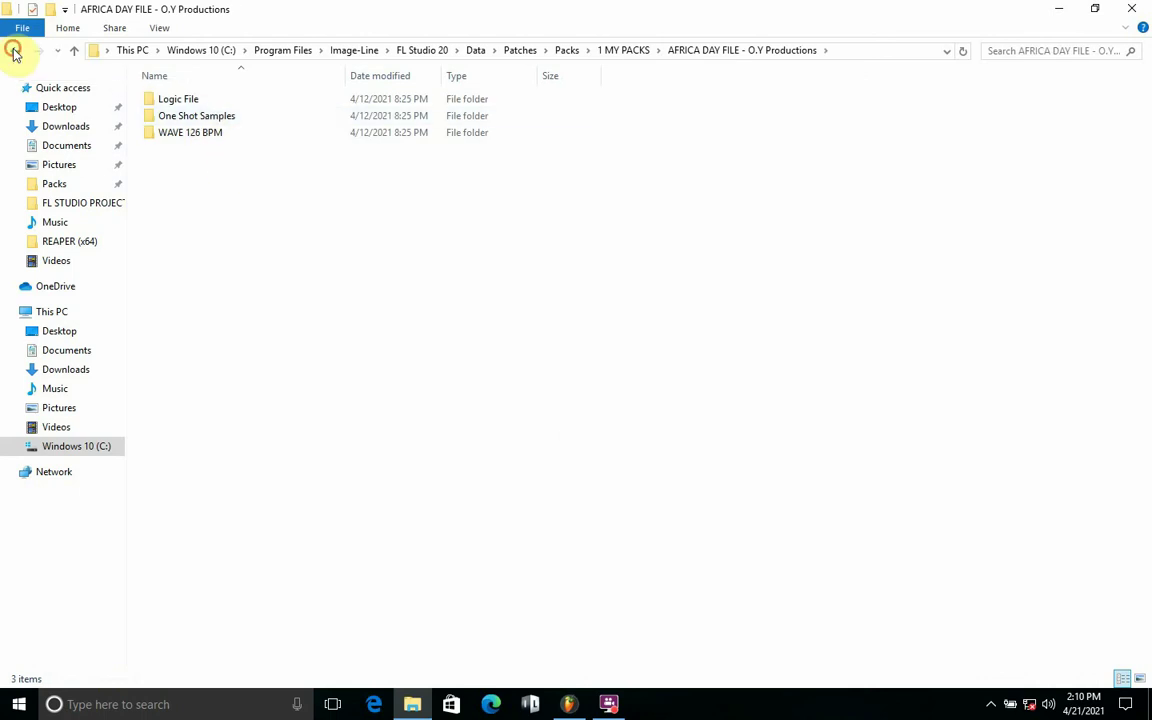
click(15, 52)
double_click(224, 167)
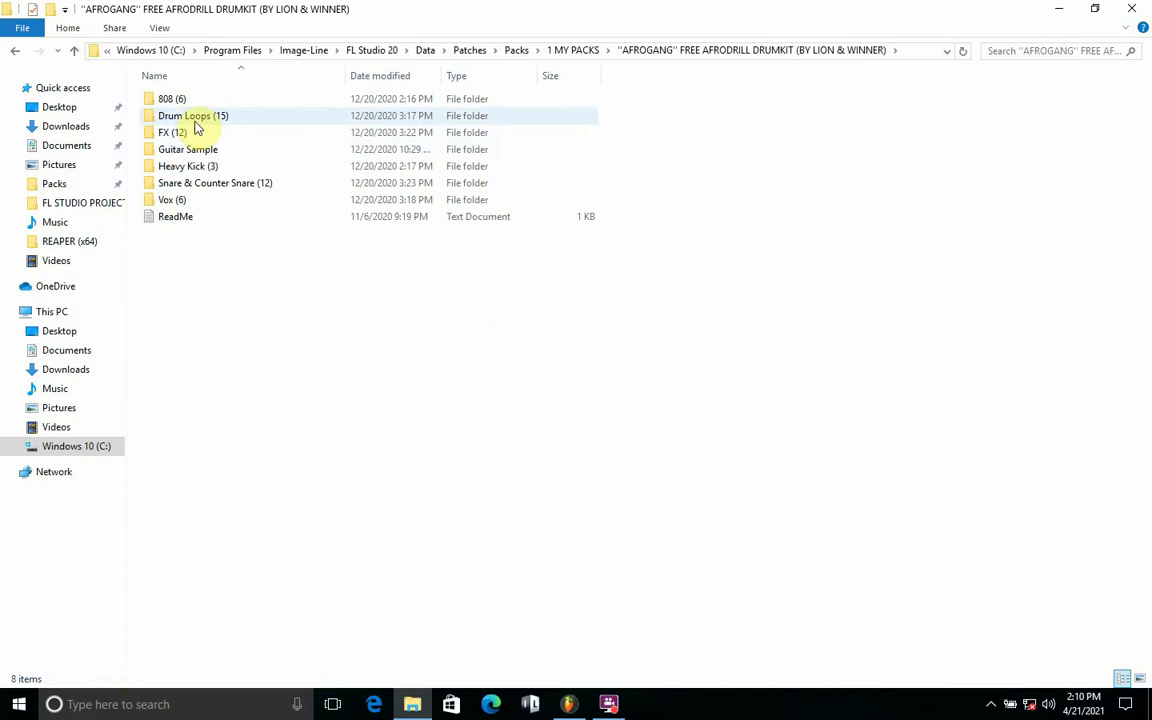
click(15, 50)
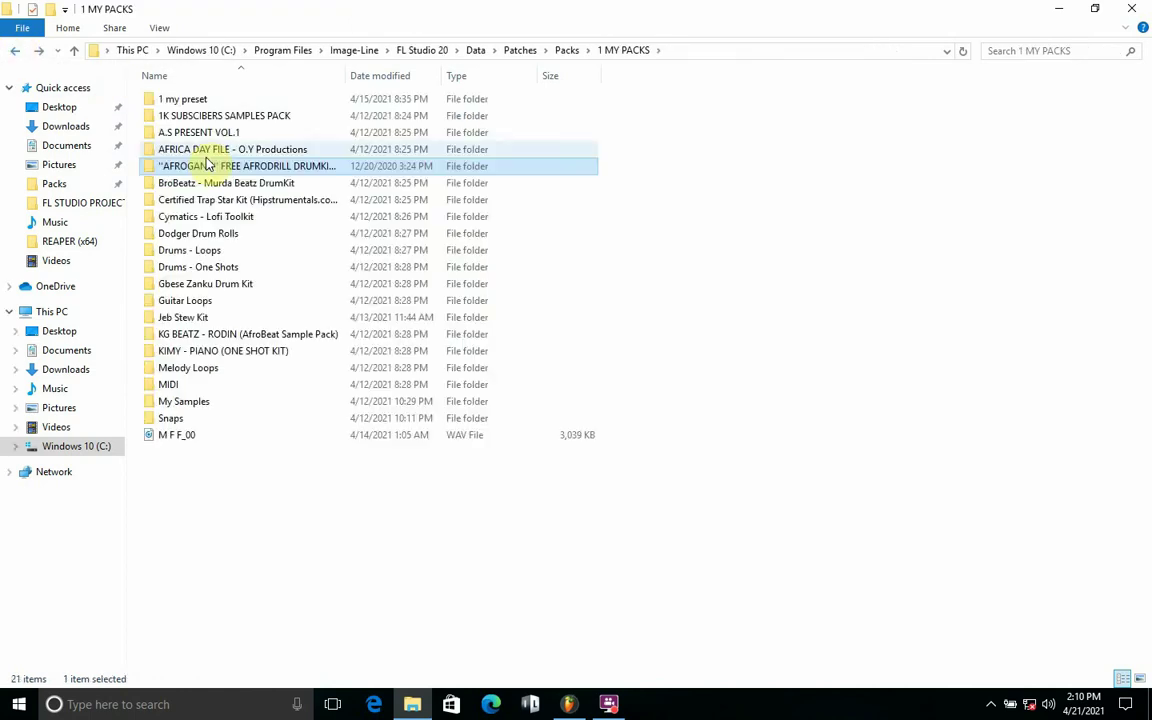
Copy the AFROGANG free afrodrill drumkit folder from 1 MY PACKS into the hip hop packs folder.
right_click(207, 164)
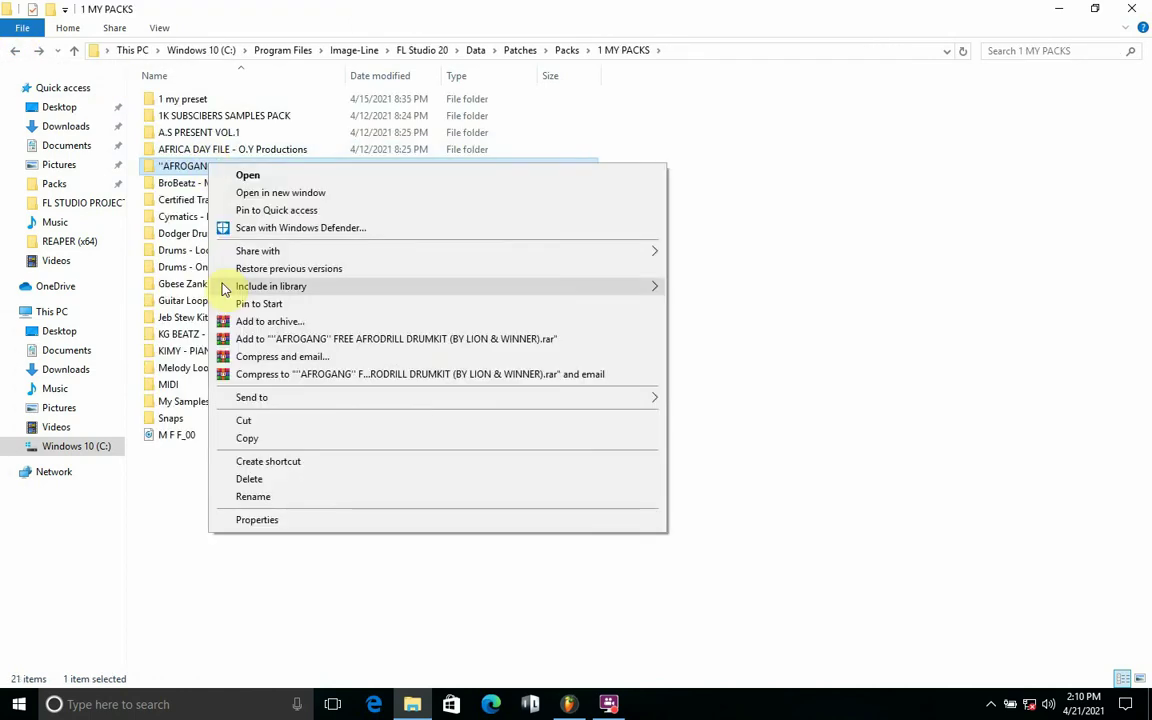
click(262, 440)
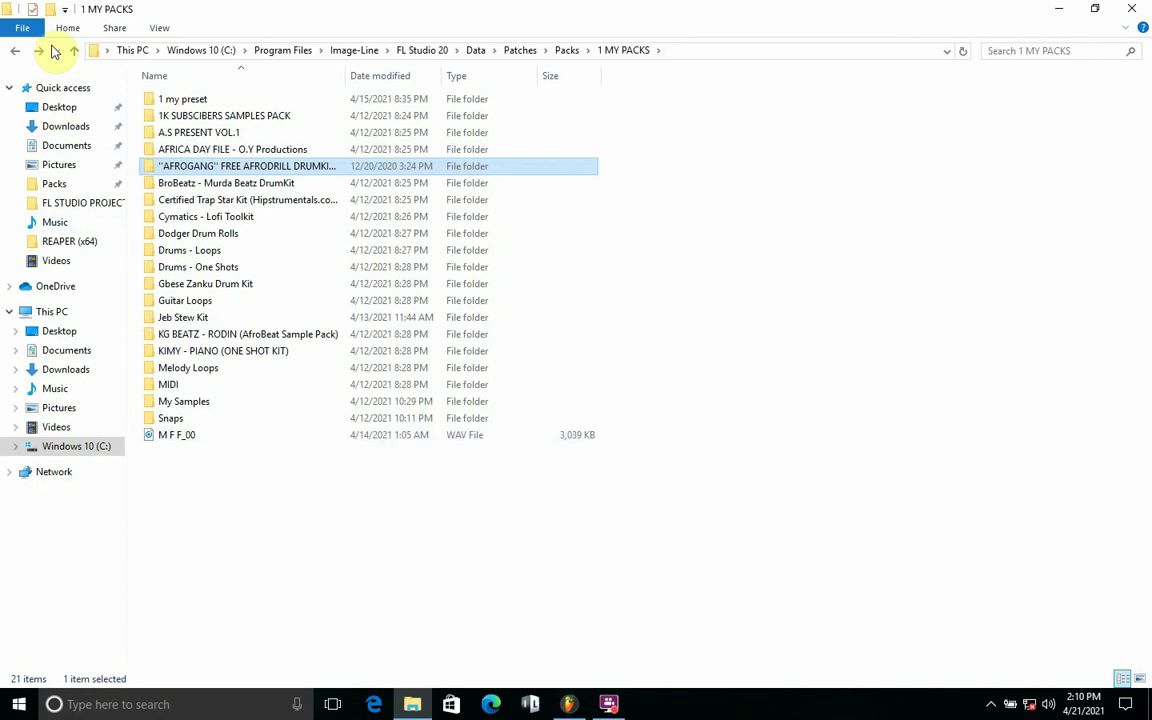
click(15, 51)
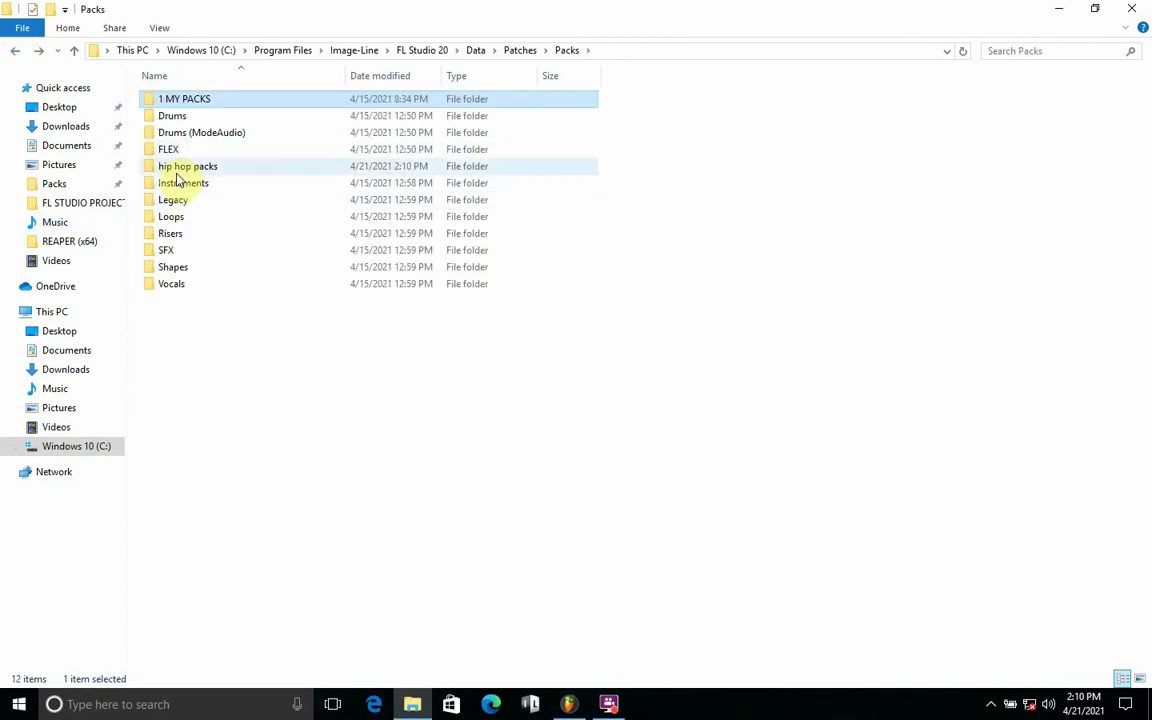
double_click(178, 169)
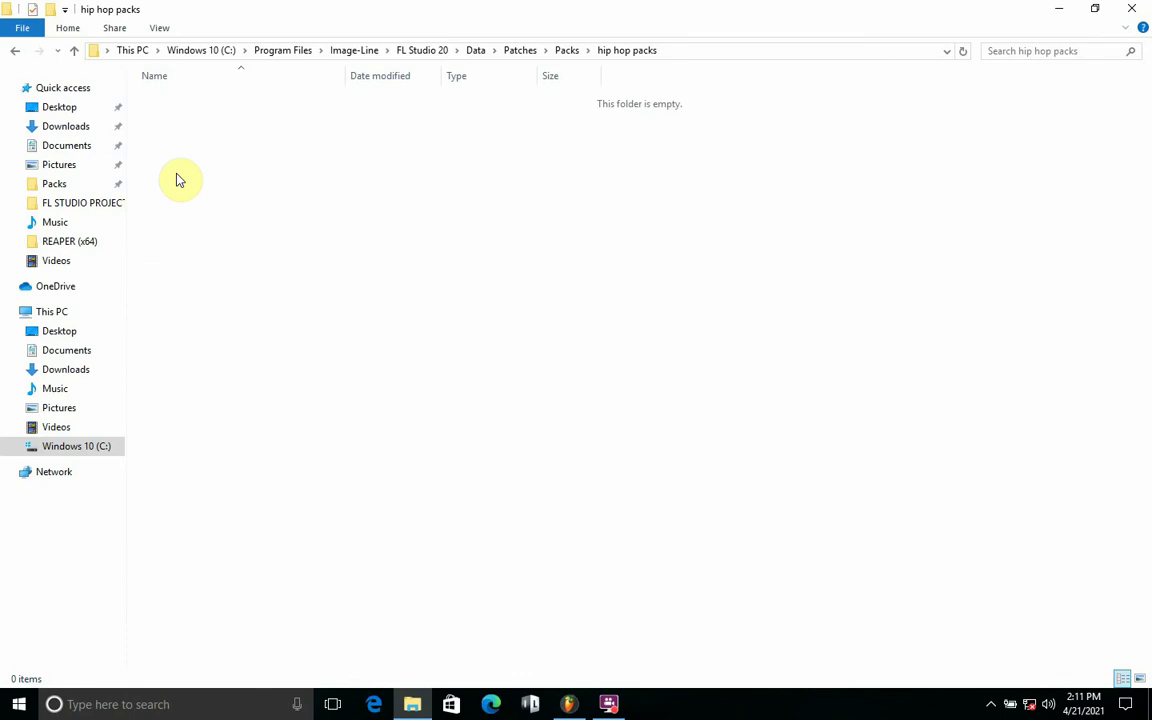
key(ctrl+v)
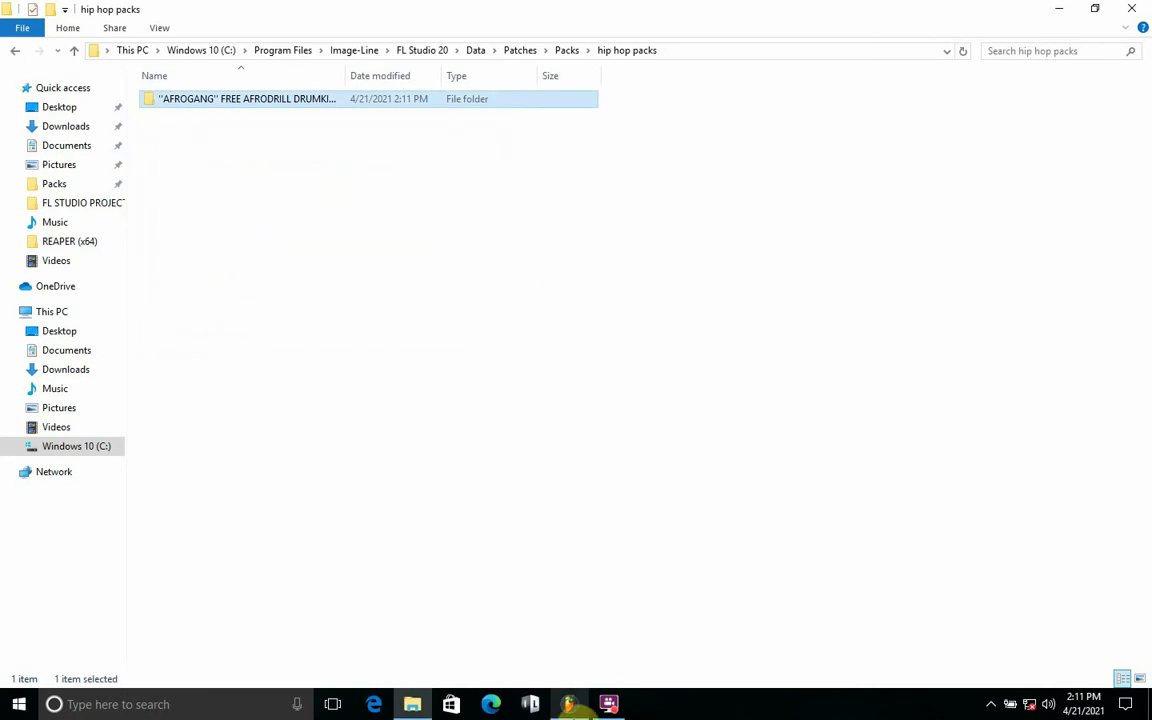
Switch to FL Studio and expand Packs, hip hop packs and the AFROGANG drumkit folder in the browser.
click(568, 704)
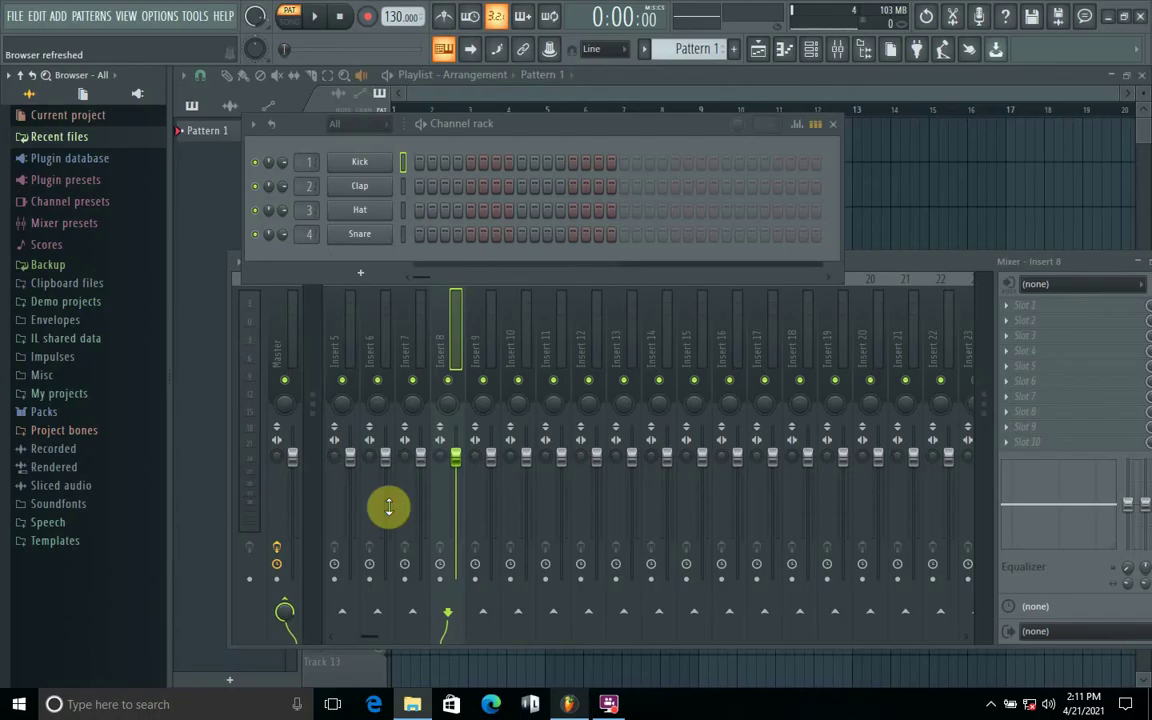
click(50, 410)
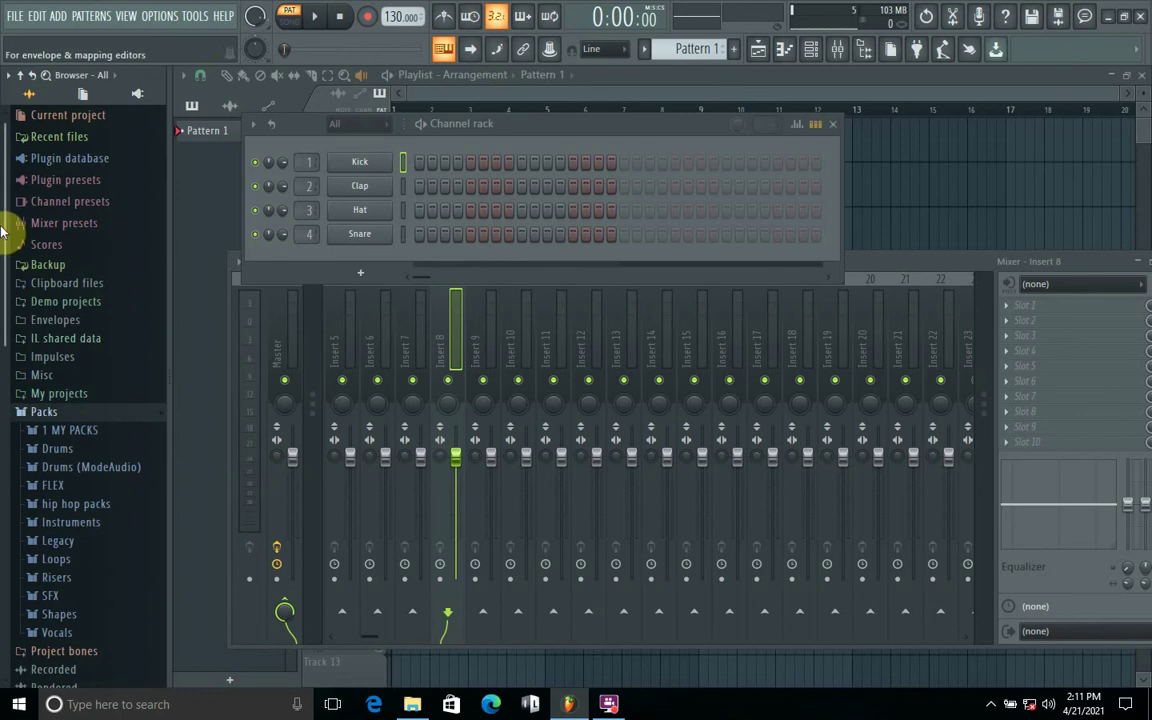
scroll(15, 400, down, 2)
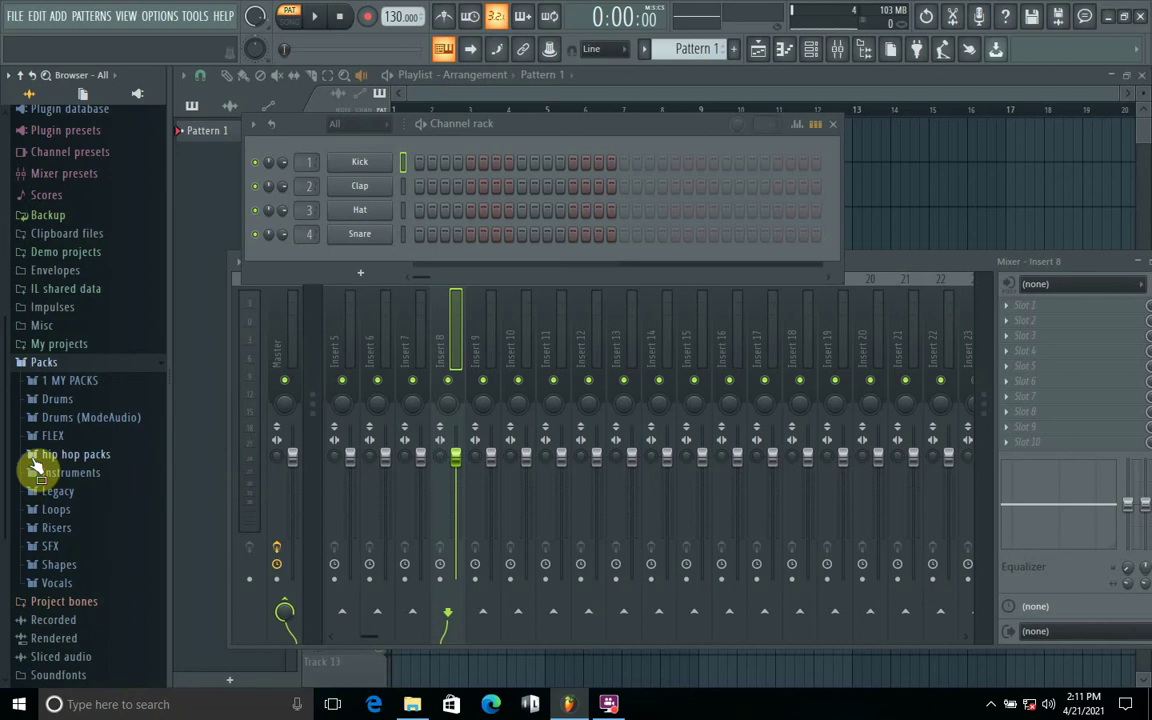
click(34, 458)
click(34, 458)
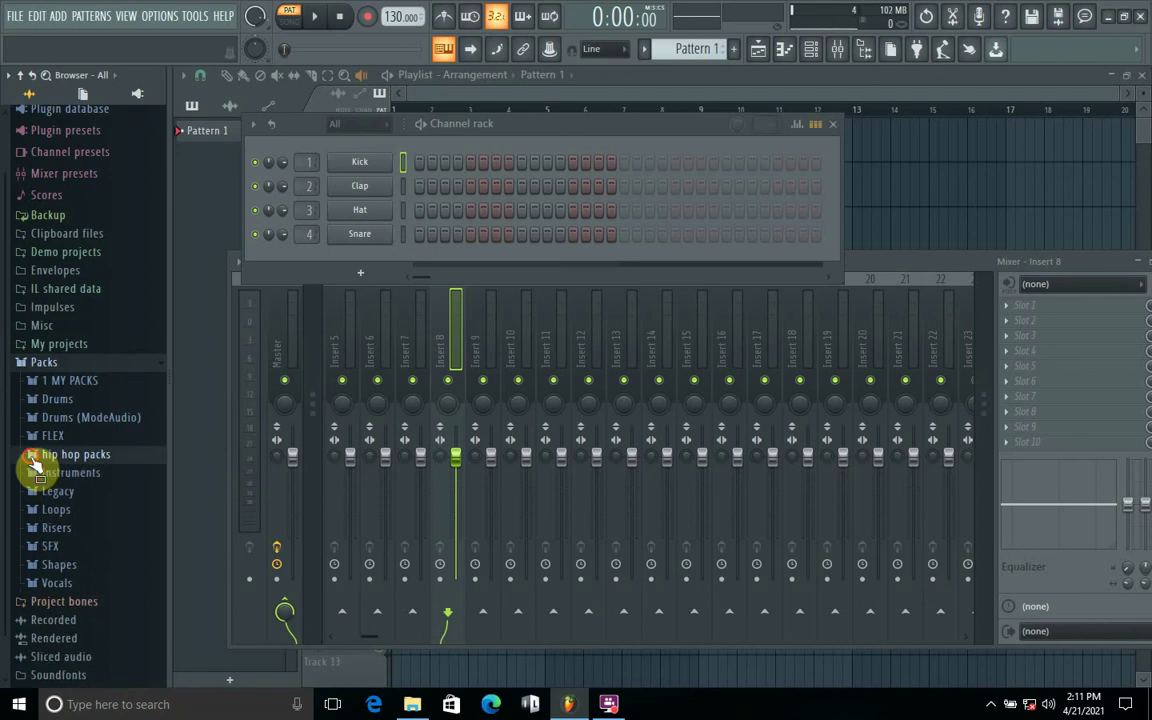
click(34, 462)
click(46, 473)
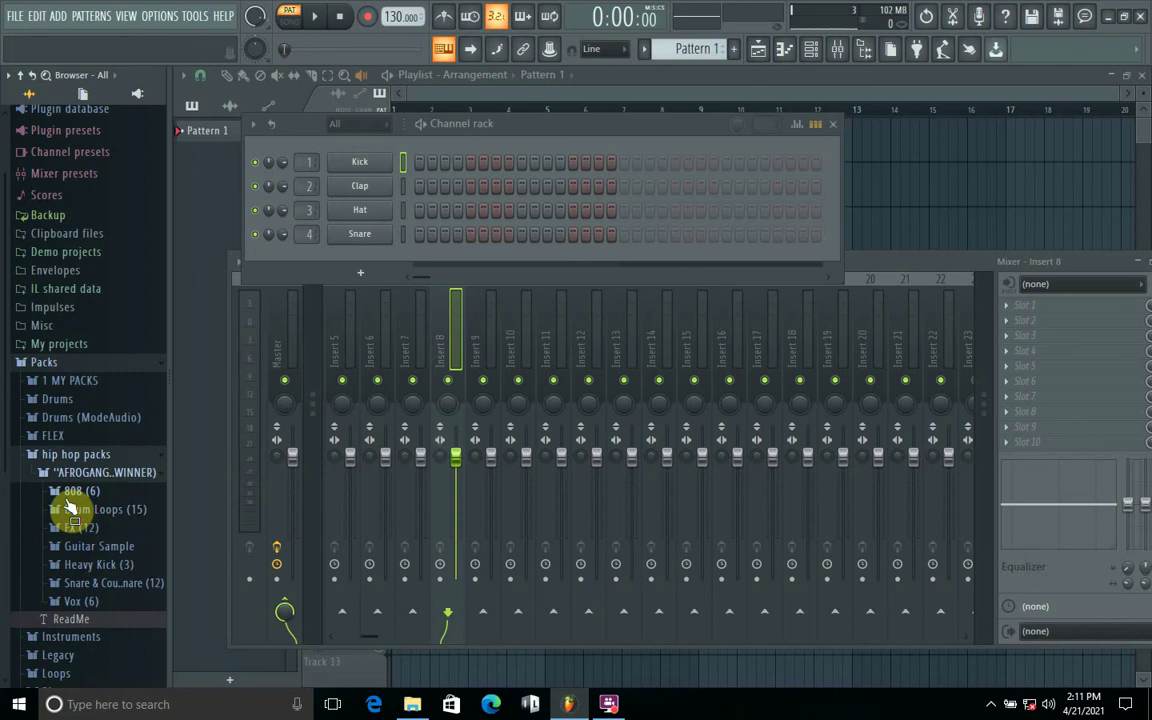
Expand the drumkit's 808 (6) folder and preview the samples 808 (1) to 808 (3).
click(67, 497)
click(72, 509)
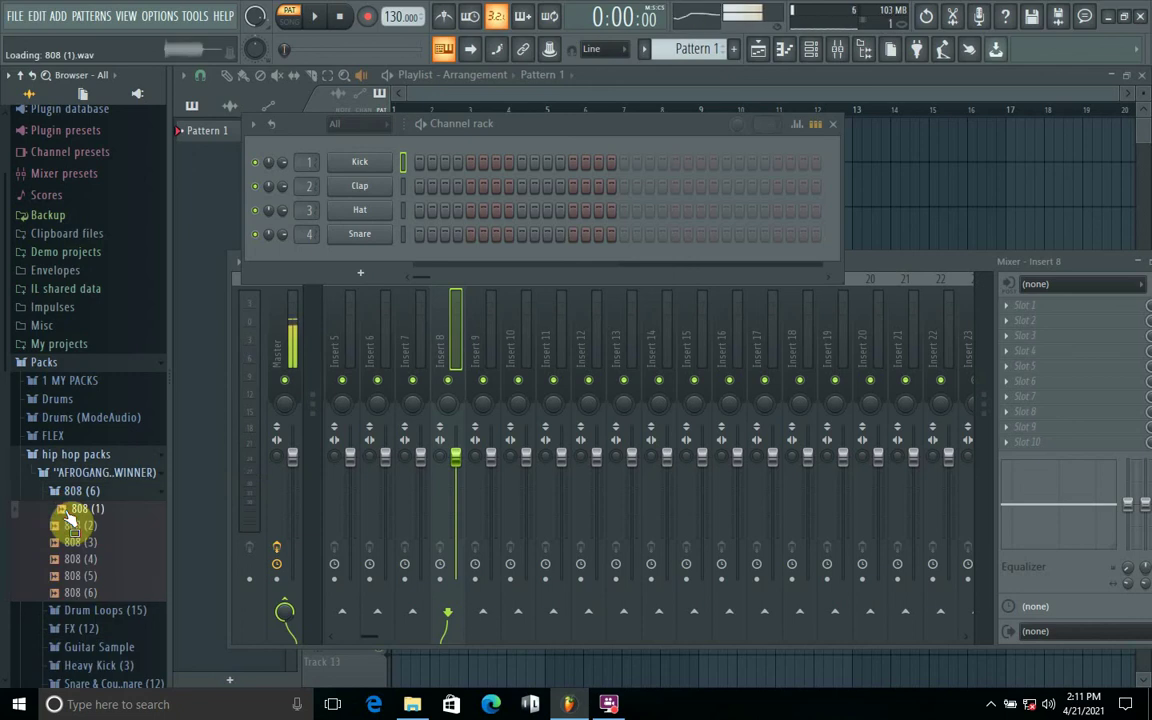
click(72, 525)
key(Down)
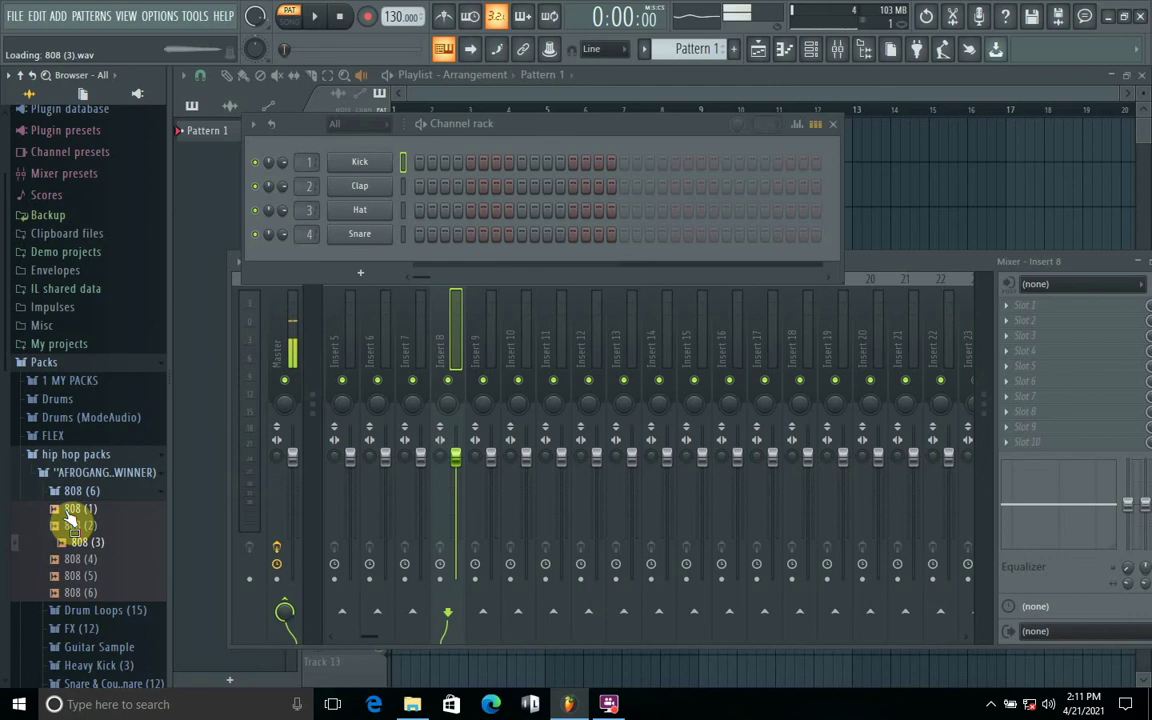
Expand the drumkit's Drum Loops (15) folder and preview the loops from Drum Loops (3) to Drum Loops (14).
drag(70, 515, 80, 487)
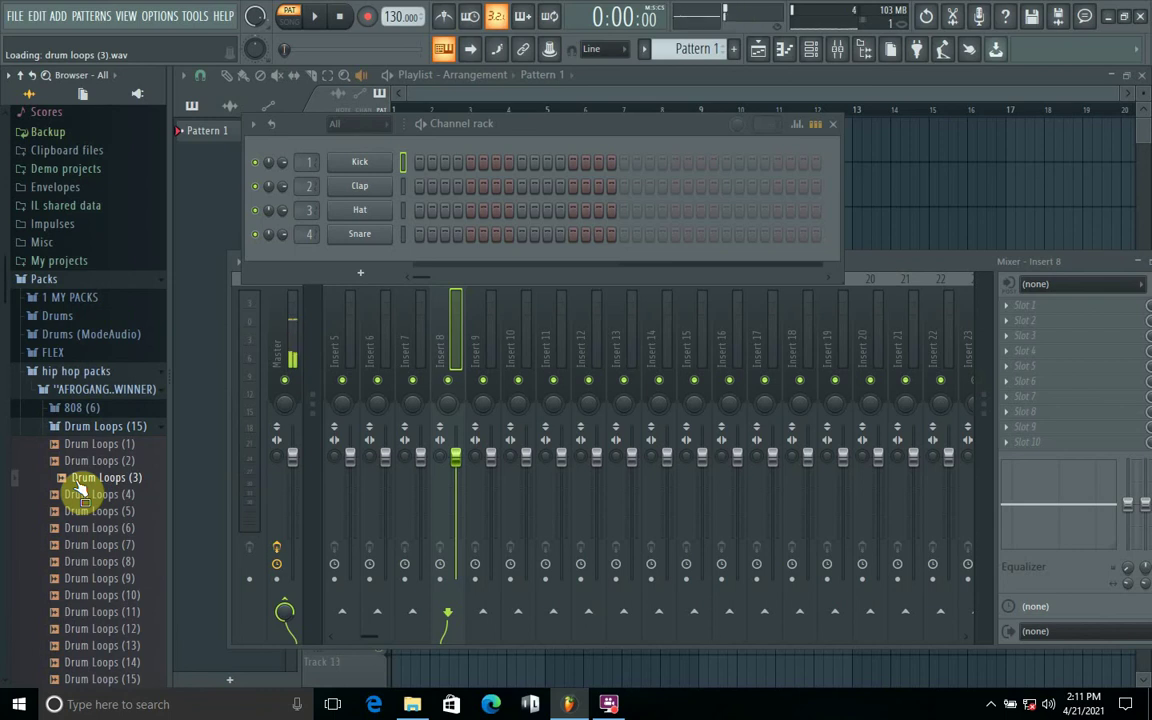
key(Up)
key(Down)
key(Down)
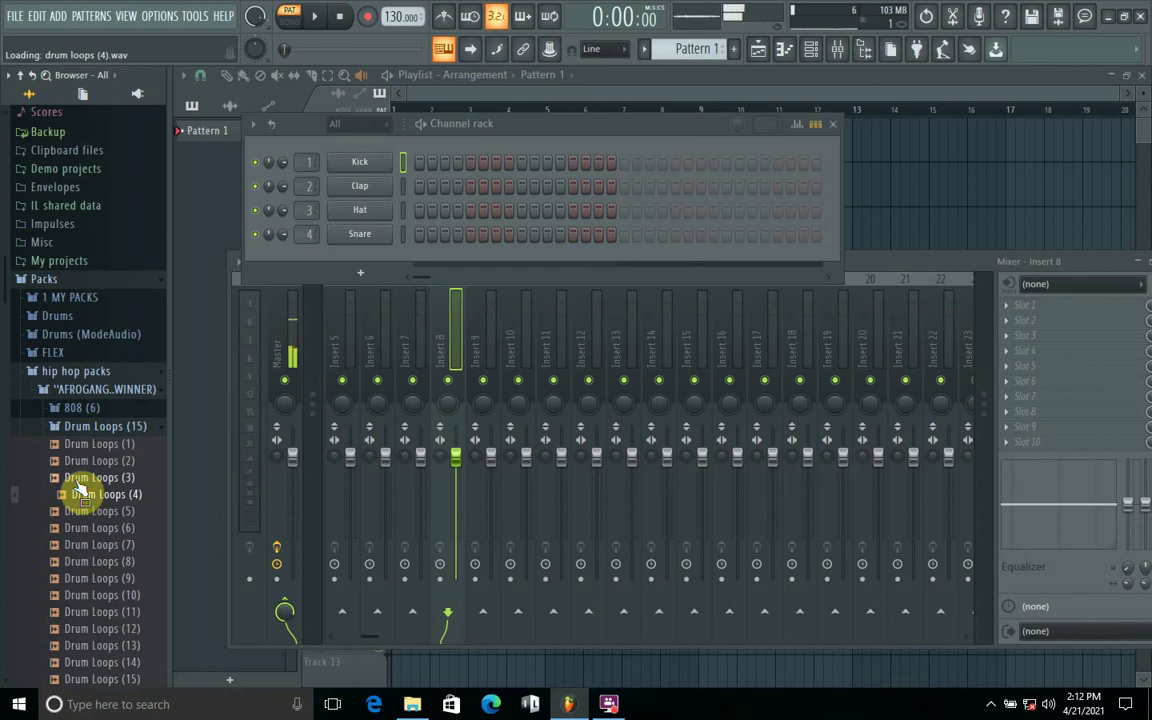
key(Down)
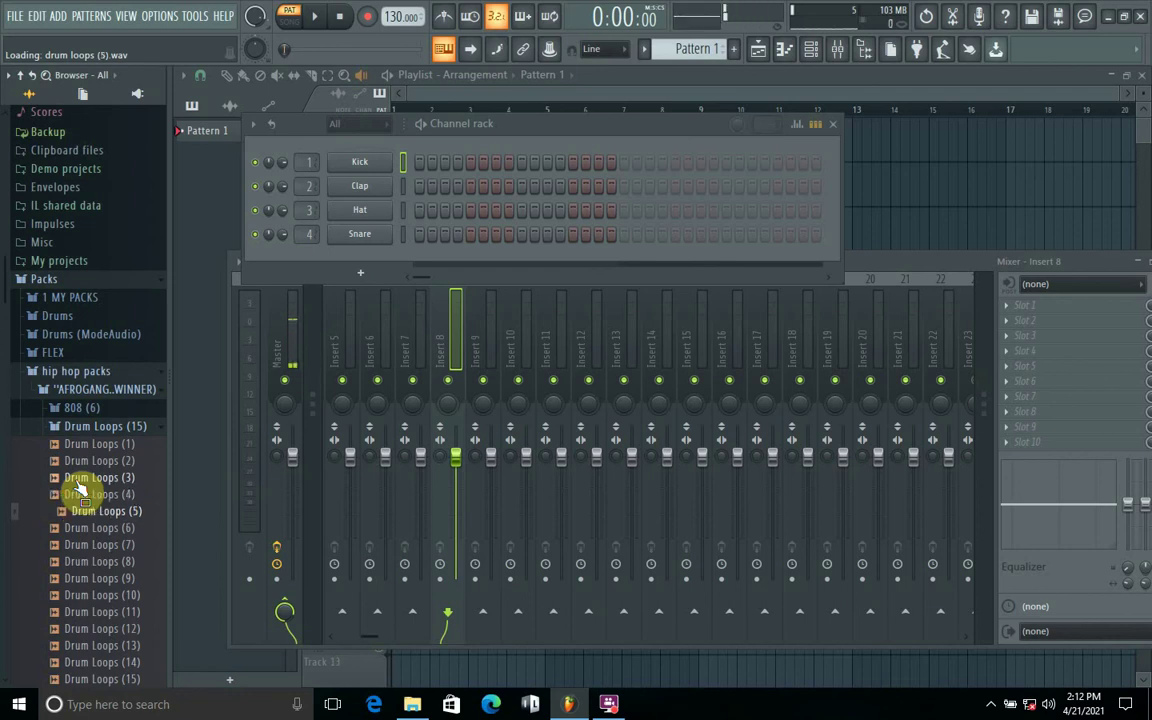
key(Down)
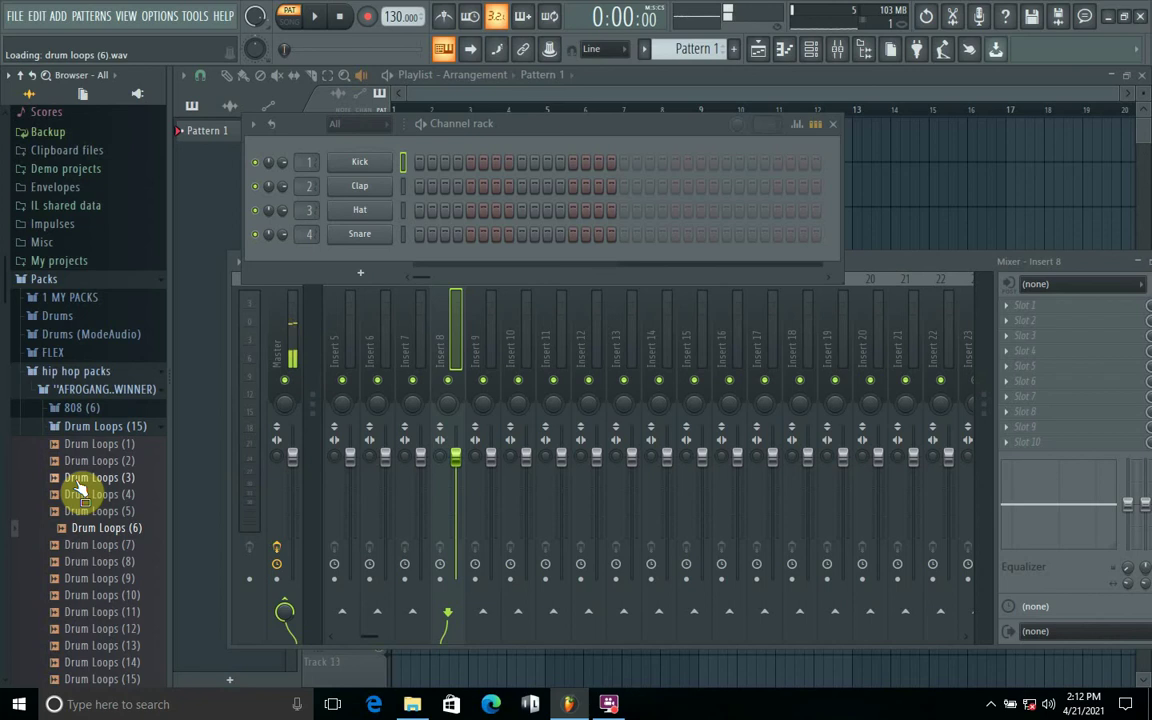
key(Down)
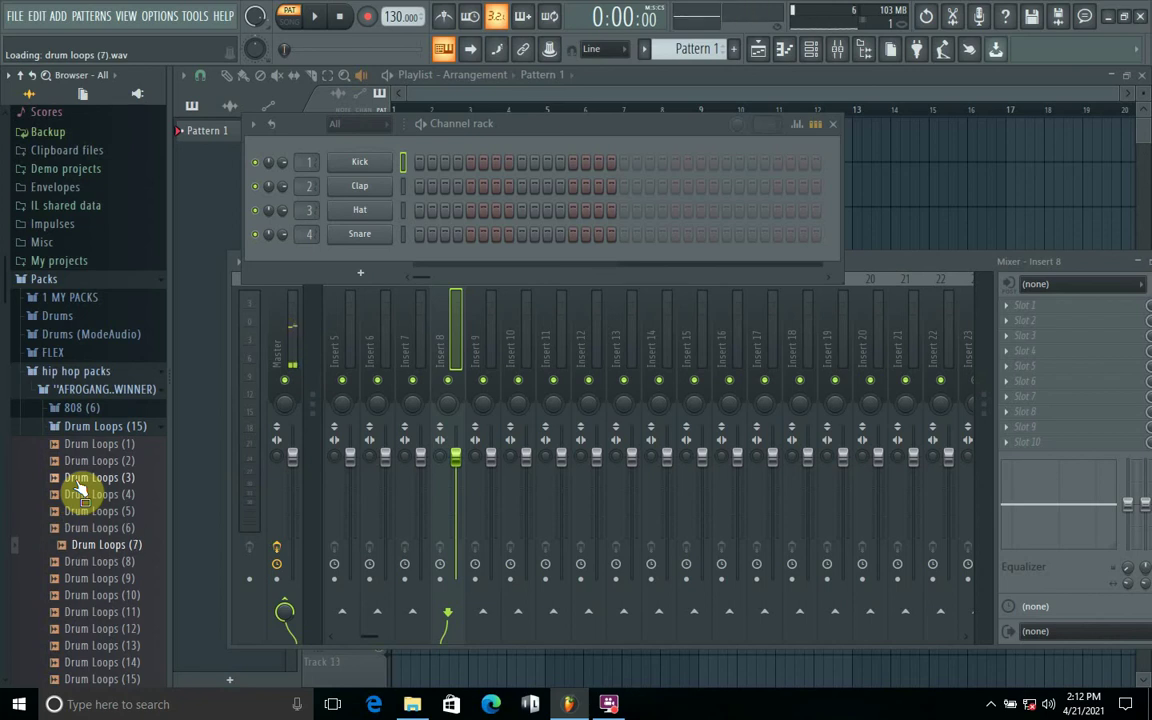
key(Down)
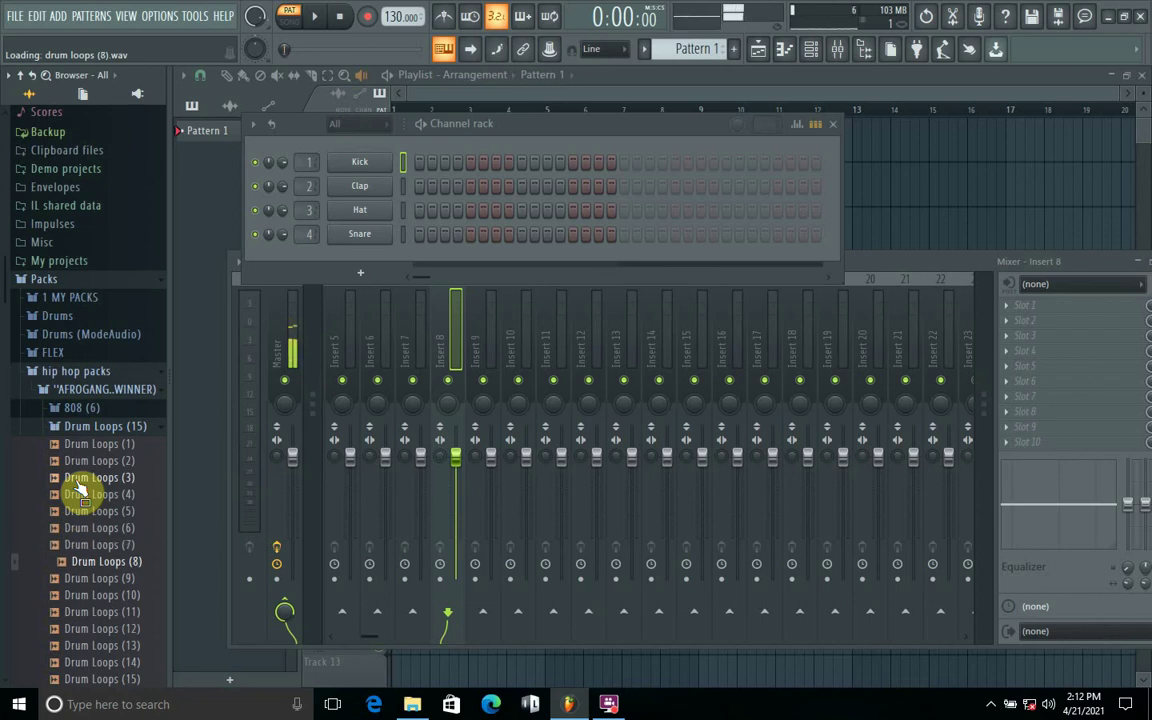
key(Down)
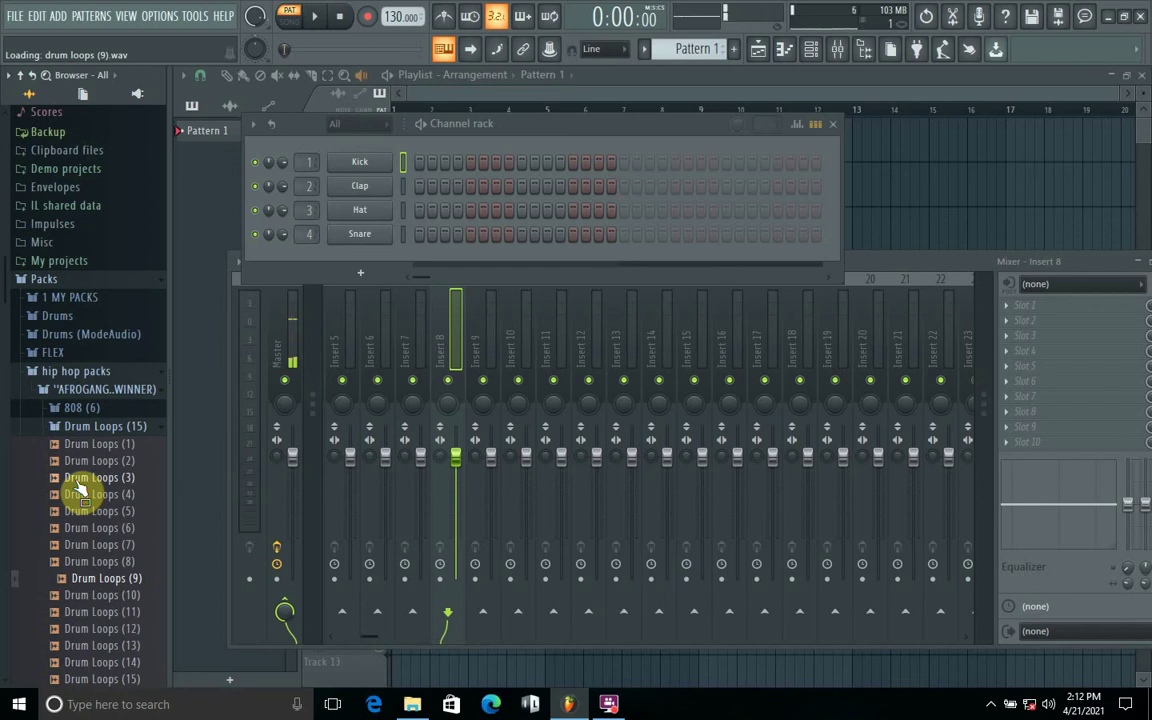
key(Down)
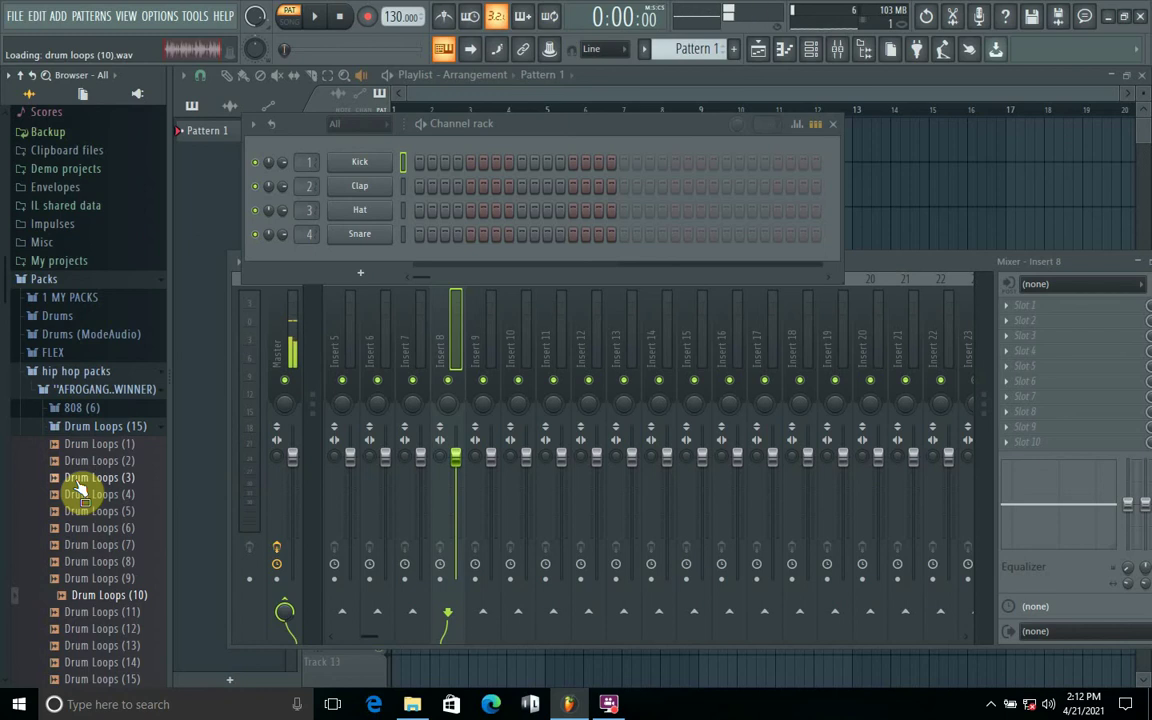
key(Down)
key(Down)
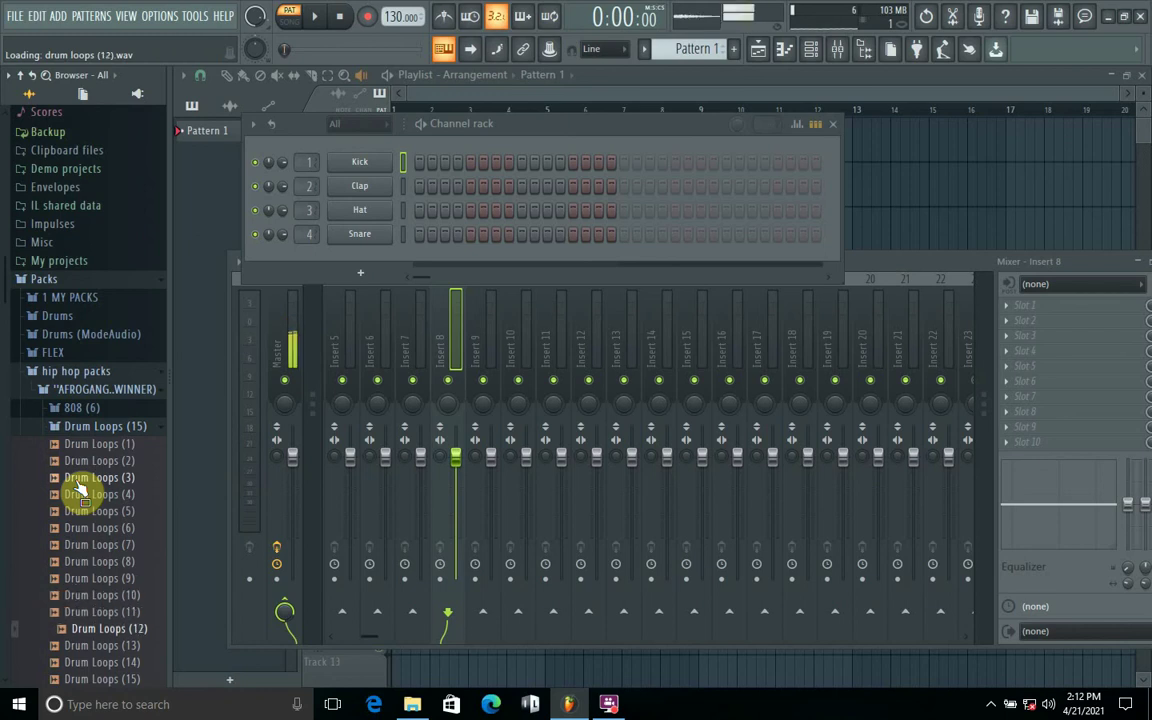
key(Down)
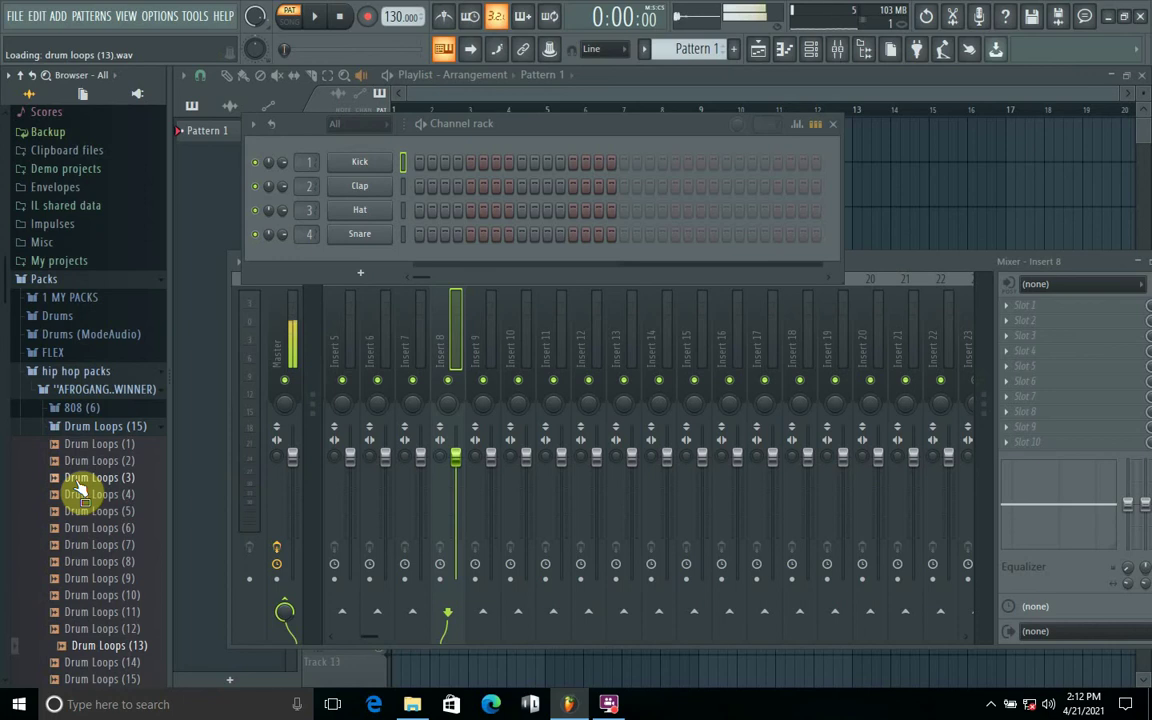
key(Down)
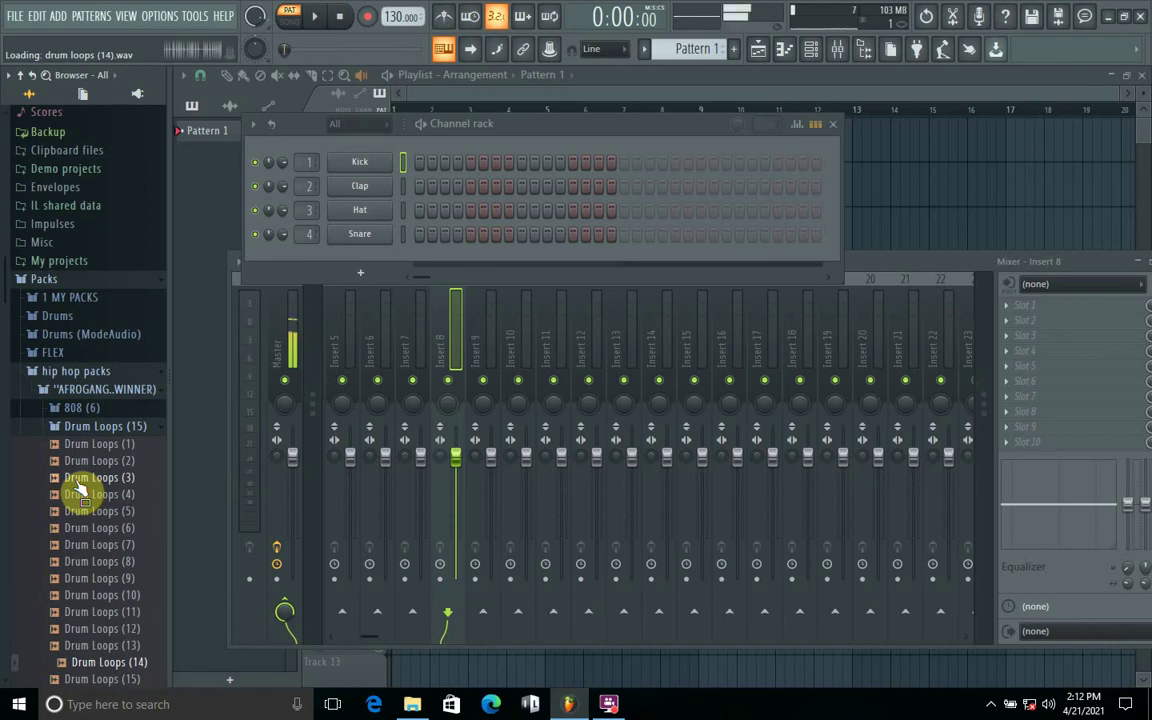
Replace the Kick channel's sample with Heavy Kick (1) from the Heavy Kick (3) folder and play it on the first step.
scroll(80, 487, down, 1)
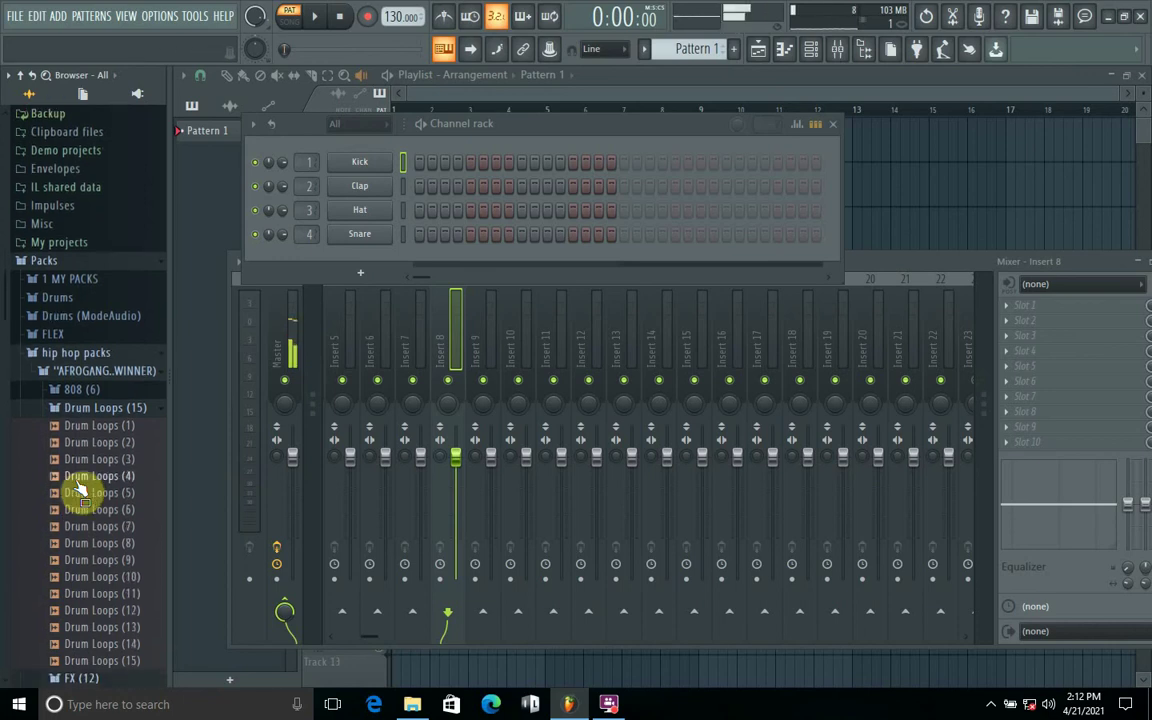
scroll(80, 487, down, 1)
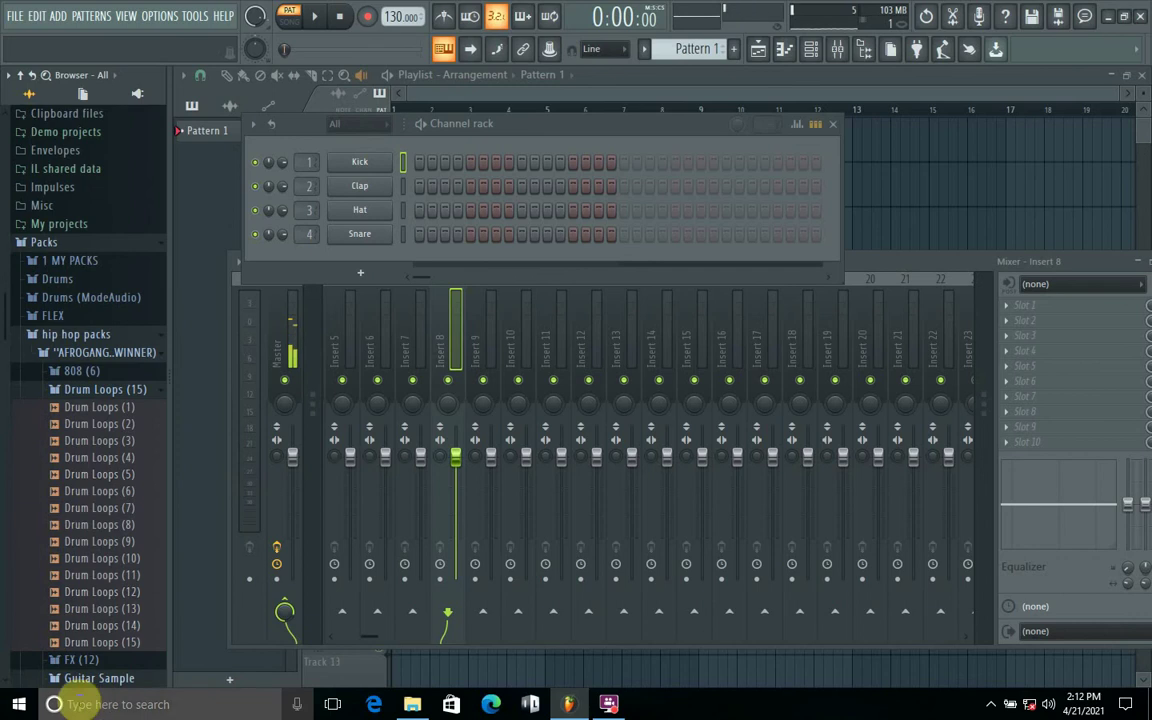
drag(5, 347, 5, 566)
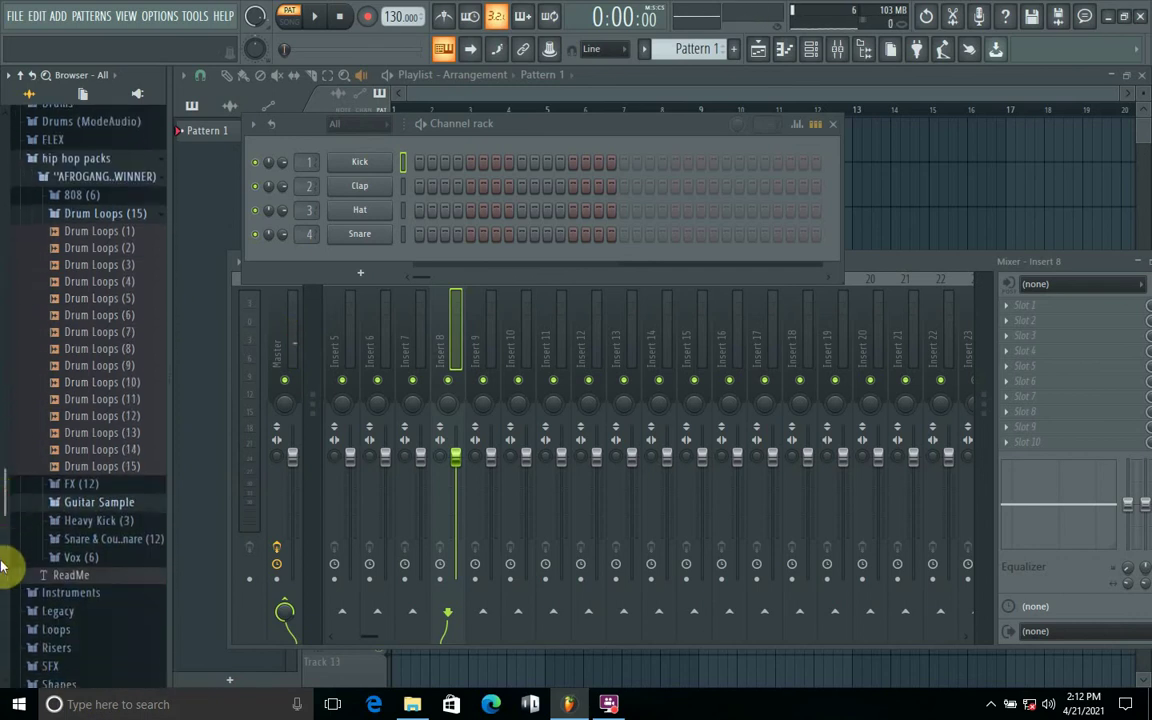
click(92, 462)
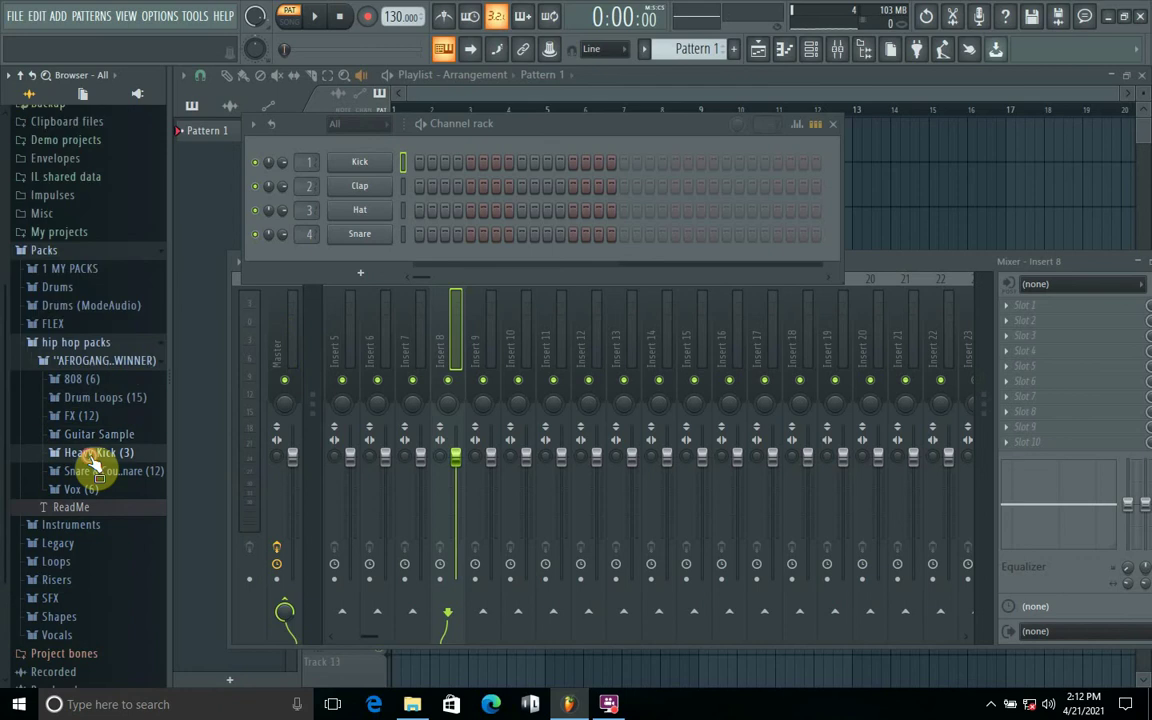
click(93, 456)
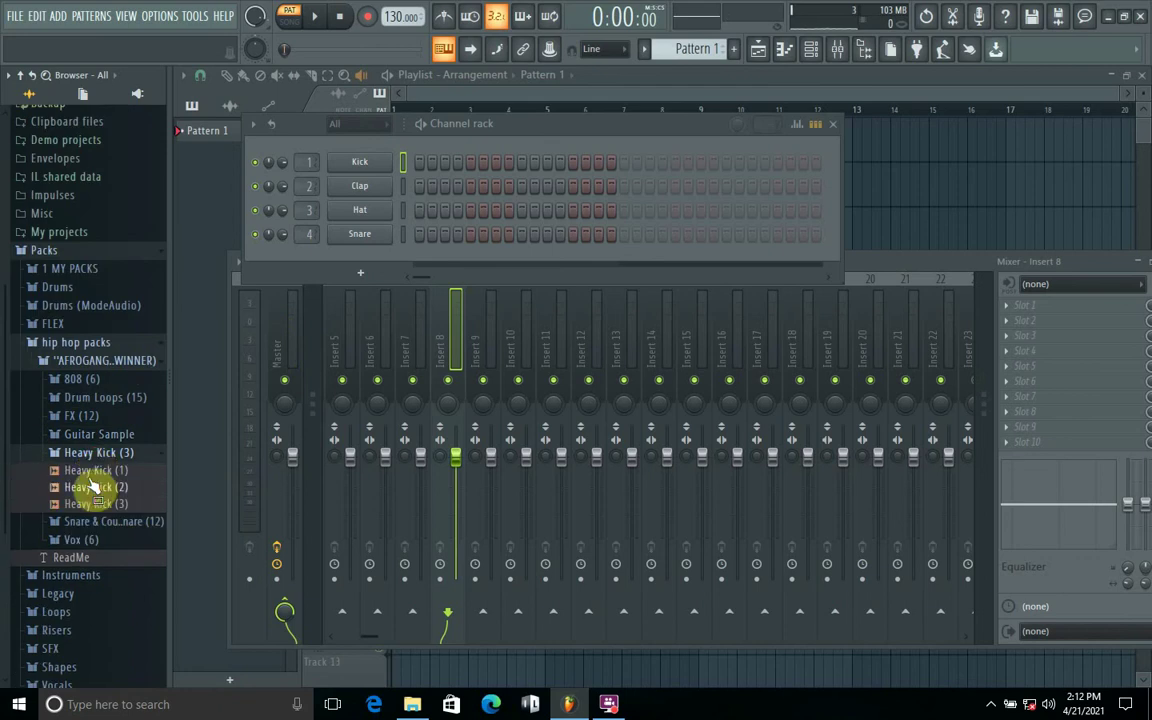
drag(86, 471, 358, 170)
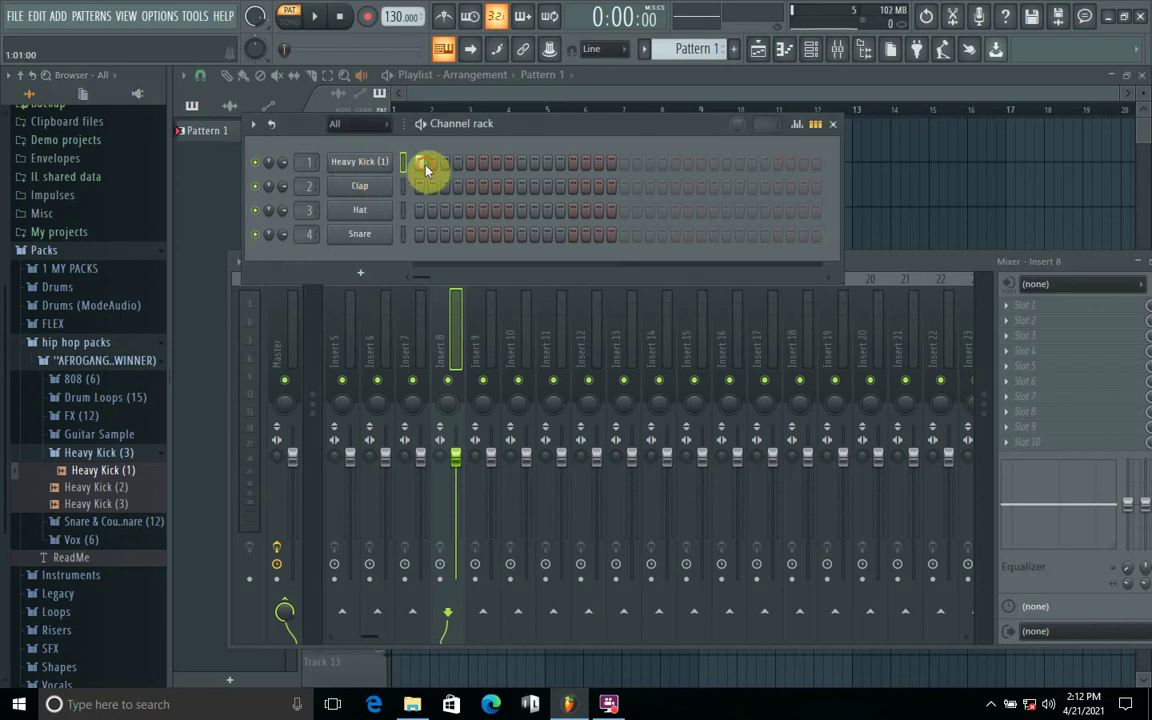
key(space)
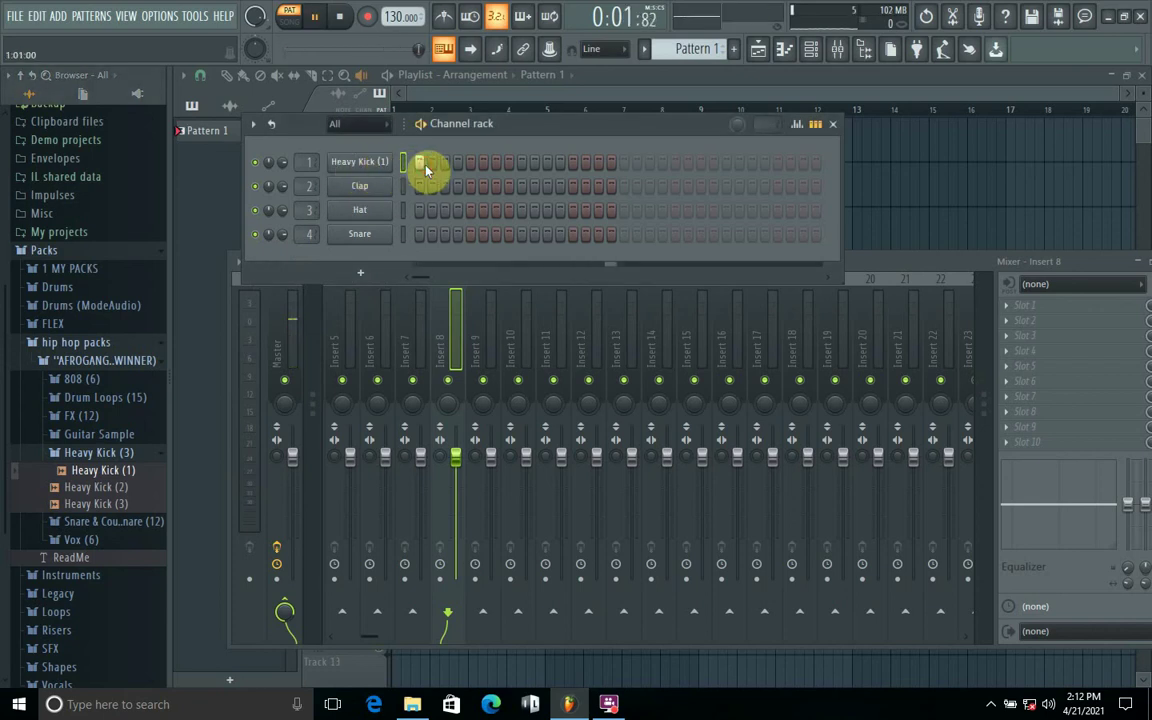
key(space)
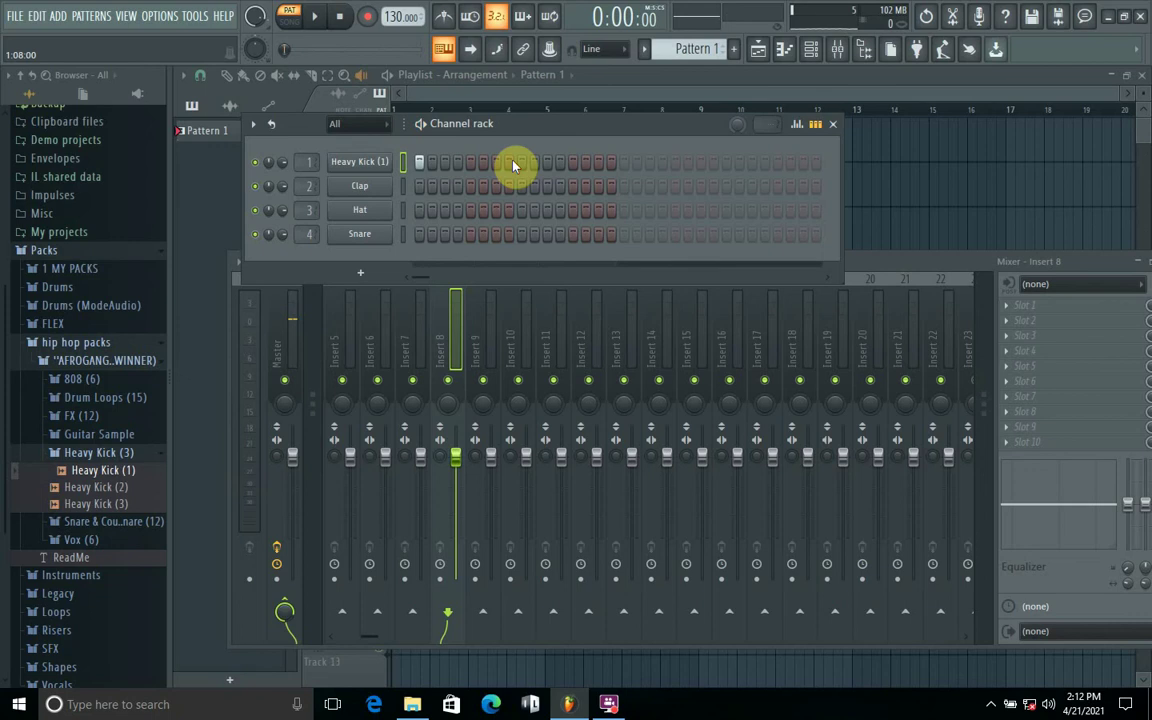
Expand the Snare & Counter Snare (12) folder and preview its samples from (1) to (10).
click(82, 522)
click(85, 531)
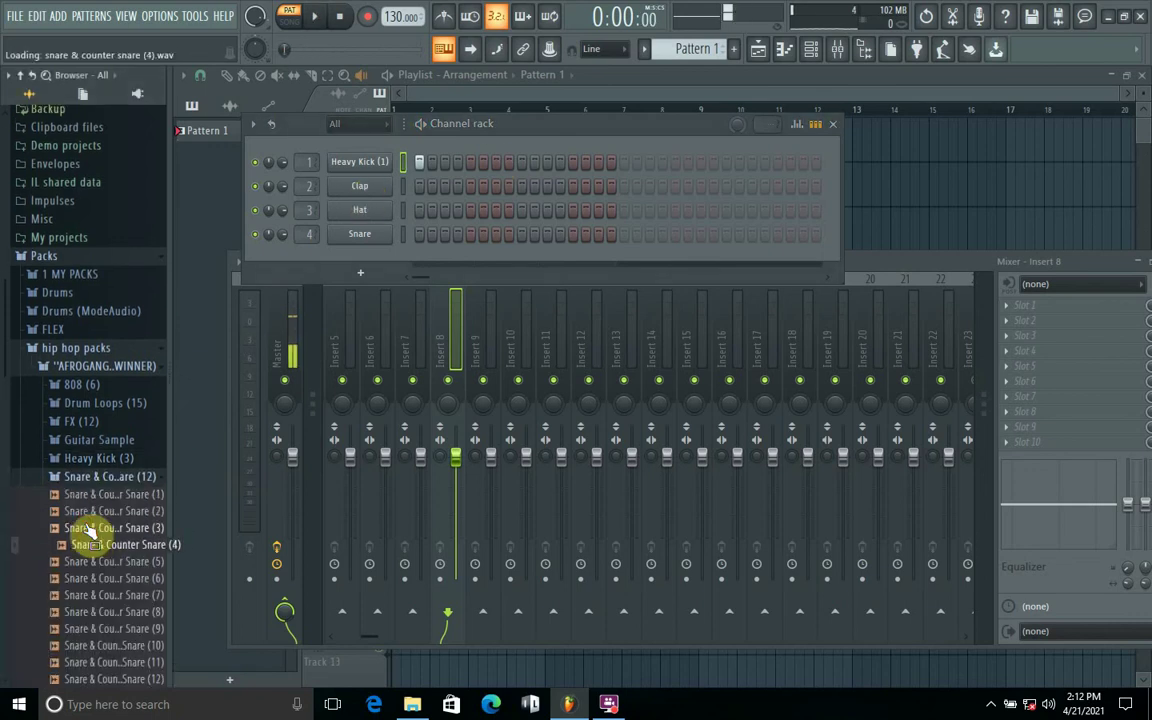
key(Down)
key(Down)
key(Down)
key(Down)
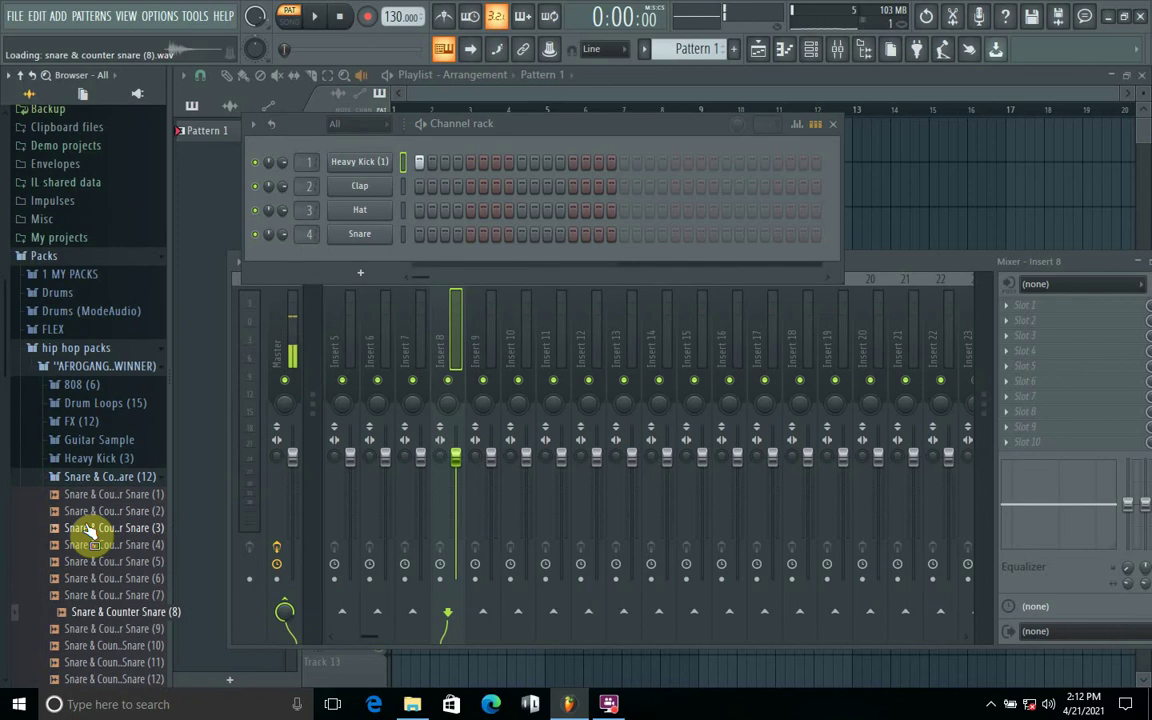
key(Down)
key(Down)
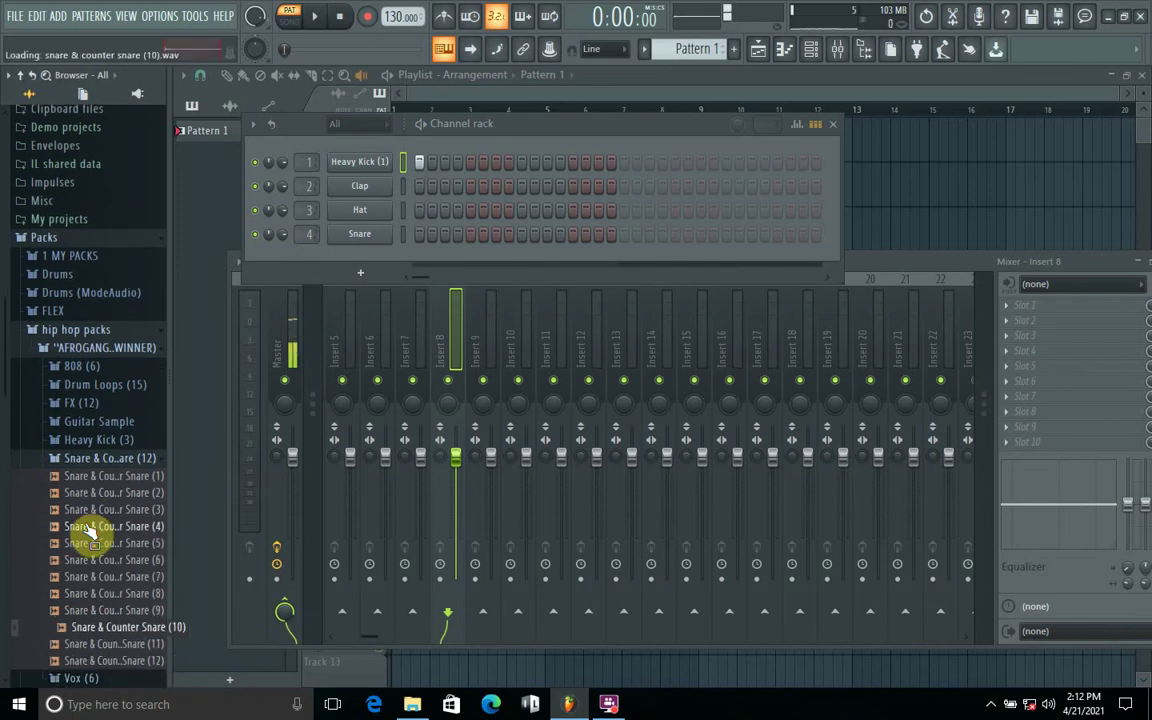
key(Up)
key(Up)
key(Up)
key(Up)
key(Up)
key(Up)
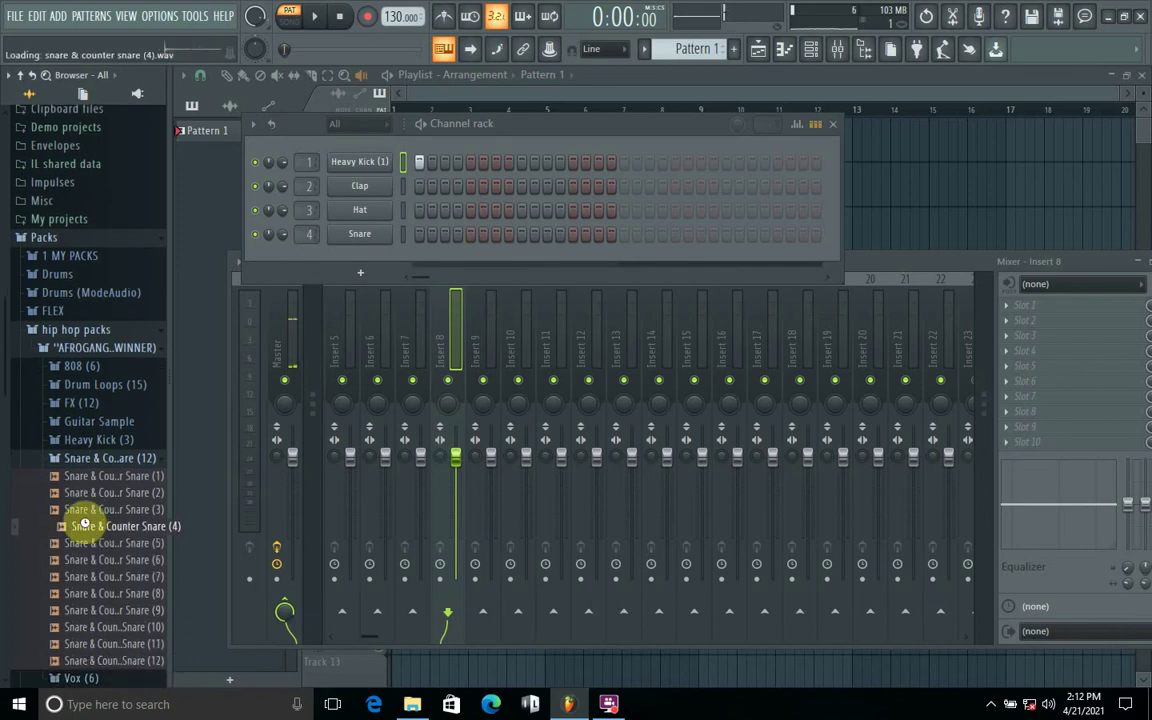
key(Up)
key(Up)
key(Up)
key(Down)
key(Down)
key(Down)
key(Down)
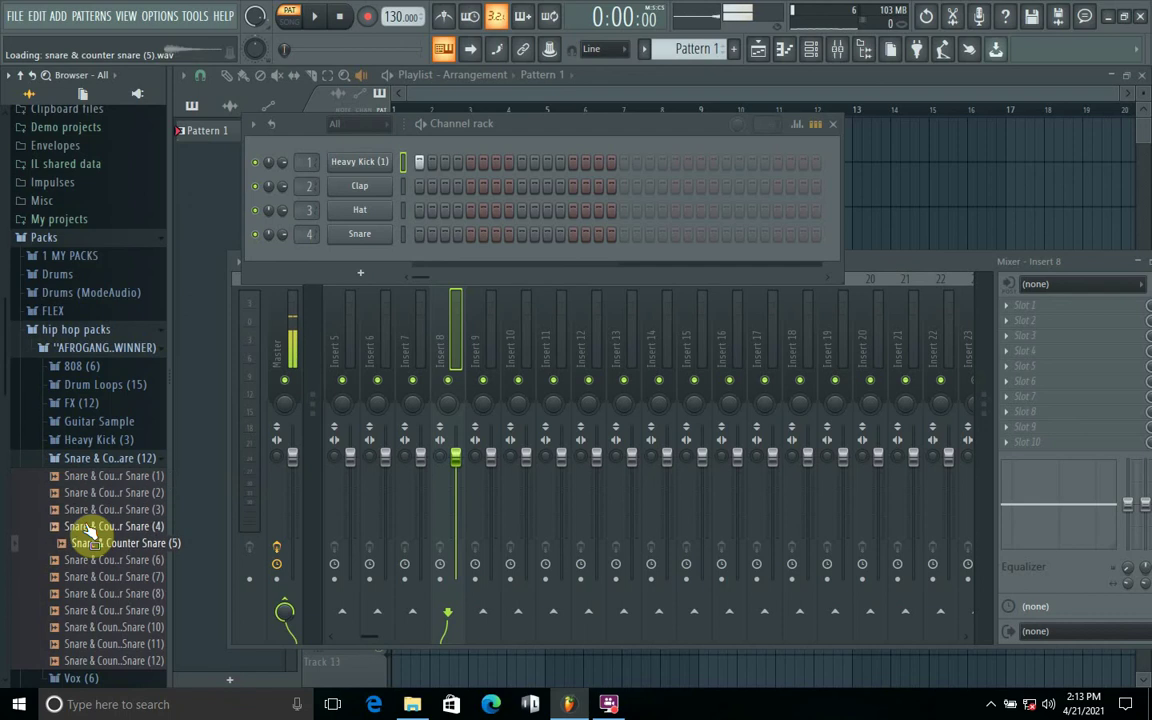
key(Up)
key(Down)
Replace the Snare channel's sample with Snare & Counter Snare (8) and collapse the snare folder.
click(104, 595)
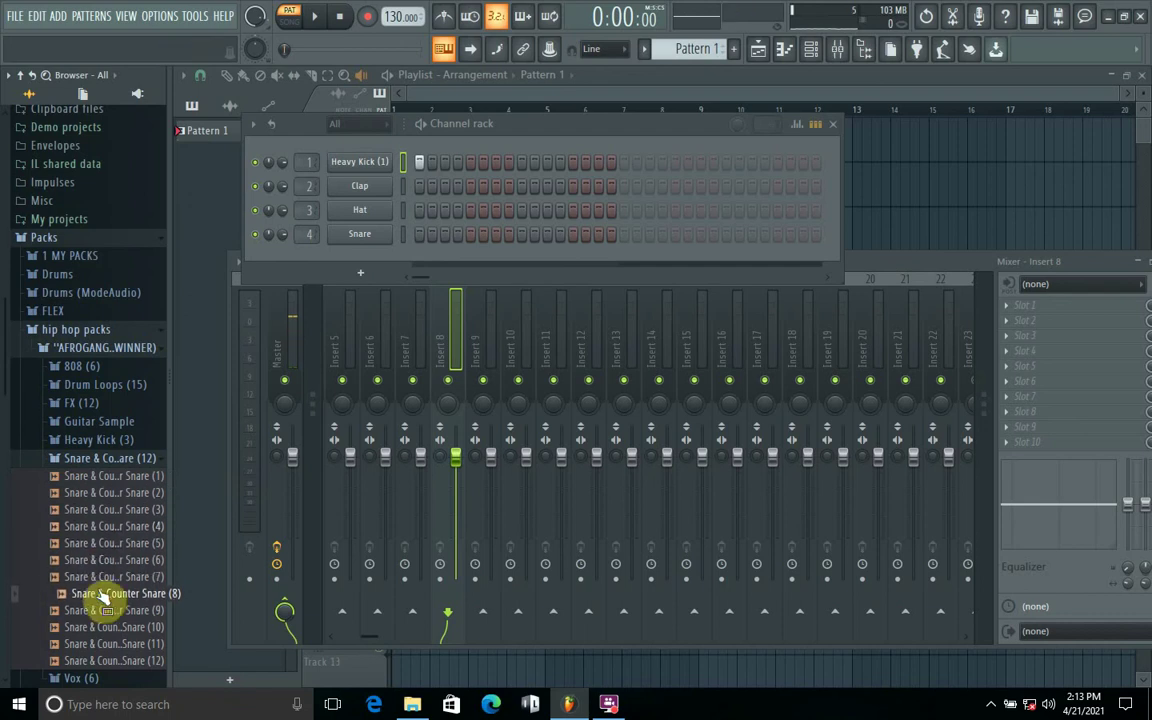
drag(104, 595, 375, 239)
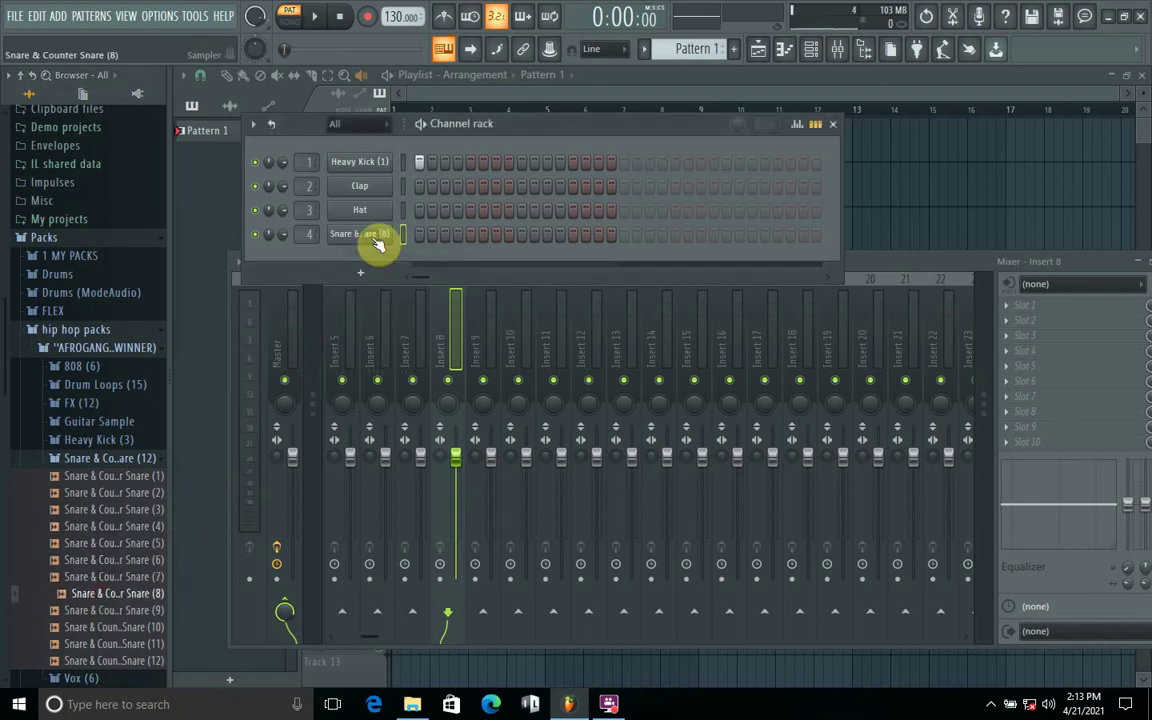
click(140, 458)
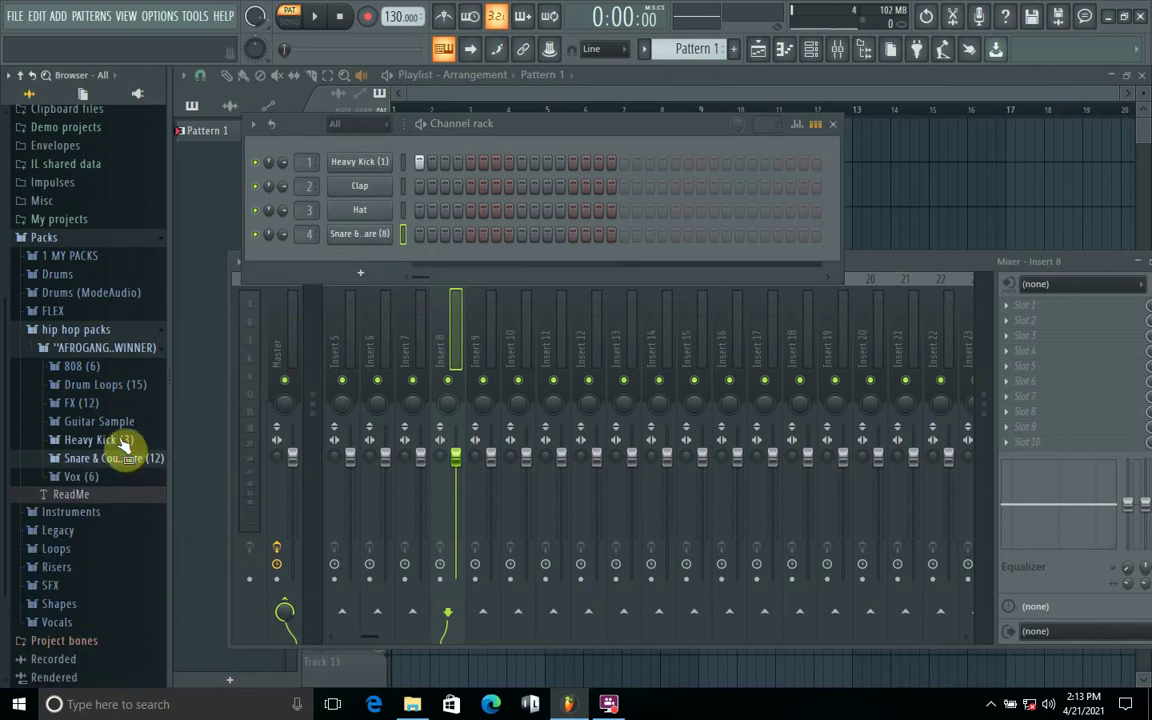
Expand the drumkit's Vox (6) folder, preview Vox (1) to Vox (5), and select the ReadMe file.
click(92, 480)
click(90, 511)
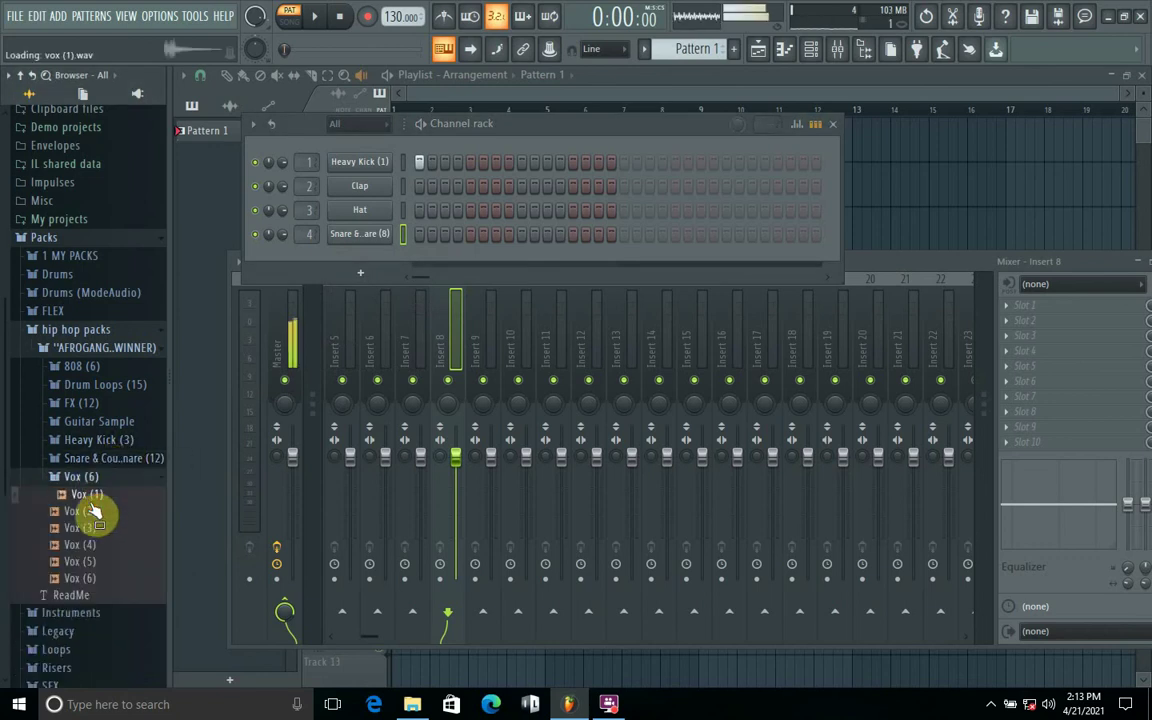
key(Down)
key(Down)
key(Down)
key(Down)
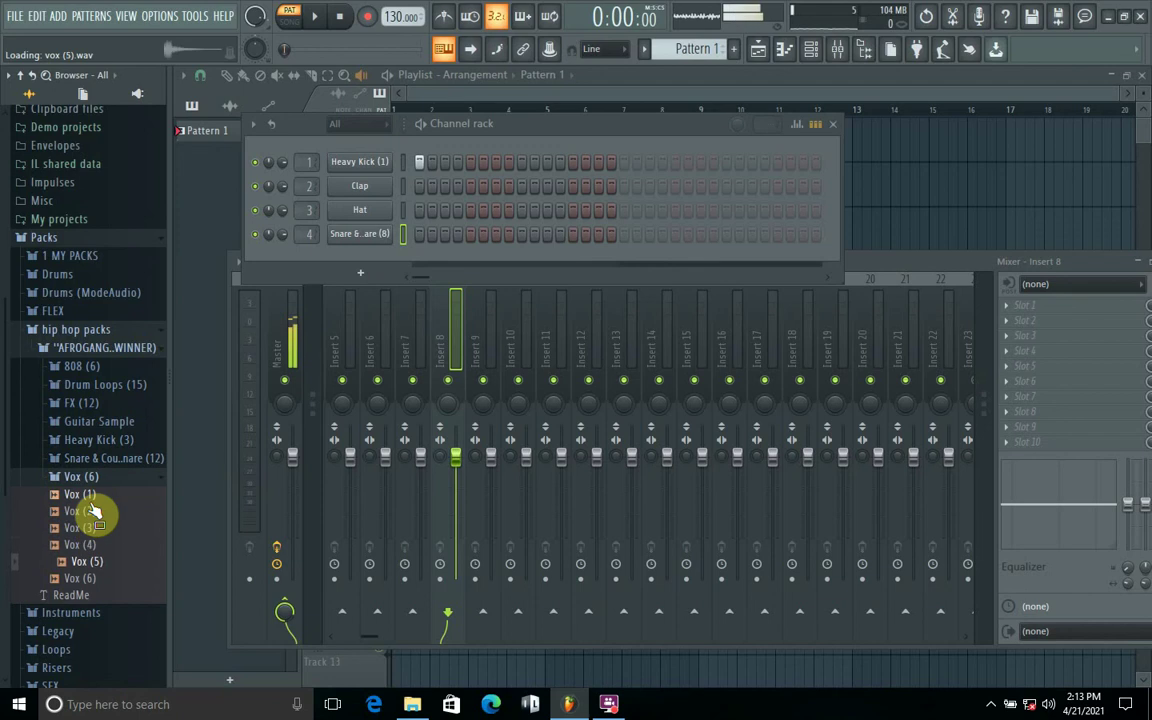
click(77, 595)
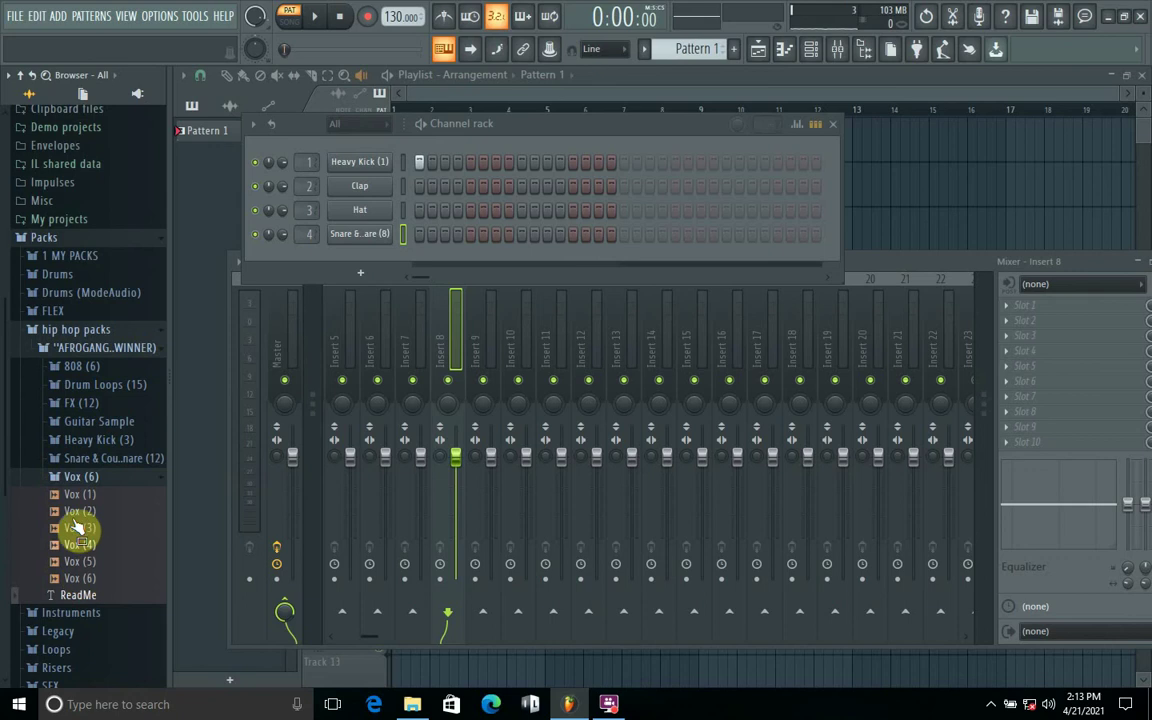
Expand Packs and 1 MY PACKS in the browser, collapse 1 my preset, and look through the remaining pack folders.
scroll(13, 450, down, 3)
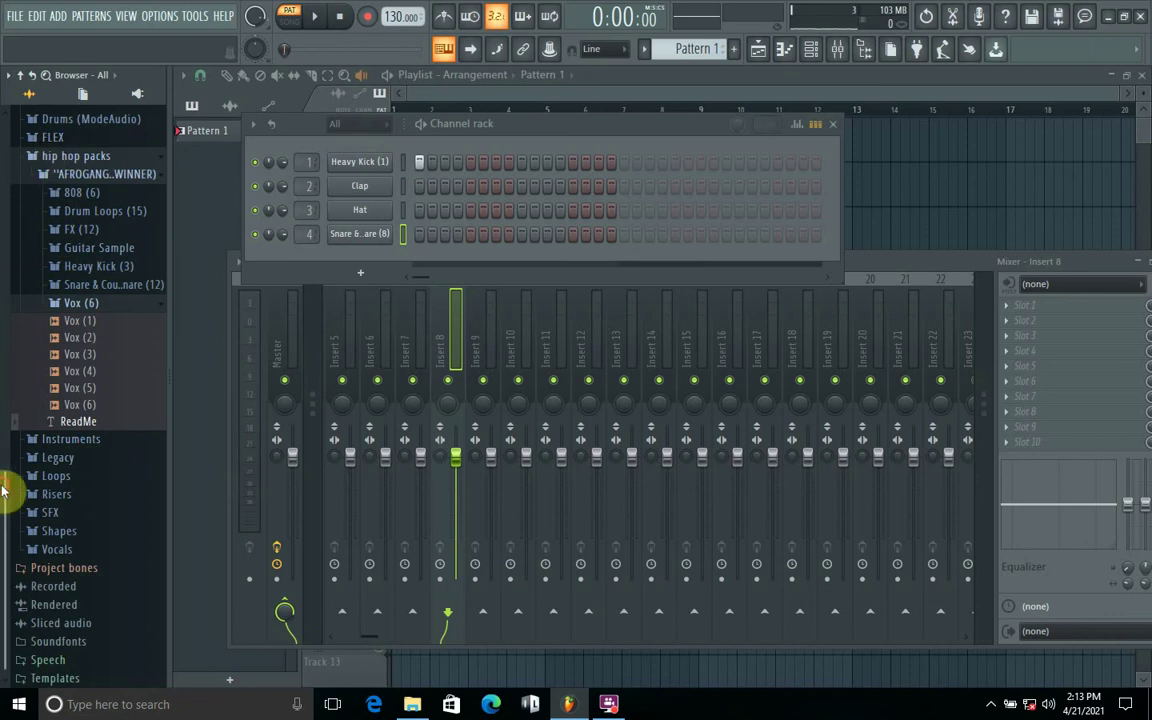
scroll(9, 420, up, 3)
click(58, 290)
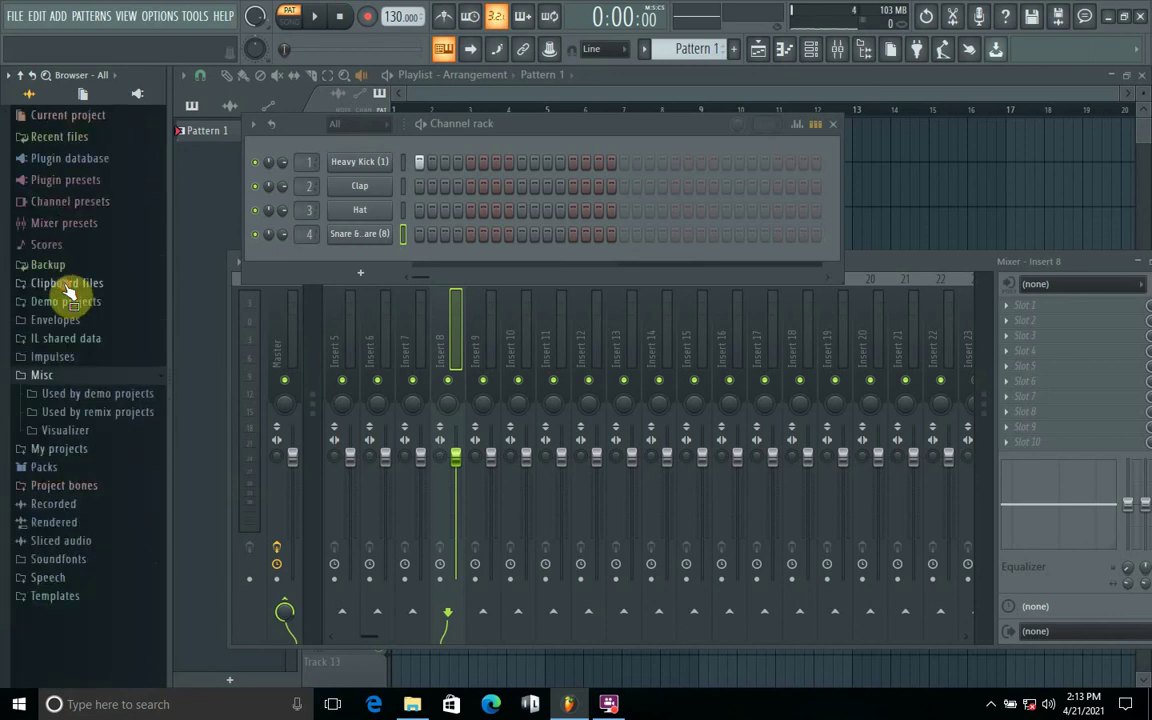
click(52, 468)
click(58, 450)
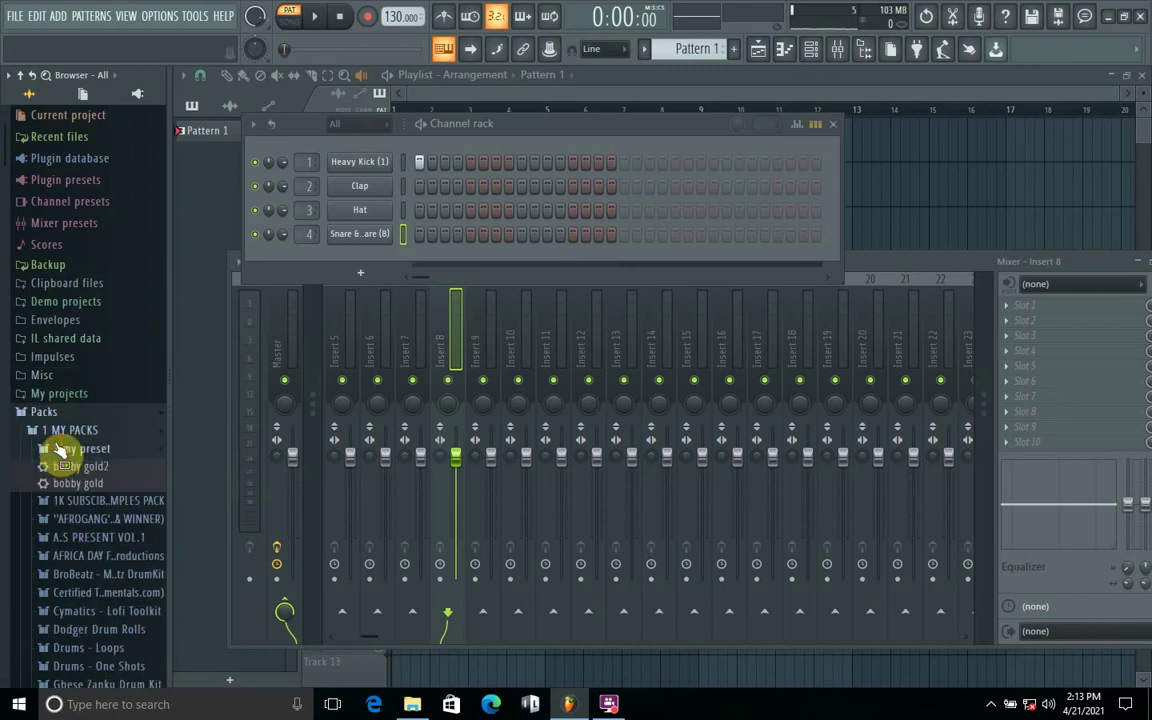
click(58, 450)
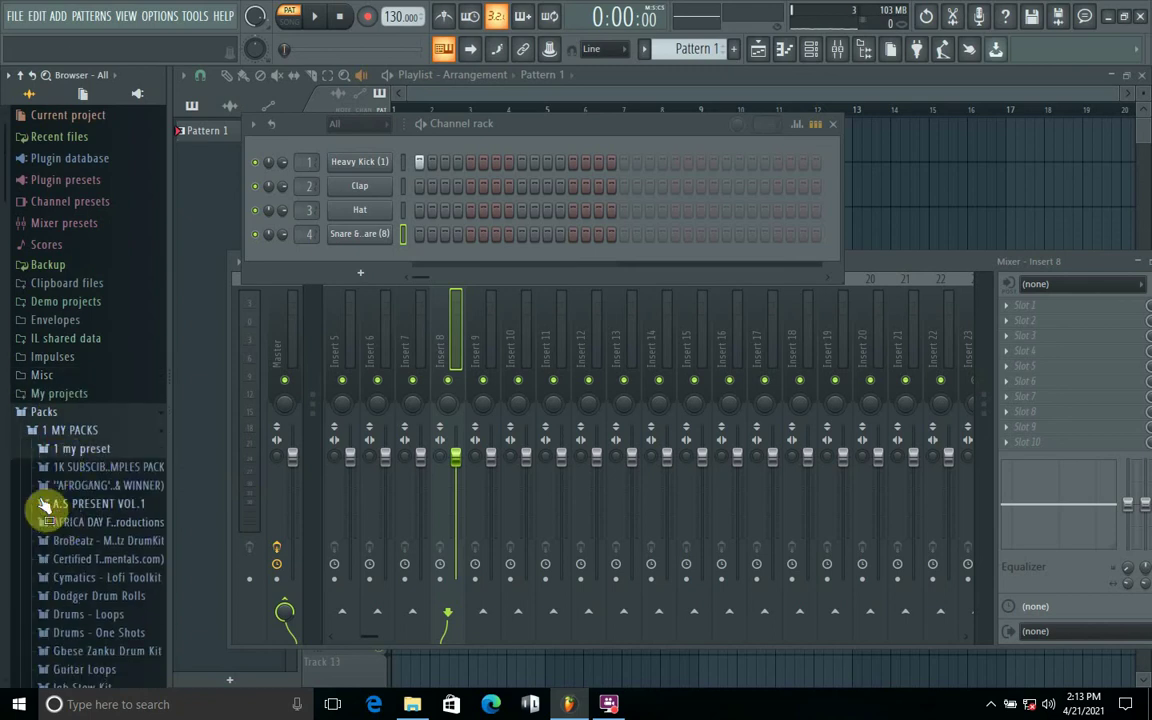
scroll(8, 300, down, 4)
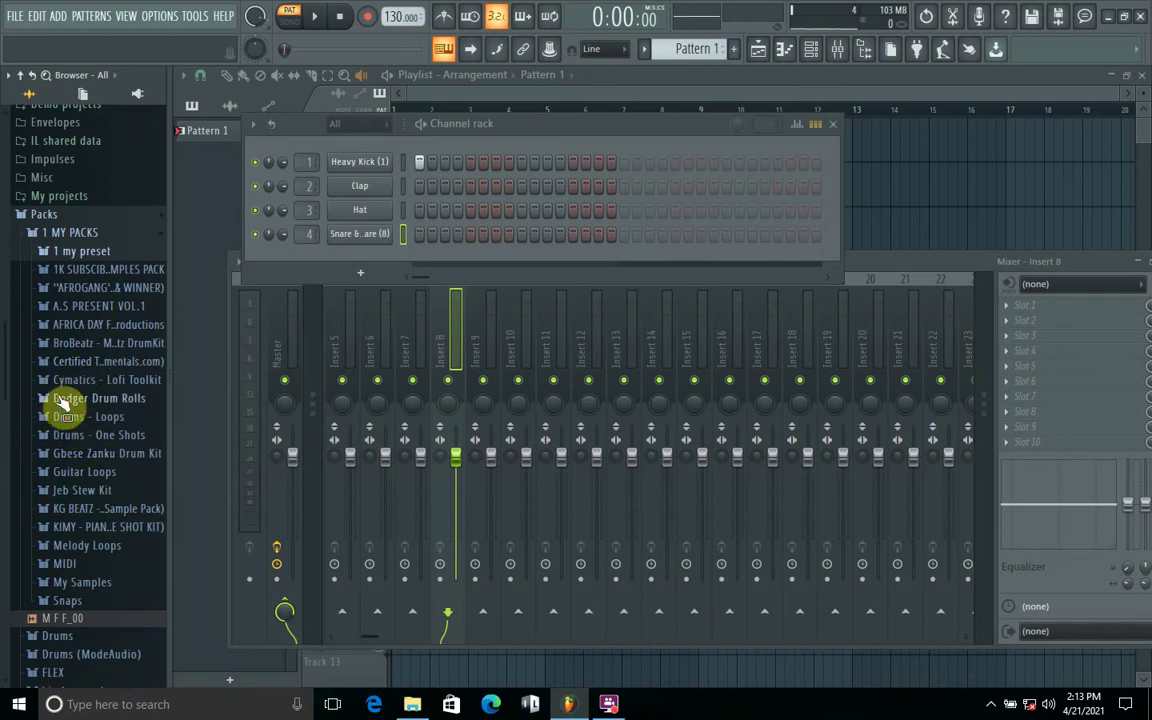
Expand the Dodger Drum Rolls pack and preview its Dodger Roll HOTT samples at 95, 102, 103, 105 and 106 Bpm.
click(58, 398)
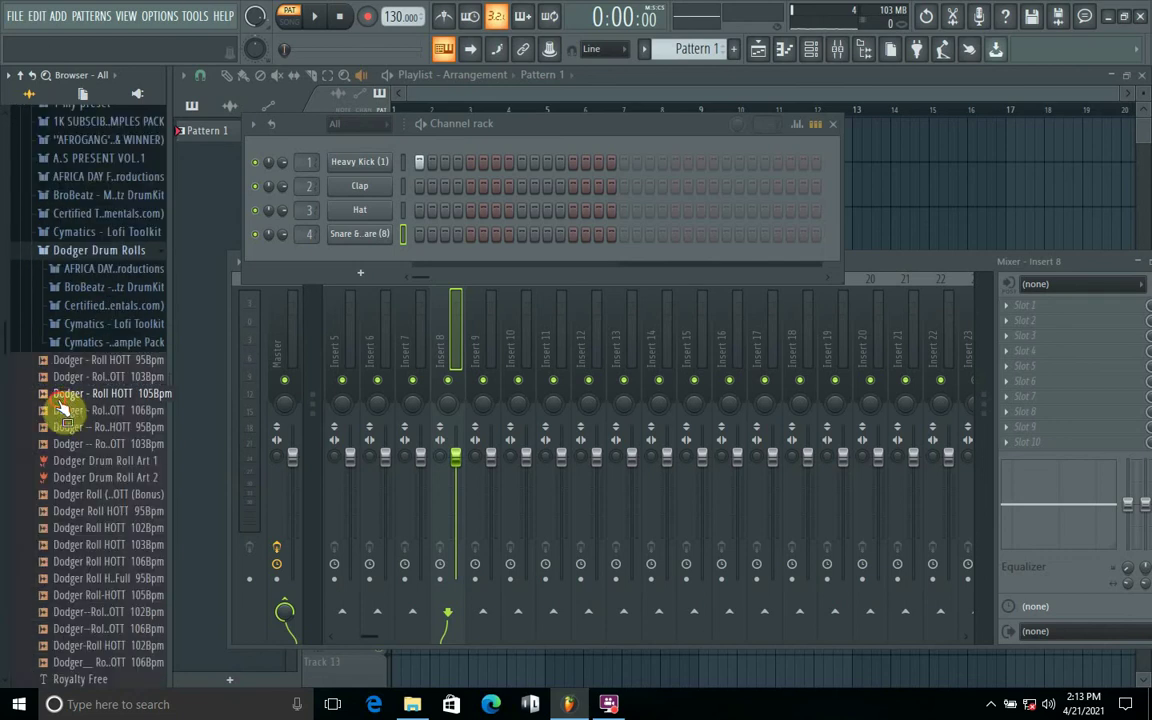
click(60, 400)
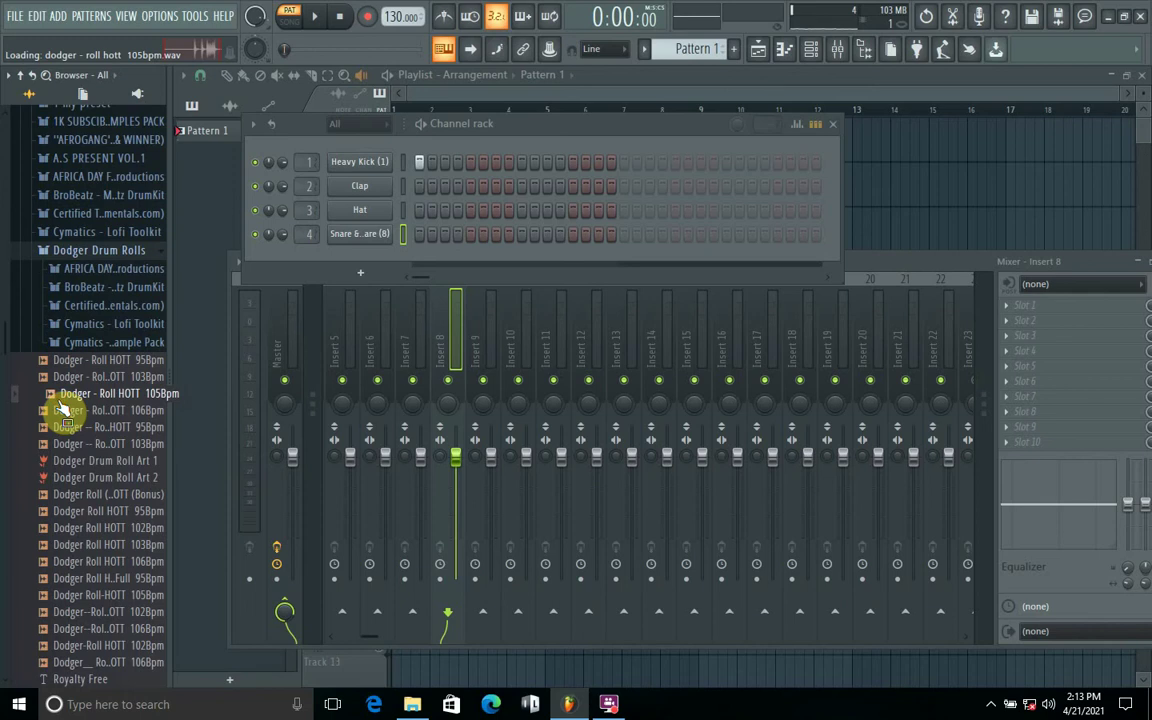
click(72, 431)
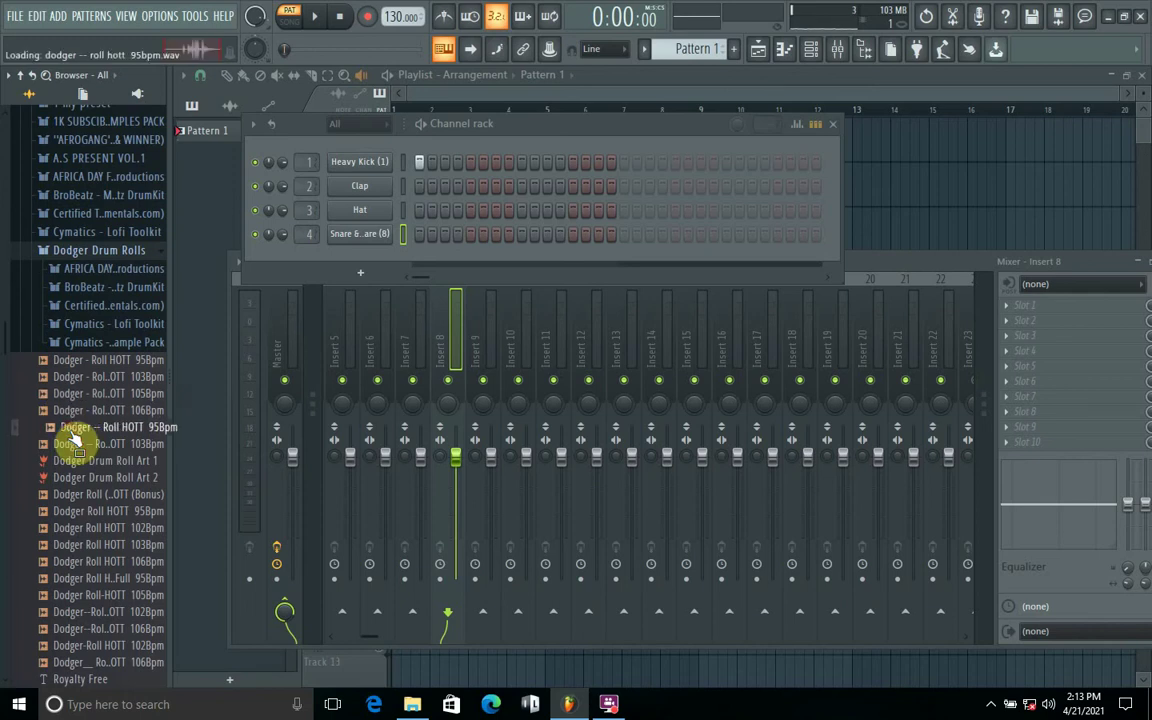
click(75, 546)
key(Down)
key(Down)
key(Down)
key(Down)
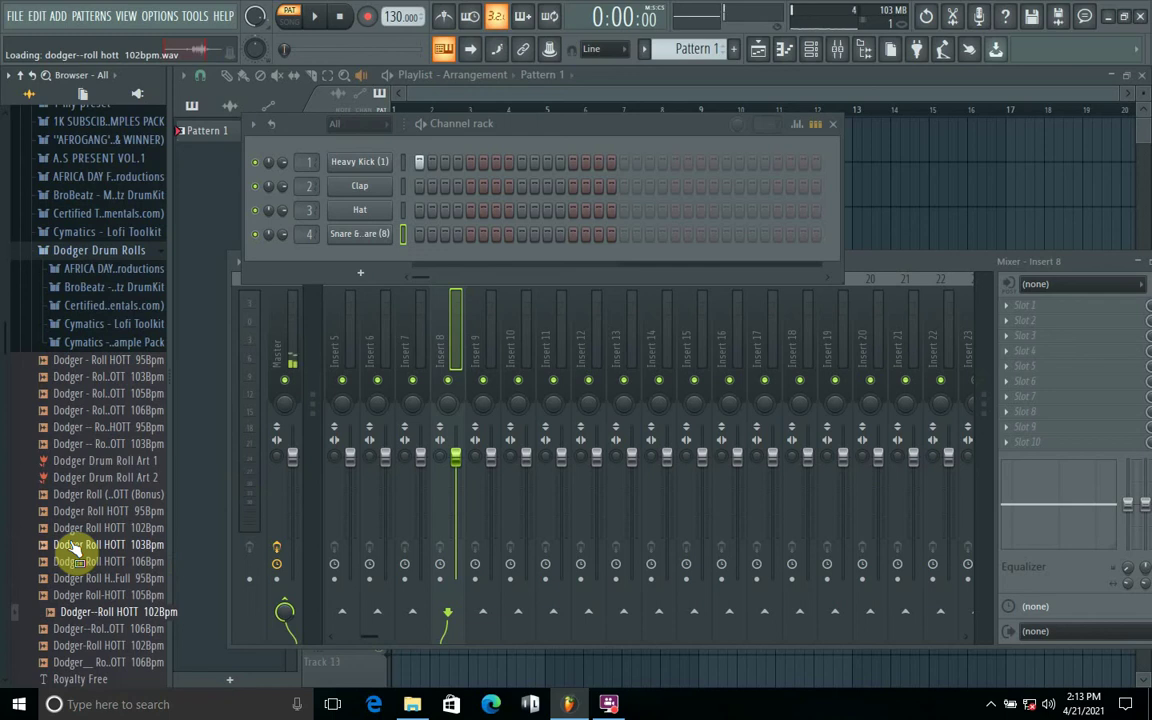
key(Down)
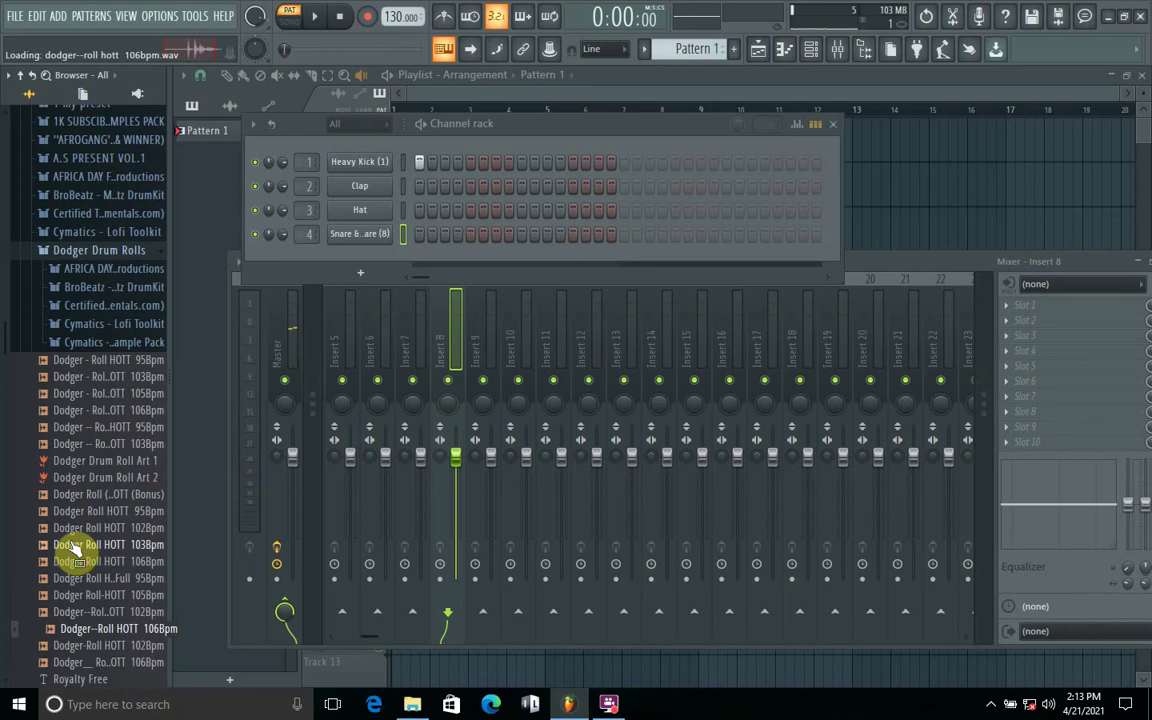
key(Up)
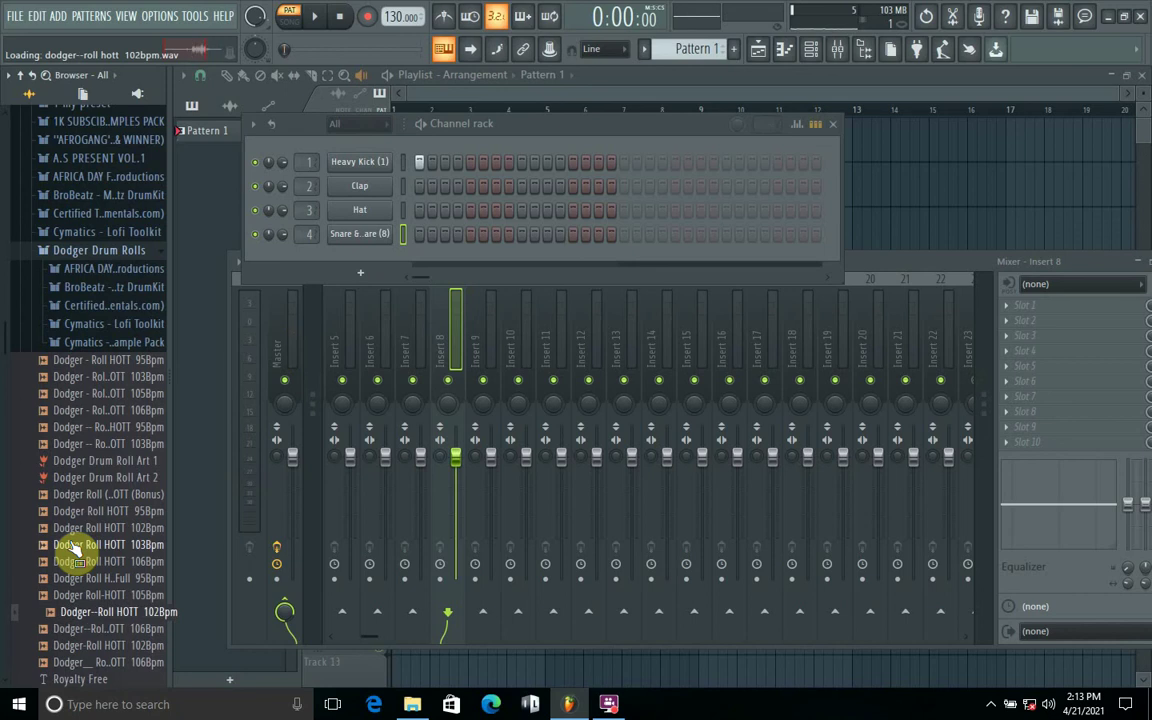
key(Up)
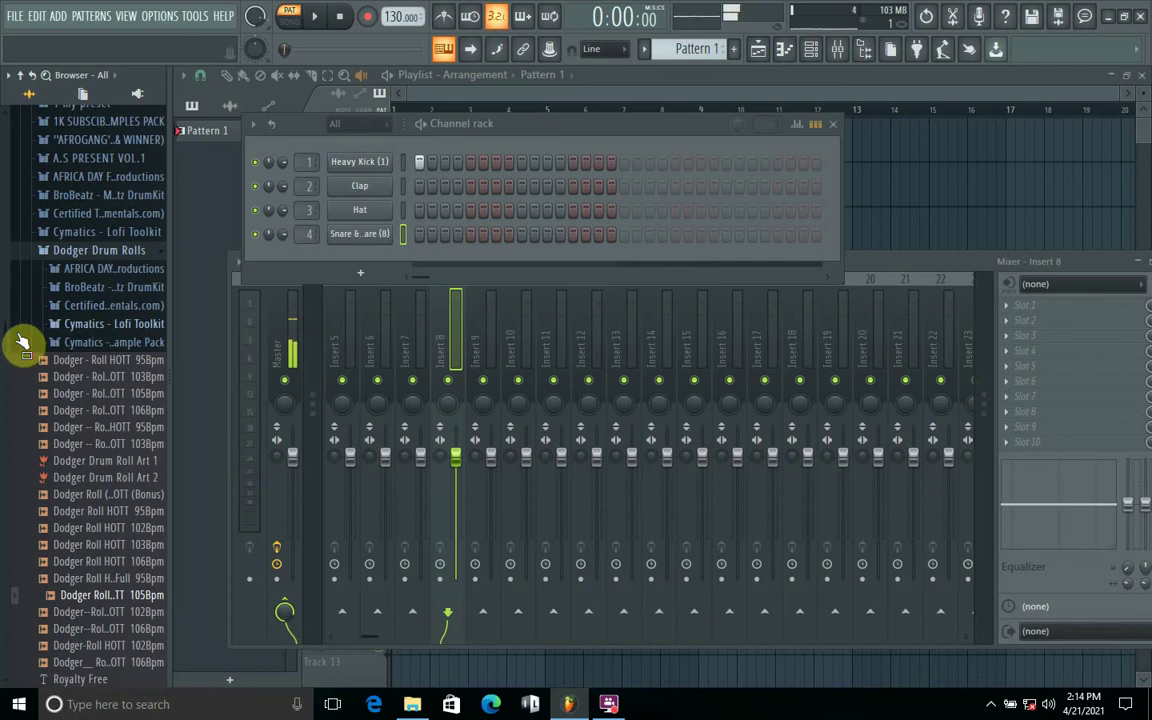
Expand the Gbese Zanku Drum Kit pack and its One shot folder to view the subfolders.
drag(8, 334, 12, 452)
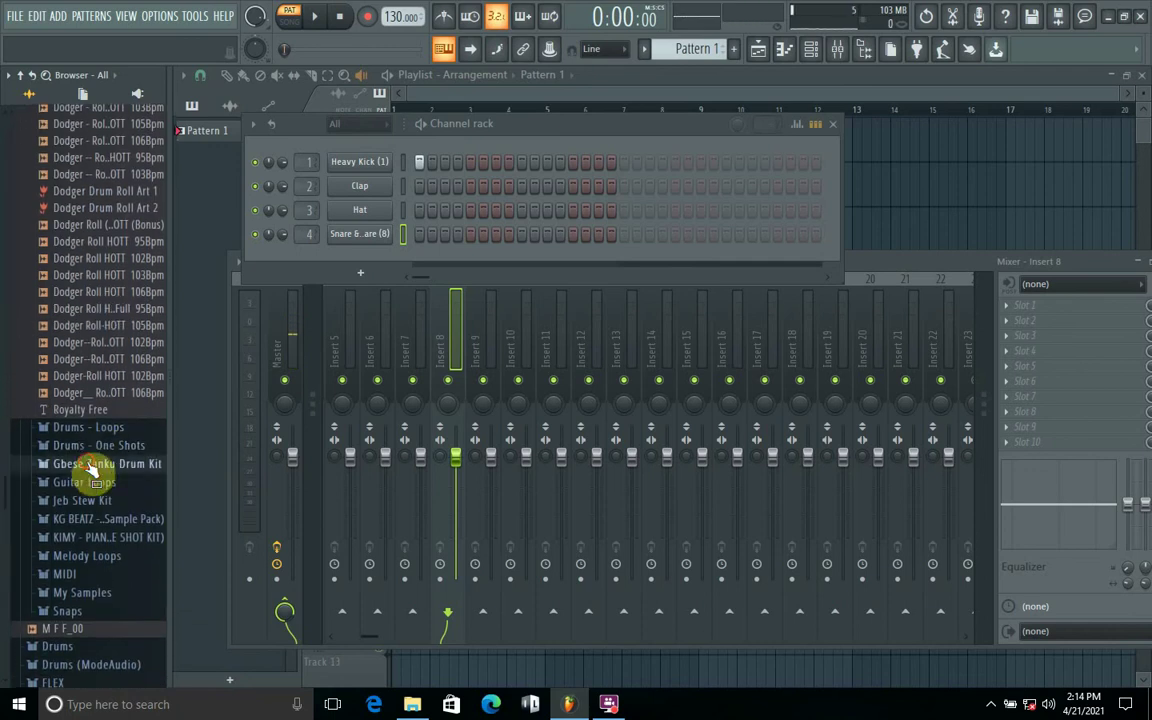
click(90, 464)
click(90, 502)
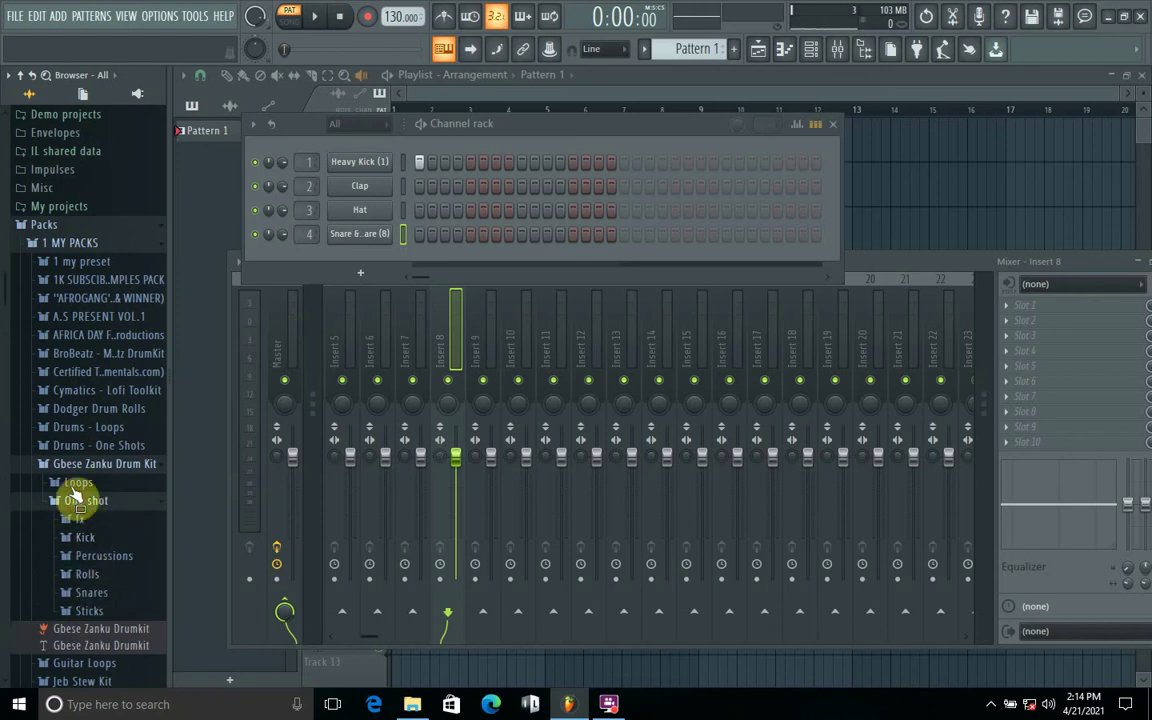
scroll(3, 450, down, 1)
scroll(3, 450, down, 4)
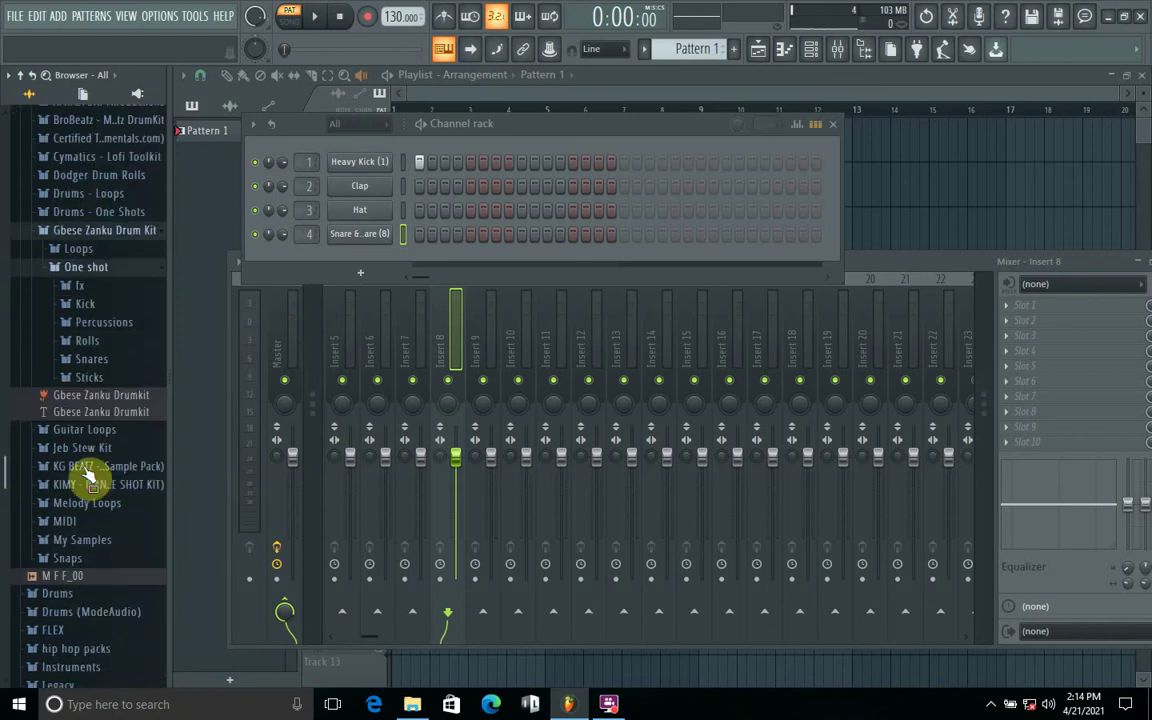
Expand the Jeb Stew Kit pack and its SHAKERS folder, and preview Jeb Shaker 6.
click(98, 452)
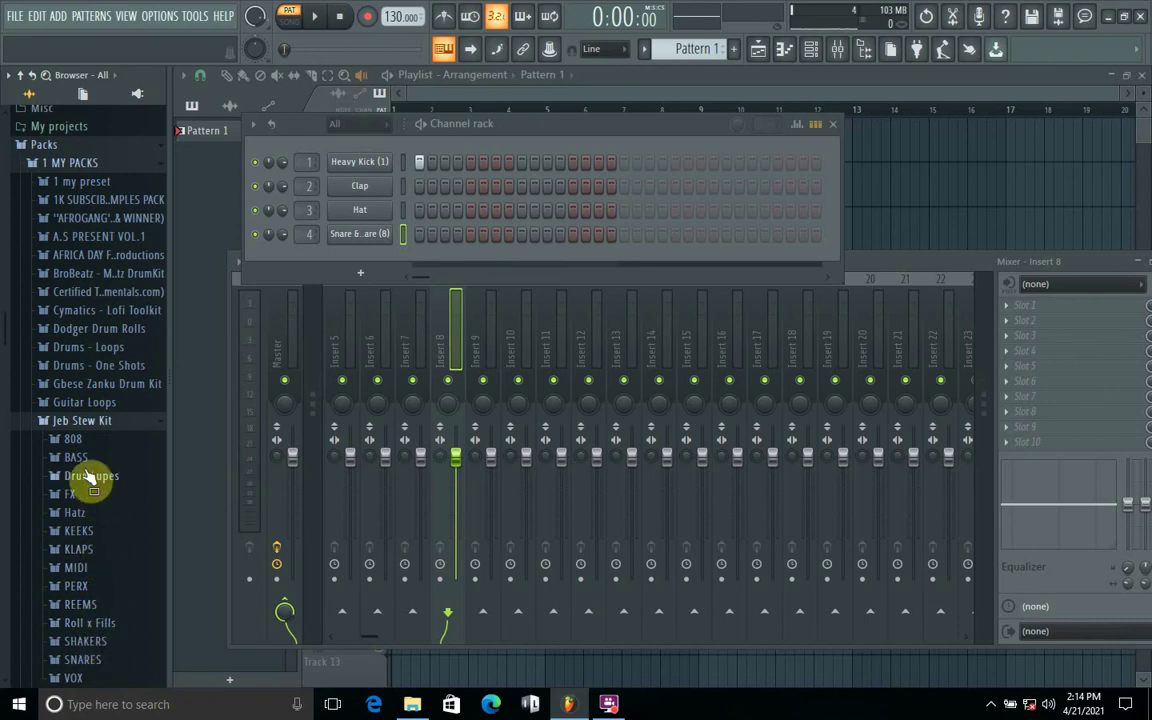
click(88, 645)
click(90, 588)
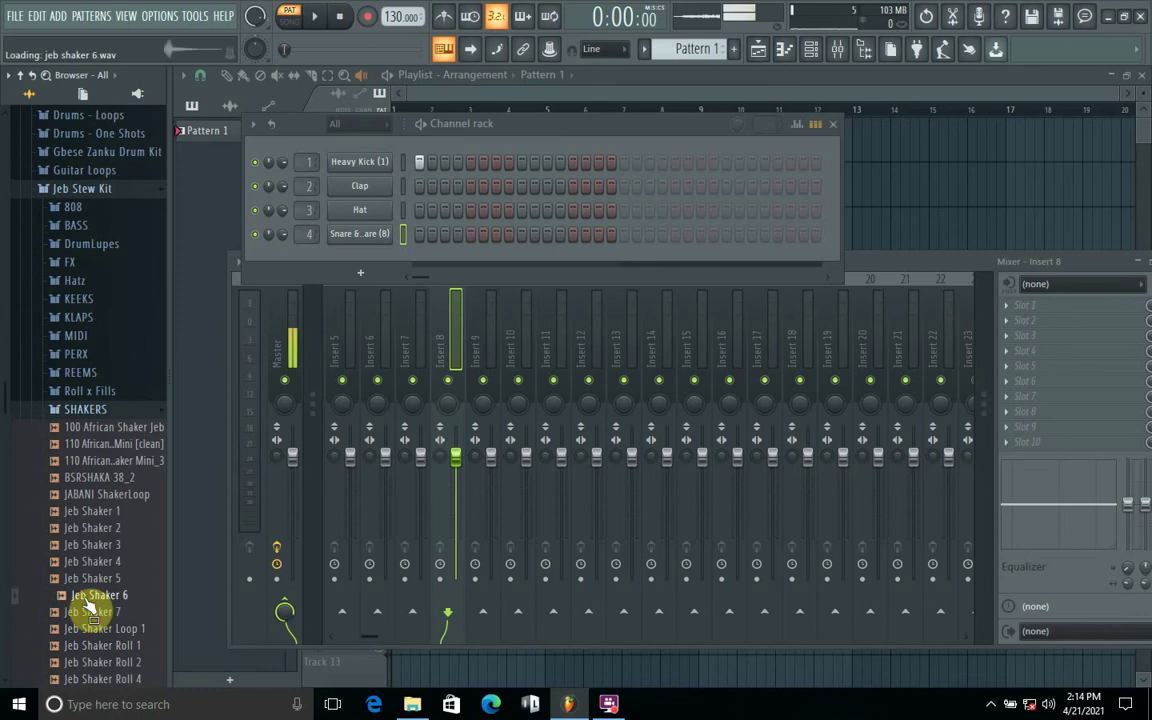
Preview the shaker samples listed above Jeb Shaker 6 and add 110 African Shaker Mini [clean] to the channel rack as a new channel.
key(Up)
key(Up)
key(Up)
key(Up)
key(Up)
key(Up)
key(Up)
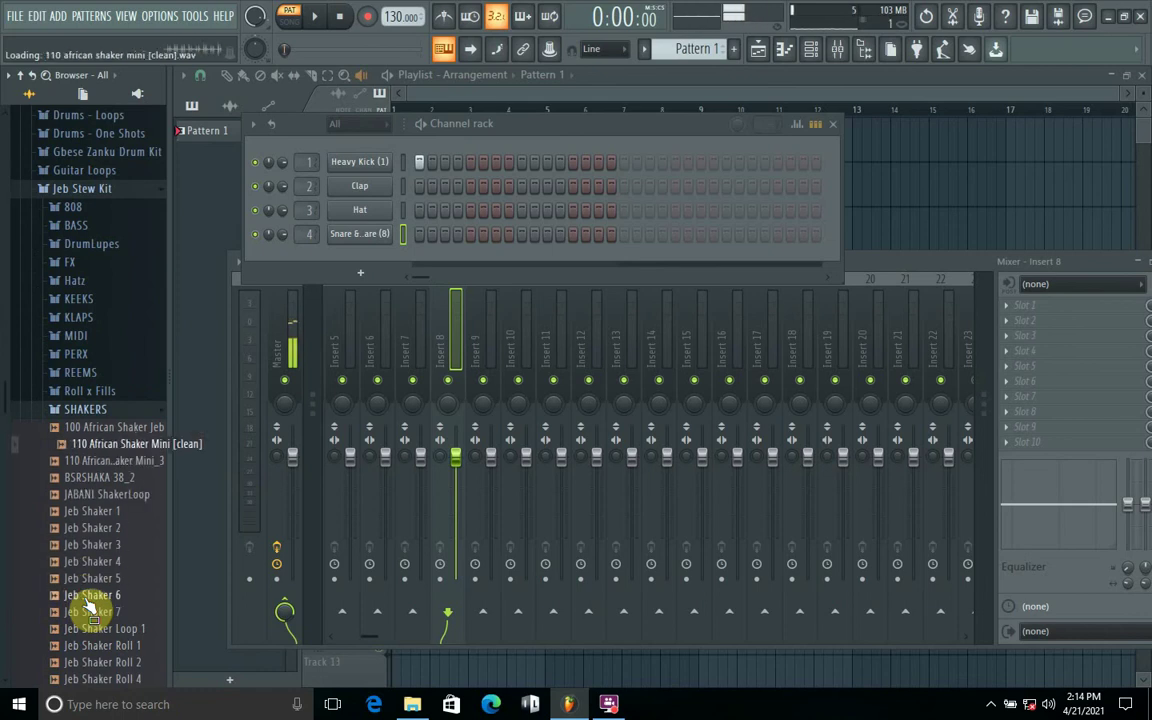
key(Up)
drag(112, 443, 372, 258)
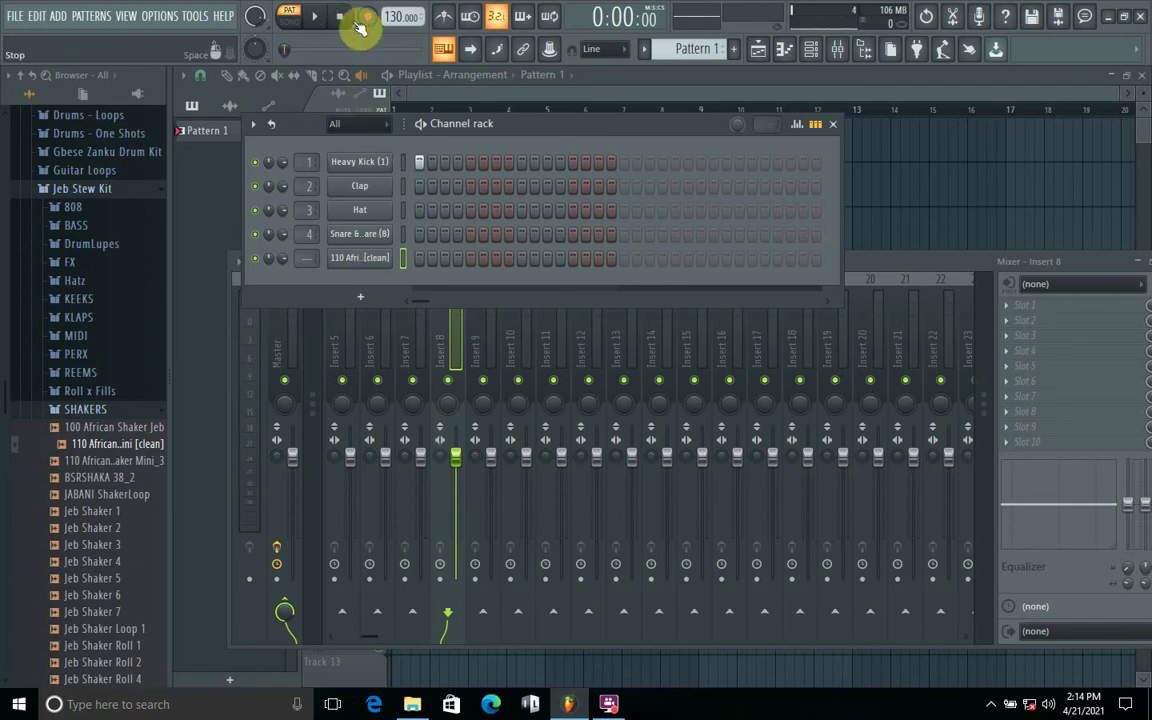
Lower the project tempo to 111 and on to 100 BPM, restretching all channels each time.
drag(400, 16, 395, 30)
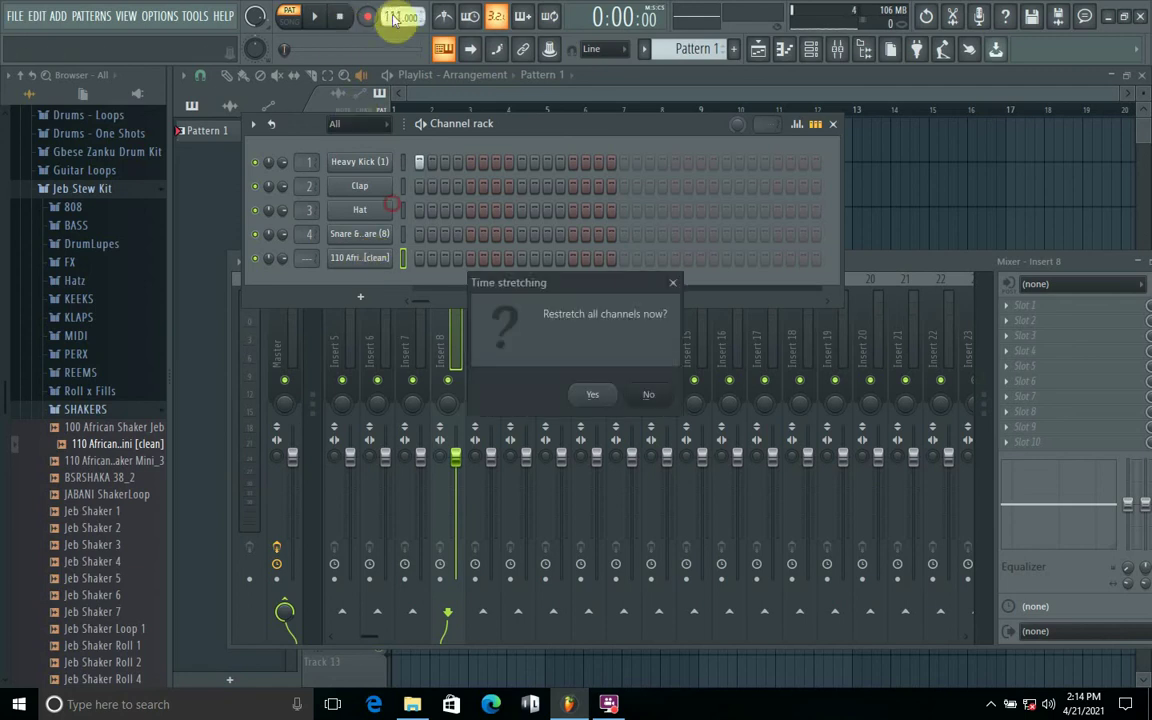
click(590, 394)
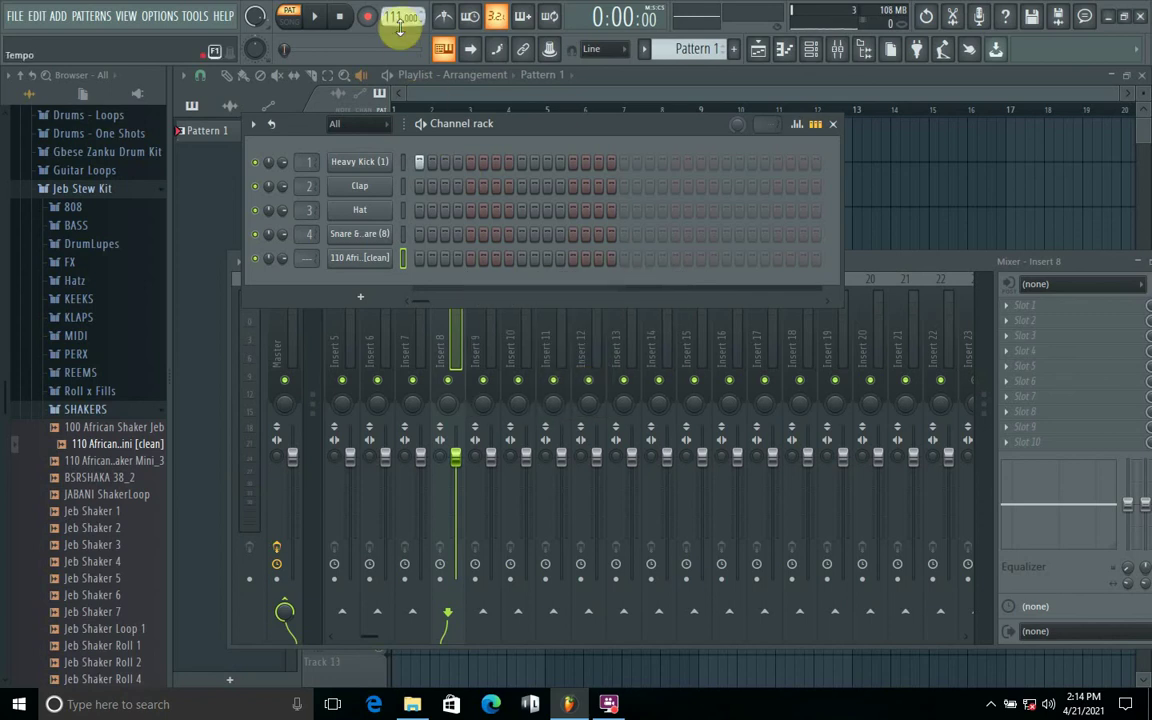
drag(400, 20, 381, 80)
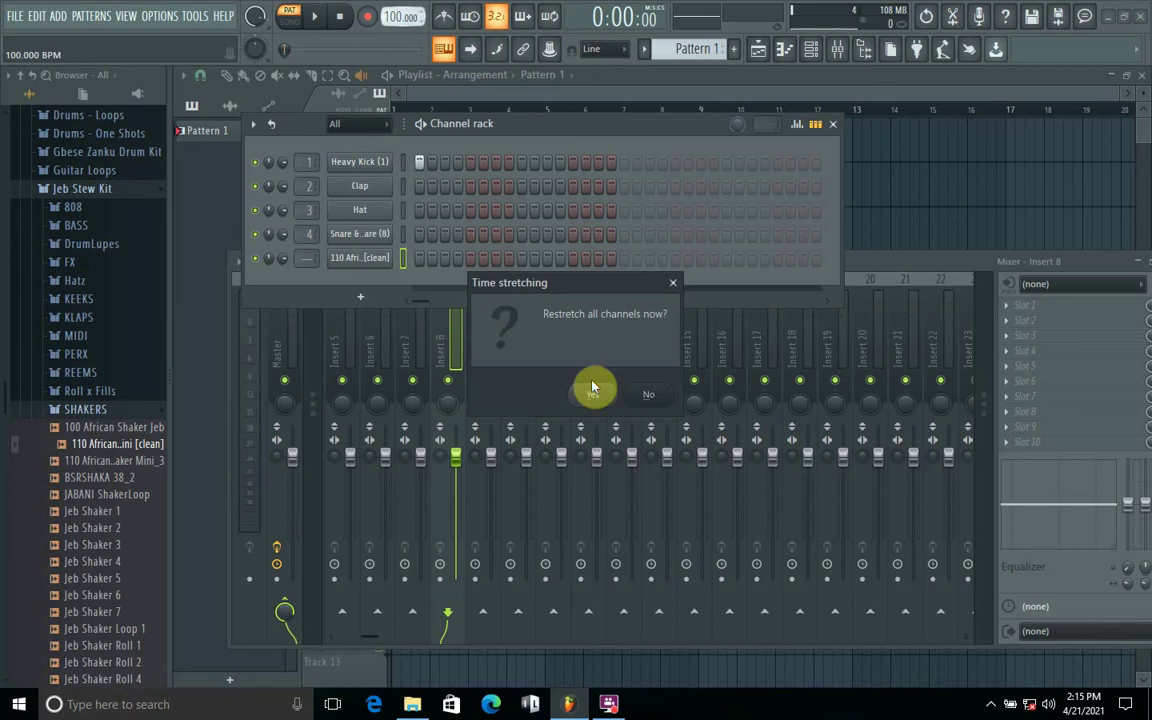
click(596, 397)
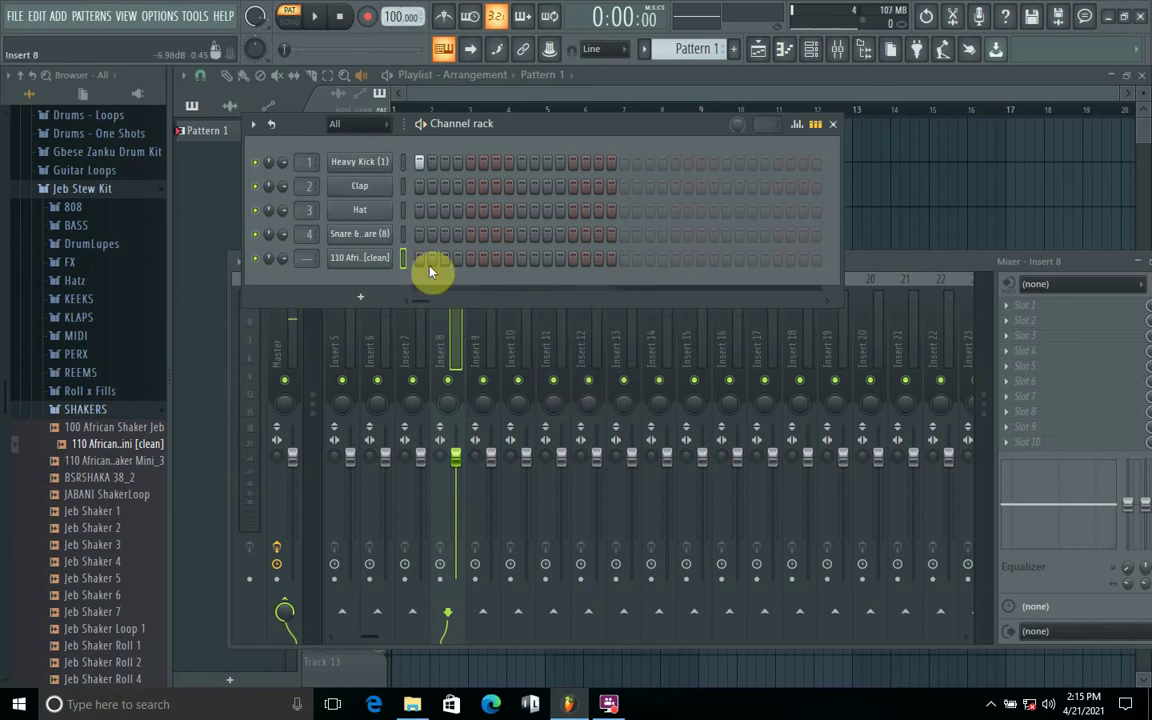
Place the shaker on step 1 and a trial Clap hit on step 17, play the pattern, and remove the Clap hit.
click(625, 188)
key(space)
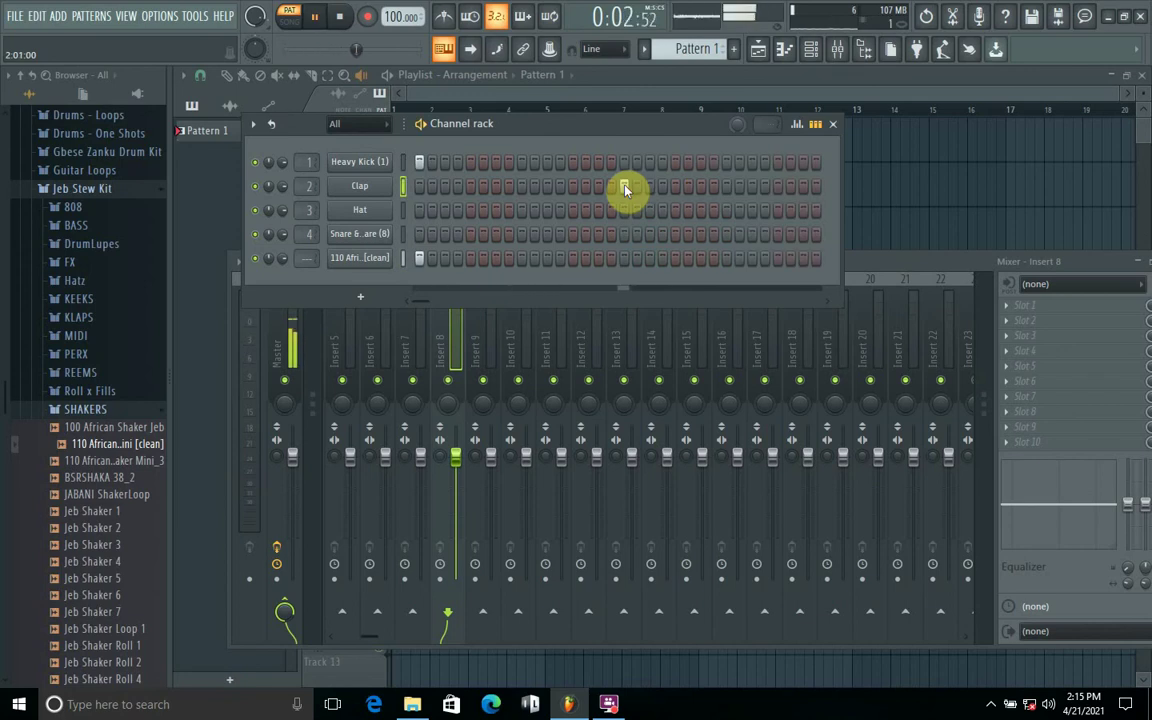
key(space)
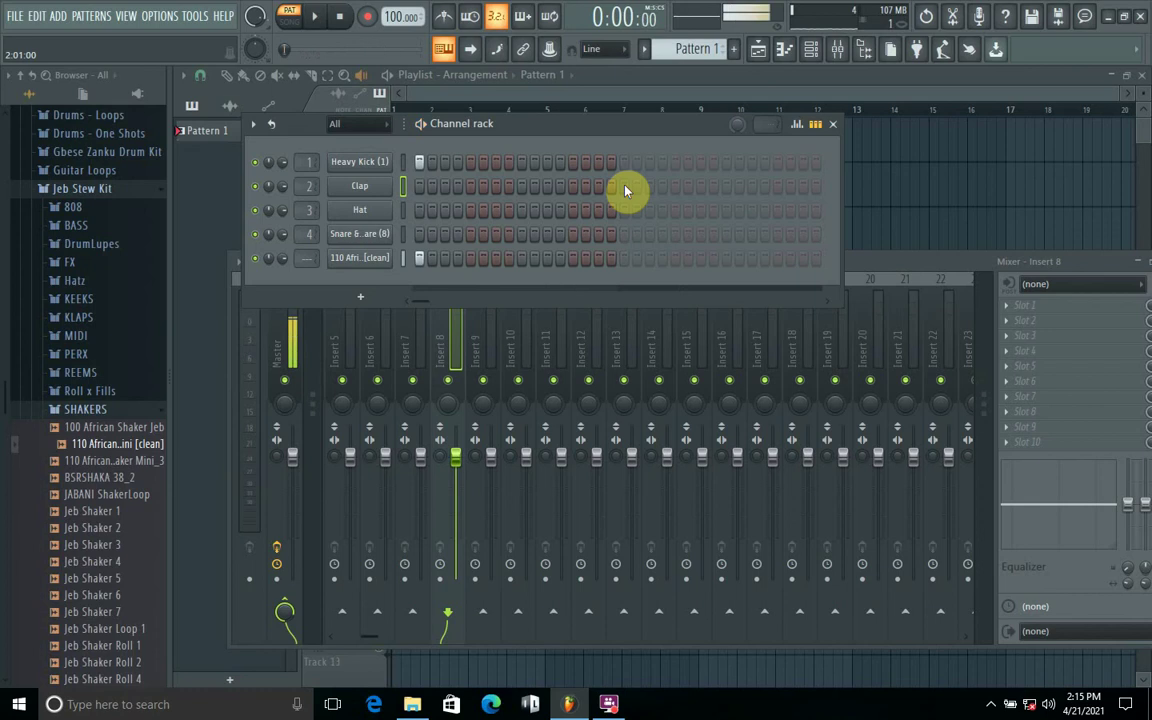
right_click(625, 188)
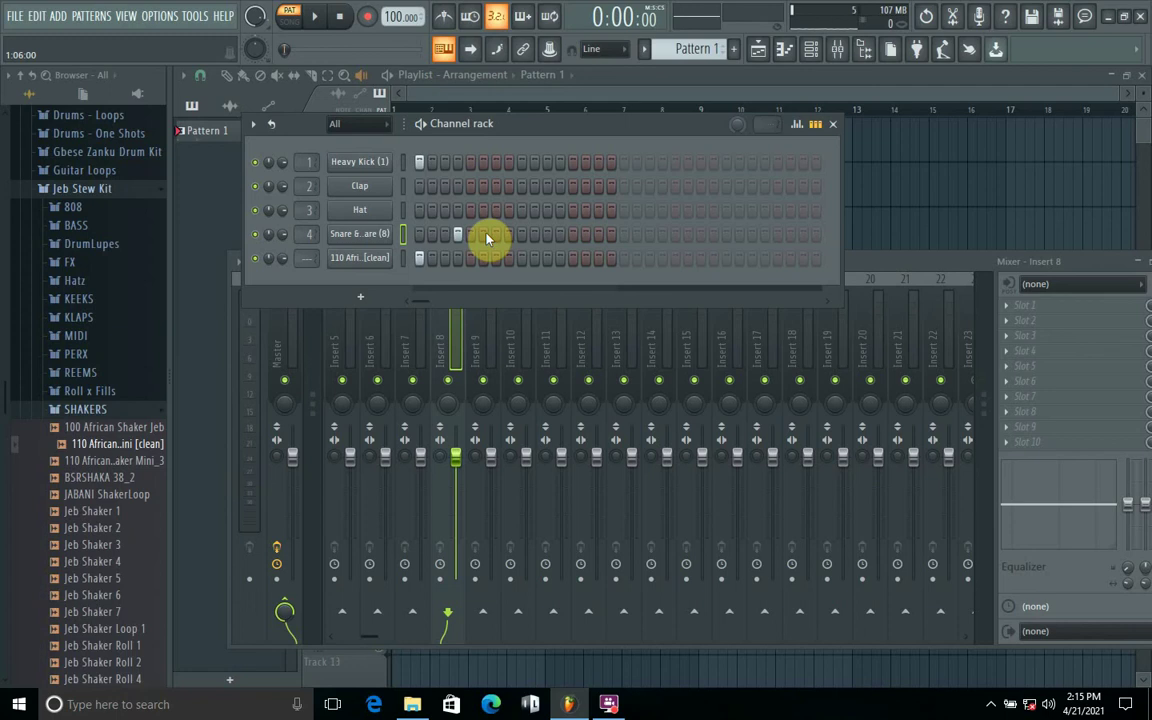
Add hits on steps 4, 7 and 11 of the snare channel, playing the pattern to check the rhythm.
key(space)
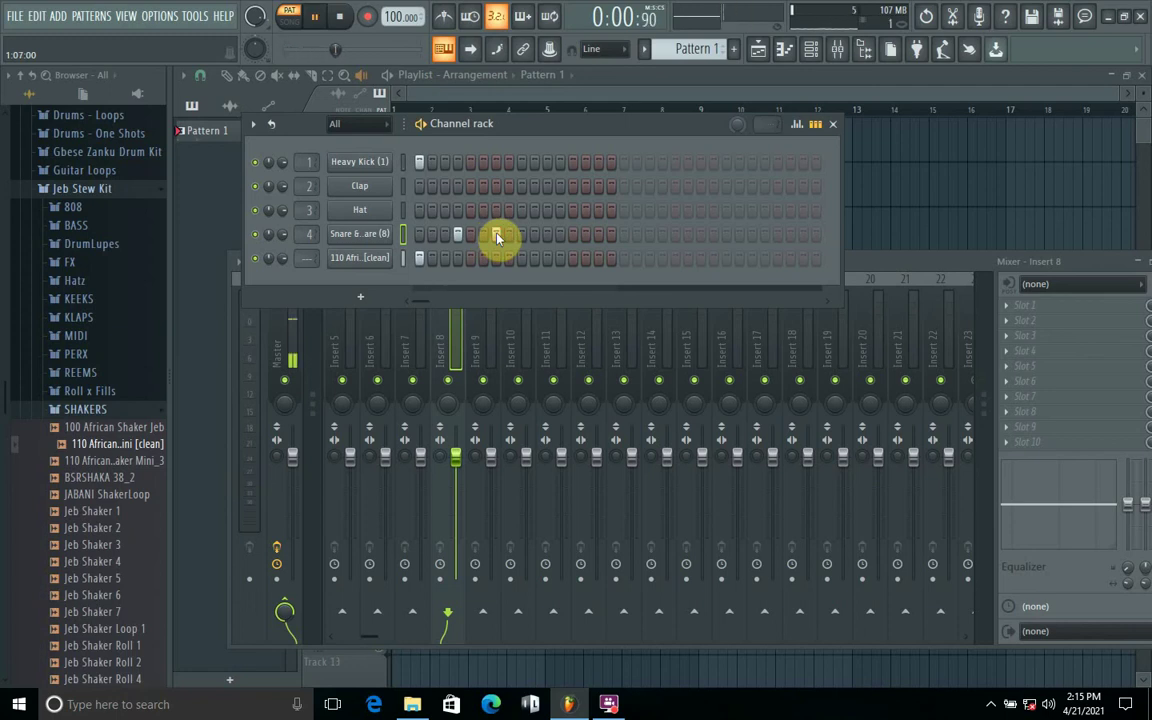
key(space)
key(space)
click(548, 236)
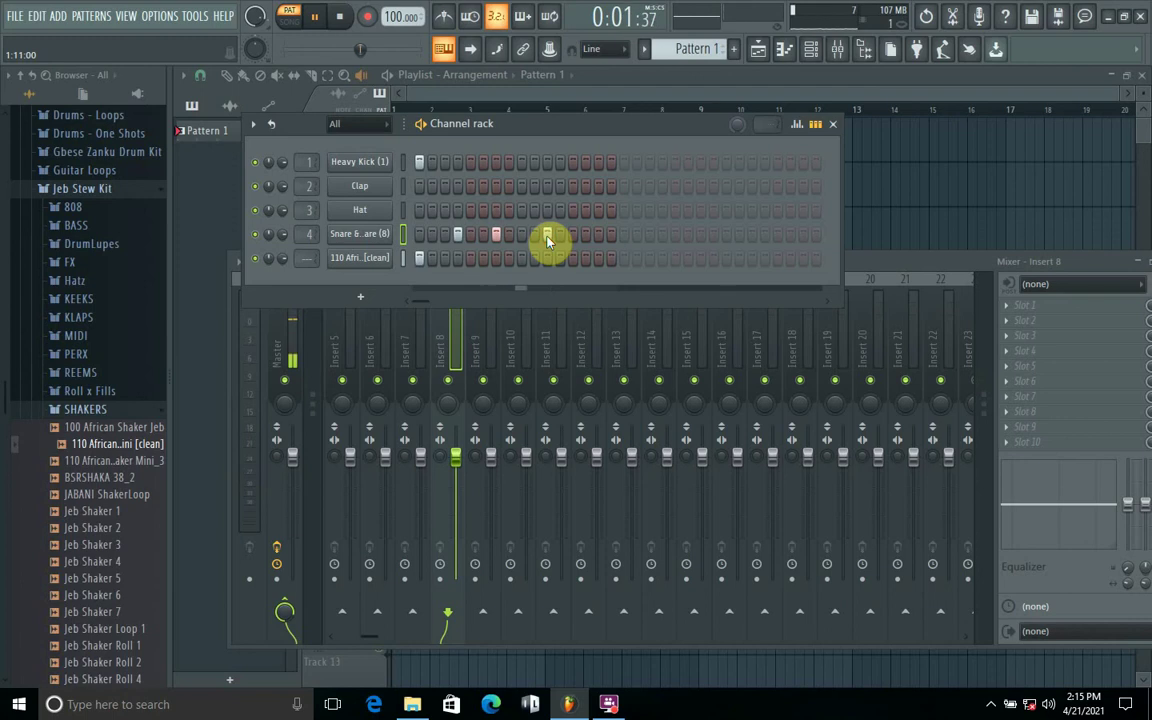
key(space)
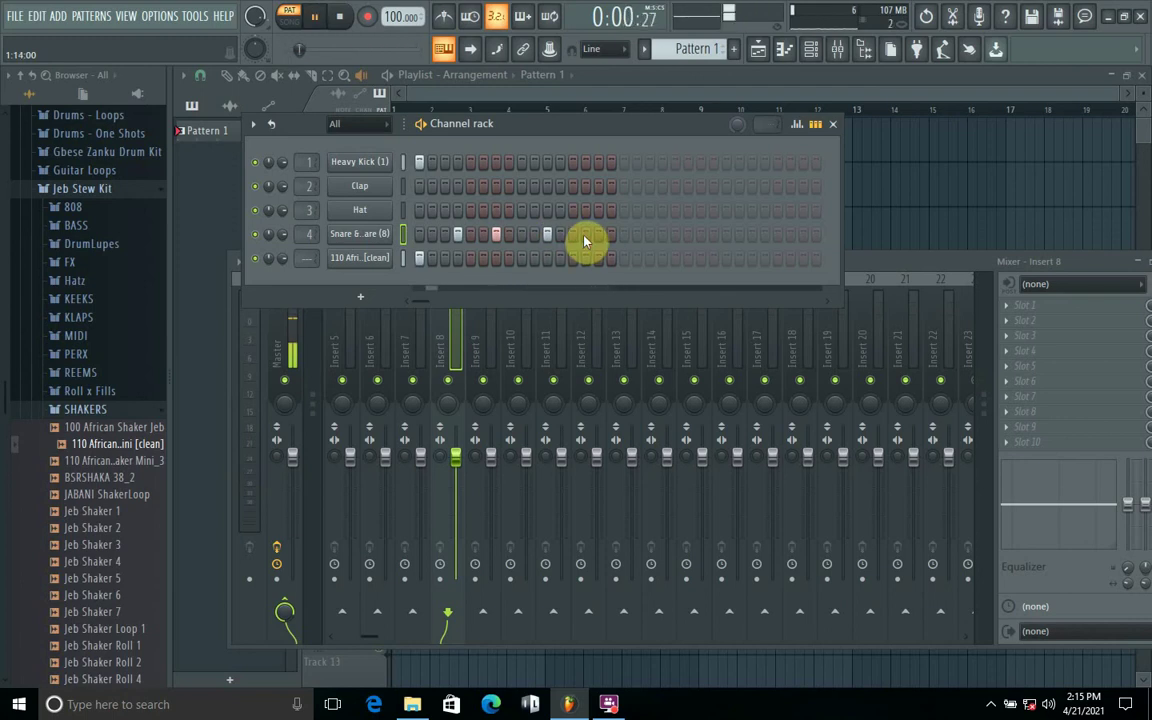
Try a snare hit on step 14, replace it with one on step 13, and play the pattern.
click(585, 236)
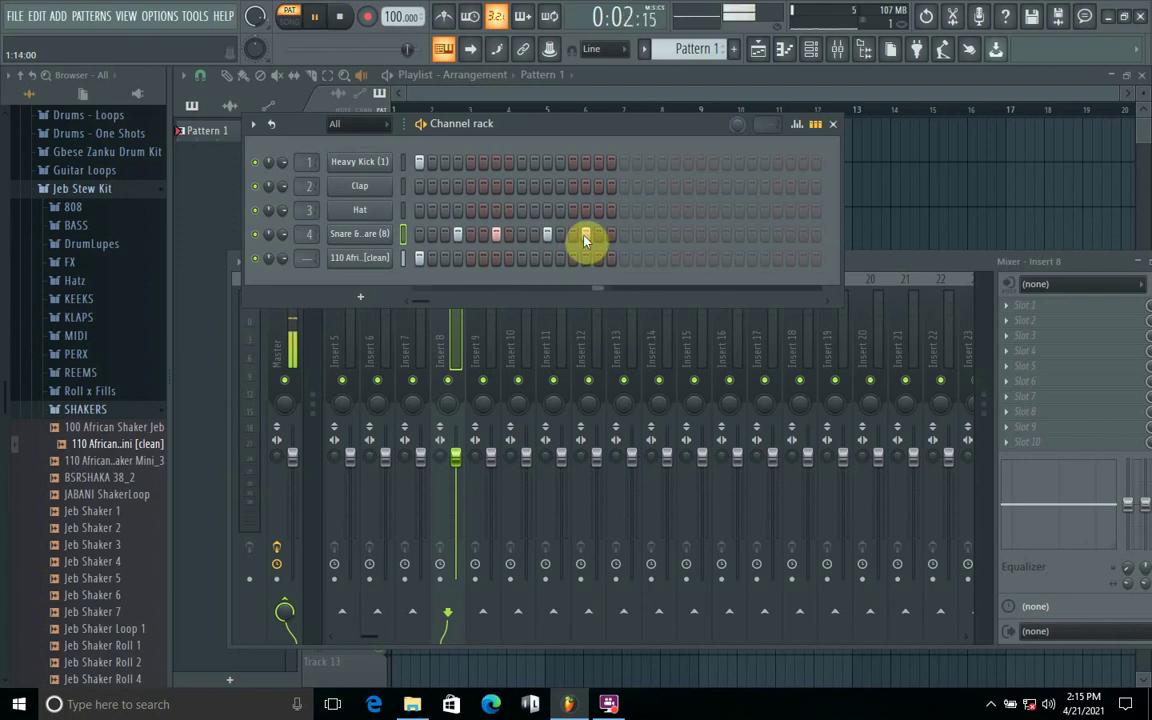
key(space)
right_click(585, 237)
click(575, 234)
key(space)
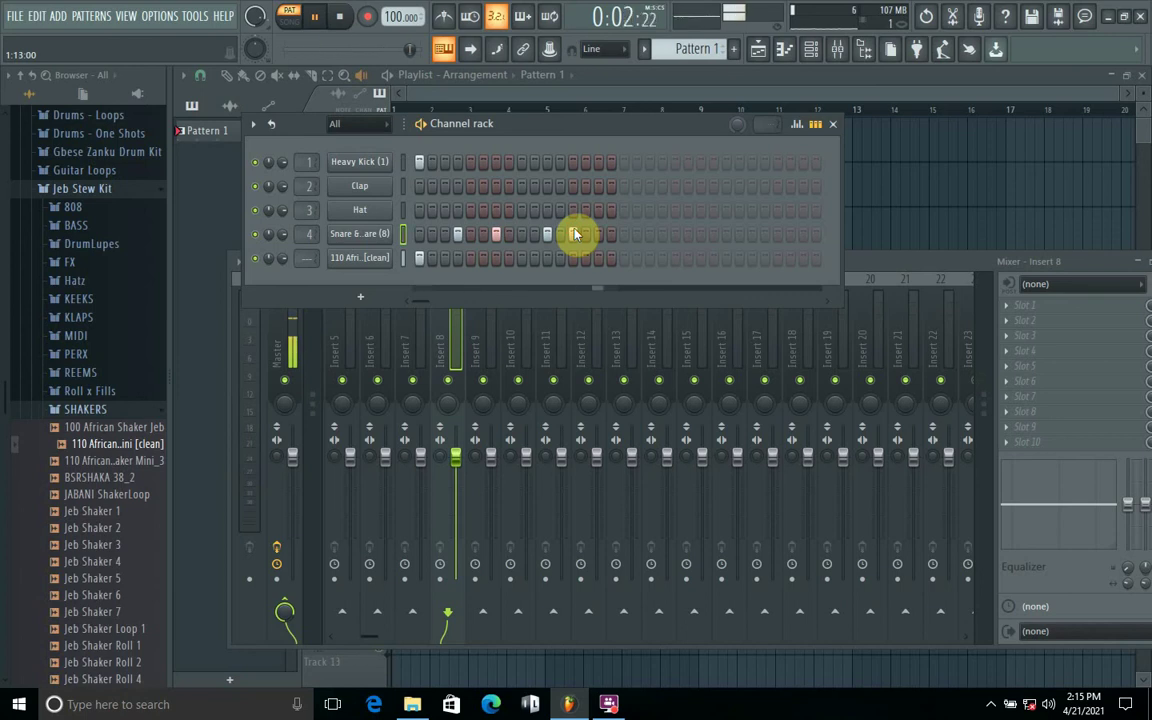
Add Heavy Kick (1) hits on steps 3, 17 and 19, and play the pattern to check them.
click(445, 162)
key(space)
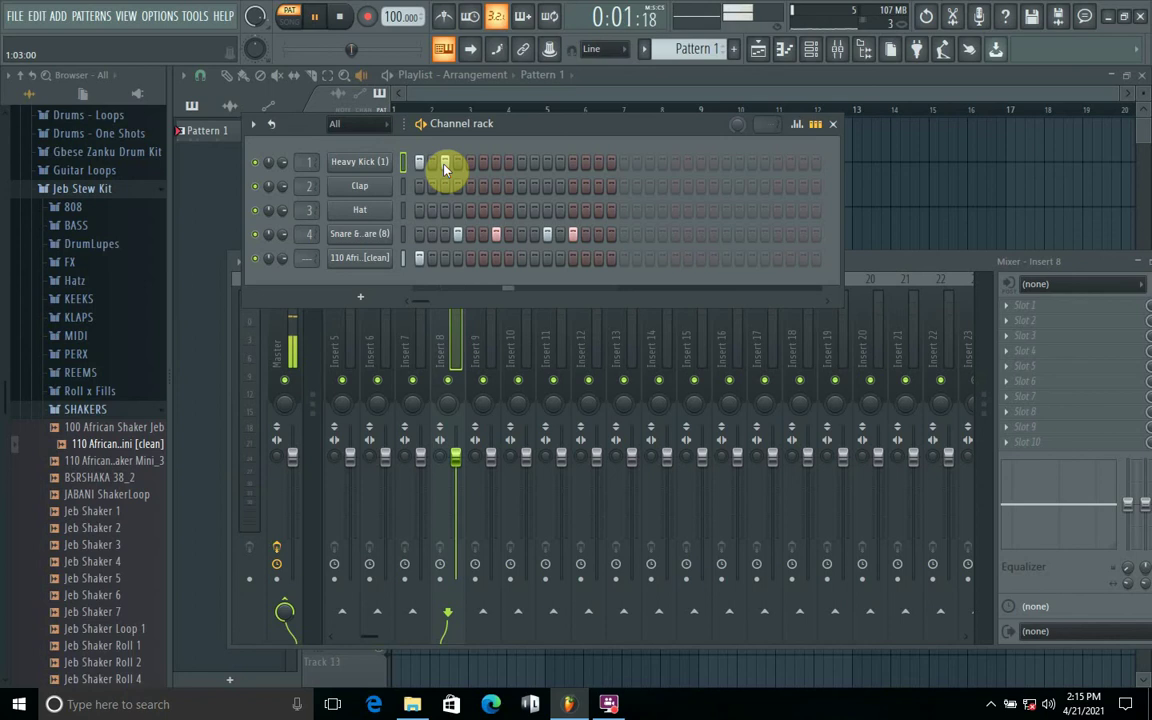
key(space)
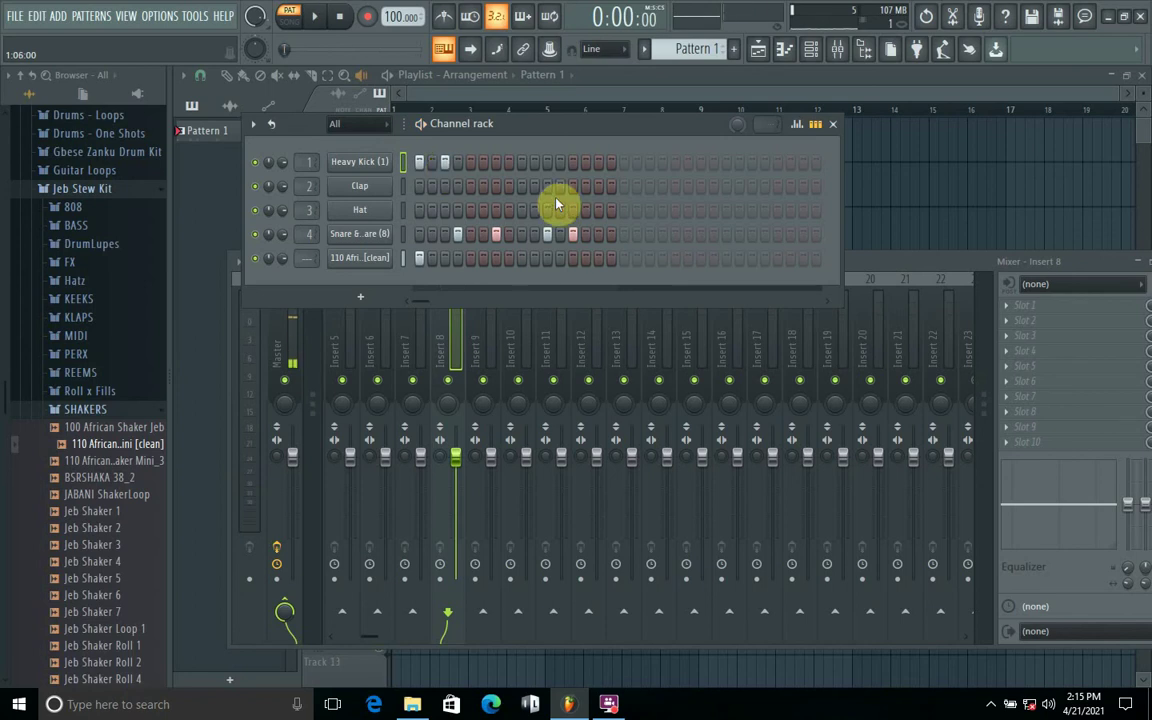
click(625, 163)
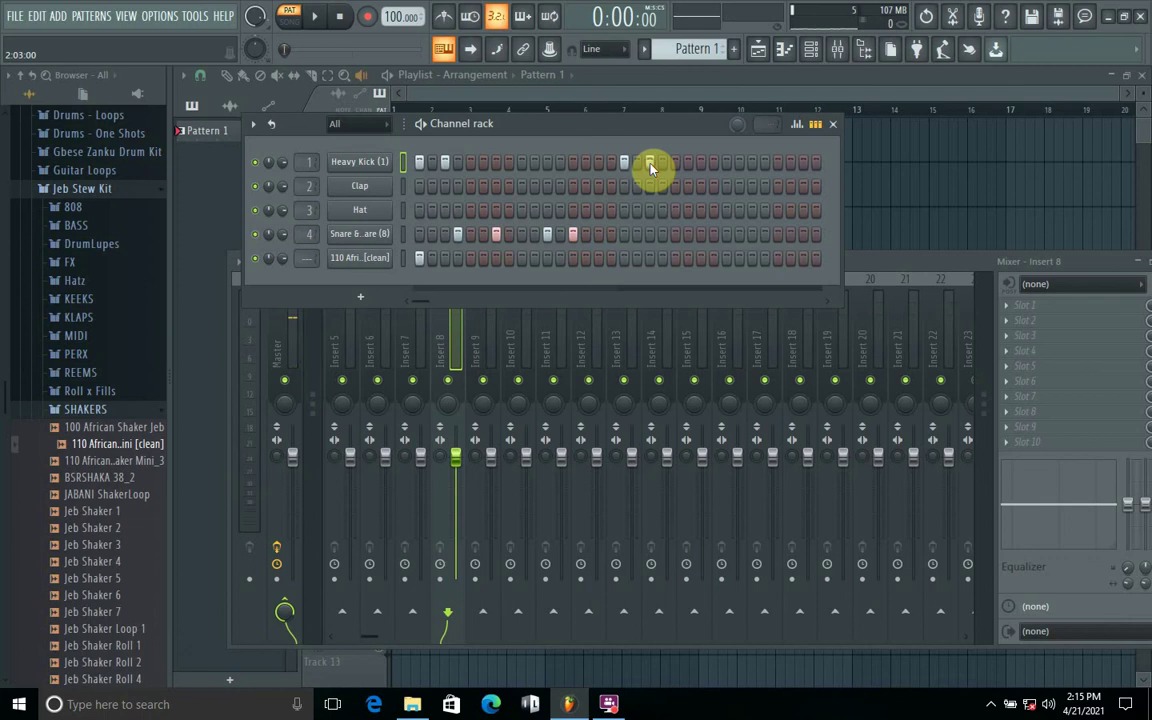
key(space)
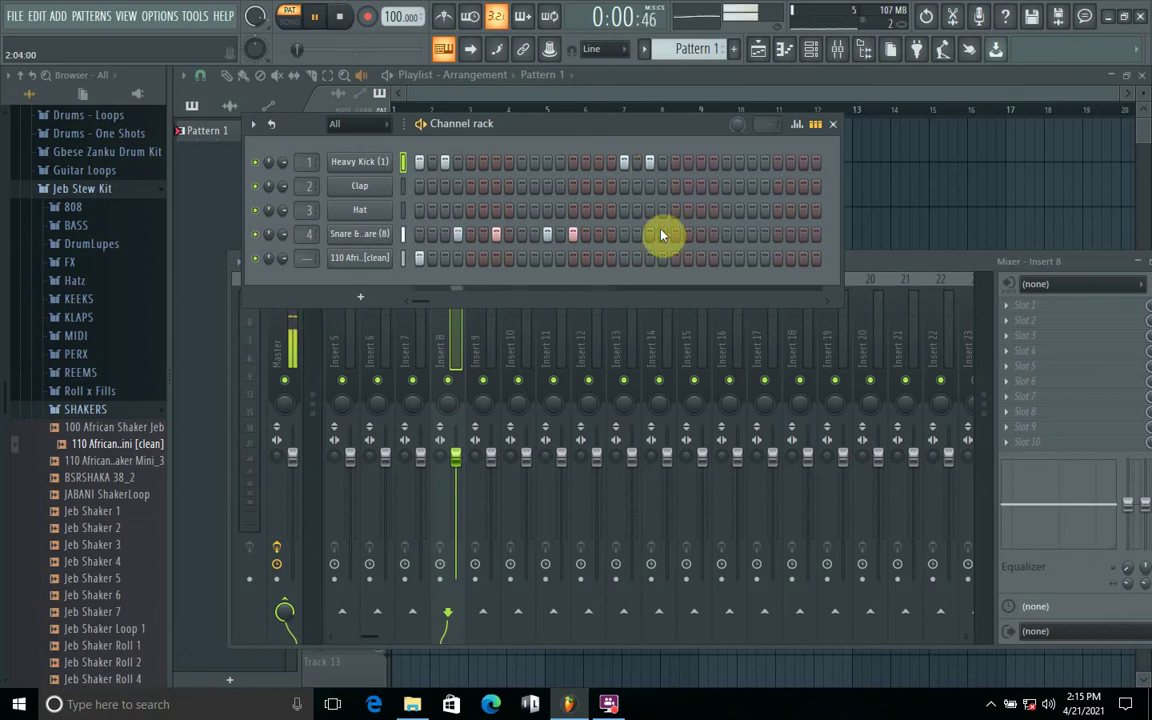
key(space)
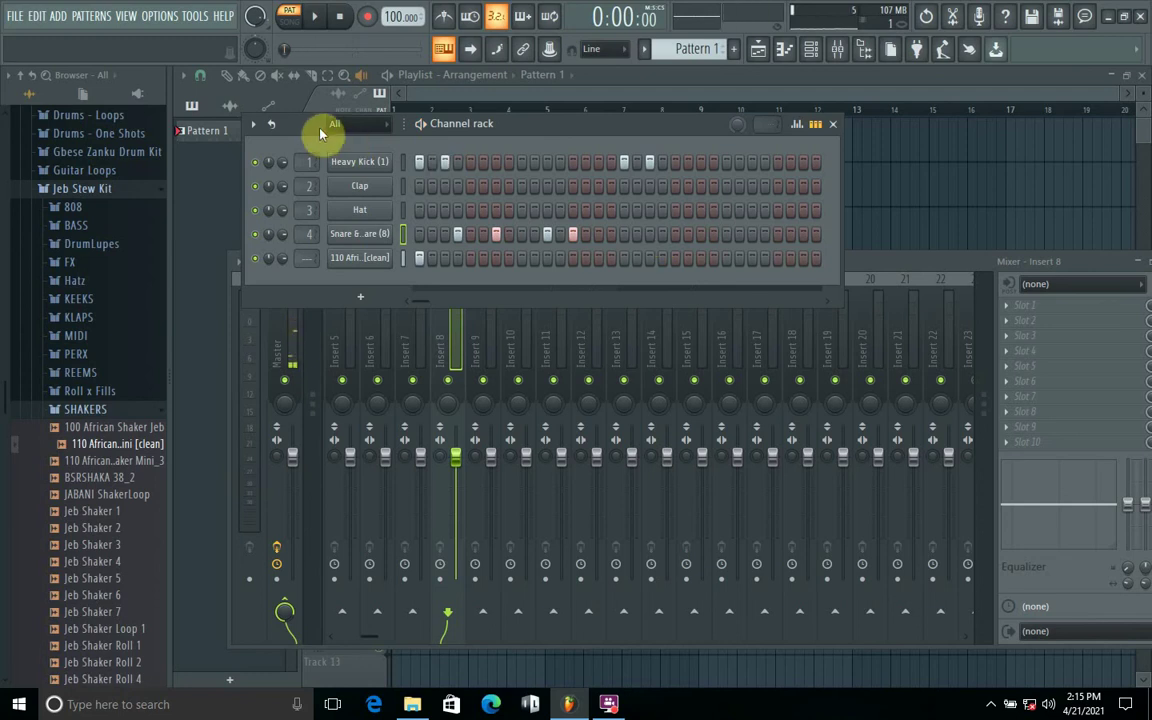
Turn on looping of the channel rack's step sequences and turn it off again.
click(280, 125)
click(271, 124)
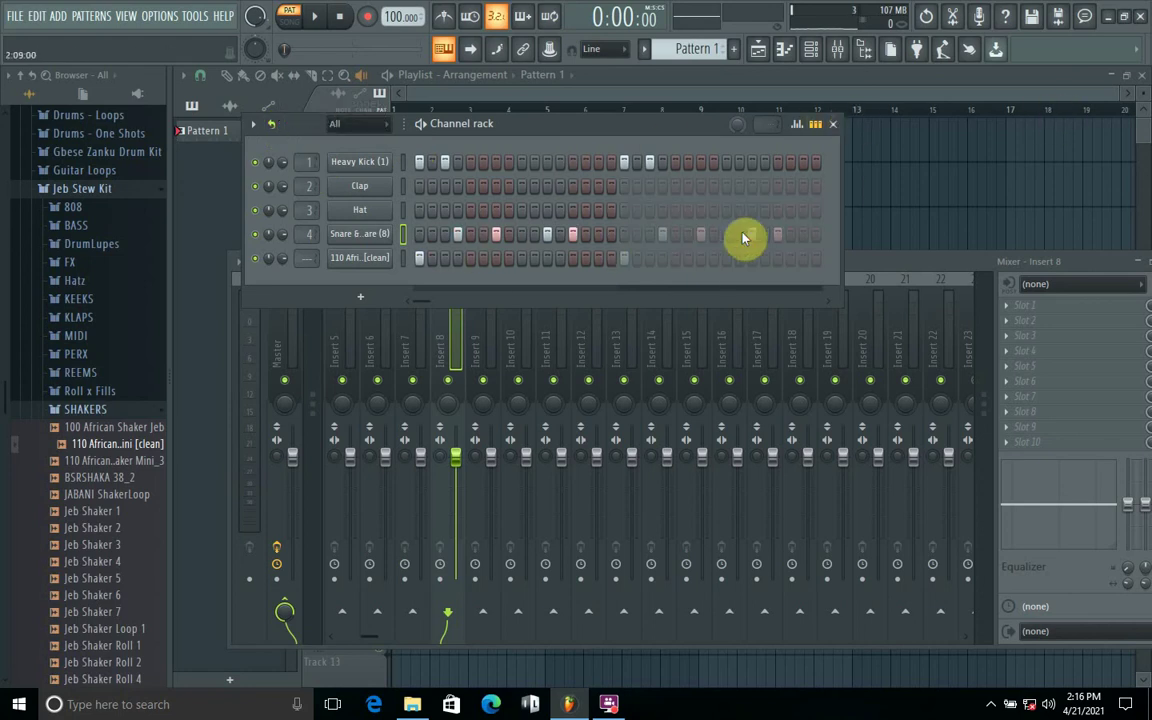
click(271, 124)
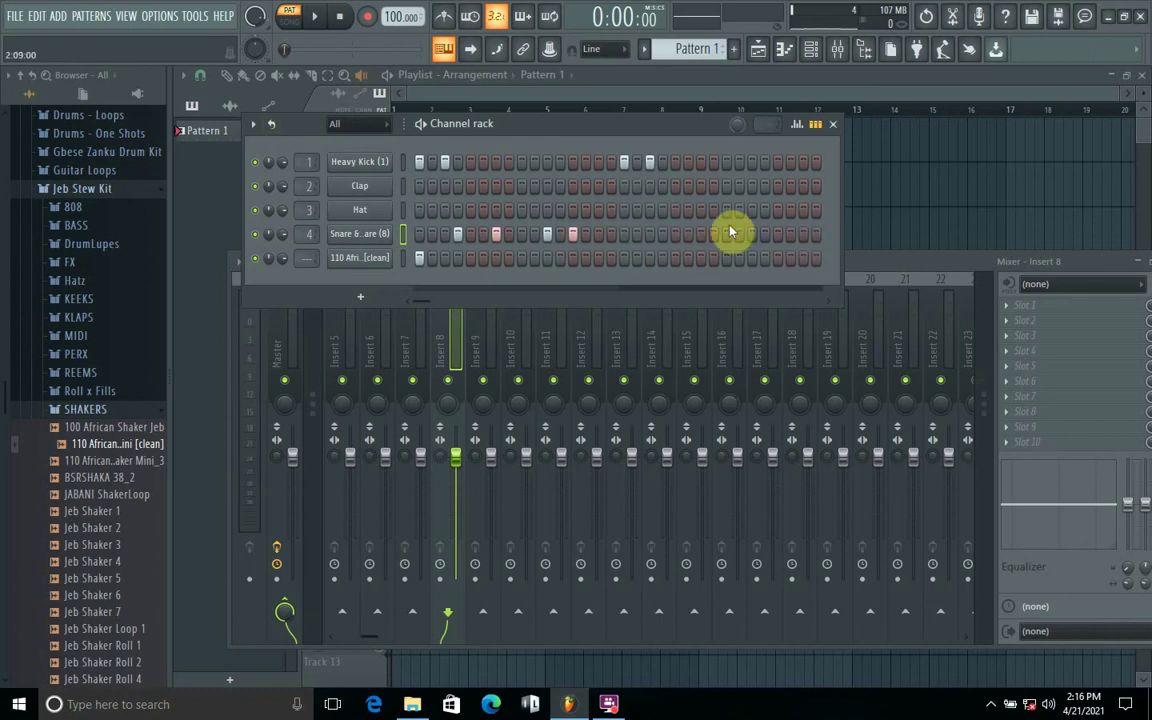
Add snare hits on steps 20, 23, 27 and 30, and play the pattern.
click(664, 236)
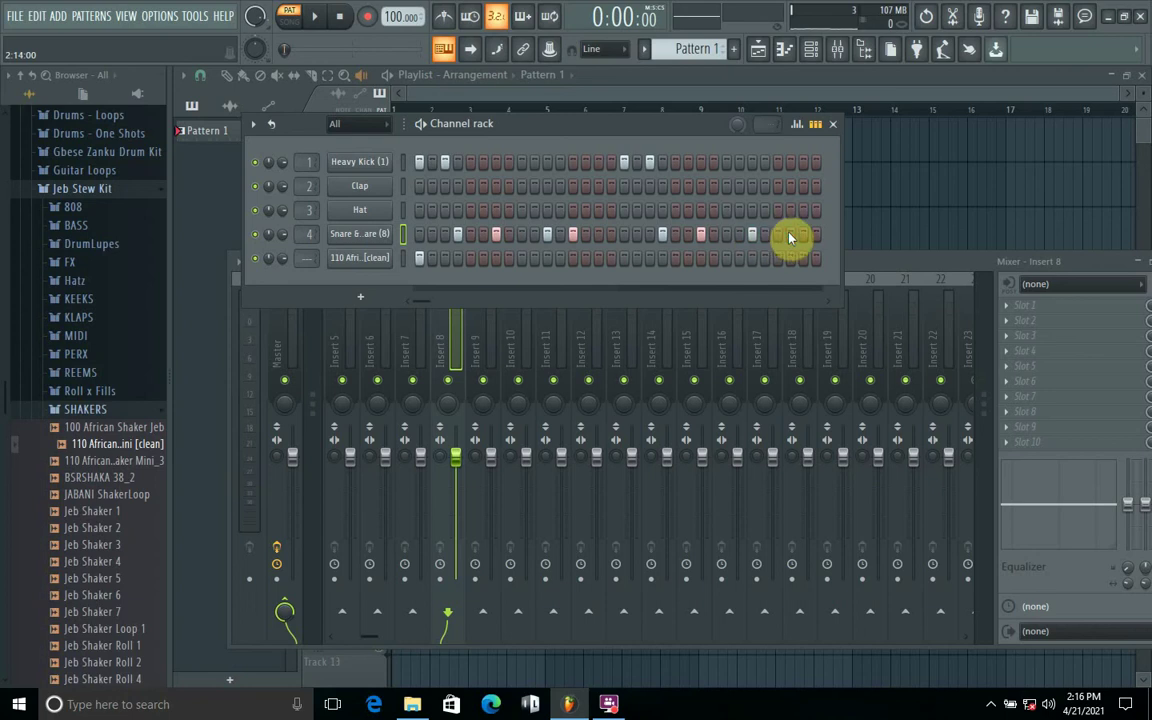
key(space)
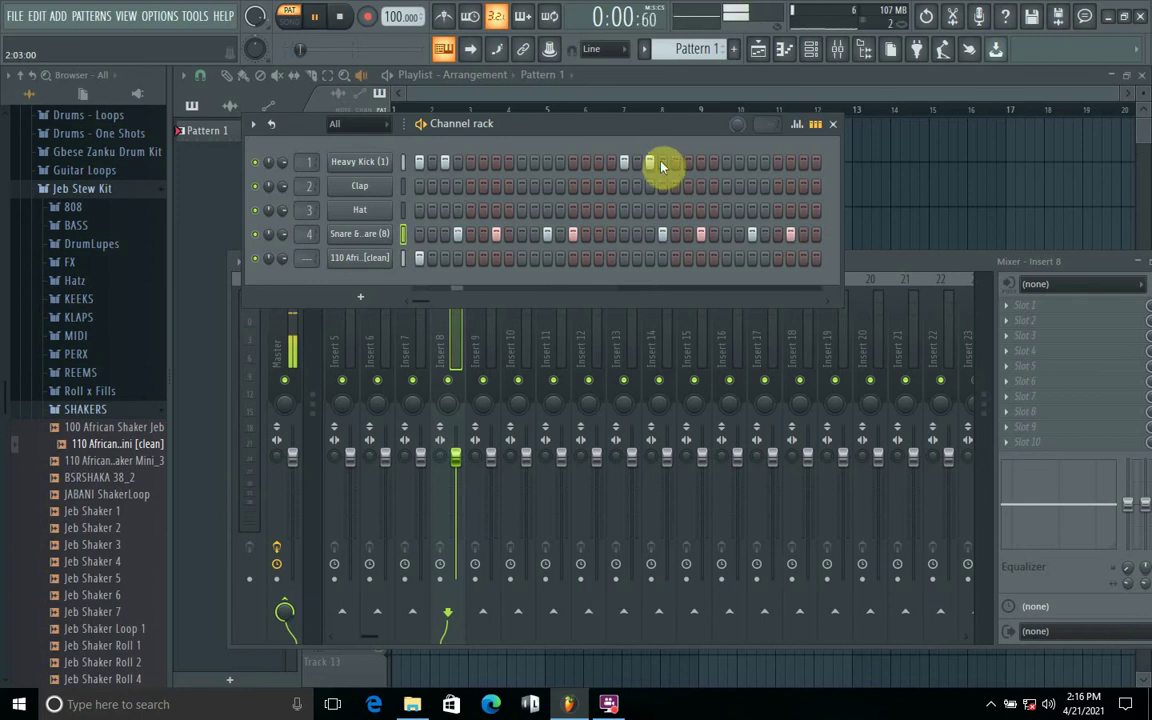
Move the snare hit from step 30 to step 29, remove the Heavy Kick (1) hit on step 19, and stop playback.
click(777, 235)
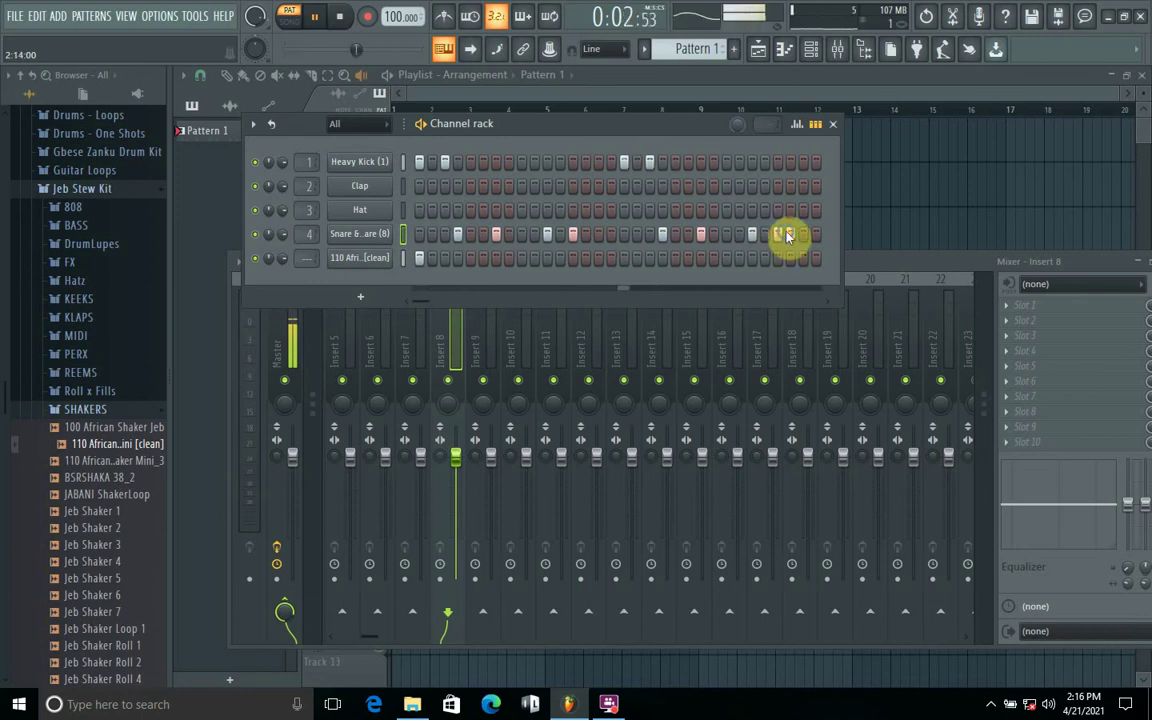
right_click(790, 235)
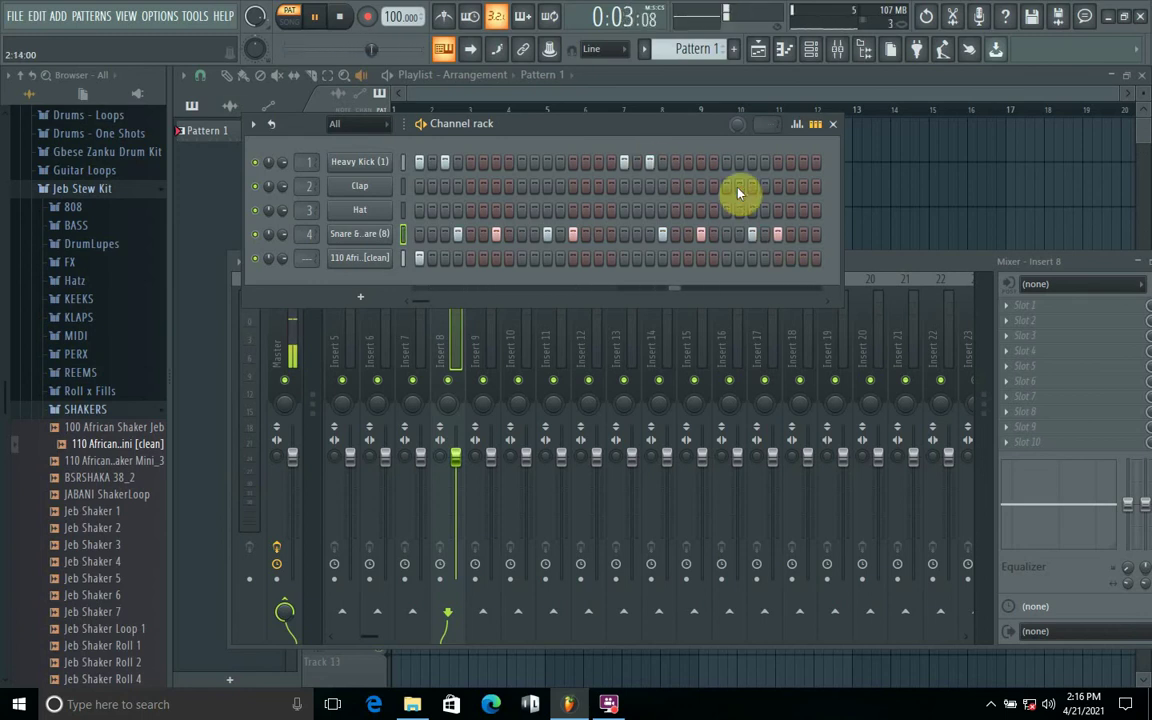
right_click(651, 163)
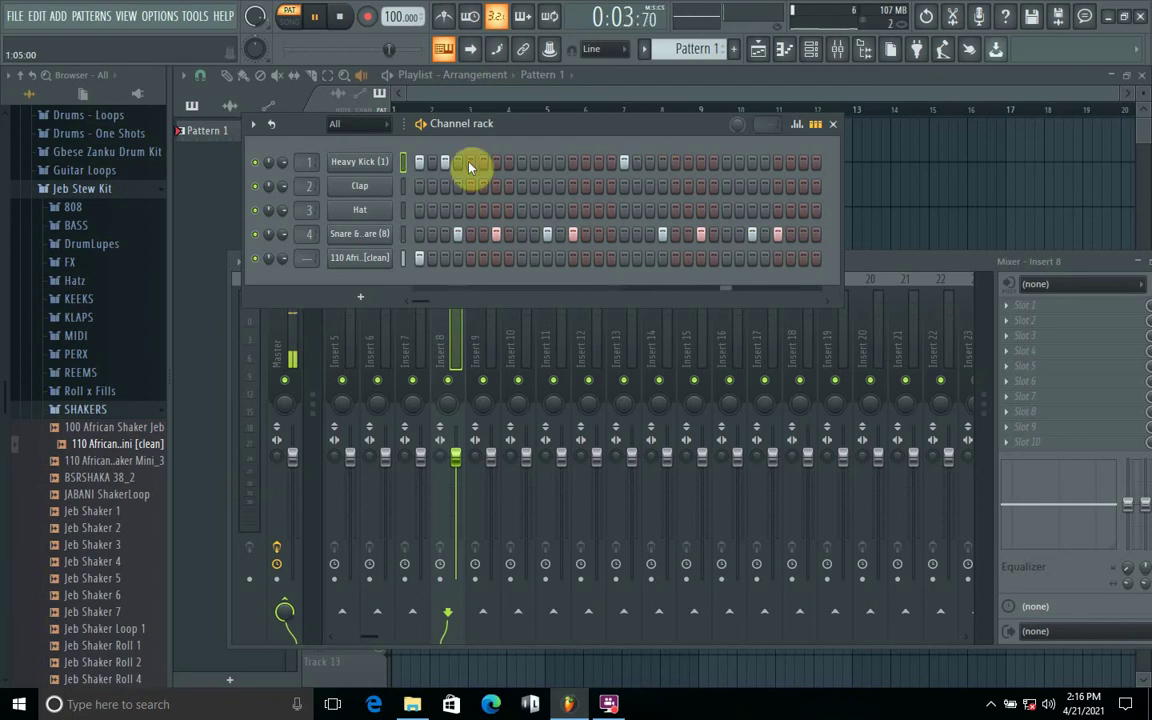
key(space)
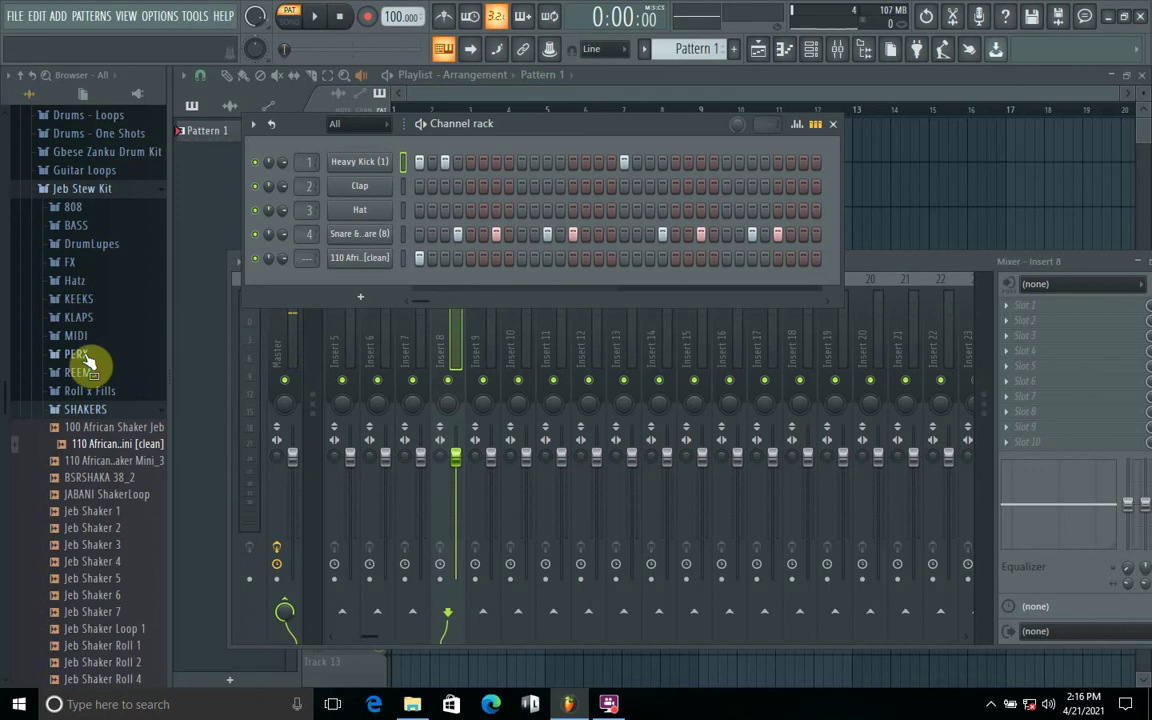
Open the BONGAS folder under PERX in the Jeb Stew Kit and audition the Jeb Bonga samples.
click(80, 357)
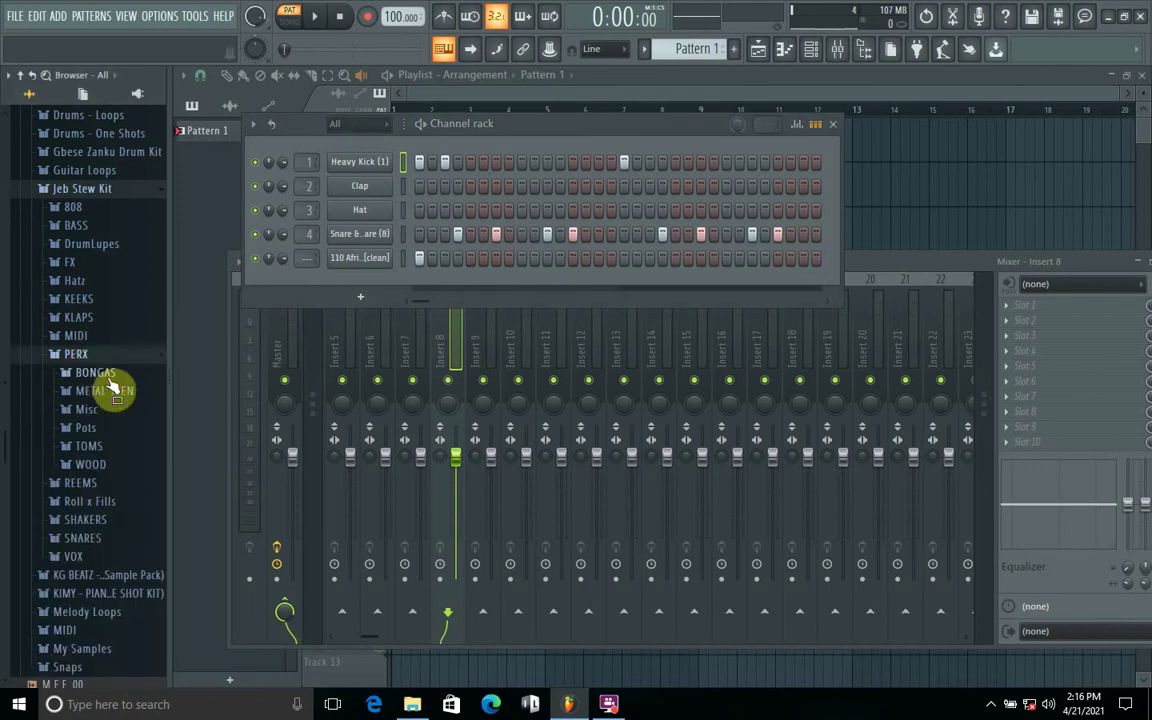
click(110, 385)
click(116, 418)
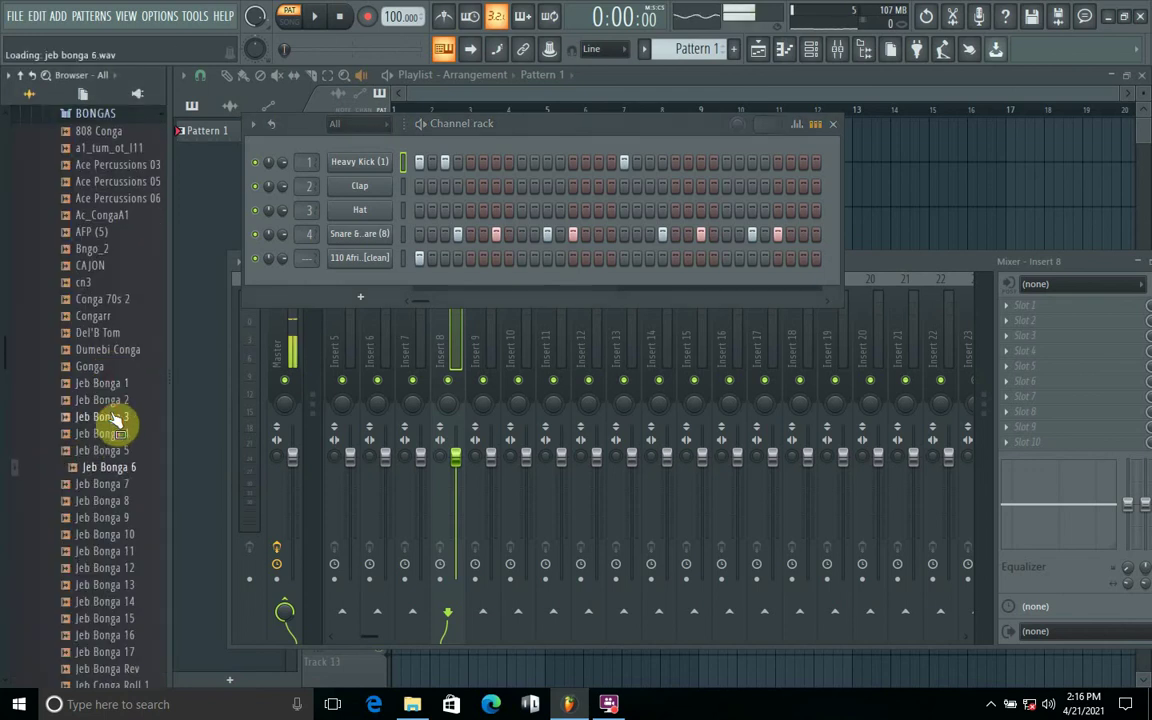
click(119, 427)
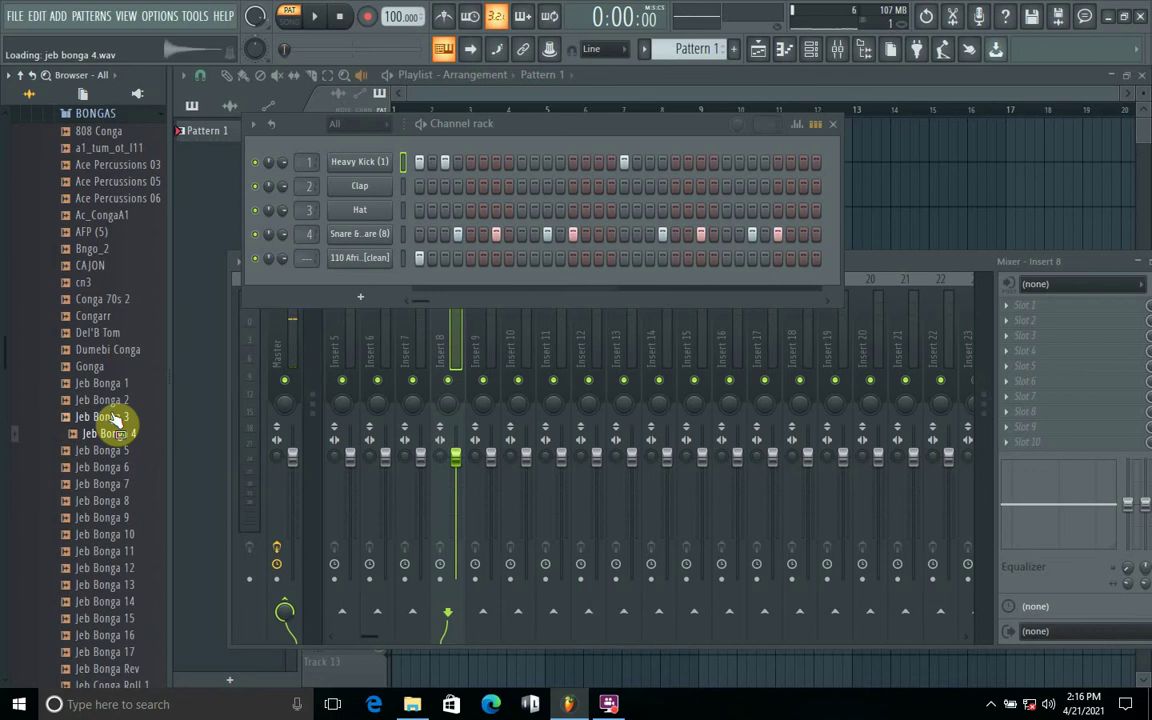
key(Down)
key(Down)
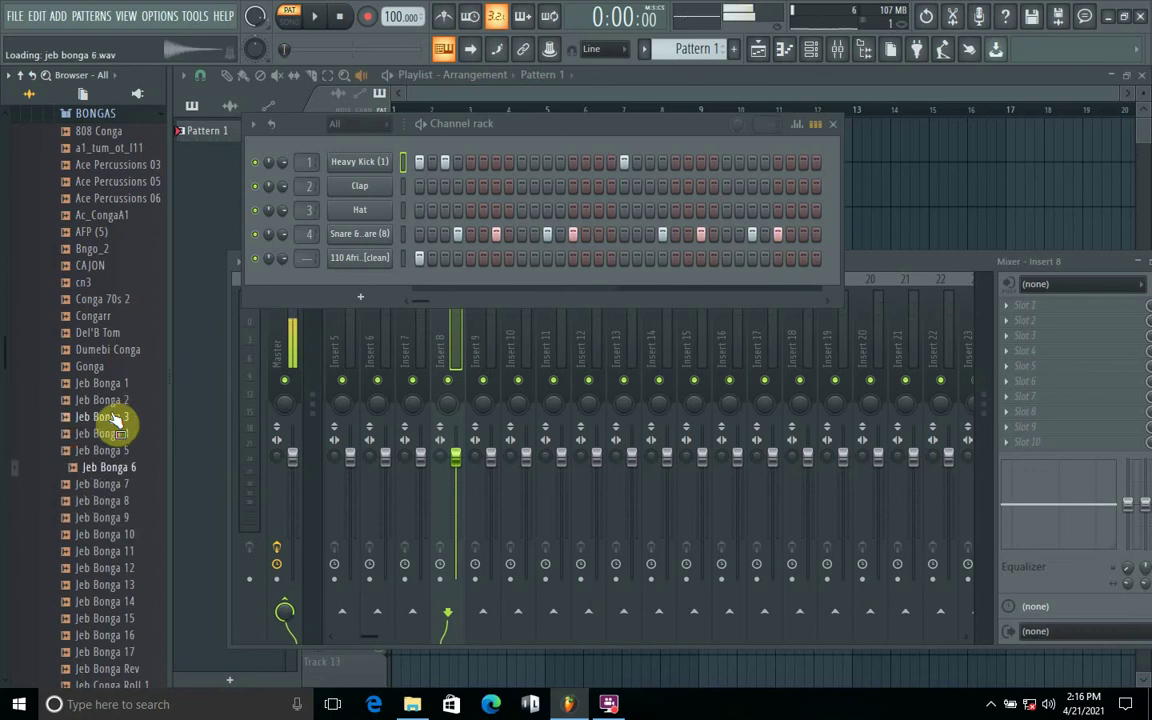
key(Down)
key(Down)
key(Down)
key(Down)
key(Down)
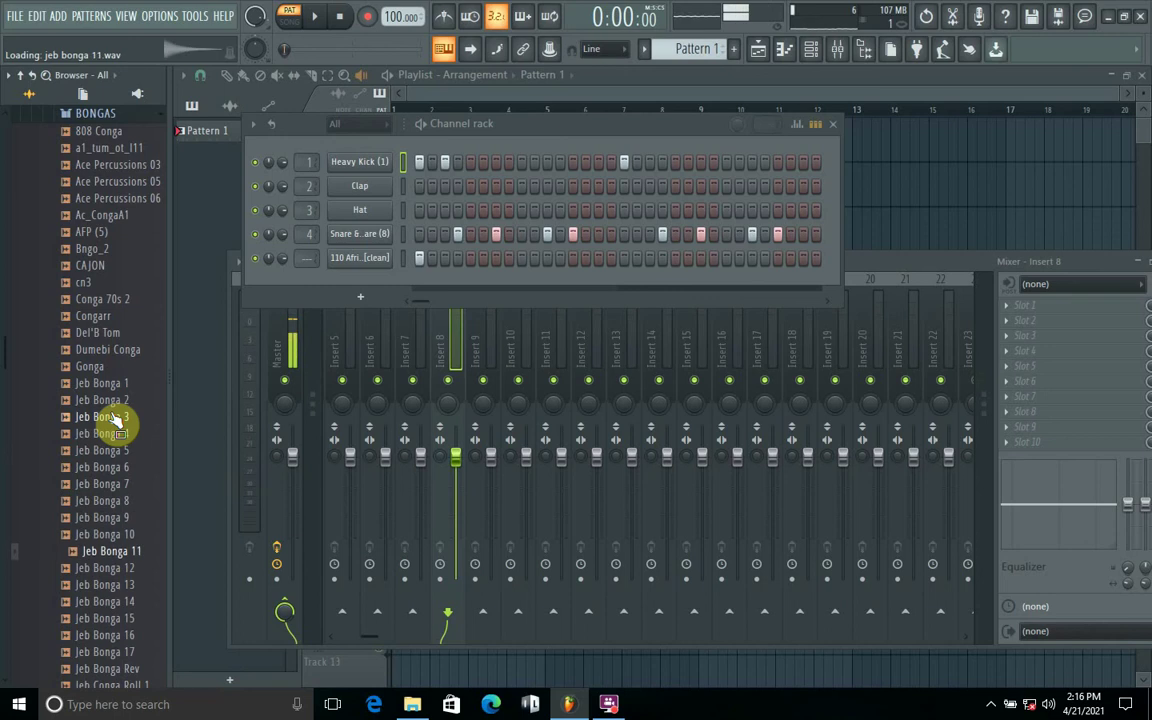
key(Down)
key(Down)
key(Down)
key(Down)
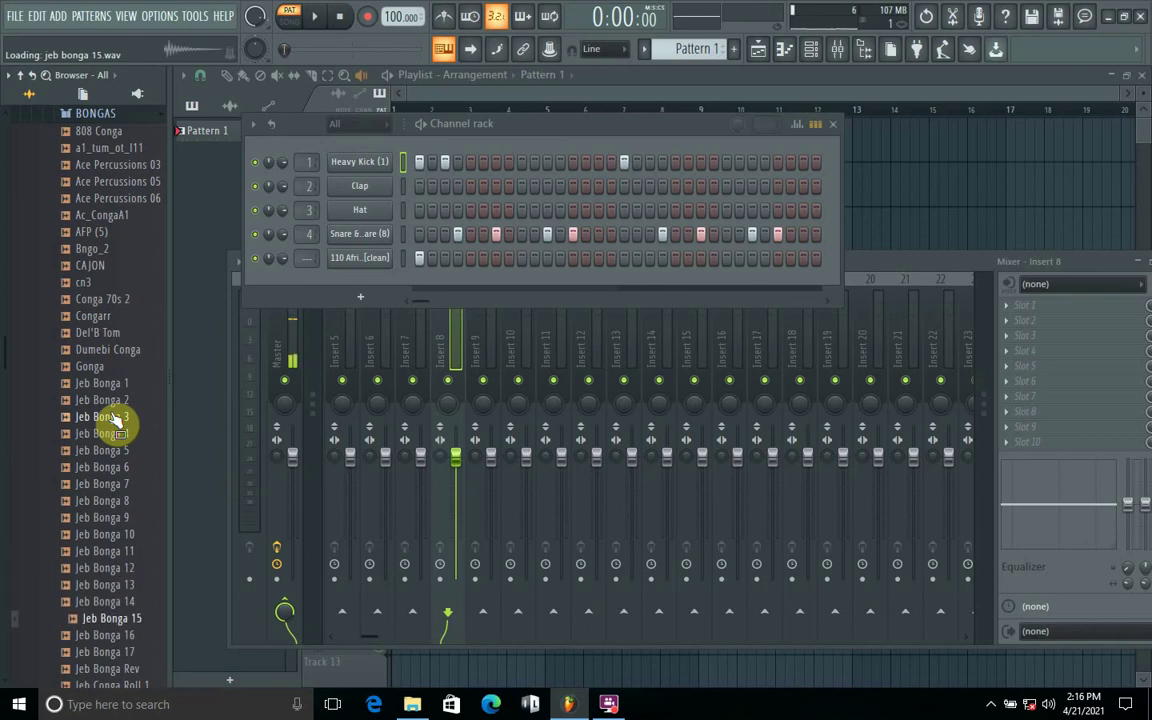
key(Down)
key(Up)
key(Up)
key(Up)
key(Up)
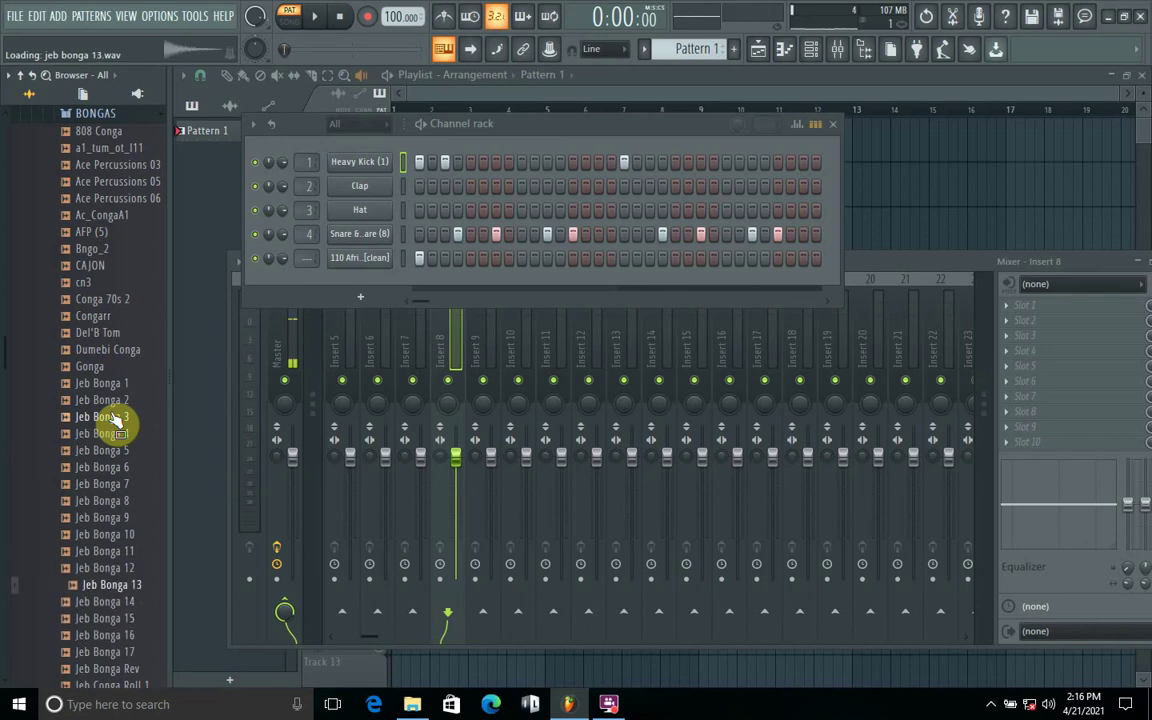
key(Up)
key(Down)
key(Down)
key(Down)
key(Down)
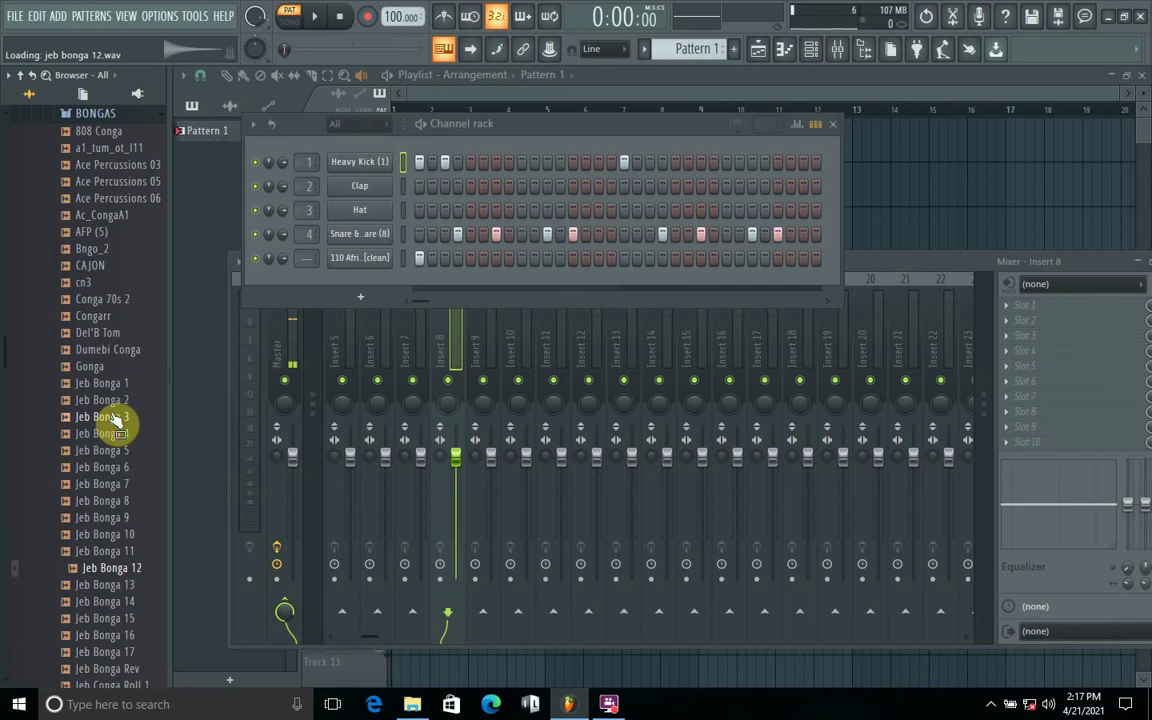
key(Up)
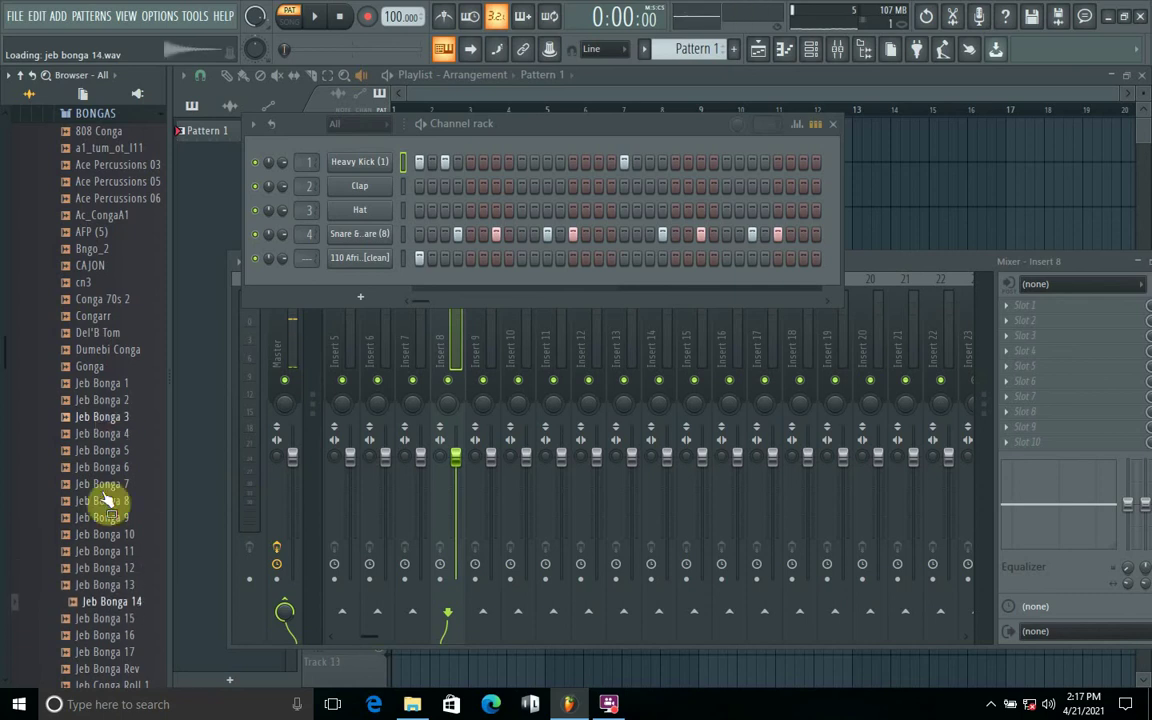
Add Jeb Bonga 14 as a new channel, place hits on steps 15 and 31, and play the pattern.
drag(103, 612, 338, 281)
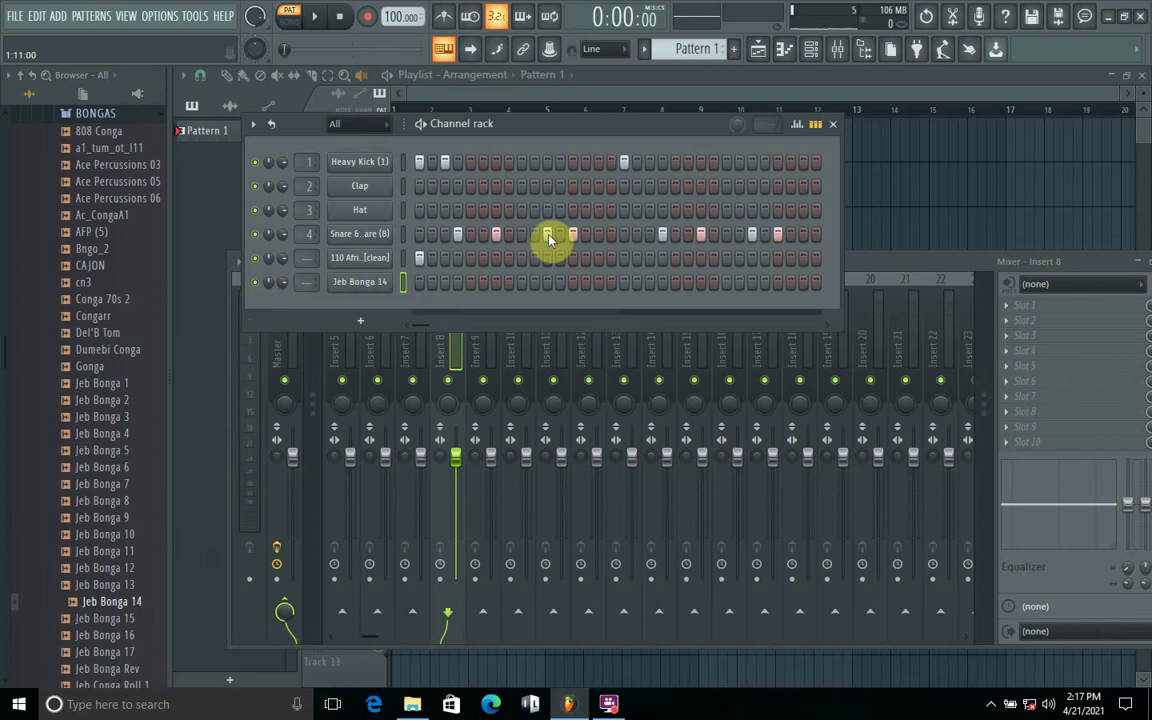
click(597, 283)
key(space)
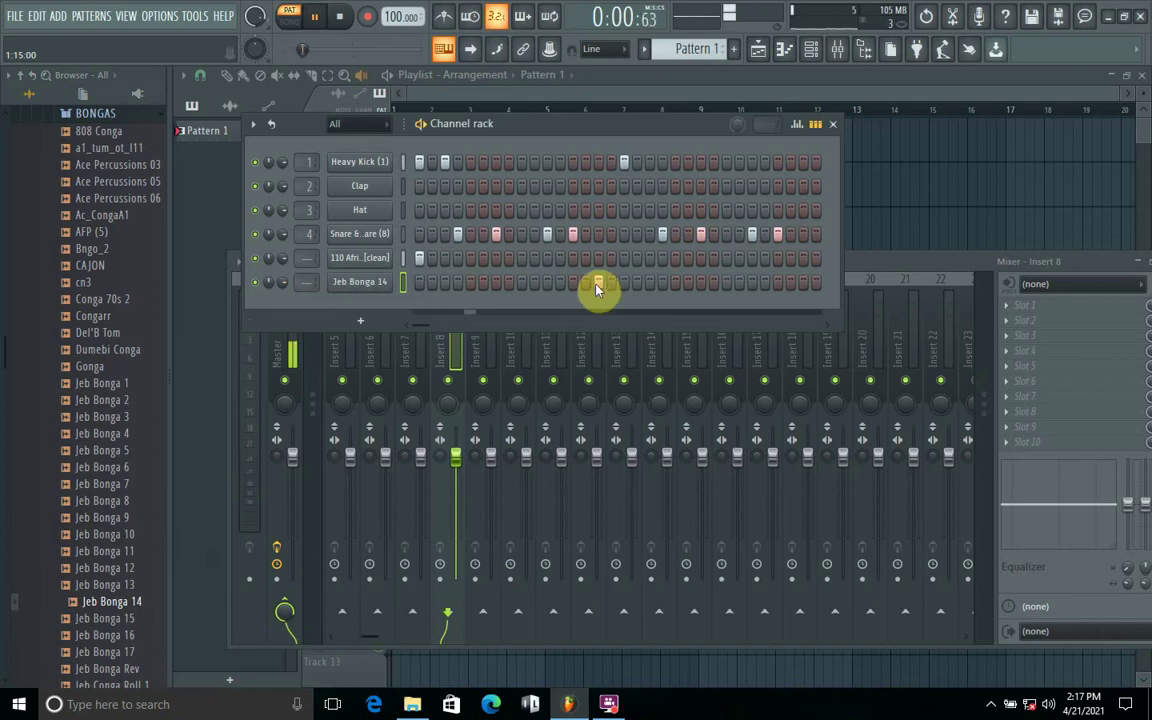
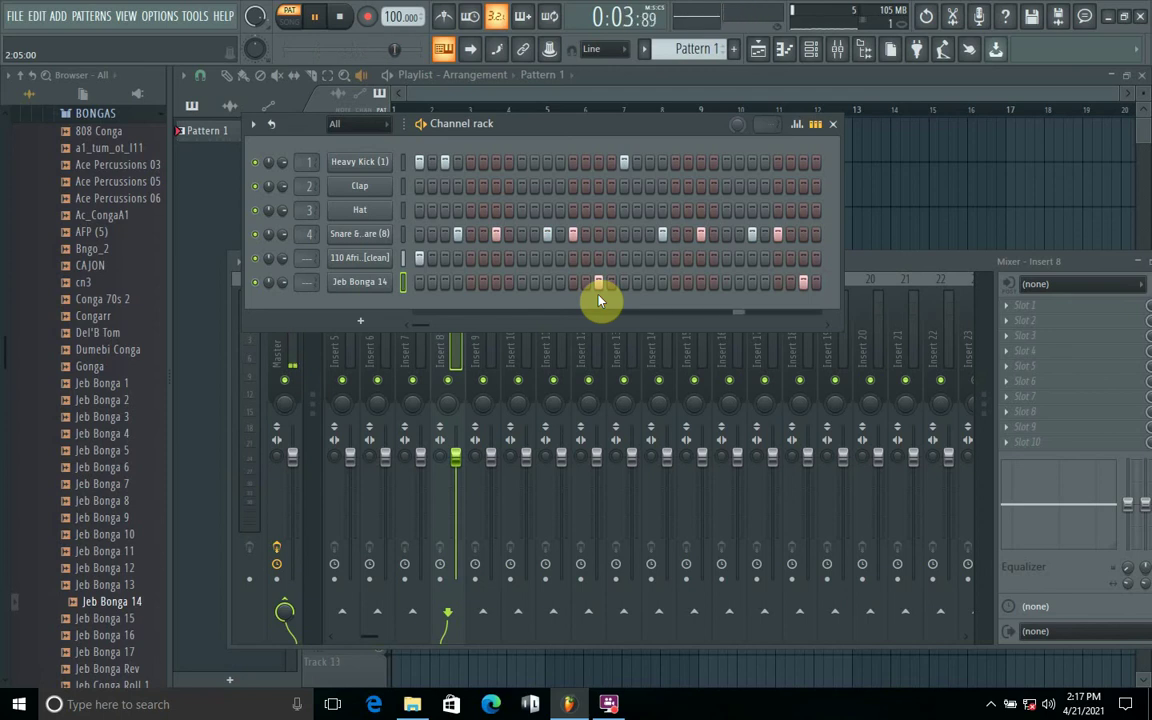
key(space)
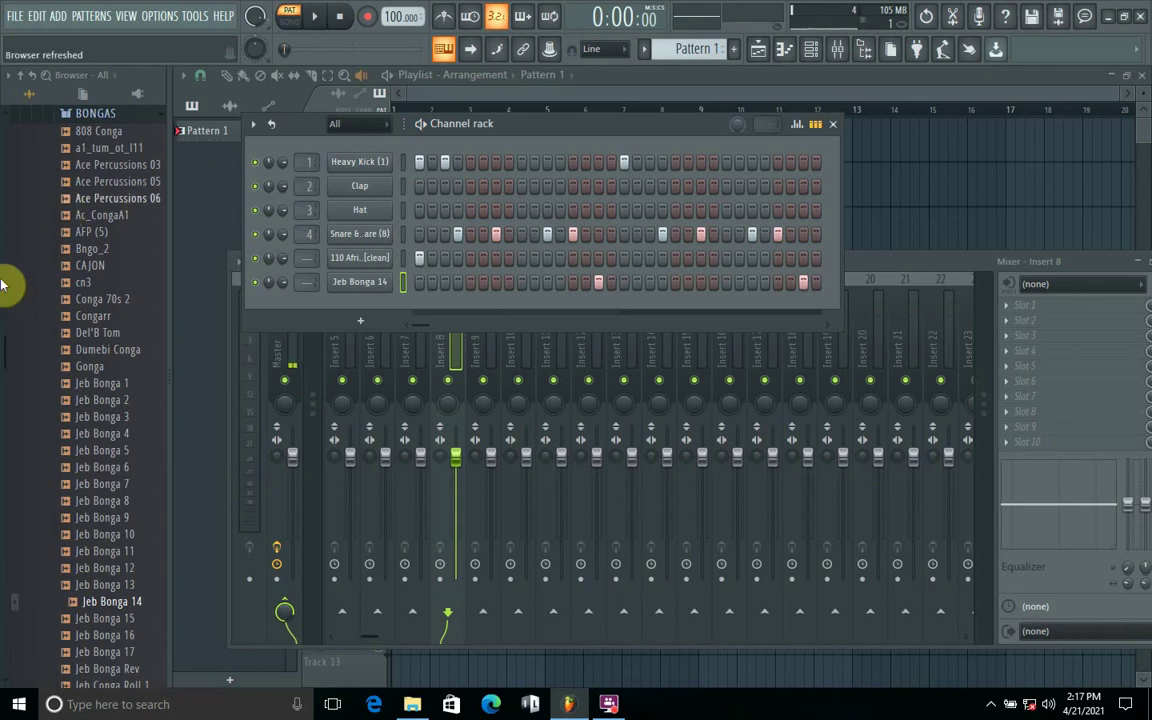
Audition the bongo and conga samples from Tony Y Bongo 4 up to Low Congas, and return to the start of the browser list.
drag(3, 360, 8, 561)
click(95, 372)
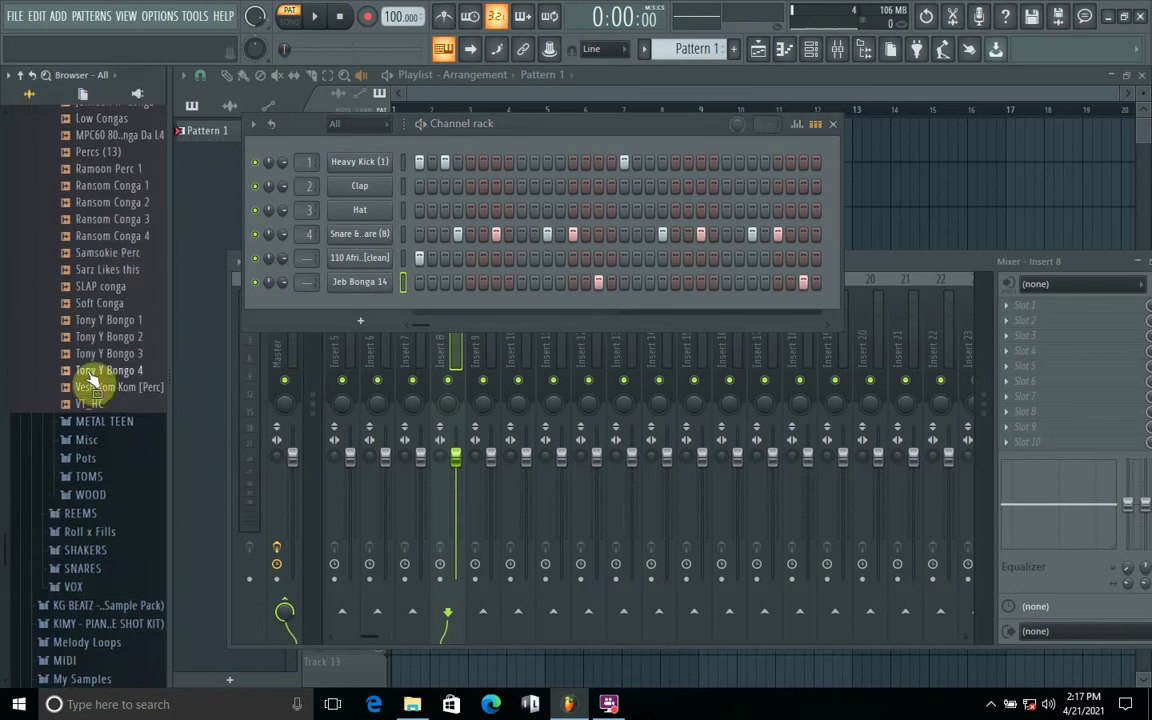
key(Up)
key(Up)
key(Up)
key(Up)
key(Up)
key(Up)
key(Up)
key(Up)
key(Up)
key(Up)
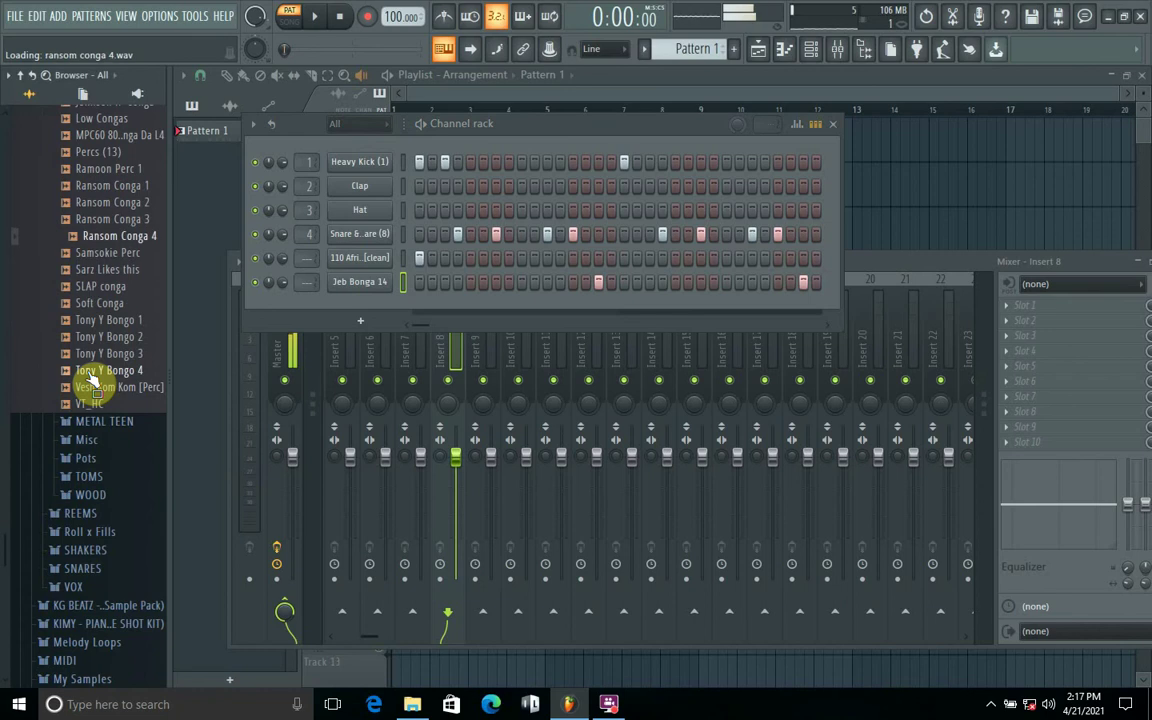
key(Up)
key(Up)
key(Up)
key(Up)
key(Up)
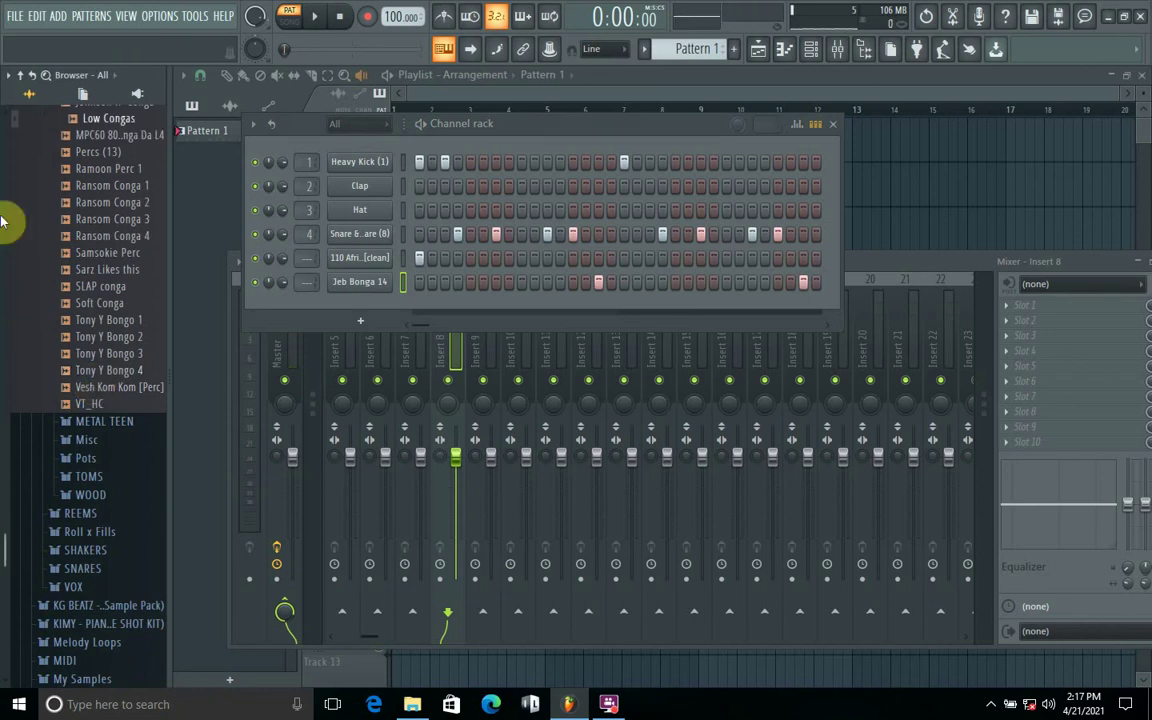
click(3, 165)
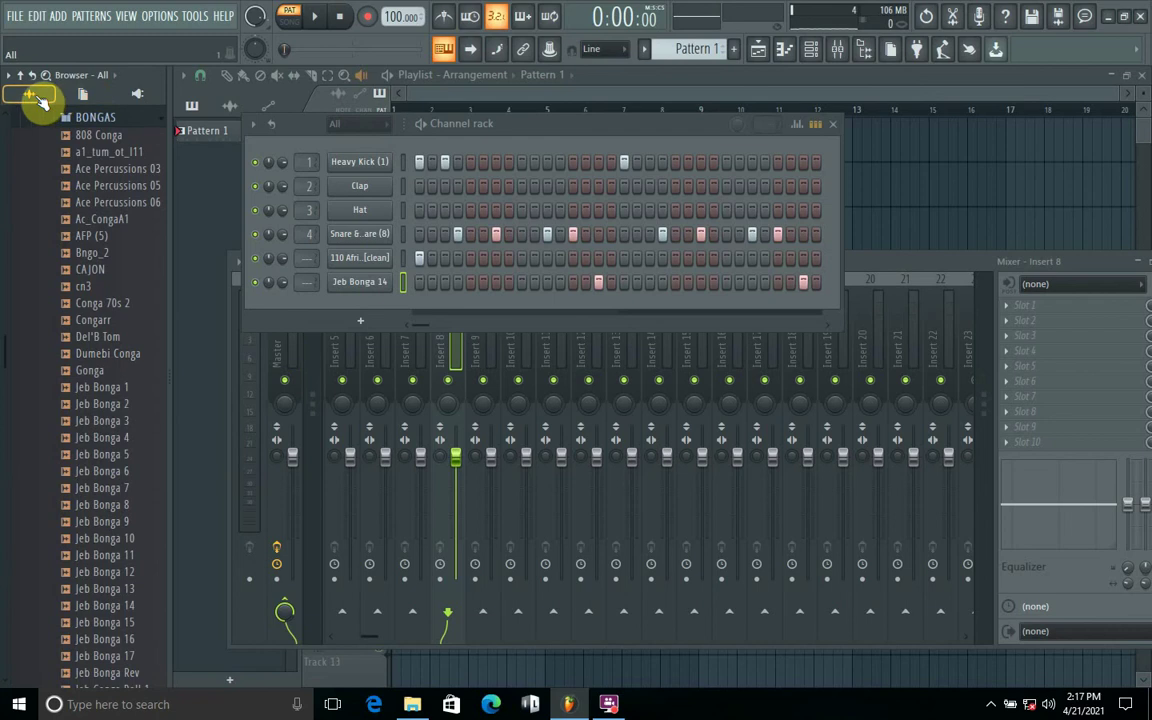
drag(4, 134, 10, 30)
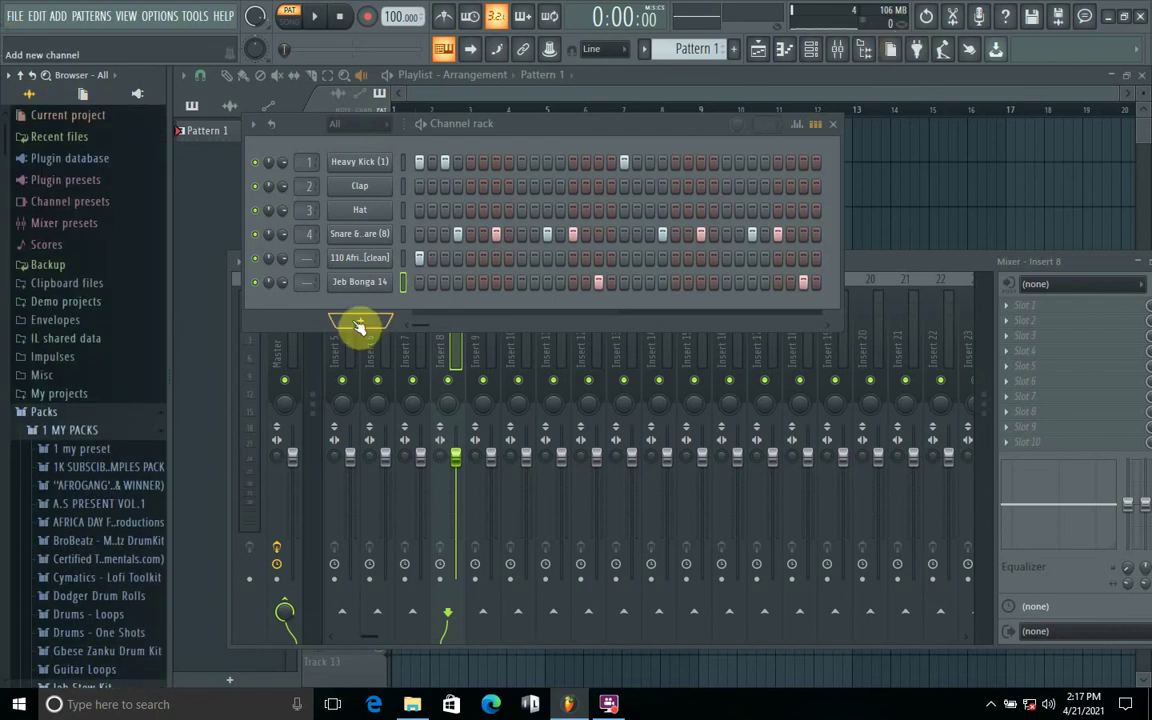
Browse the available plugins by category and add the Toxic Biohazard synth as a new channel below Jeb Bonga 14.
click(354, 321)
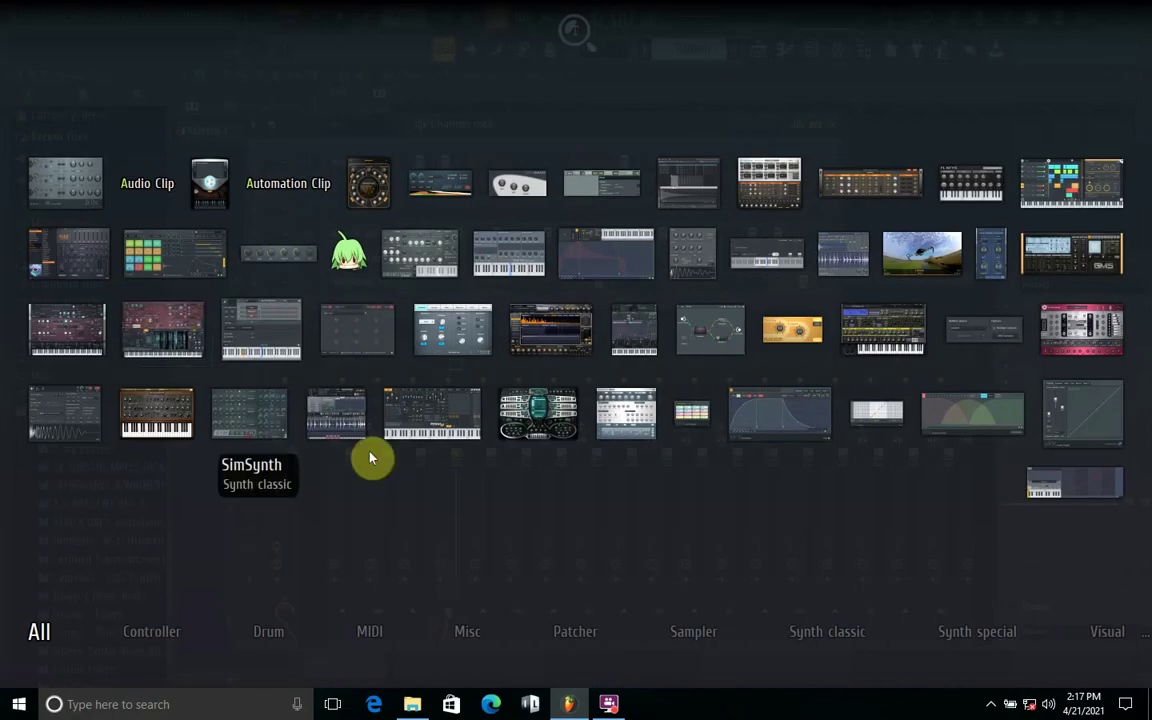
mouse_move(420, 630)
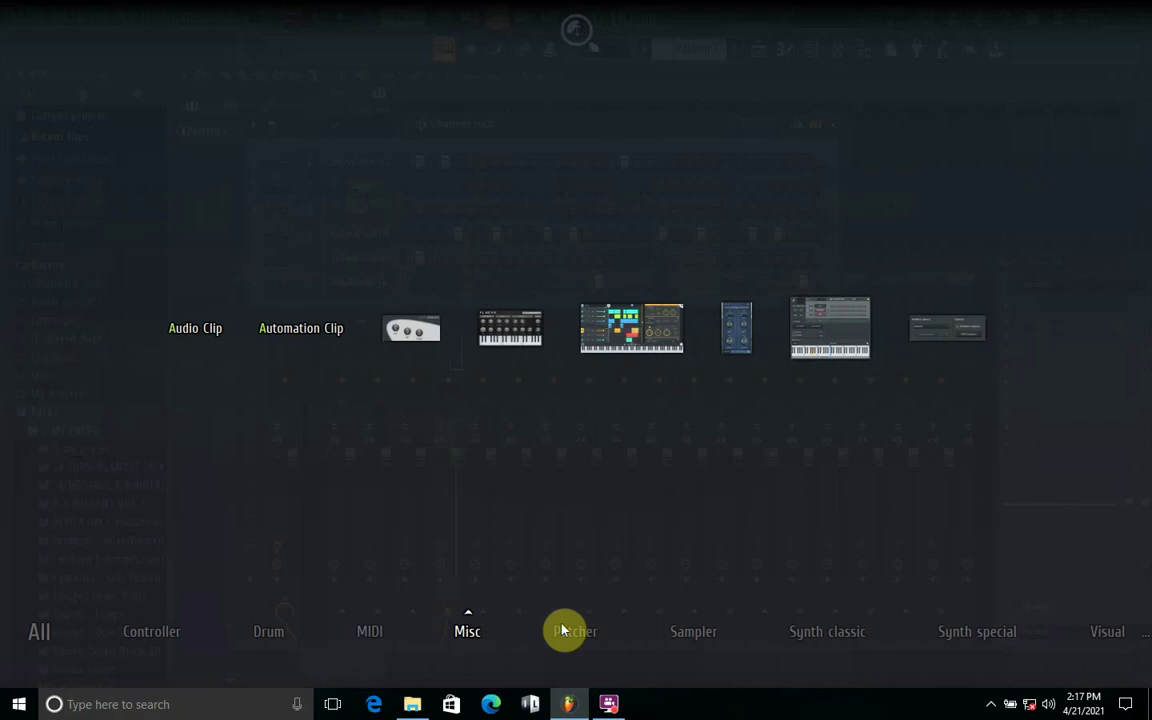
mouse_move(563, 630)
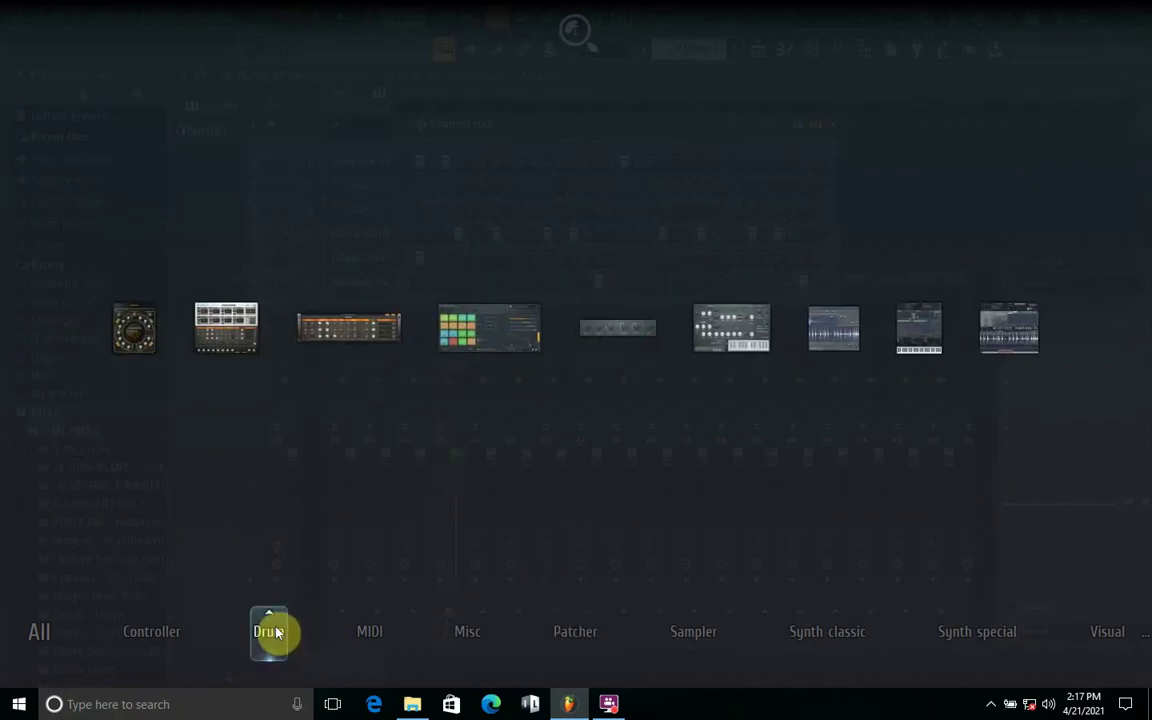
mouse_move(146, 630)
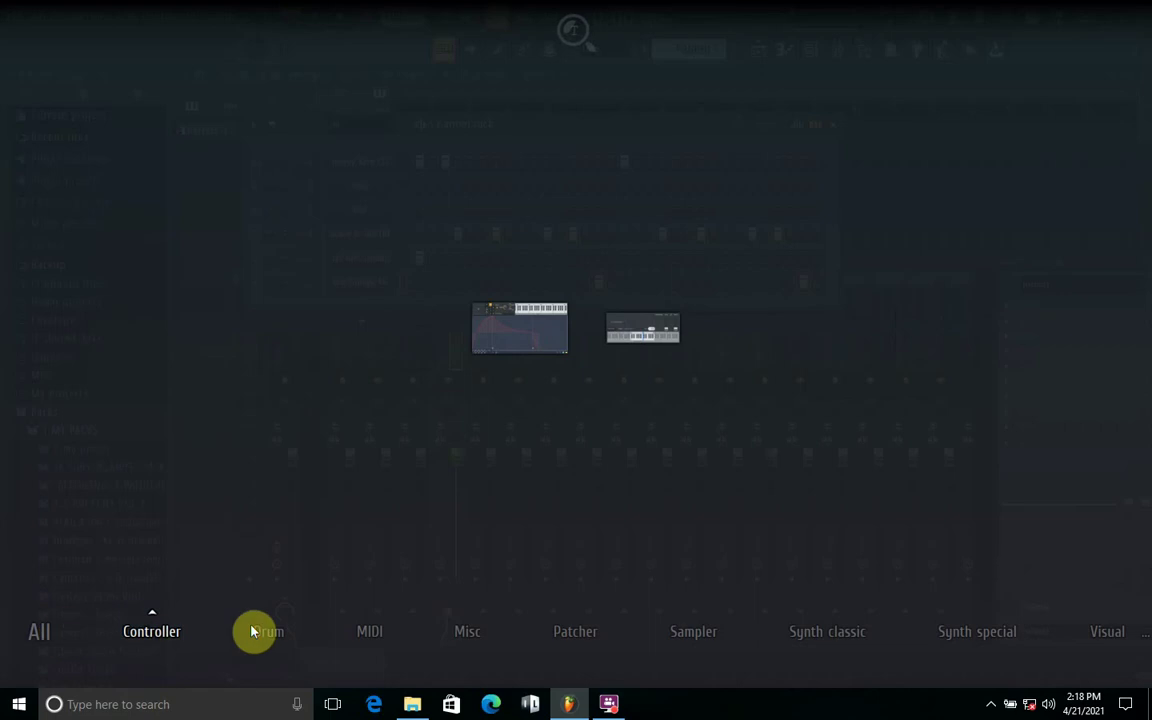
mouse_move(35, 630)
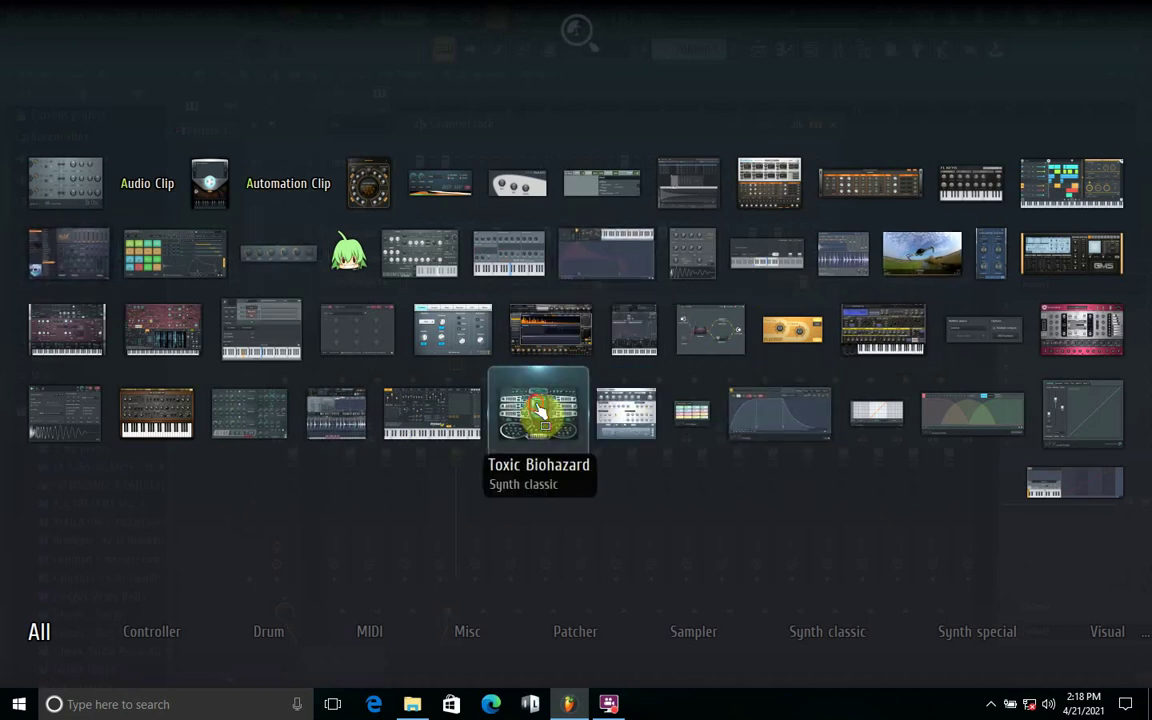
drag(542, 411, 359, 305)
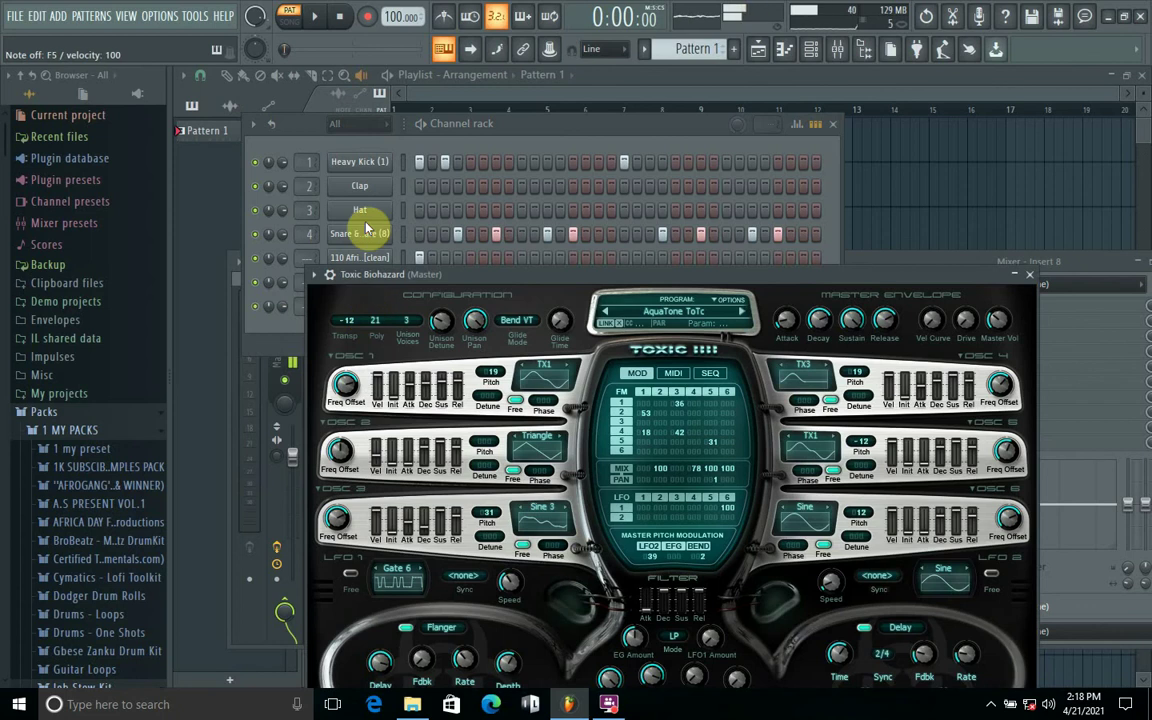
Try the Feedback ToTc preset in Toxic Biohazard, load Dirty Keys ToTc from the Keyboards bank, and return to the channel rack.
click(700, 318)
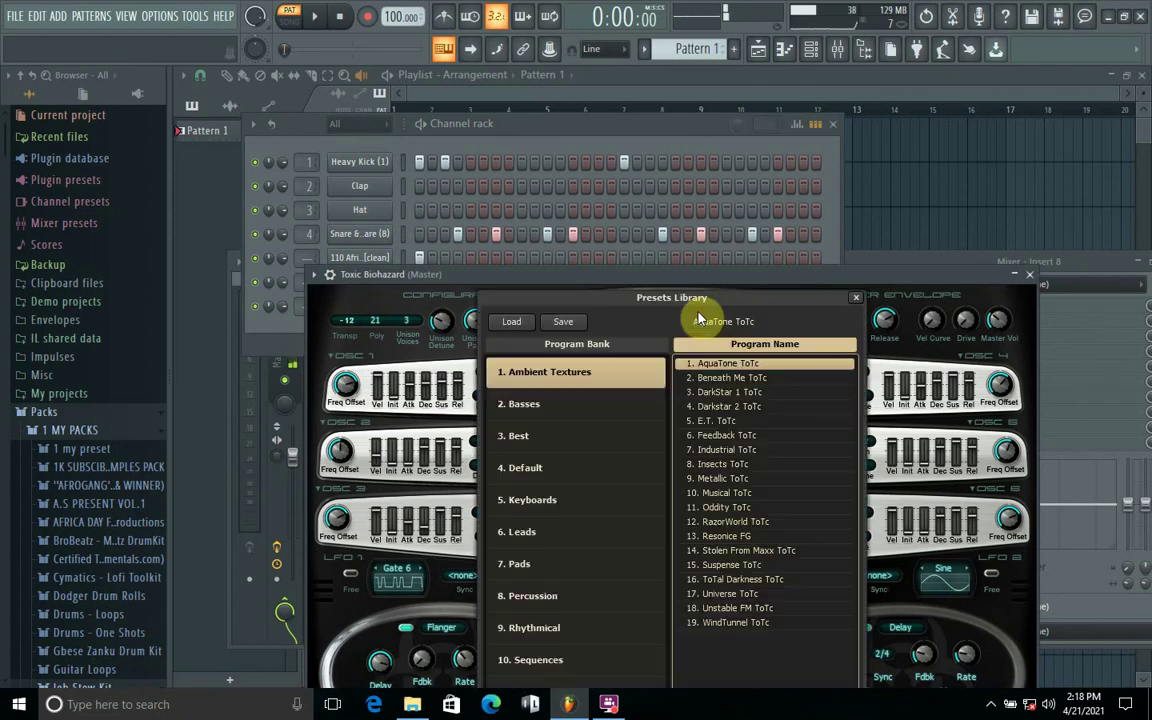
click(705, 436)
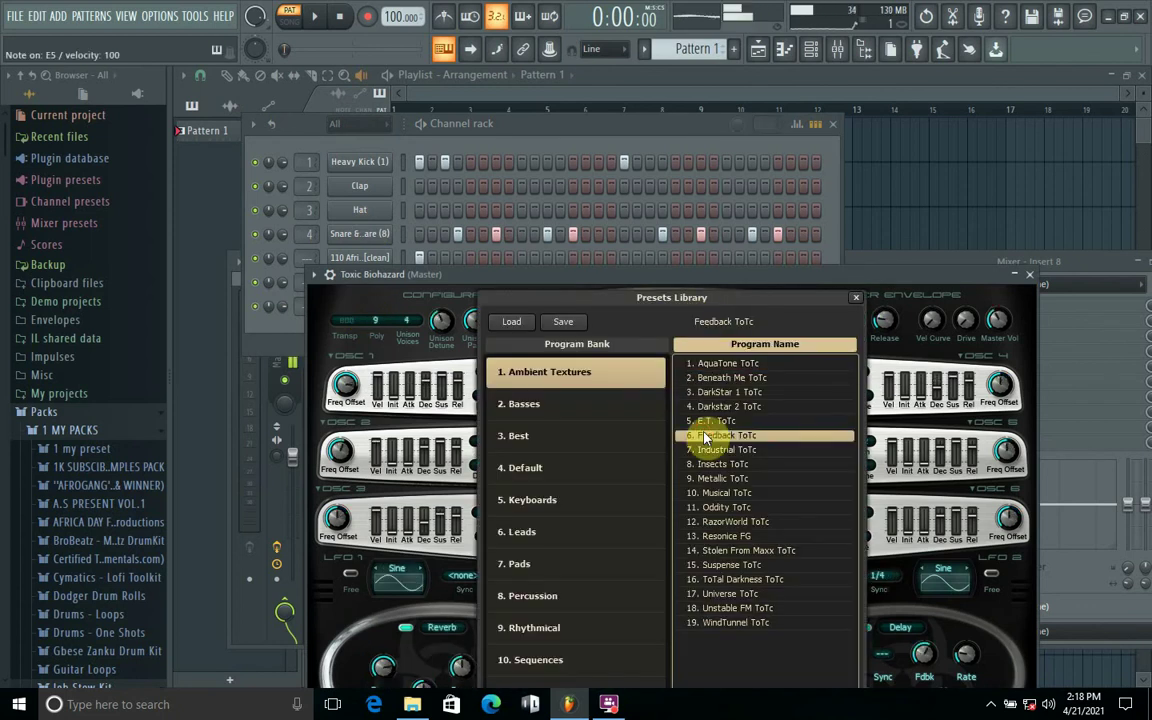
click(611, 515)
click(805, 422)
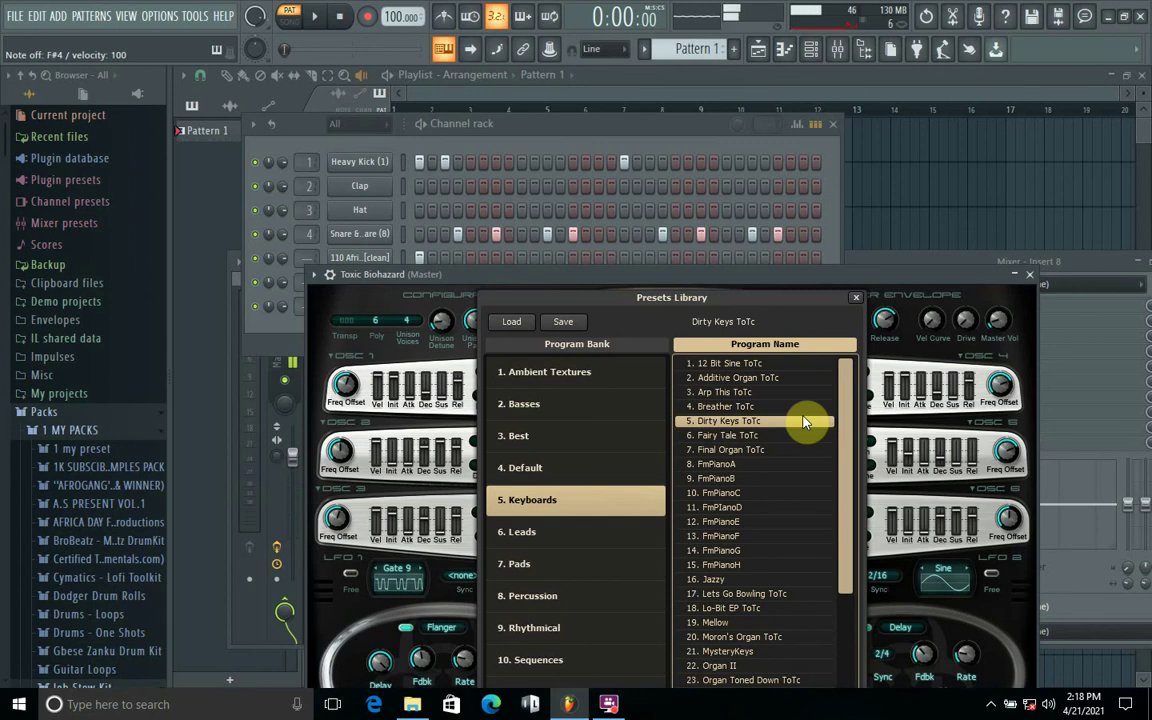
click(283, 334)
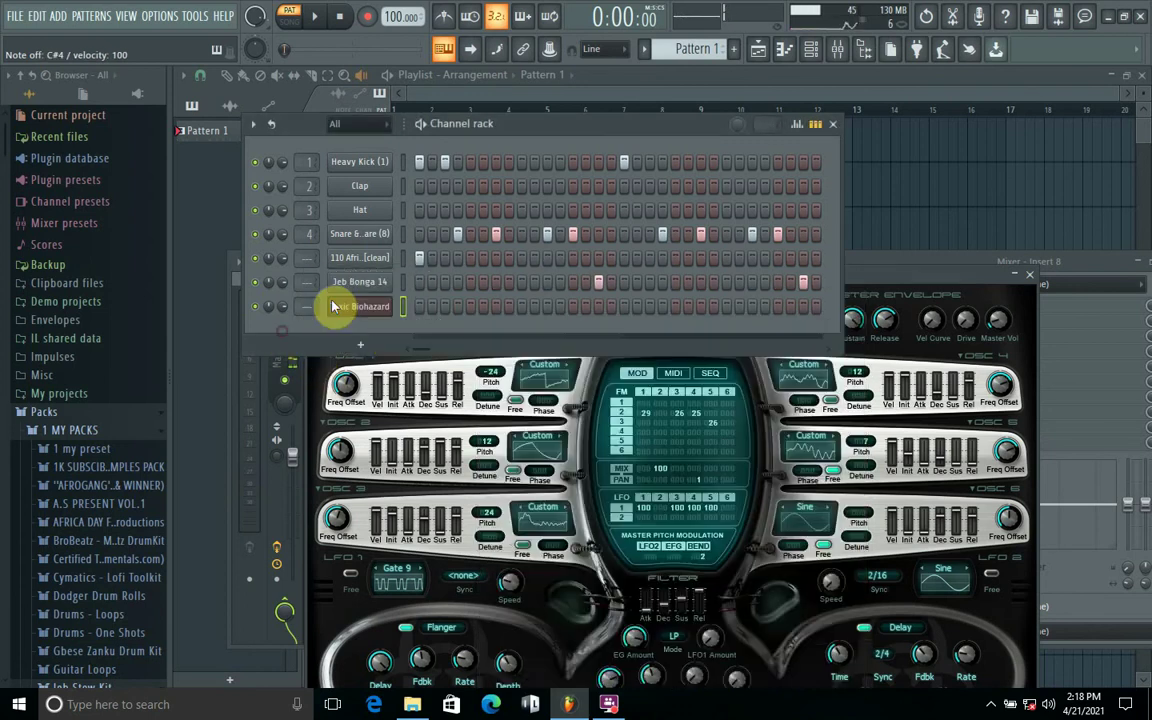
Create a new pattern named midi.
click(734, 50)
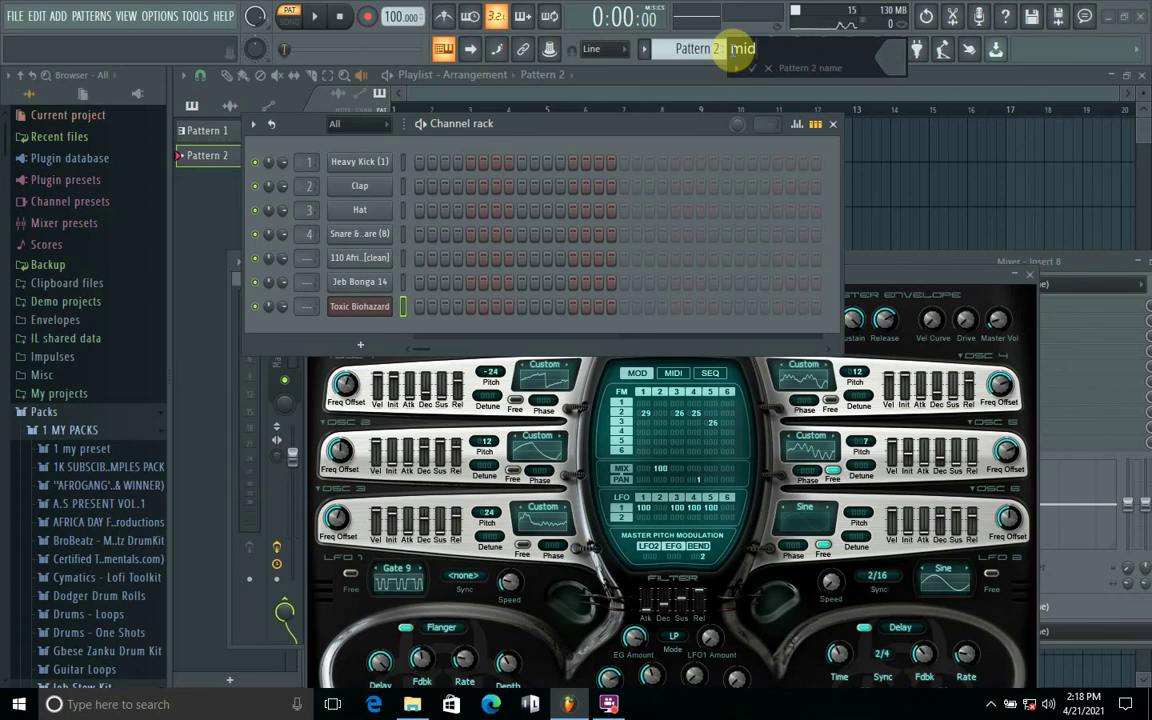
key(Return)
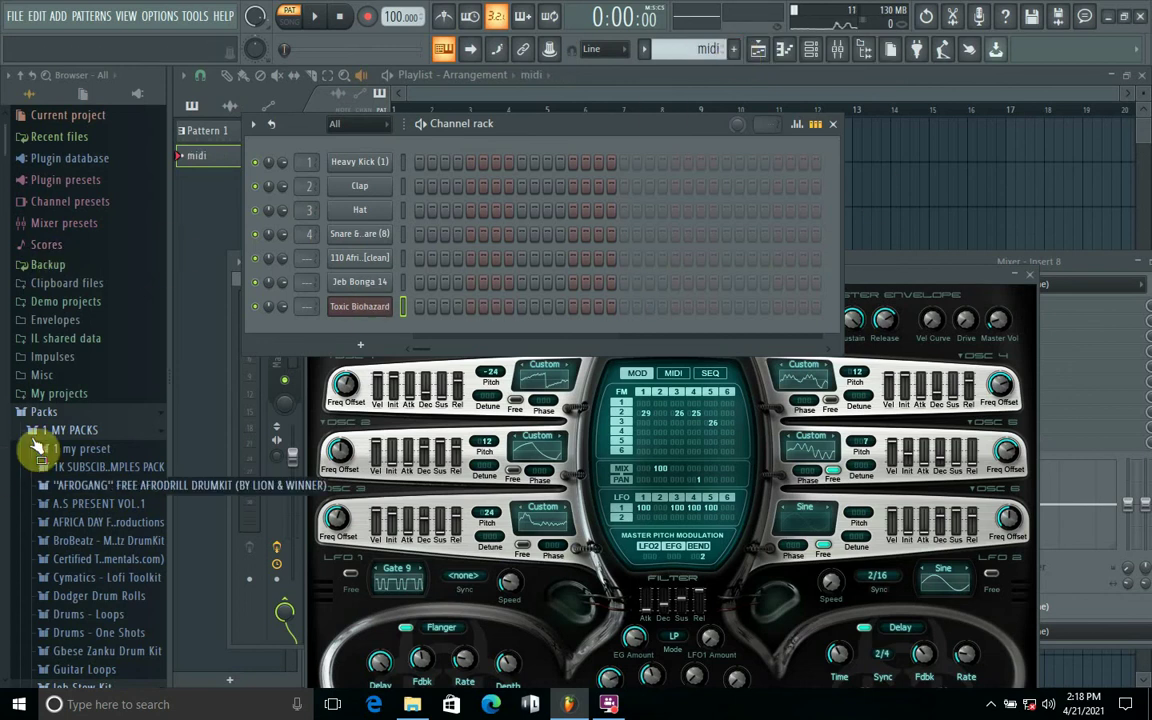
scroll(13, 200, down, 5)
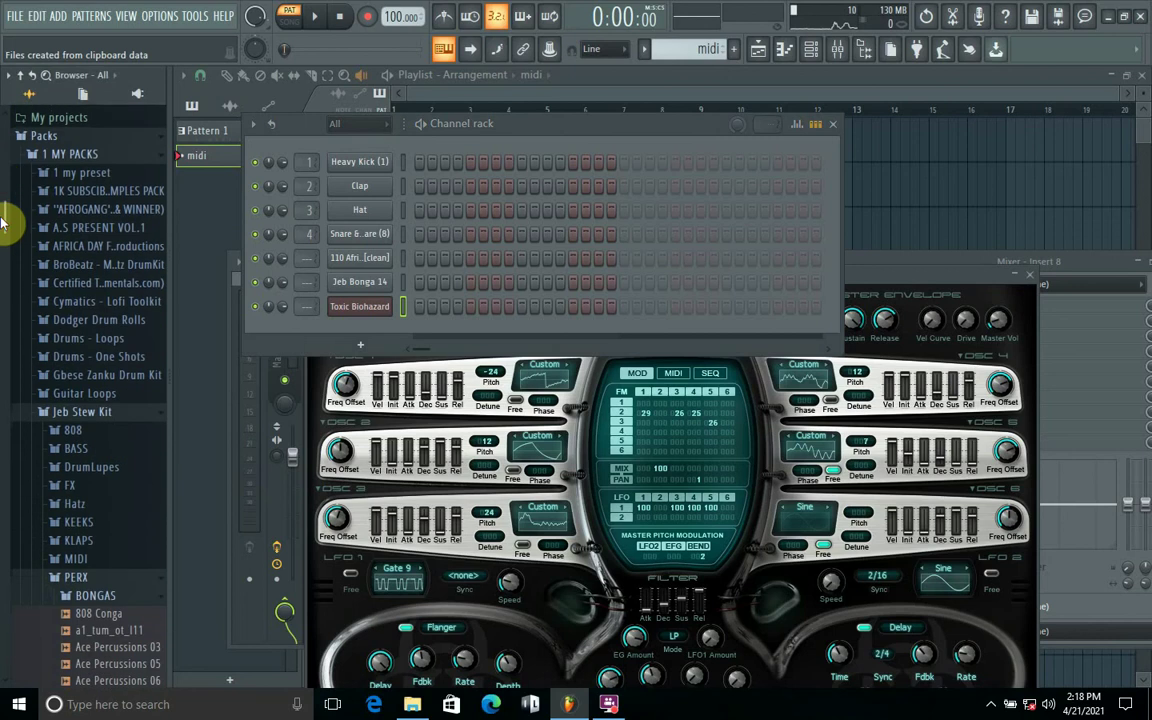
Try the Cymatics MIDI 8 - A# Min file on the Toxic Biohazard channel, replace it with MIDI 3 - C Min, and play the pattern.
click(87, 413)
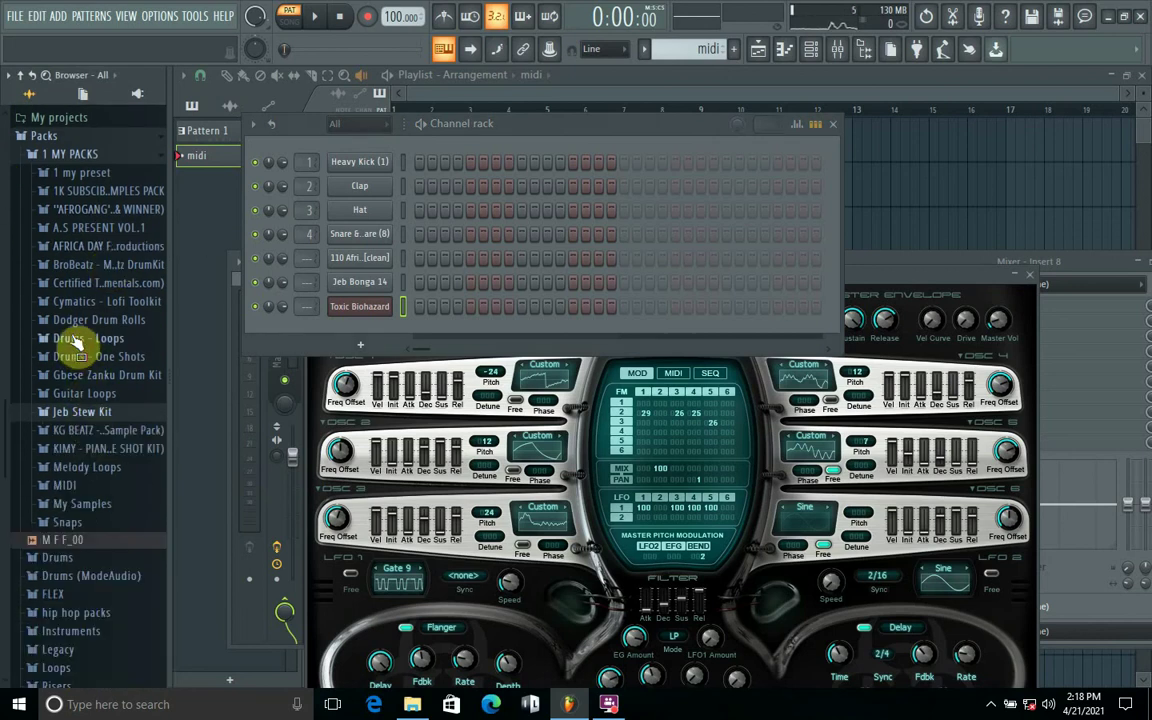
click(66, 485)
drag(80, 428, 372, 311)
key(space)
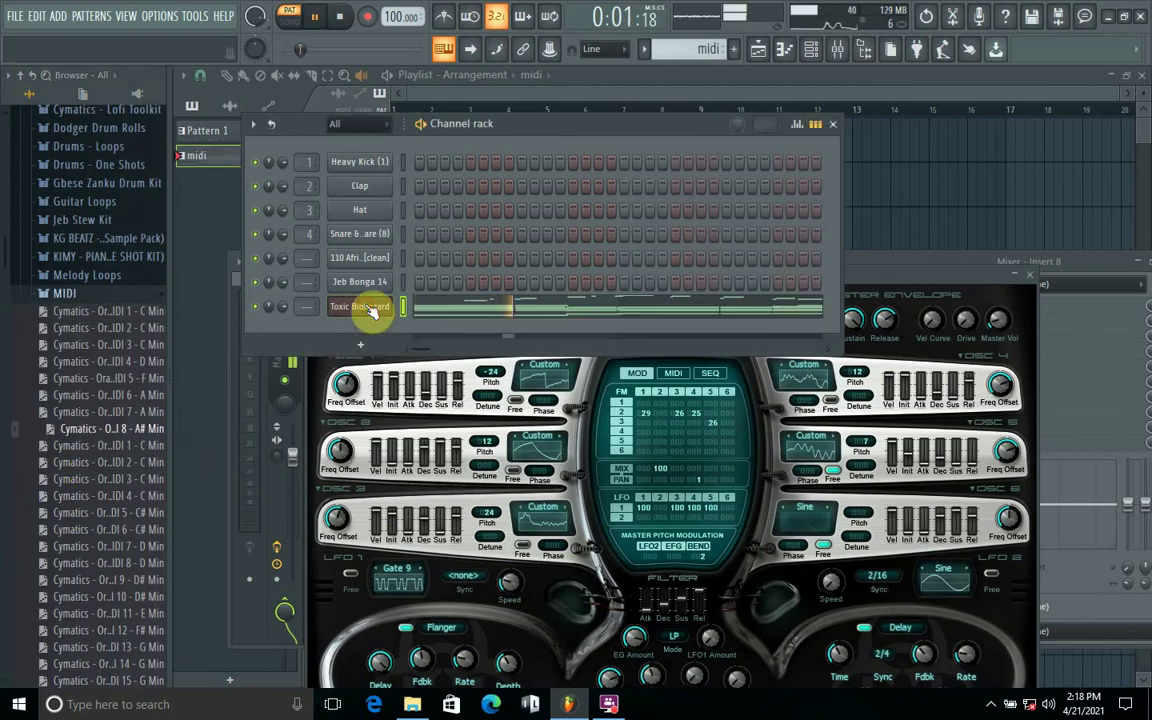
drag(135, 482, 378, 314)
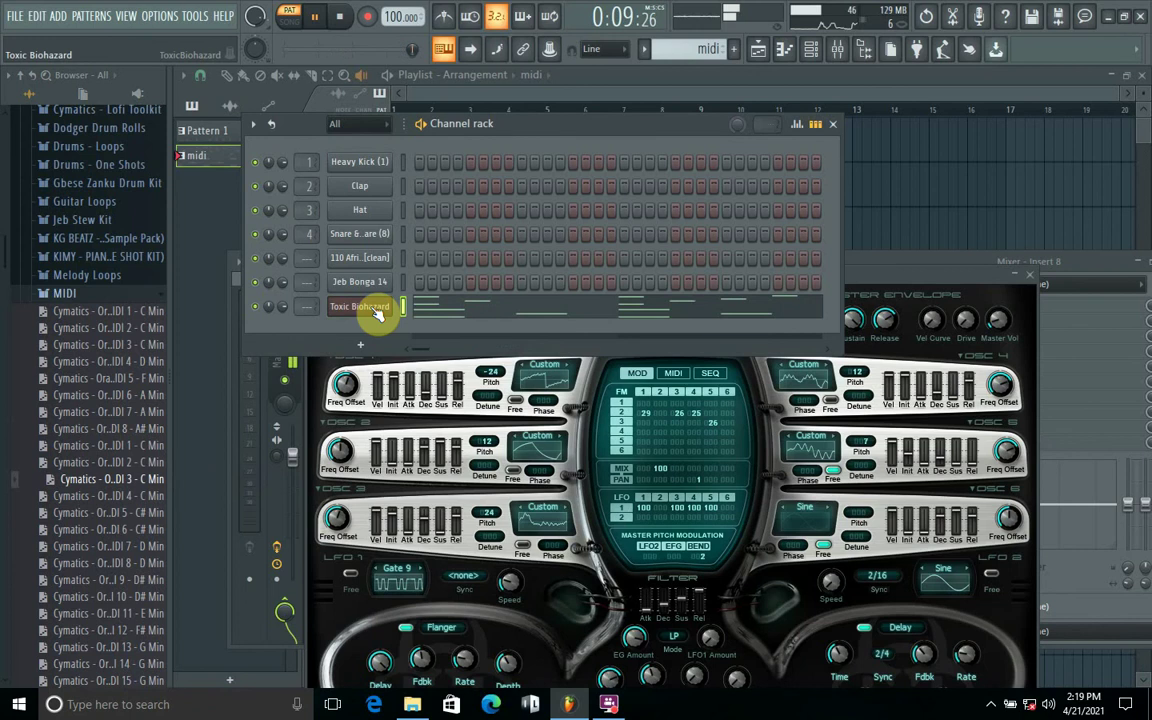
key(space)
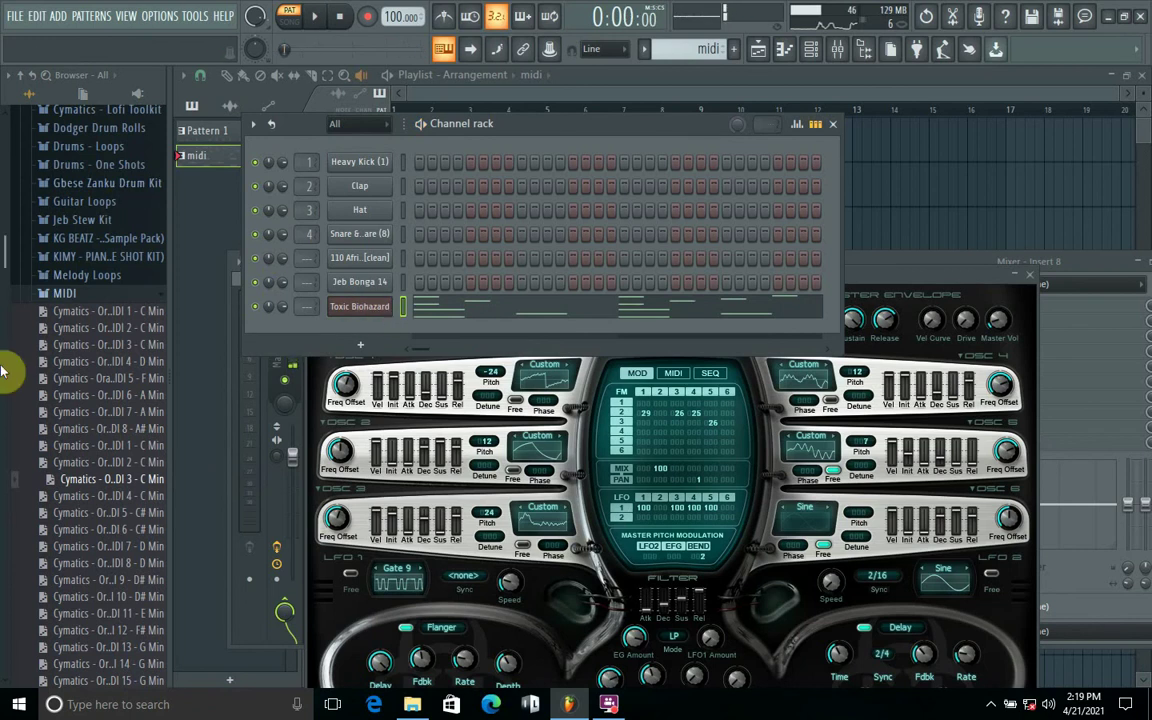
Replace Toxic Biohazard with Xpand!2 from the installed VST generators, and swap Xpand!2 for Hybrid on the same channel.
scroll(10, 200, up, 10)
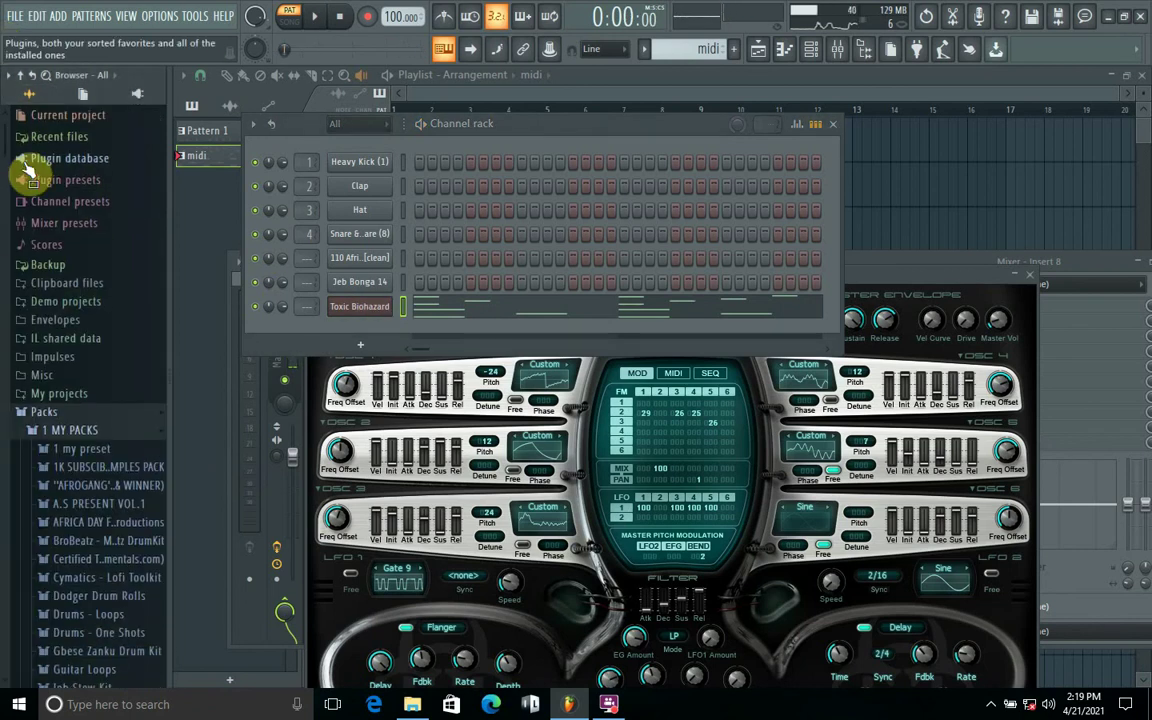
click(27, 163)
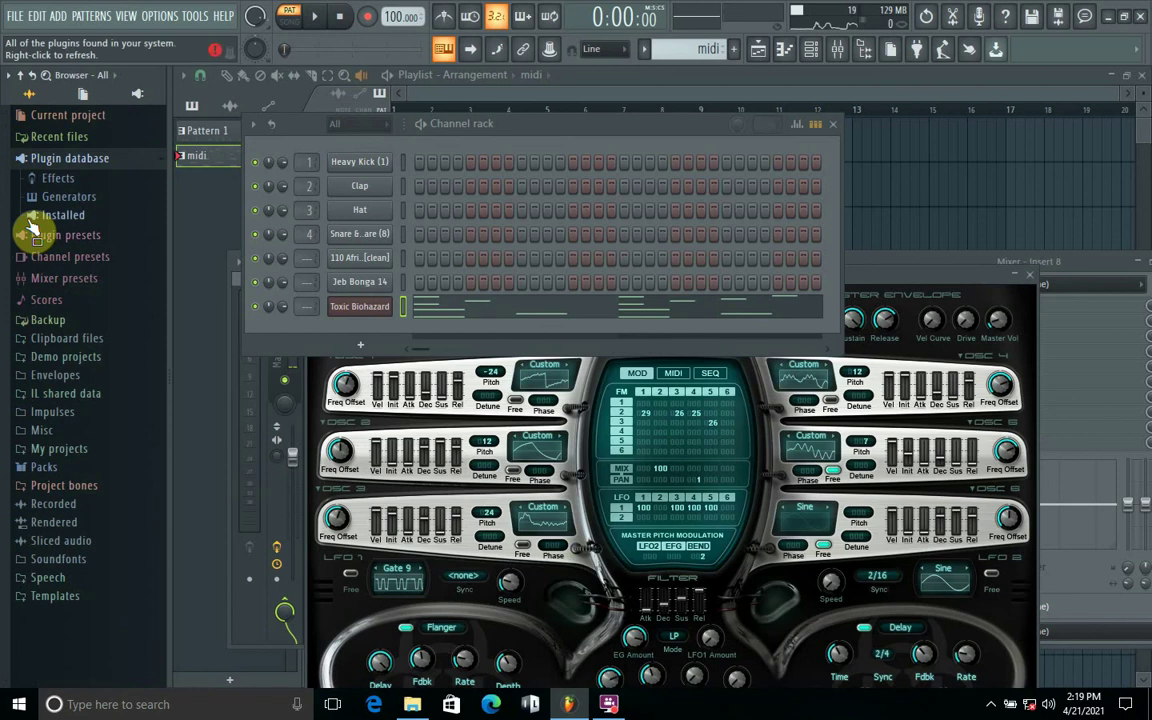
click(32, 215)
click(44, 252)
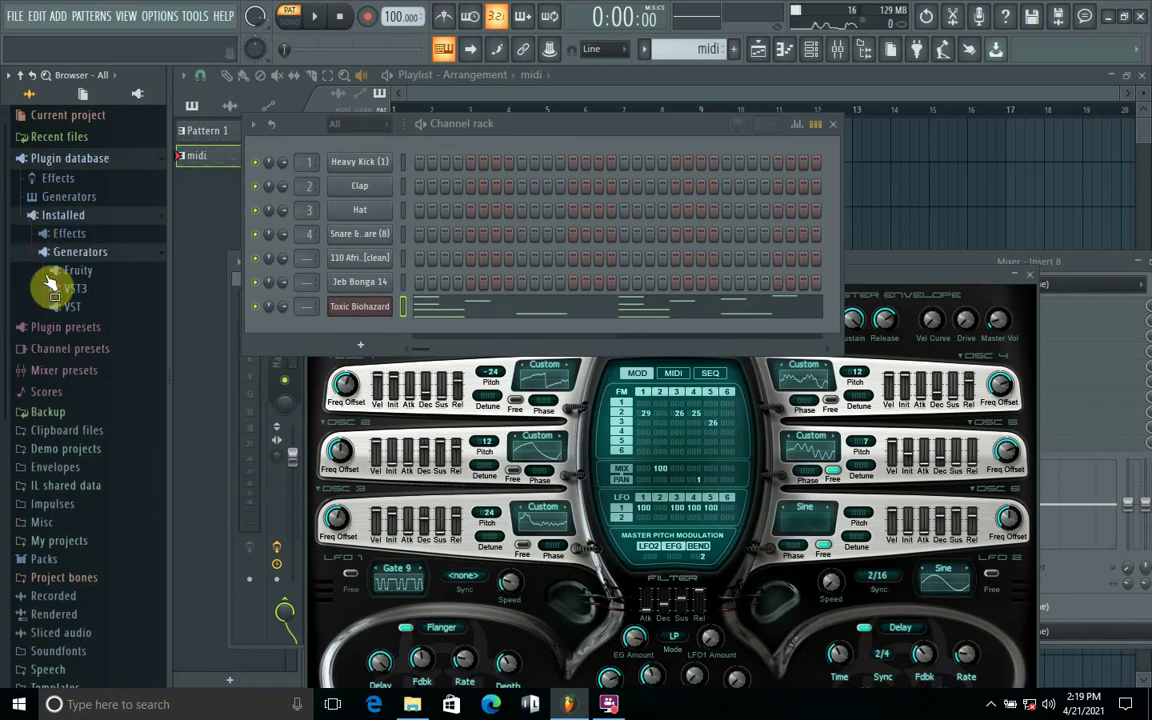
click(57, 308)
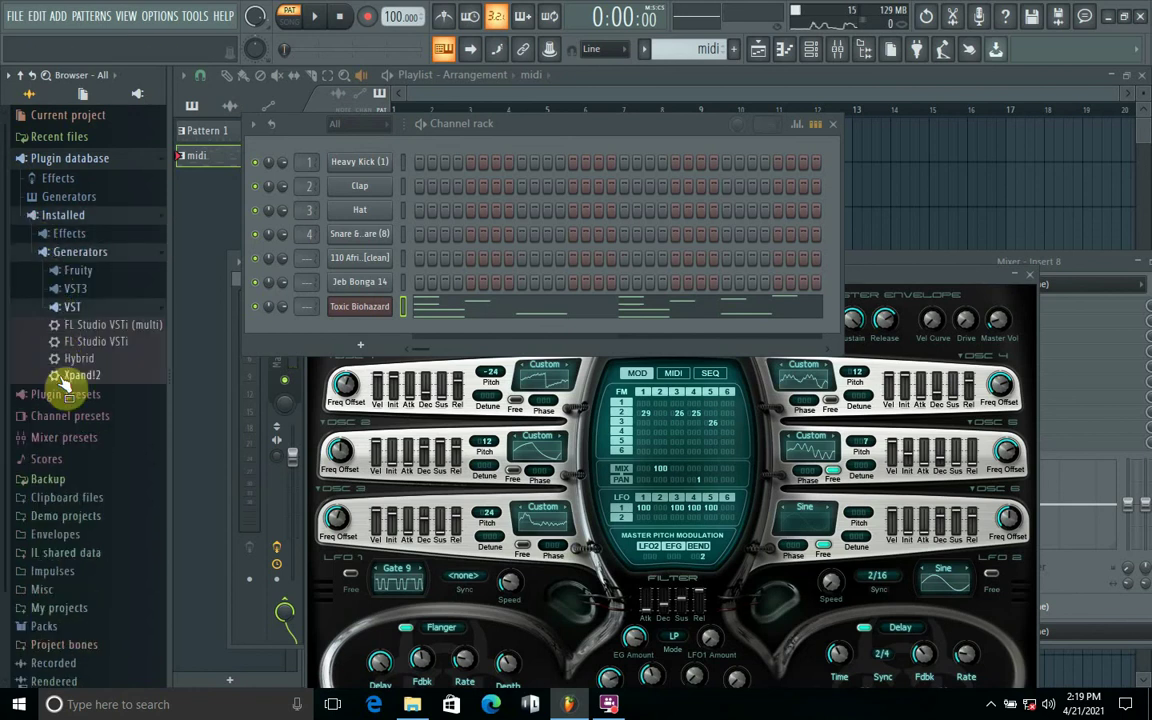
drag(57, 376, 368, 309)
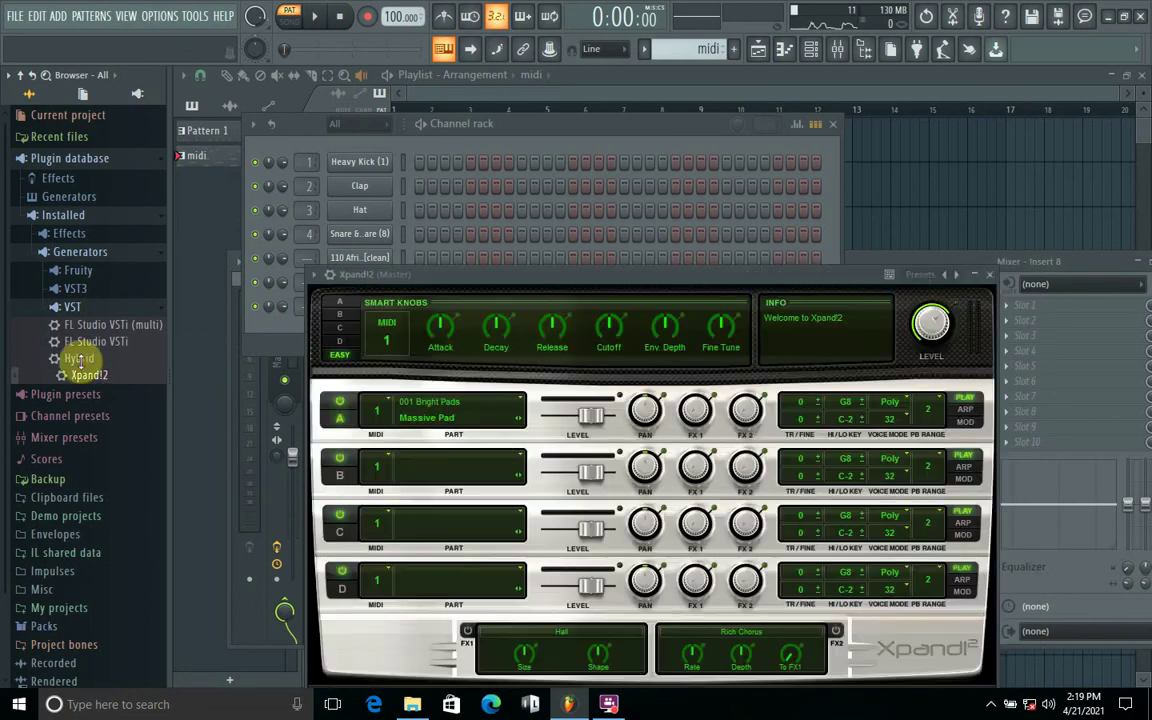
mouse_move(79, 360)
mouse_down()
mouse_move(288, 334)
mouse_move(305, 314)
mouse_move(98, 334)
mouse_move(82, 362)
mouse_up()
click(465, 280)
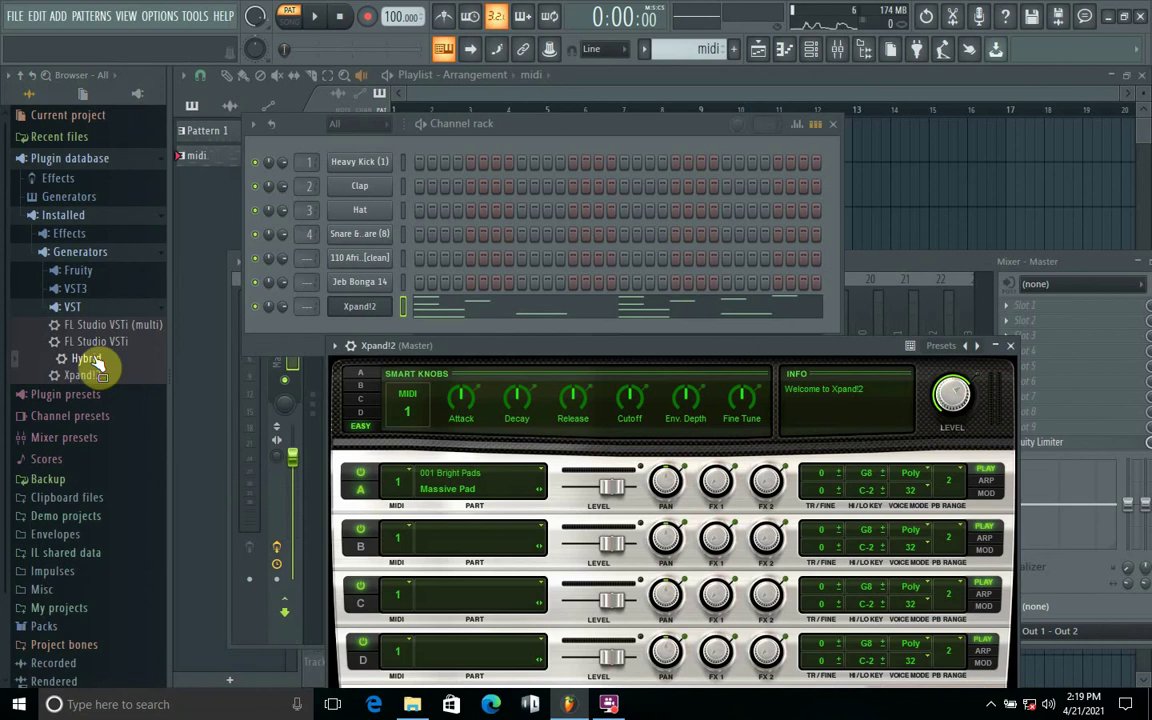
drag(92, 360, 336, 311)
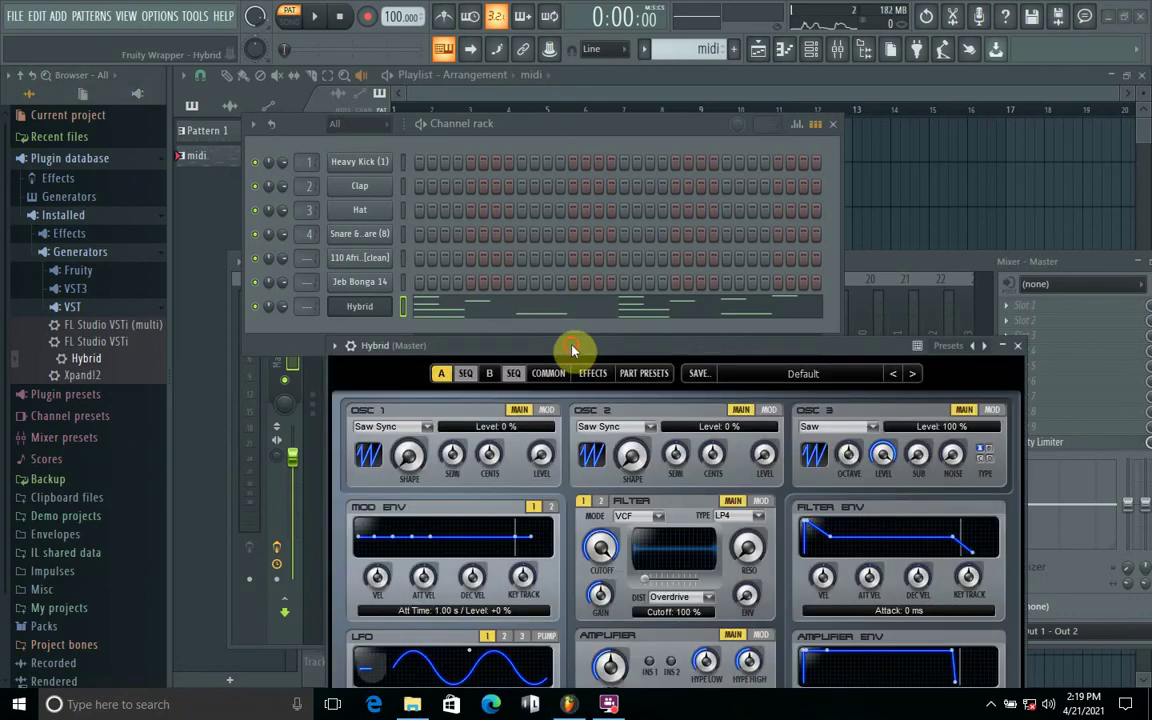
Load the 02 Clear Bells preset from Hybrid's 17 Bells bank and play the midi pattern with it.
drag(573, 350, 531, 162)
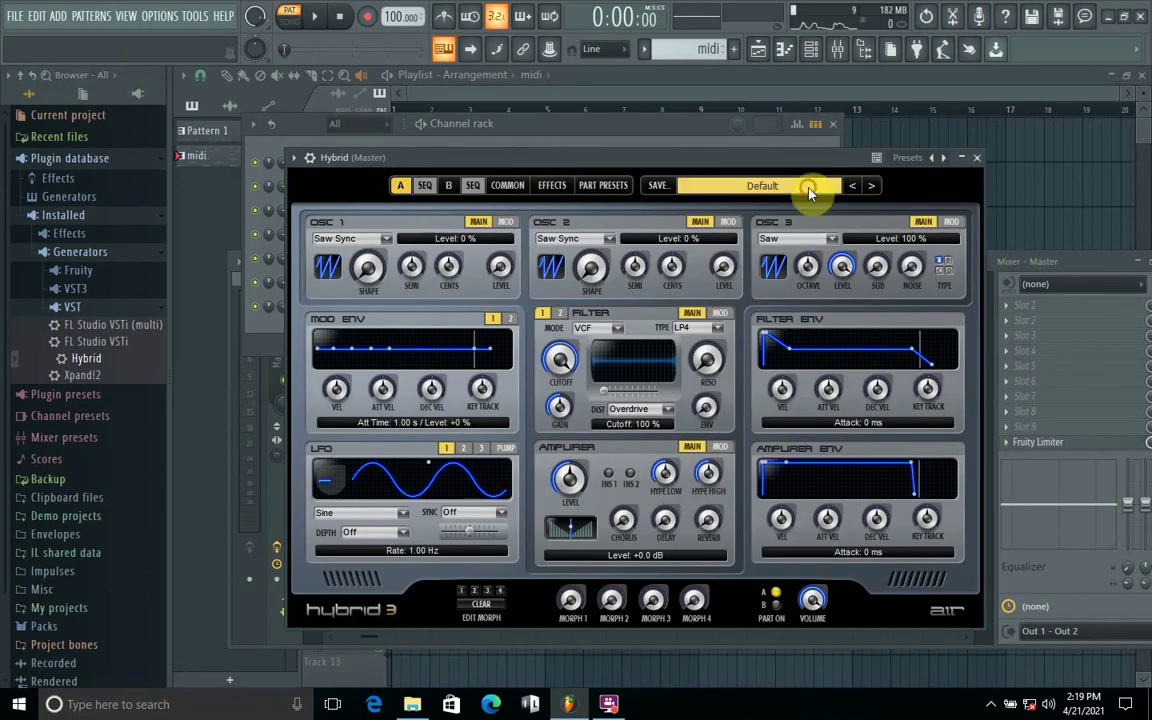
click(810, 193)
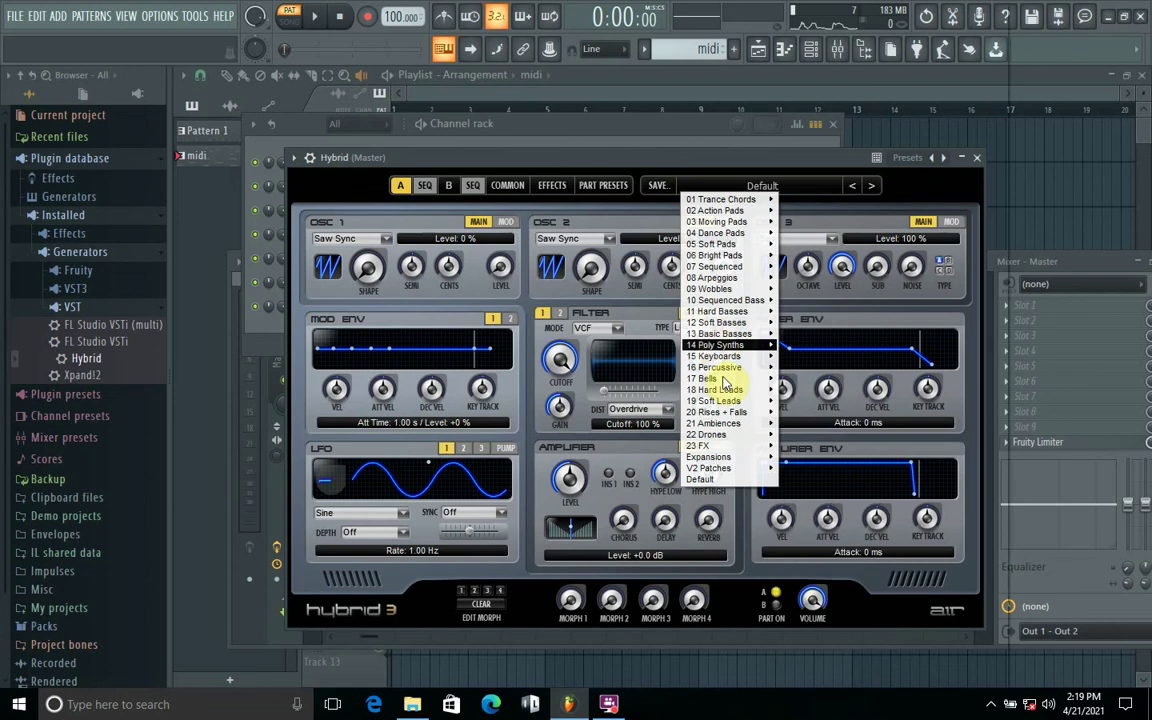
mouse_move(708, 357)
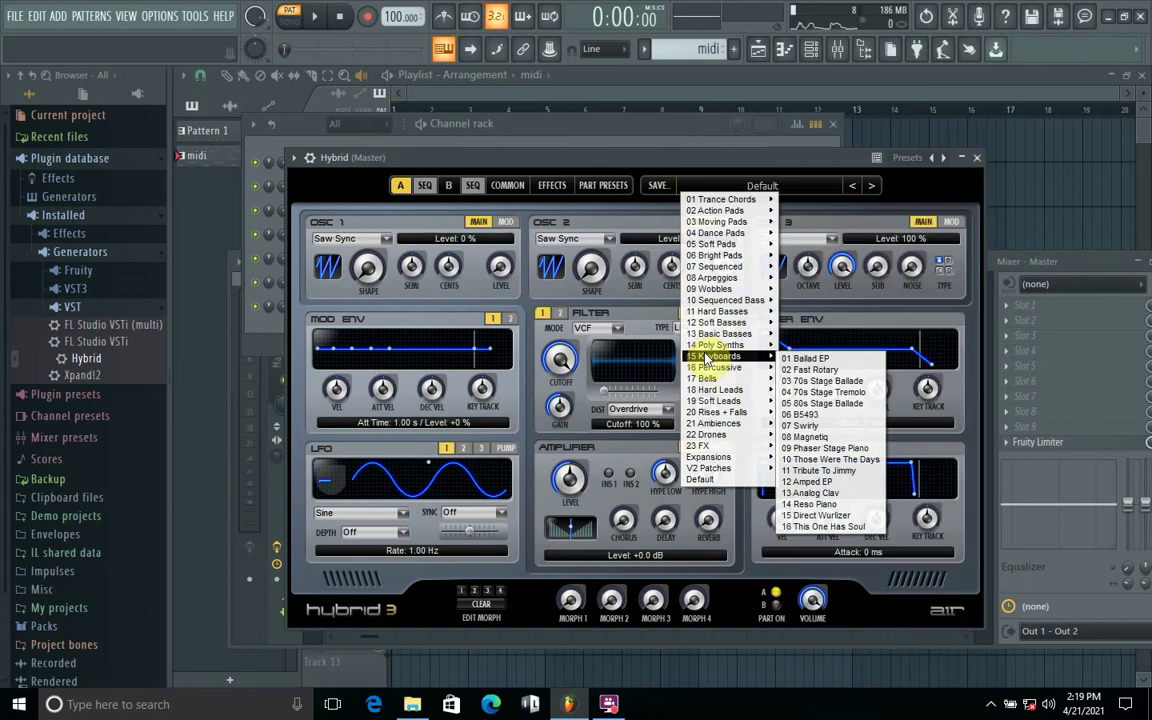
mouse_move(704, 402)
mouse_move(705, 379)
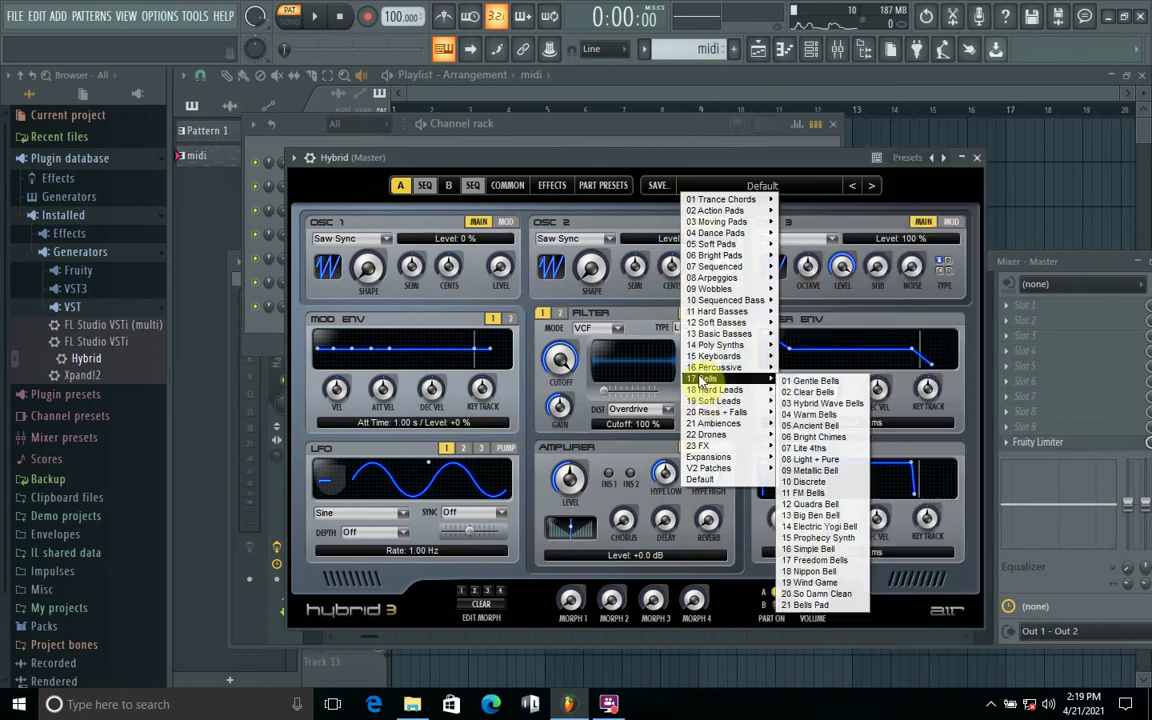
click(810, 392)
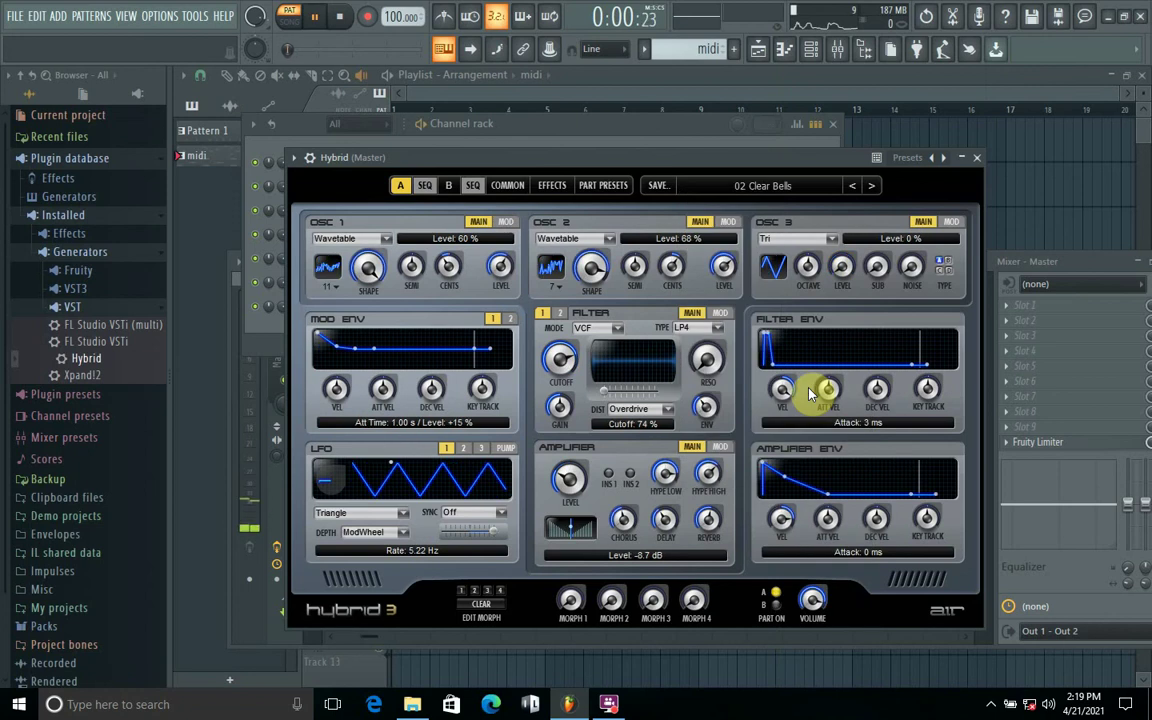
key(space)
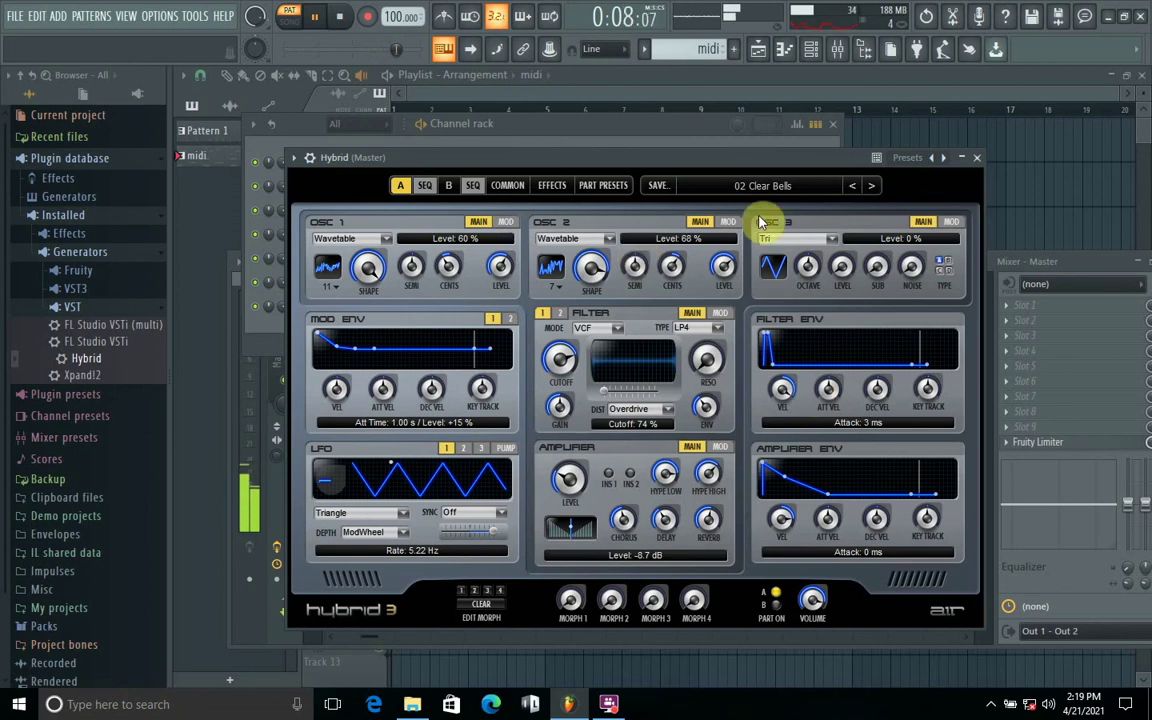
key(space)
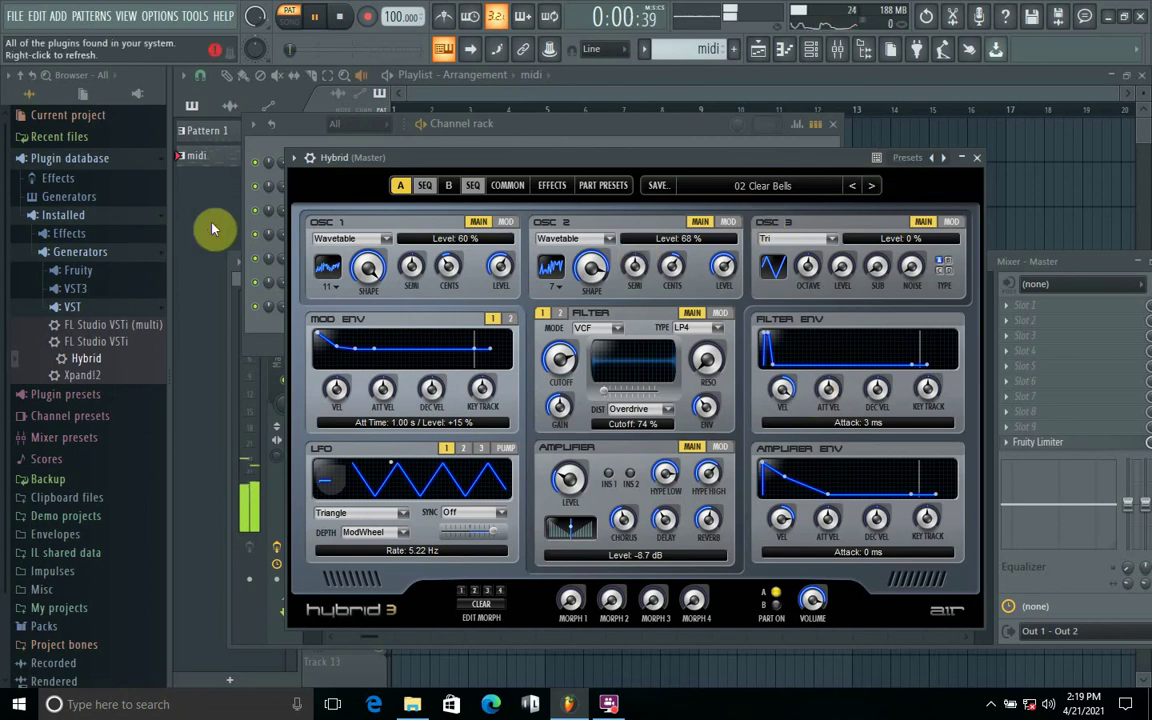
Clear the open windows, switch playback to song mode, and place Pattern 1 on Track 1 and midi on Track 2 of the playlist.
key(F12)
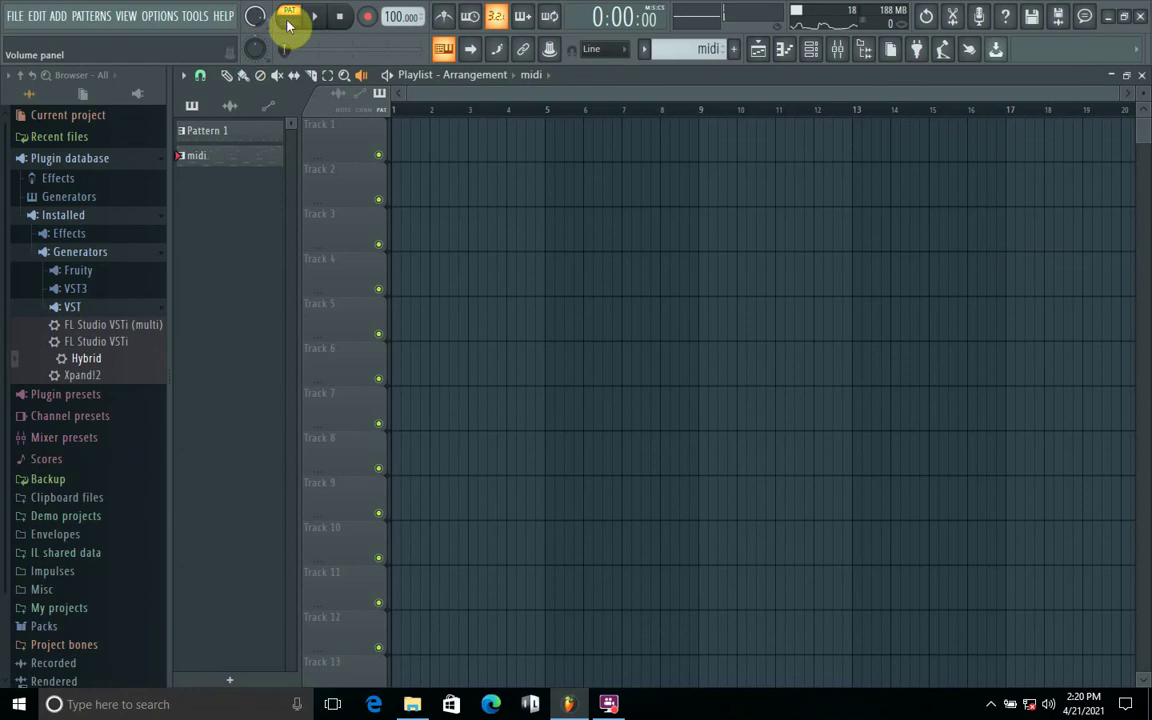
click(289, 22)
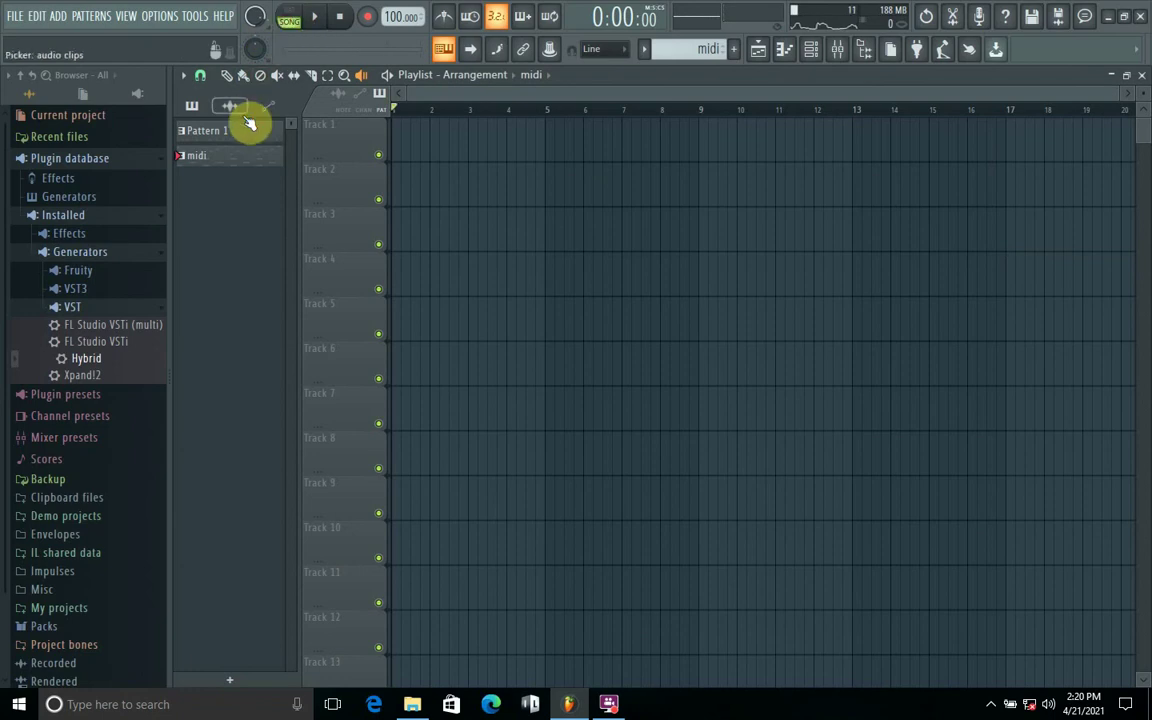
drag(231, 136, 390, 140)
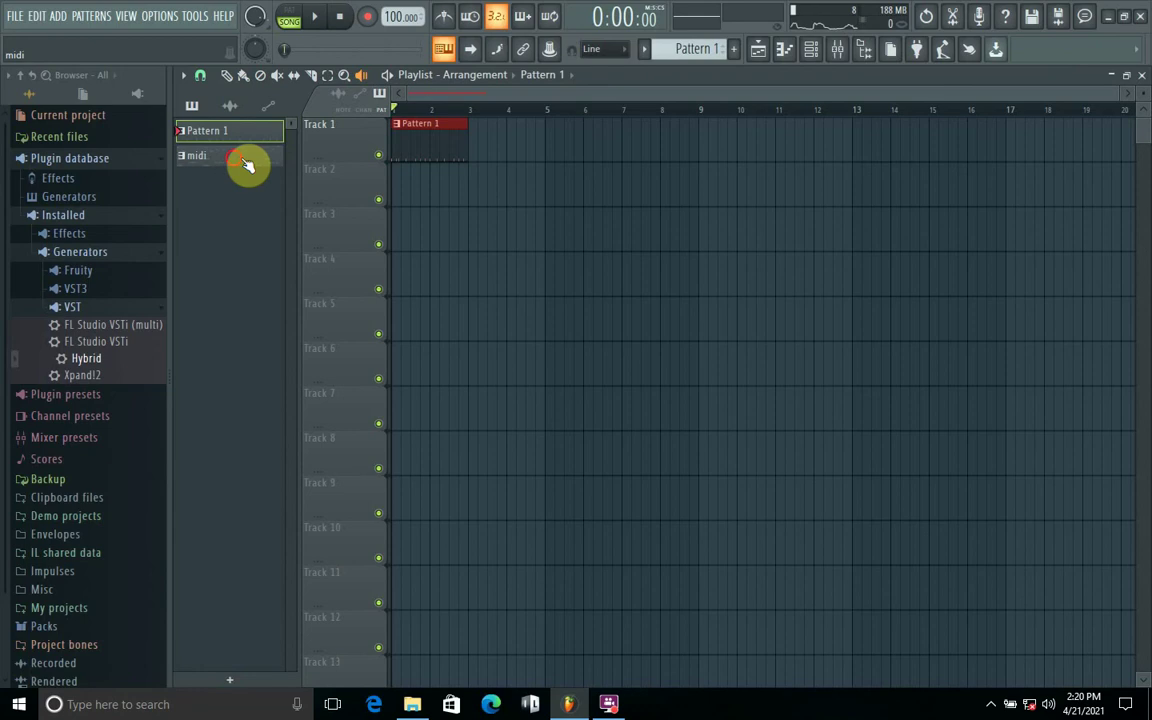
drag(247, 165, 417, 183)
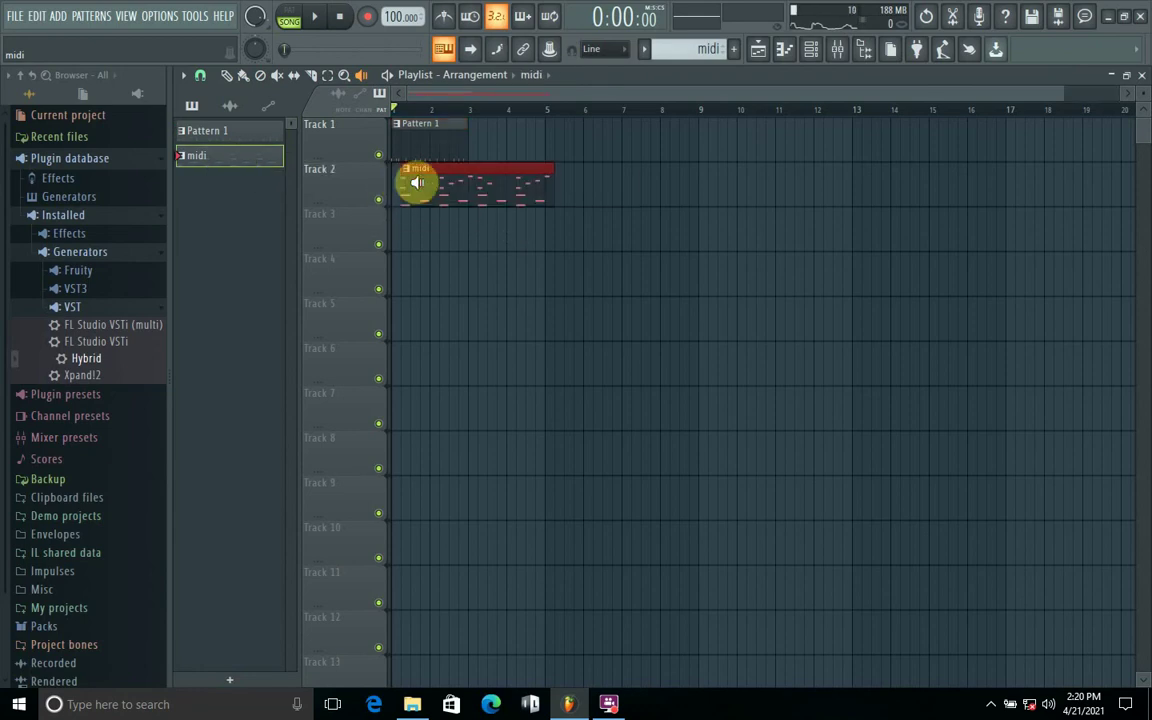
Briefly play the arrangement, and move the midi clip on Track 2 to start at bar 1 with the Paint tool active.
key(space)
key(space)
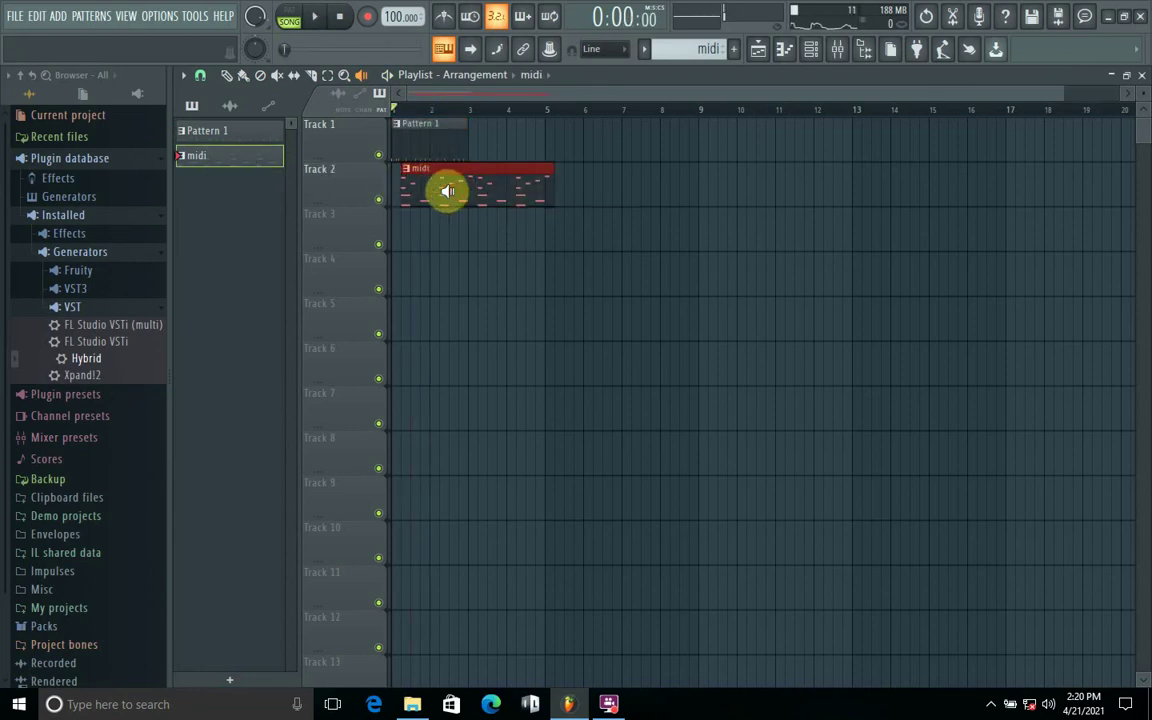
key(space)
key(space)
click(243, 75)
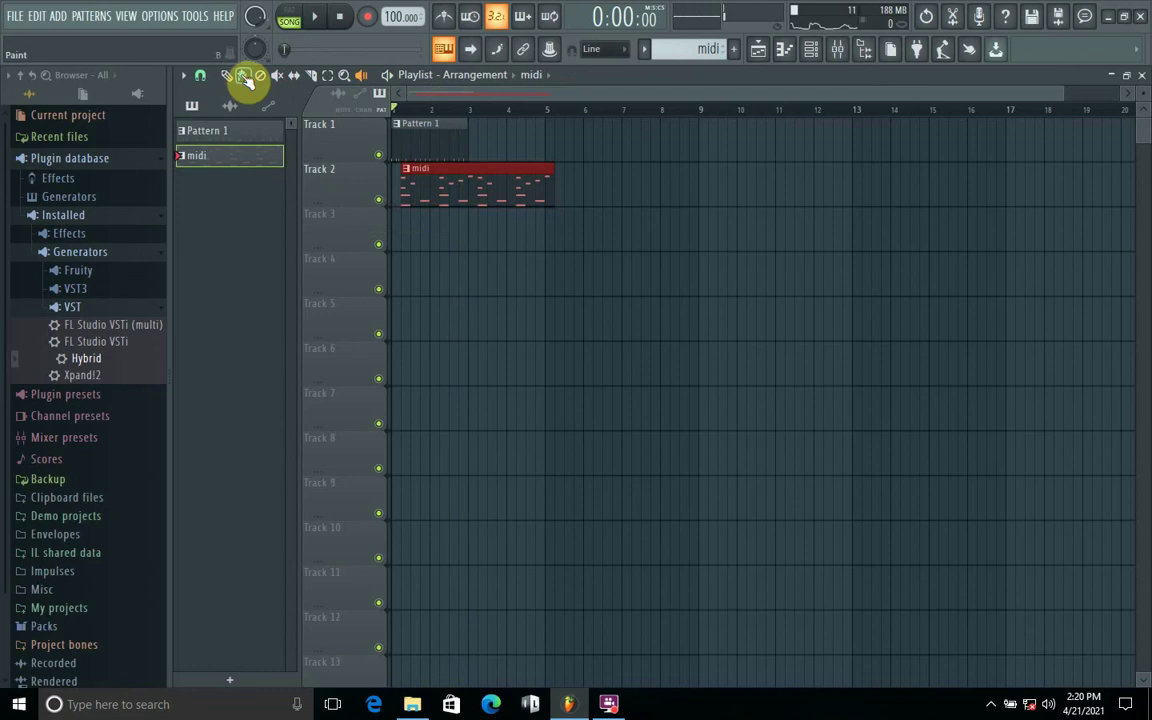
drag(475, 193, 463, 190)
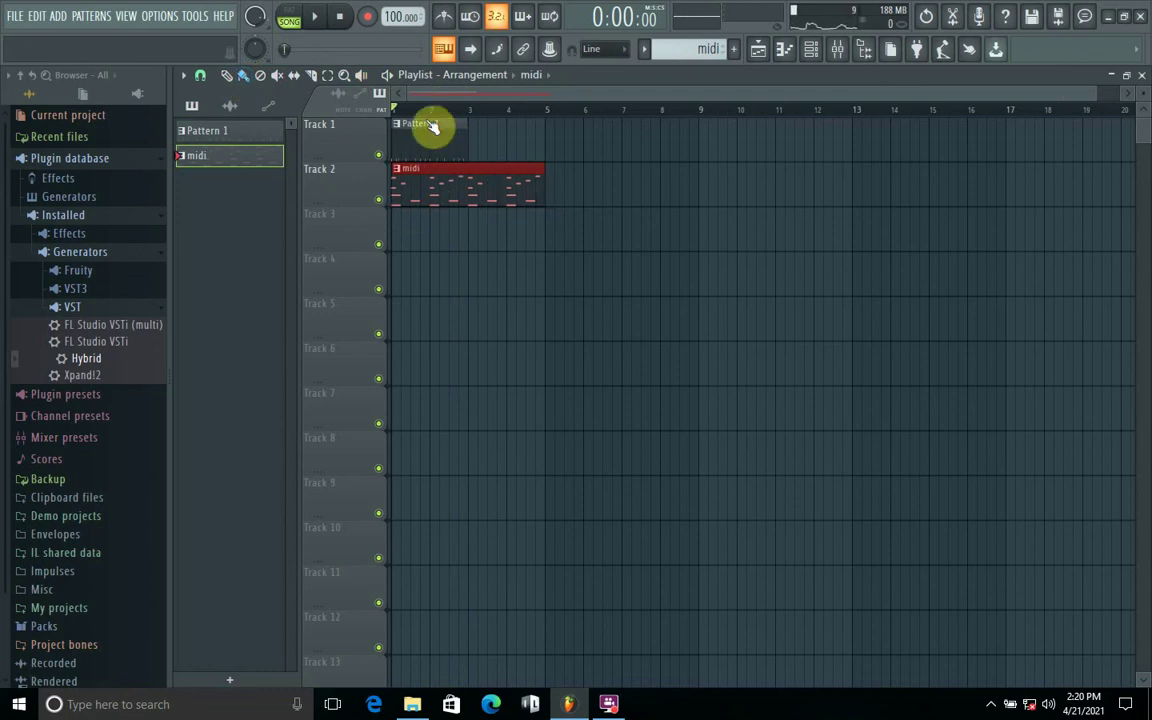
Make Pattern 1 the active pattern and place a second clip of it at bar 3 on Track 1.
click(479, 145)
right_click(505, 147)
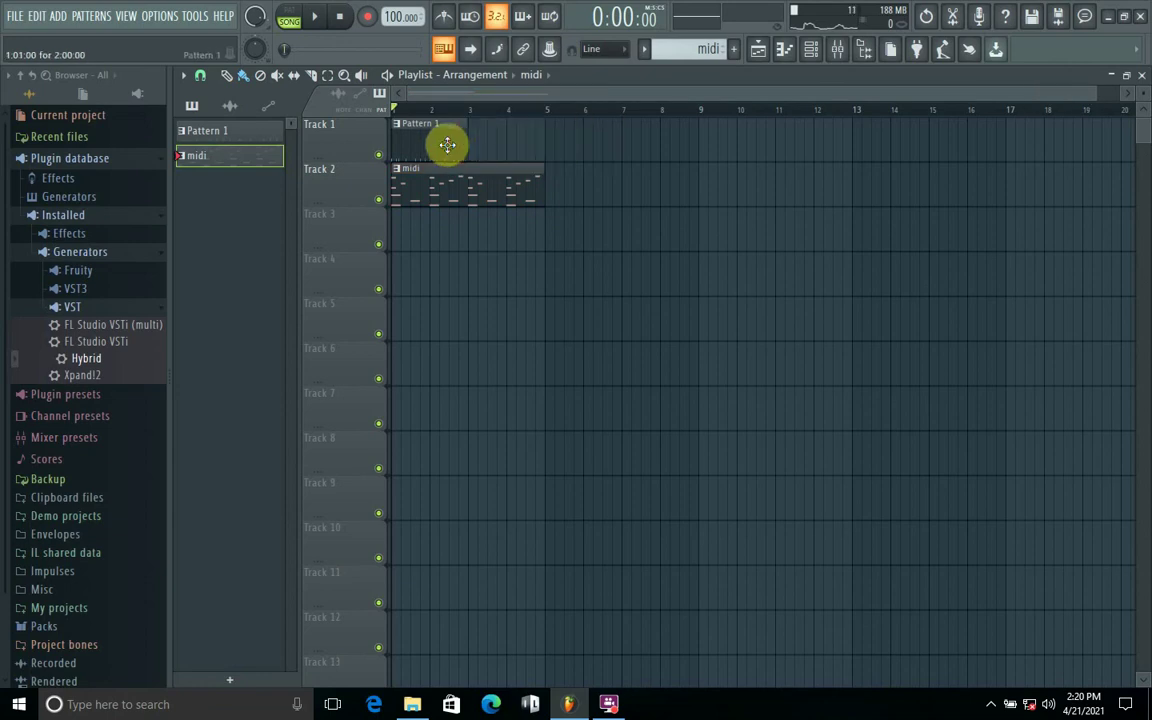
double_click(470, 146)
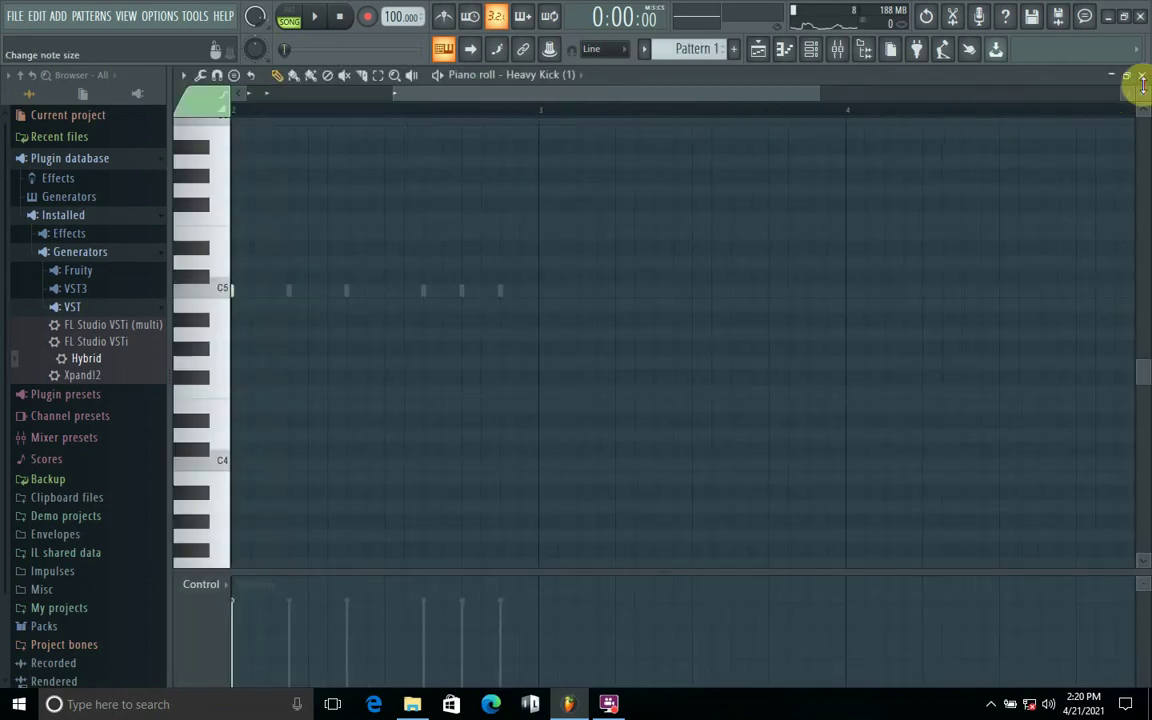
click(1141, 76)
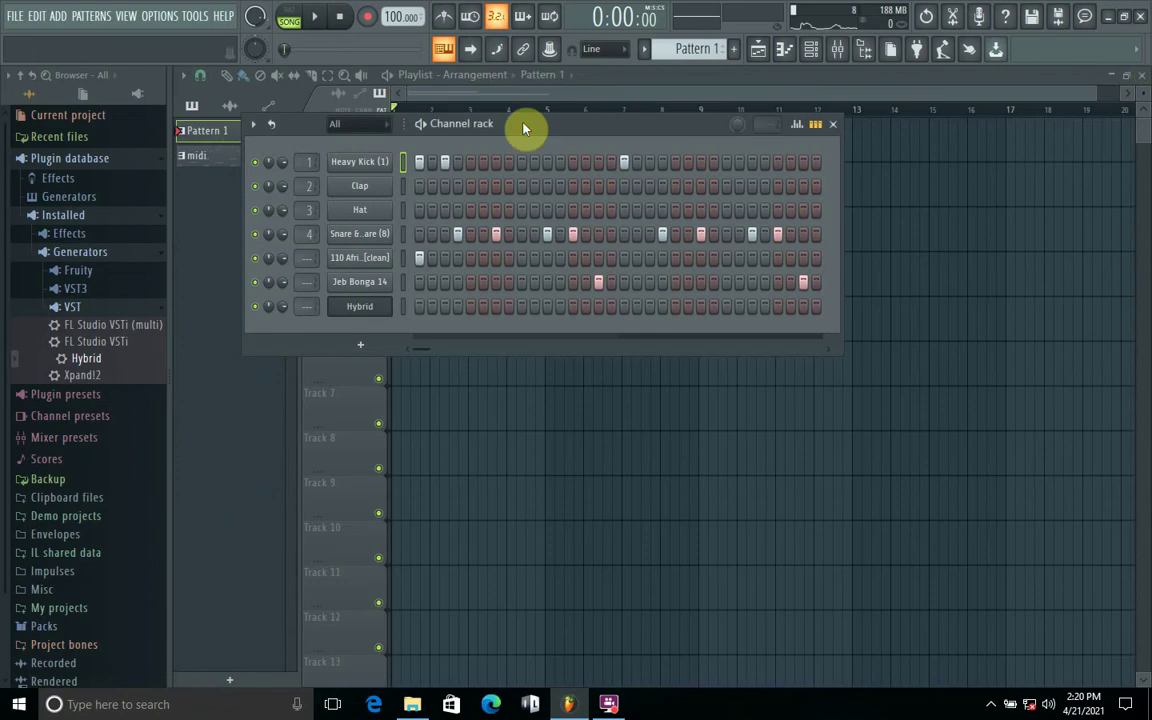
drag(601, 135, 584, 305)
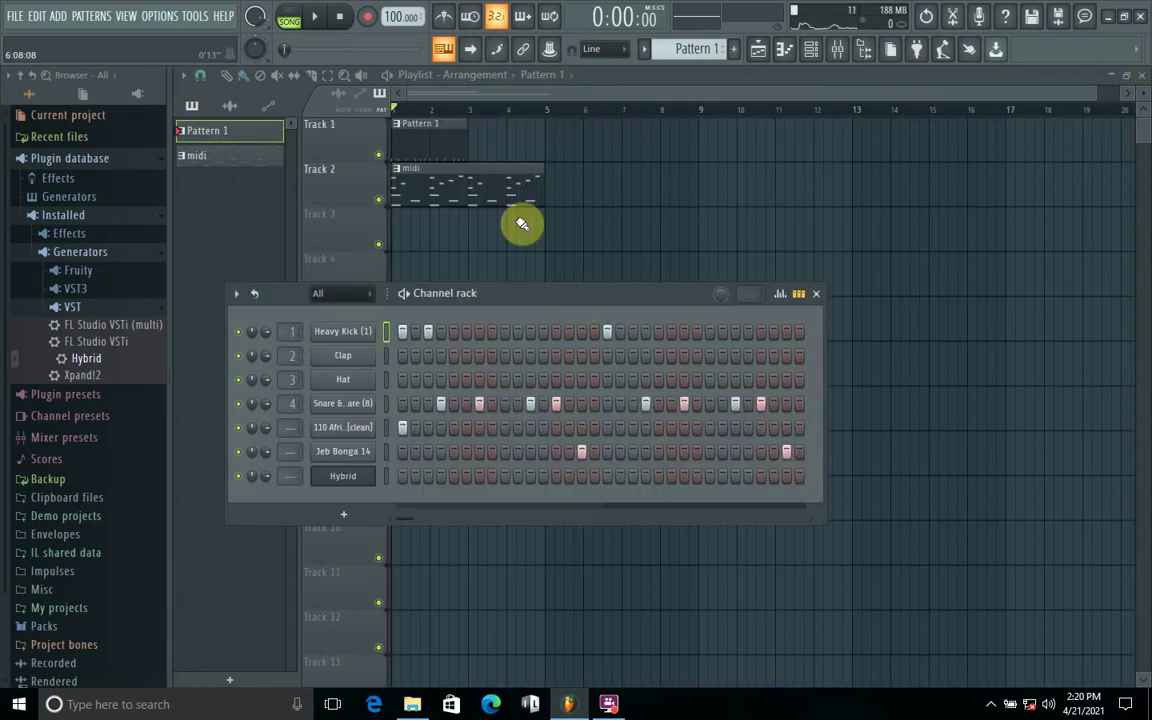
click(476, 135)
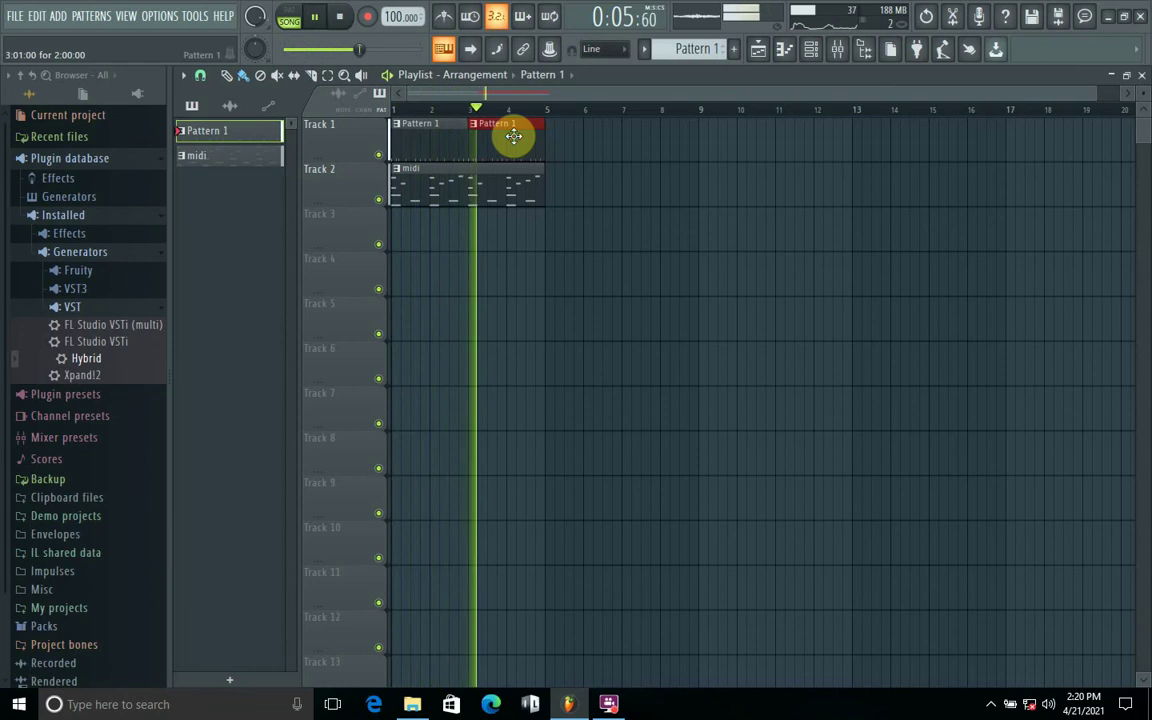
Play the song arrangement of Pattern 1 and midi from the start, and stop playback.
key(space)
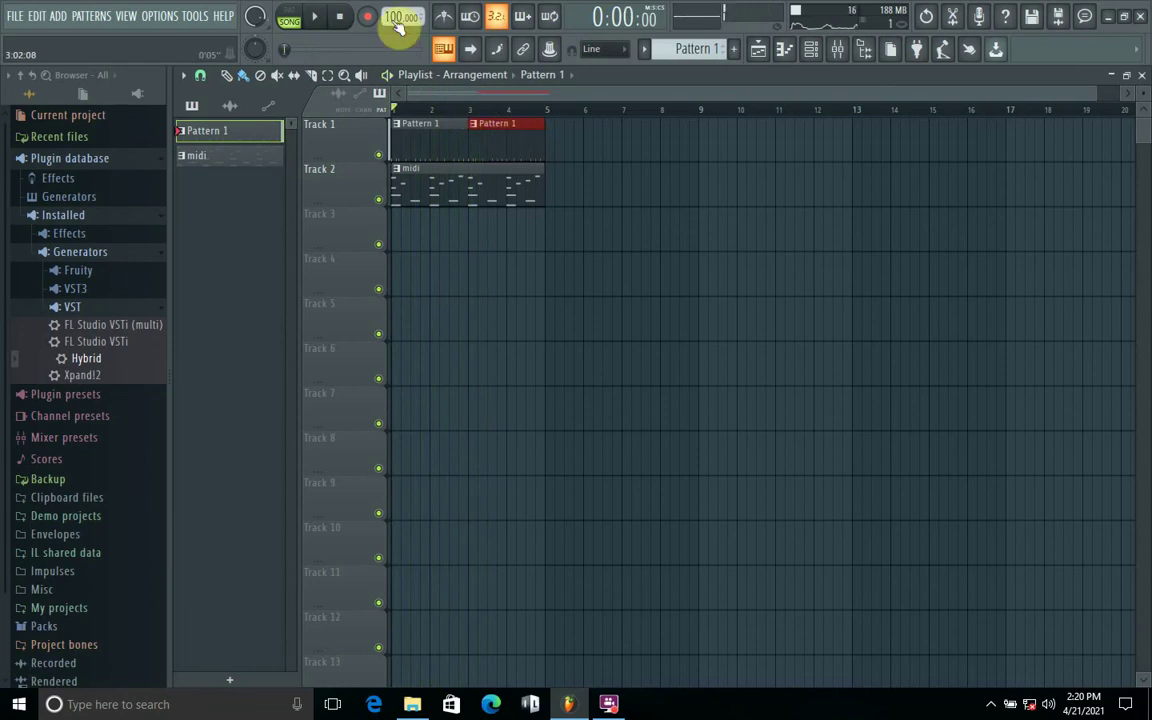
click(318, 14)
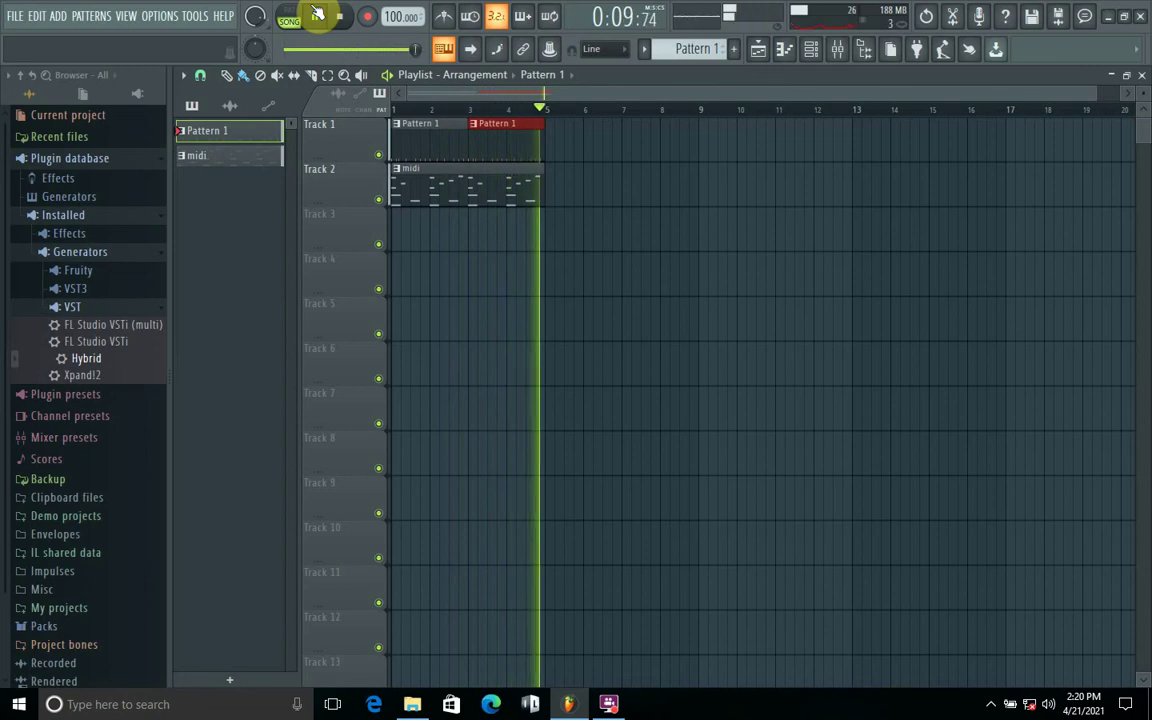
click(318, 14)
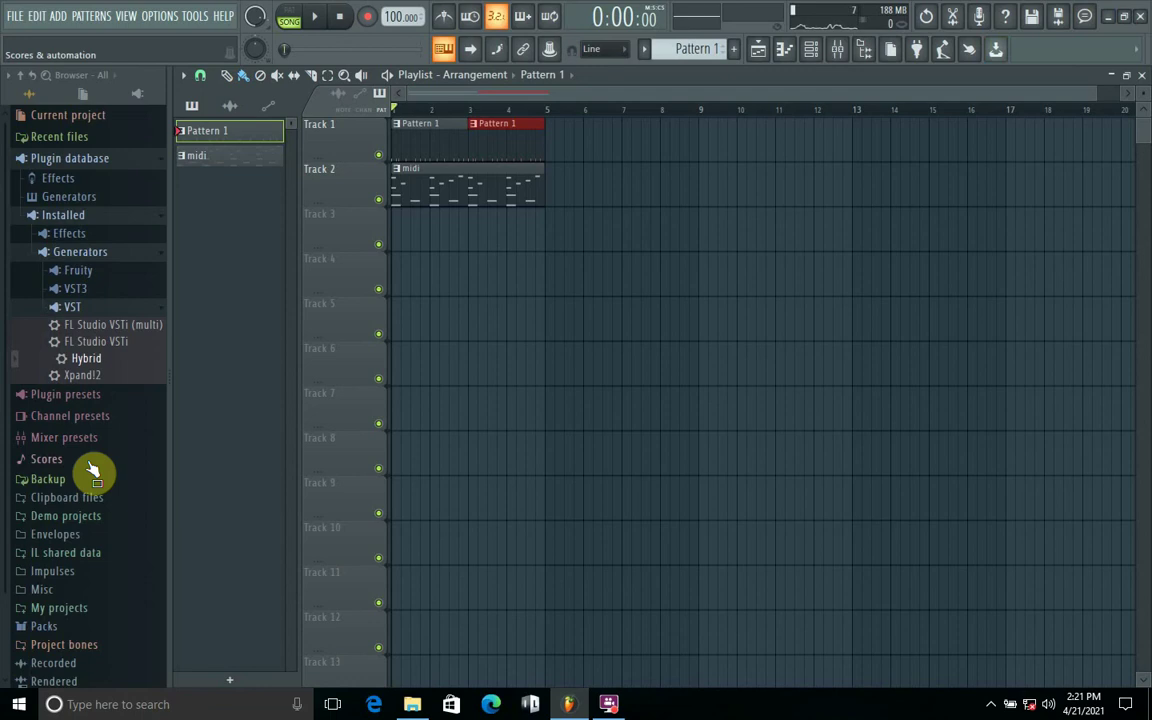
Save the project as "we made a beat" in the FL STUDIO PROJECTS folder.
key(ctrl+s)
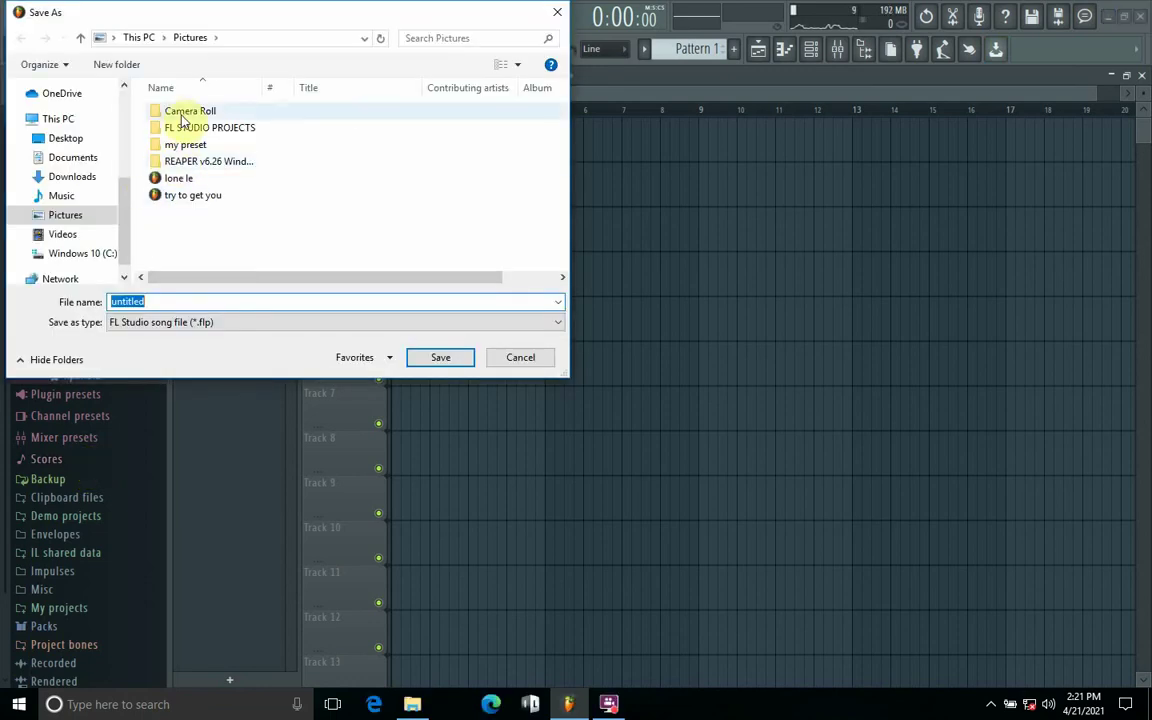
double_click(188, 128)
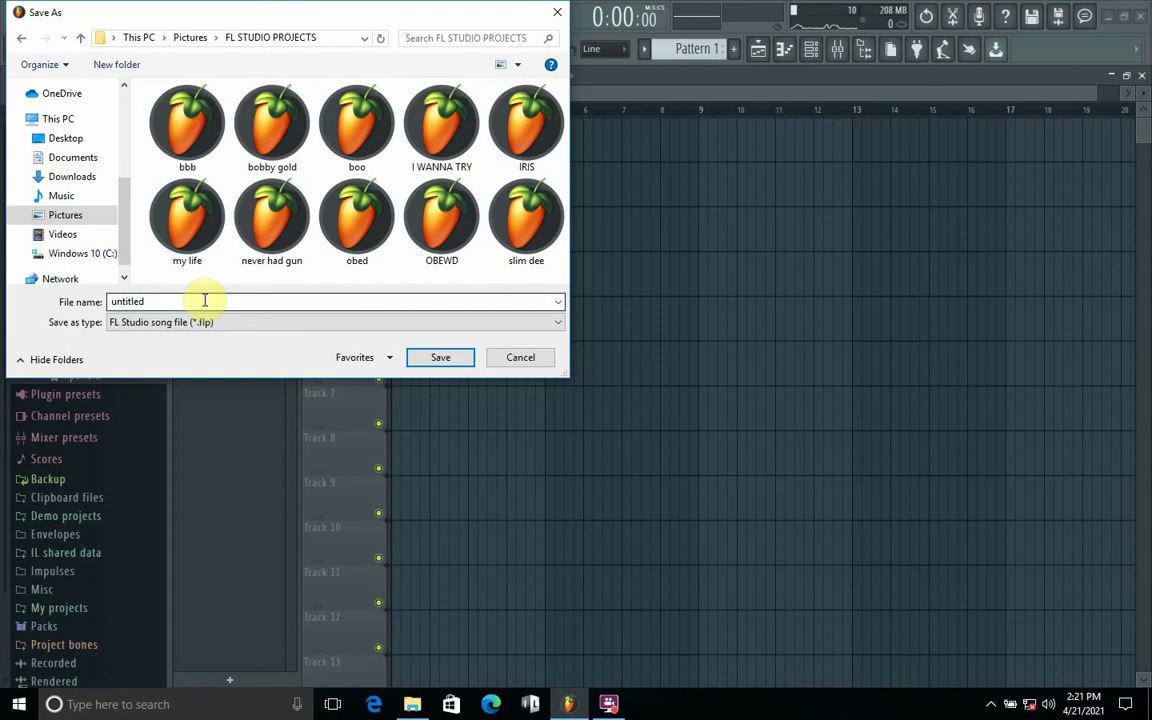
key(alt+Up)
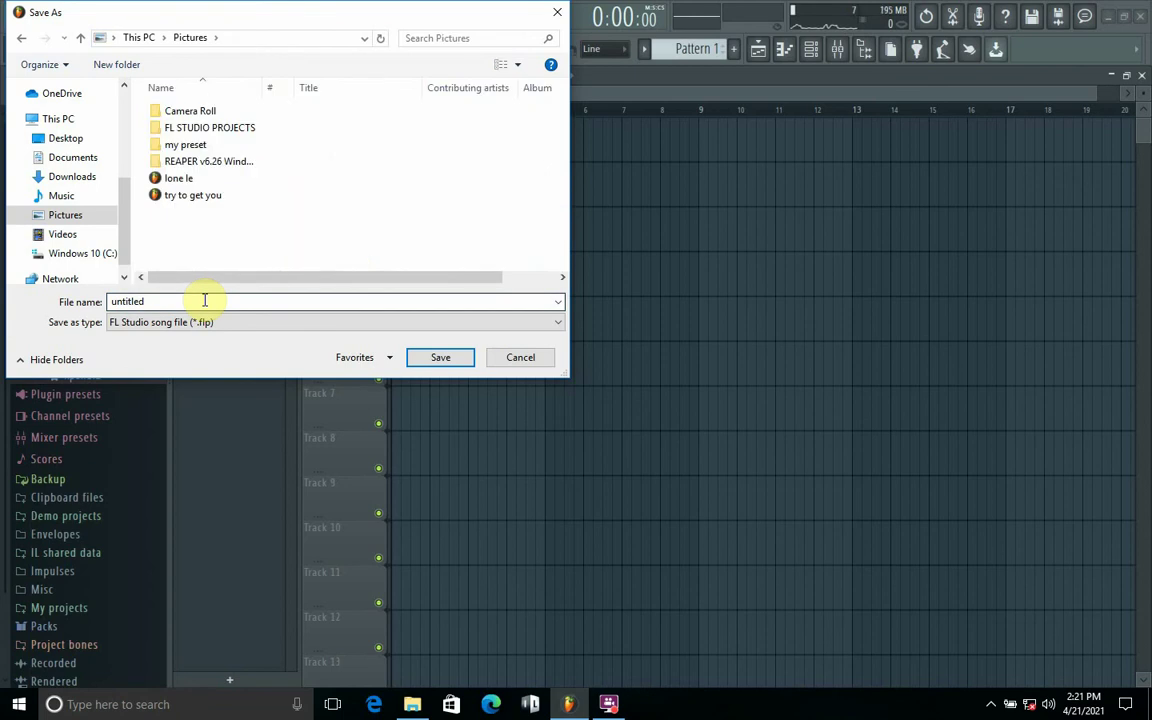
double_click(208, 134)
double_click(172, 303)
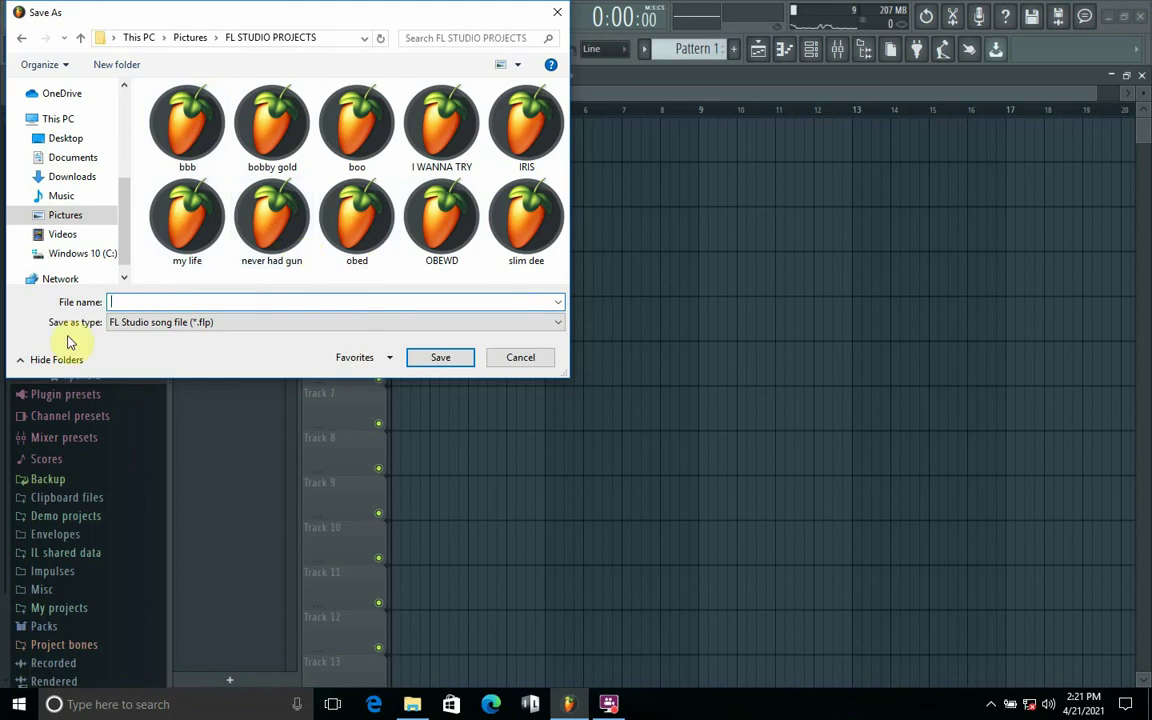
text(s)
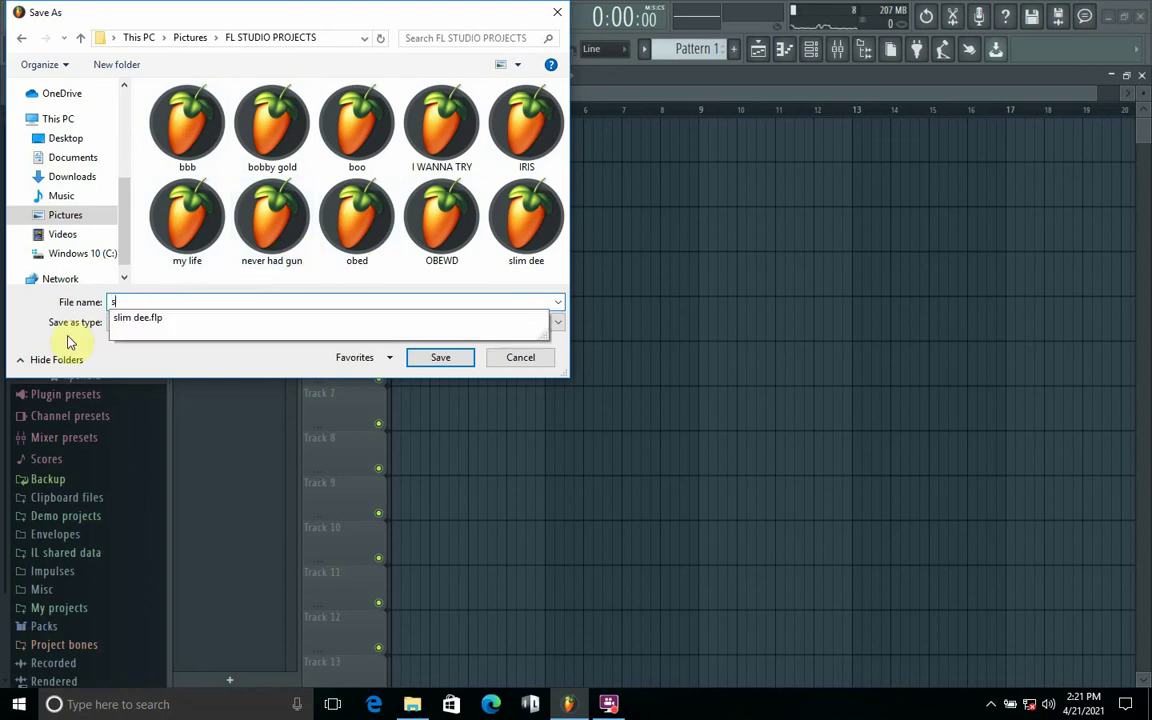
key(BackSpace)
text(\)
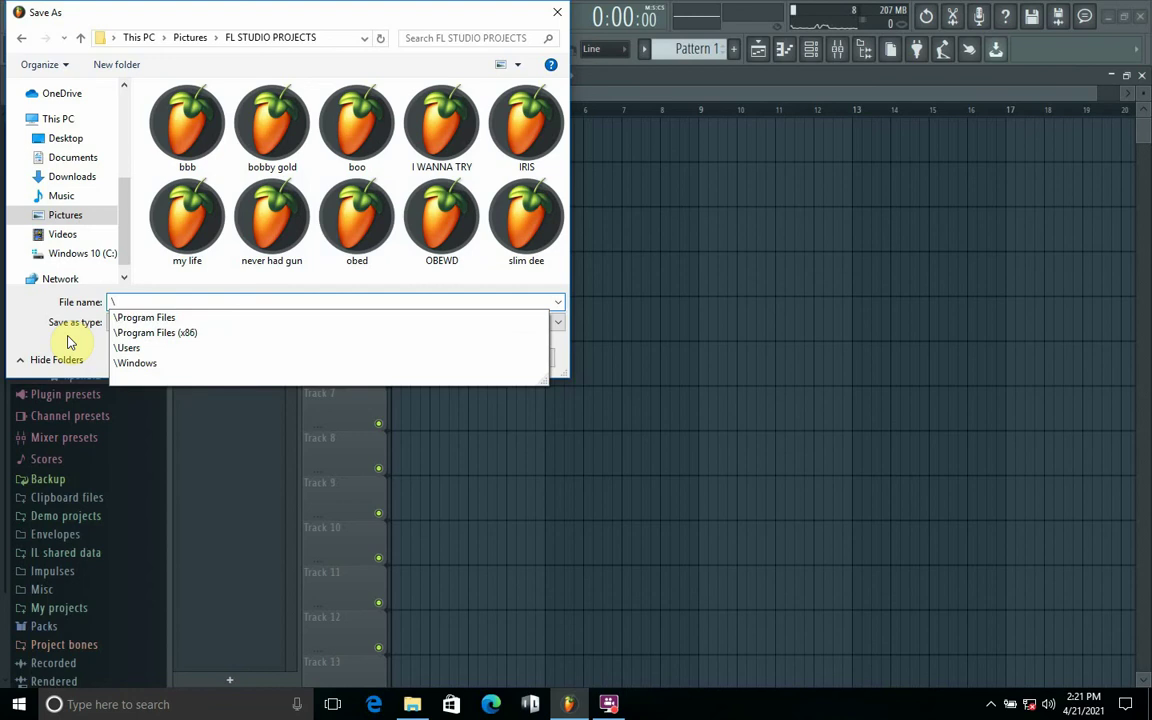
key(BackSpace)
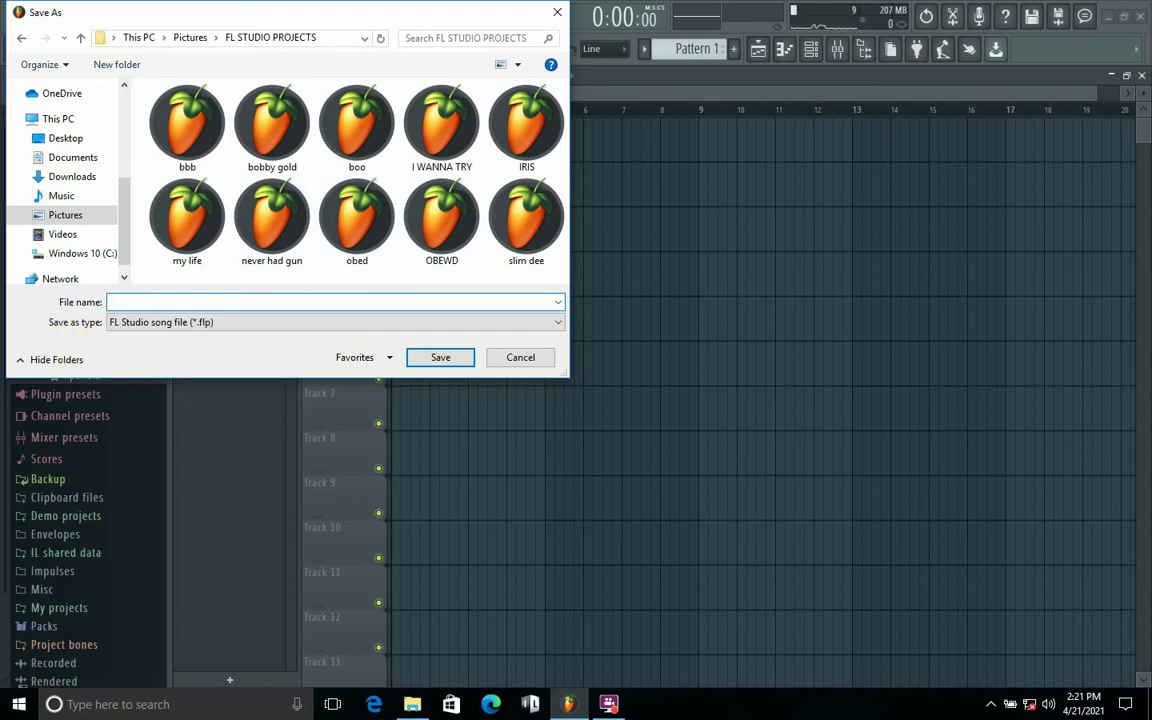
text(we made a beat)
key(Return)
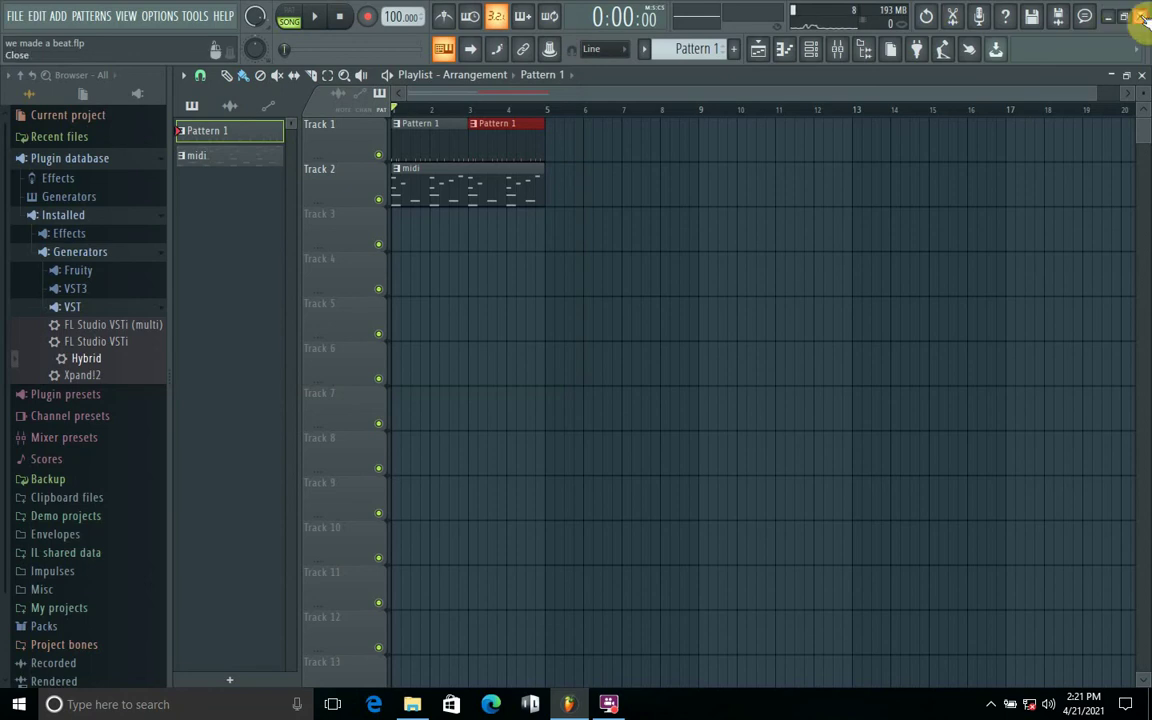
Close FL Studio and the hip hop packs folder window, and switch to REAPER (x64).
key(alt+Tab)
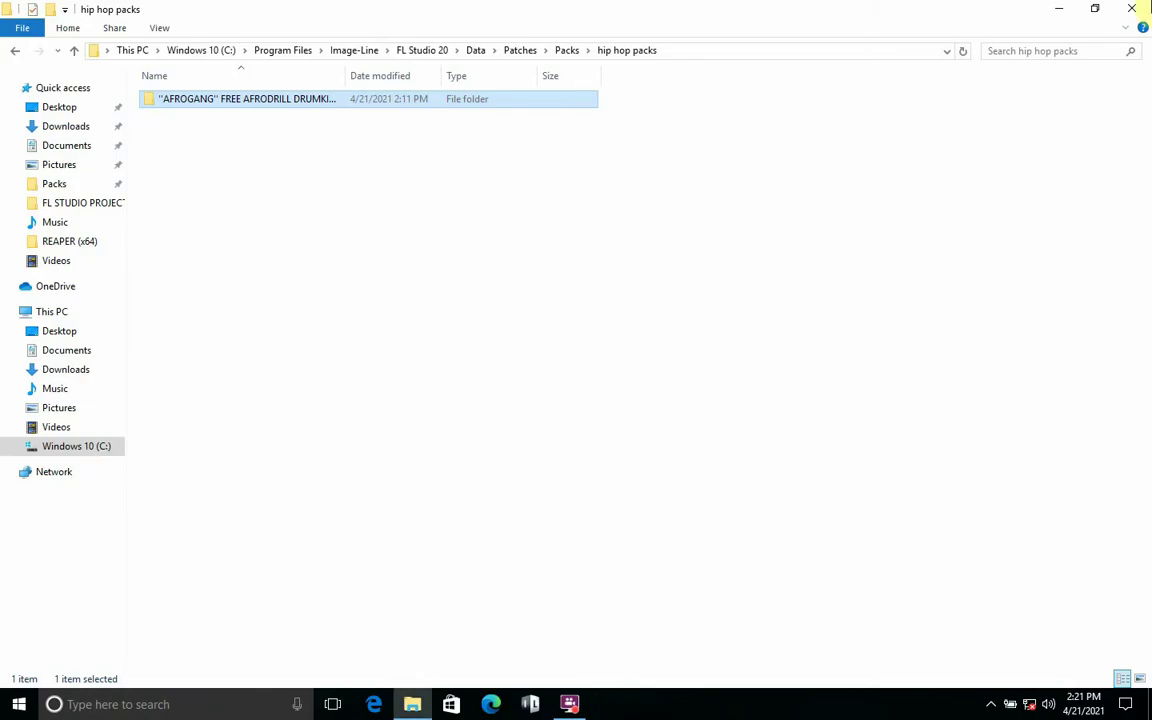
click(1137, 8)
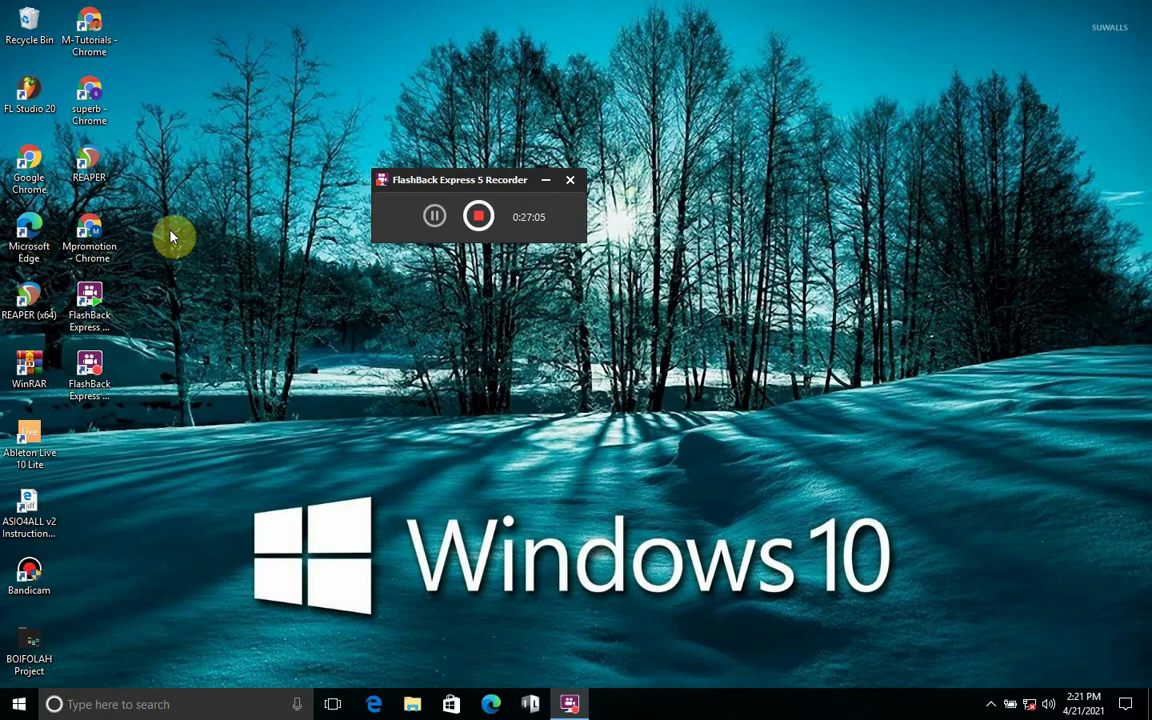
double_click(29, 305)
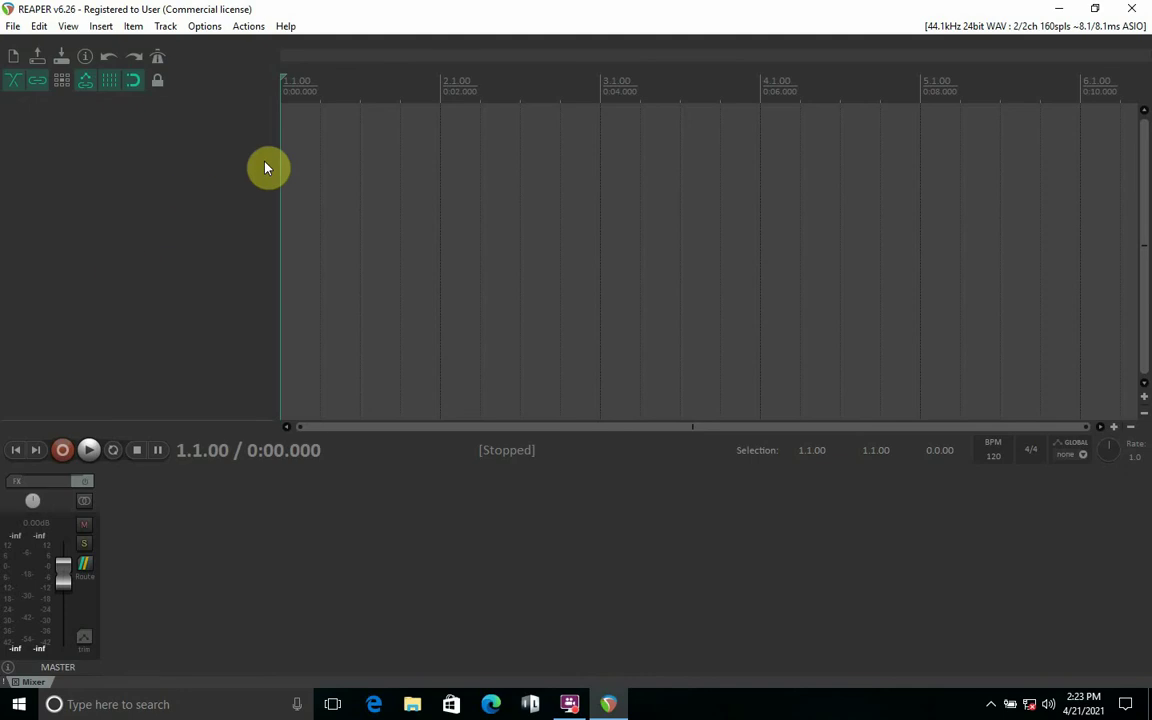
Try to start recording in the empty project, and insert a new track armed for recording.
click(60, 453)
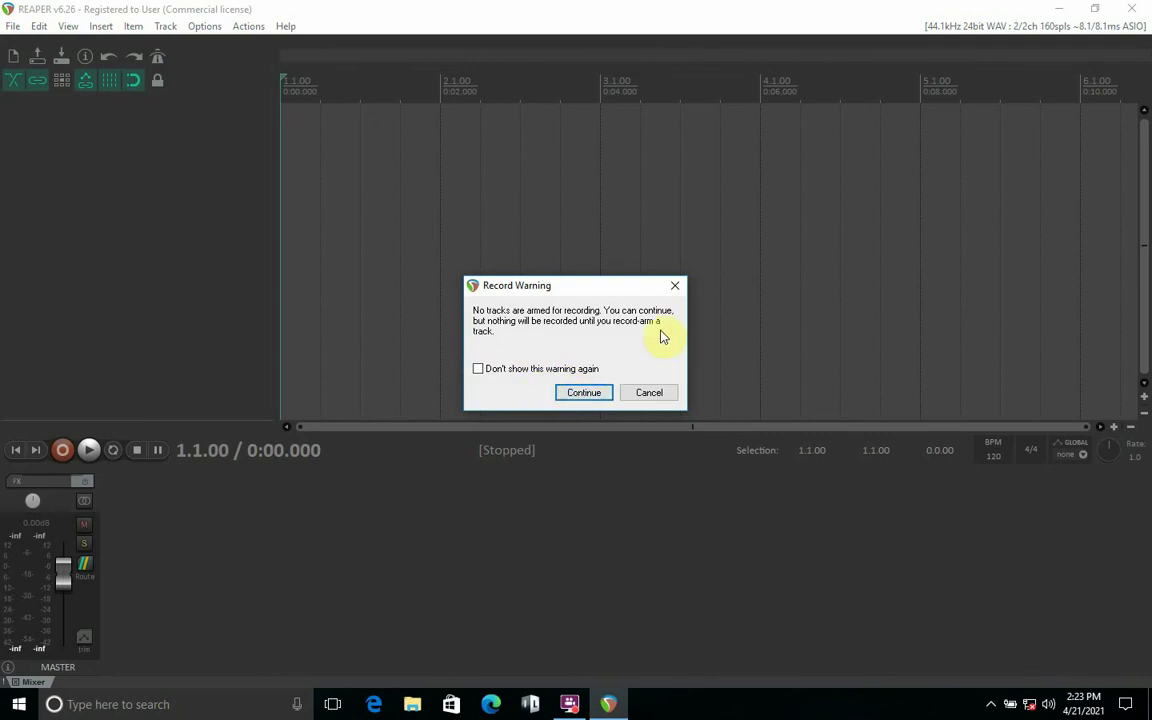
click(675, 287)
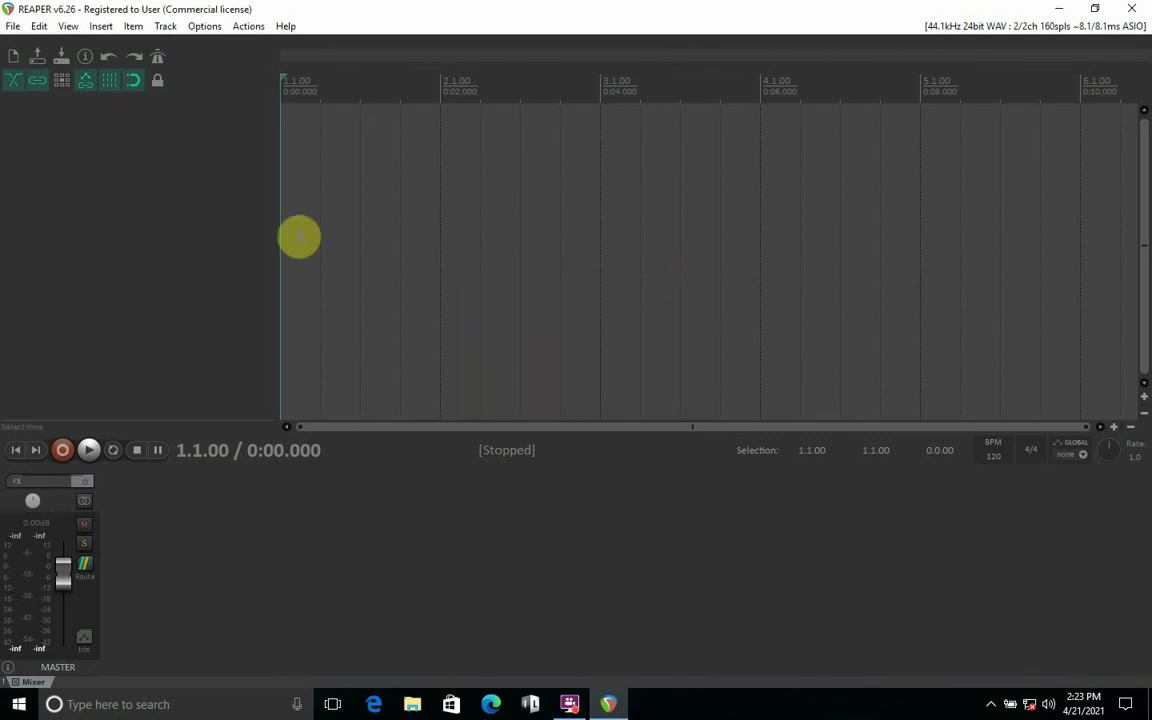
click(100, 27)
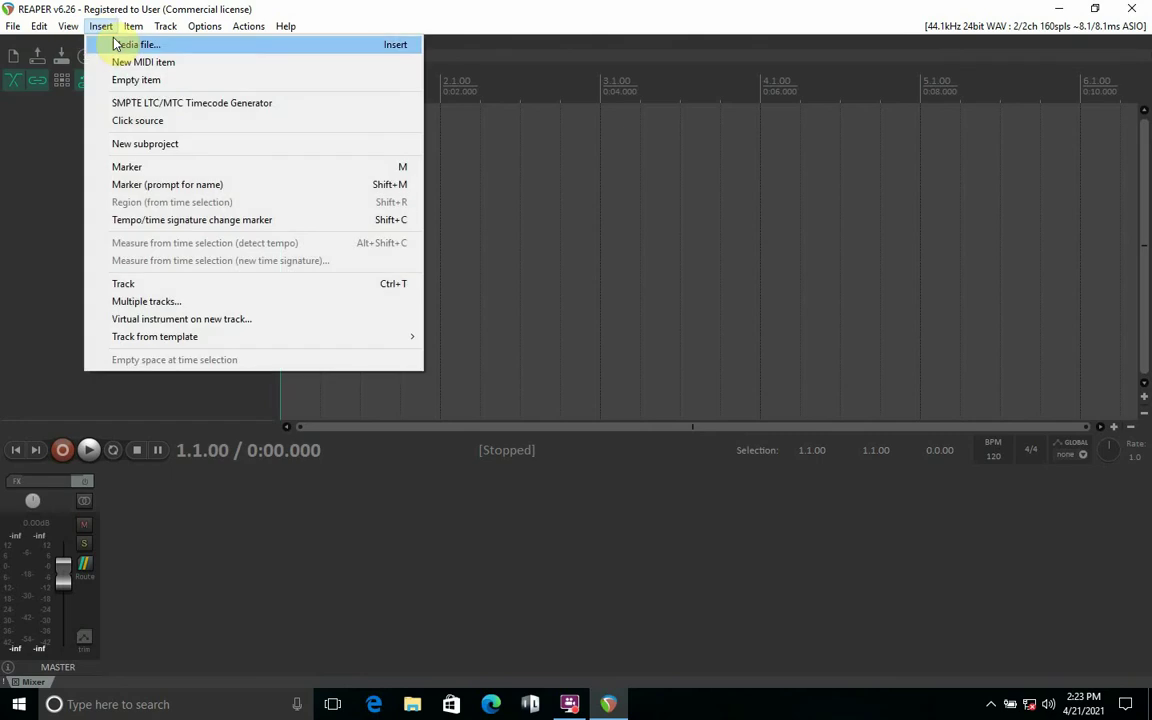
click(108, 14)
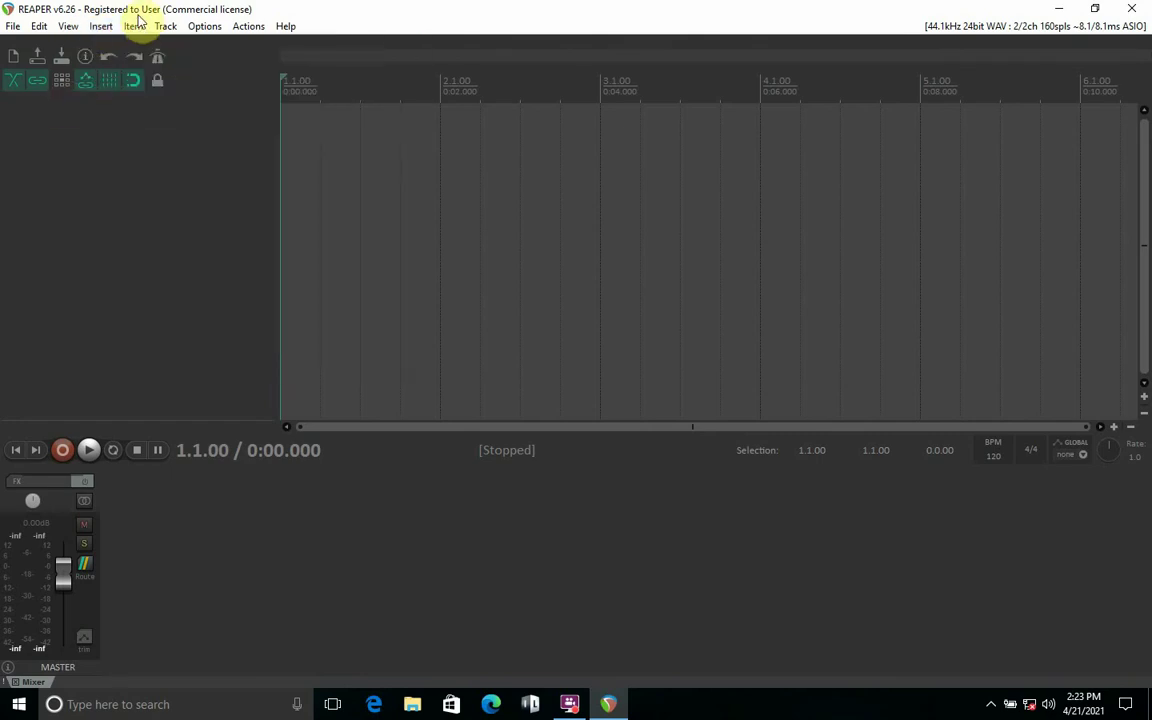
click(129, 26)
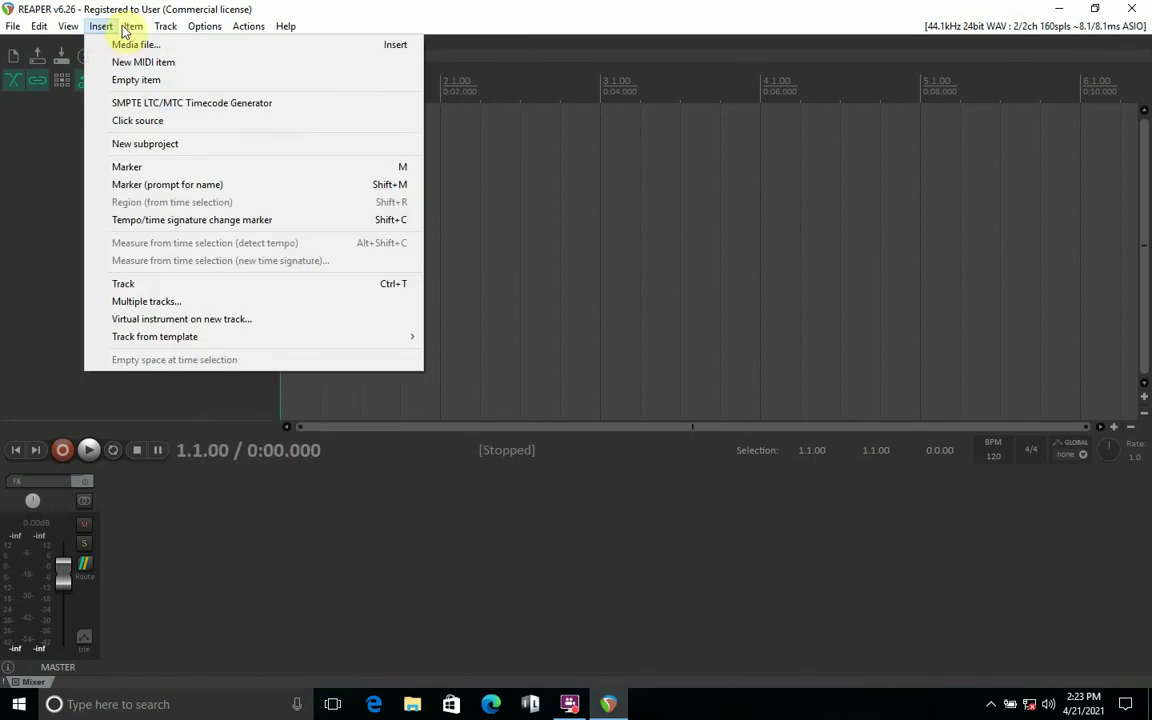
mouse_move(155, 33)
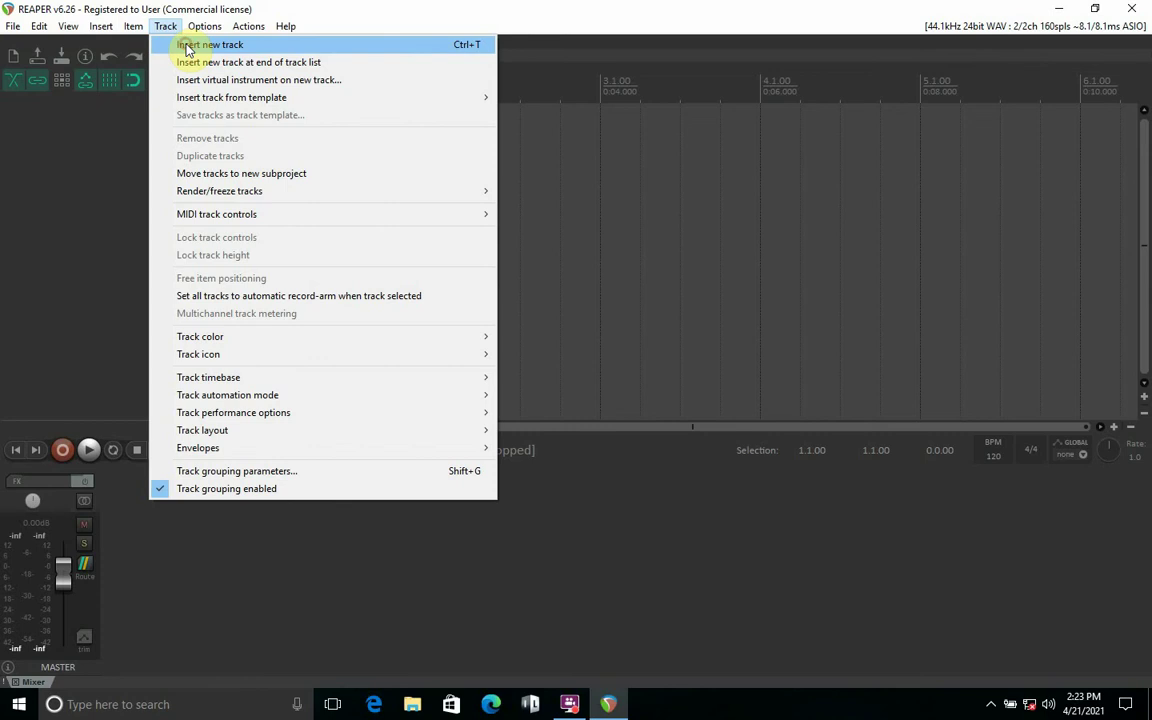
click(174, 45)
click(34, 121)
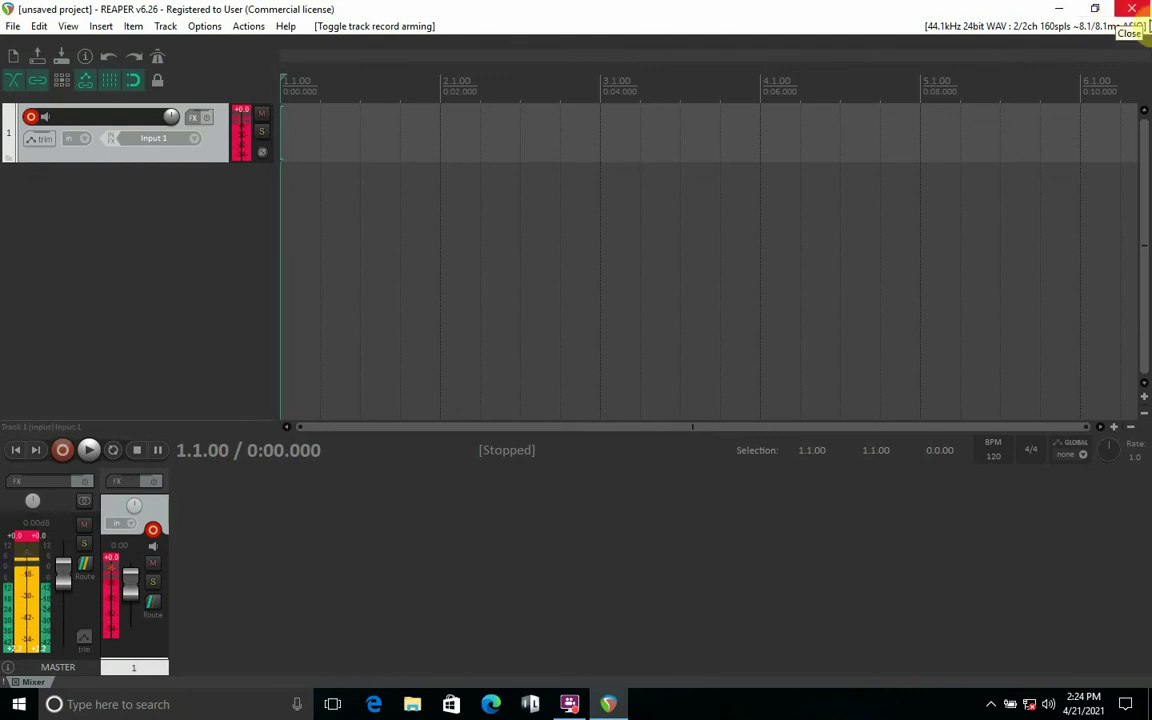
Close REAPER without saving the project.
click(1138, 10)
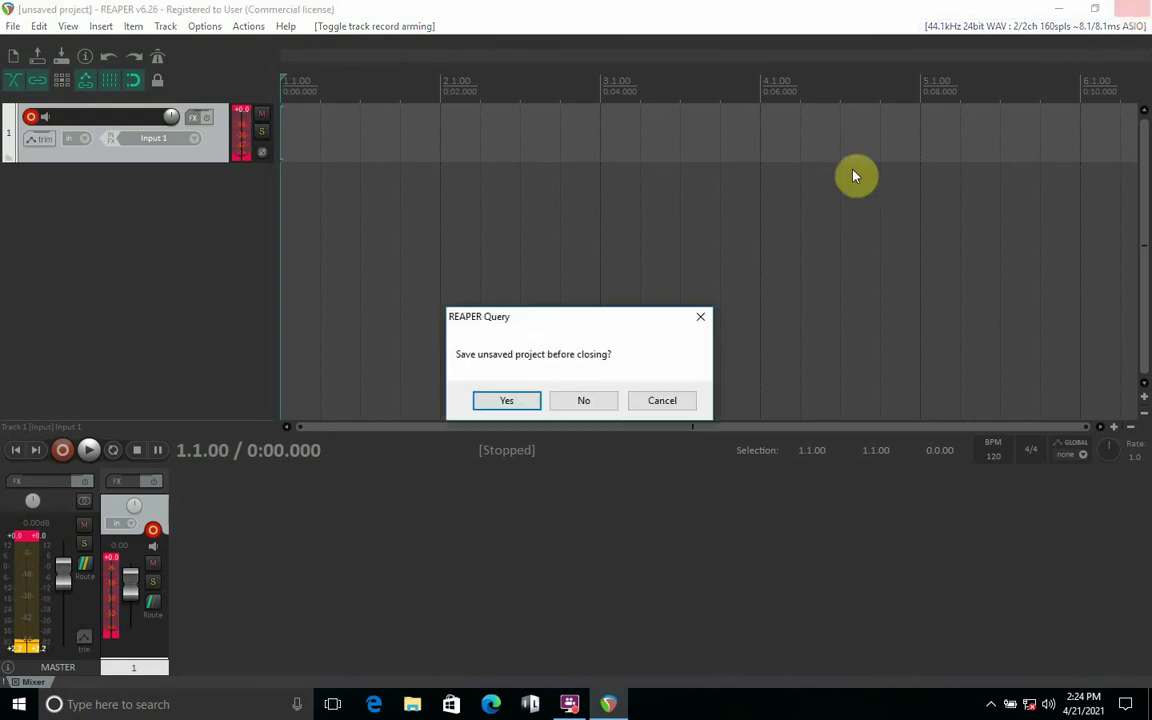
click(584, 399)
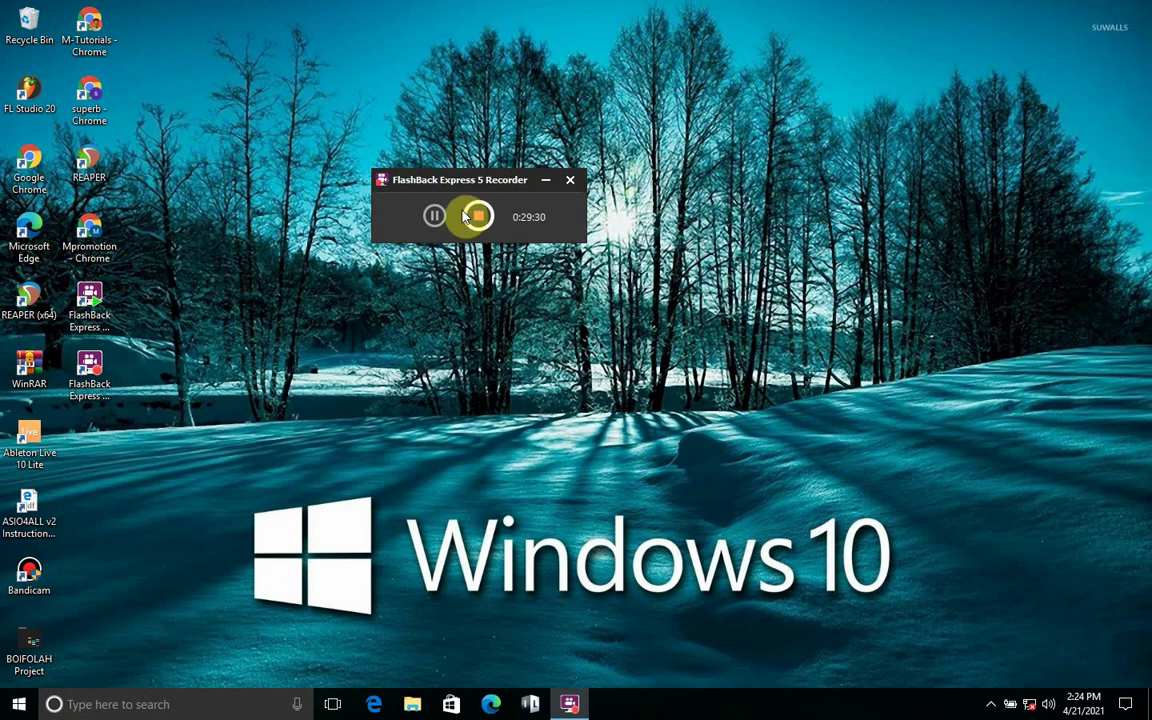